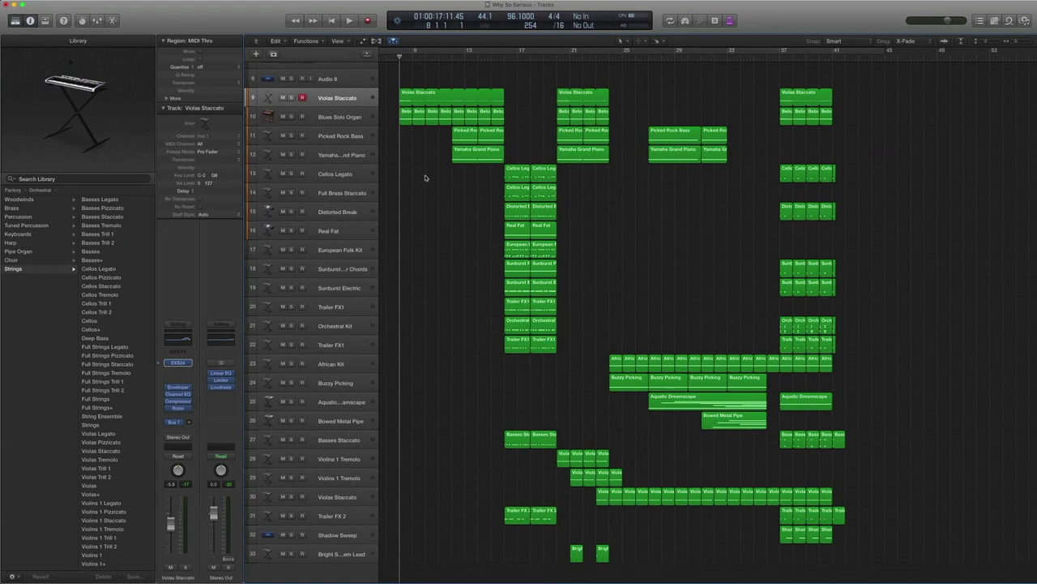
Play the whole arrangement from bar 8 to past its final regions, and return the playhead to bar 8
{"action": "key", "text": "space"}
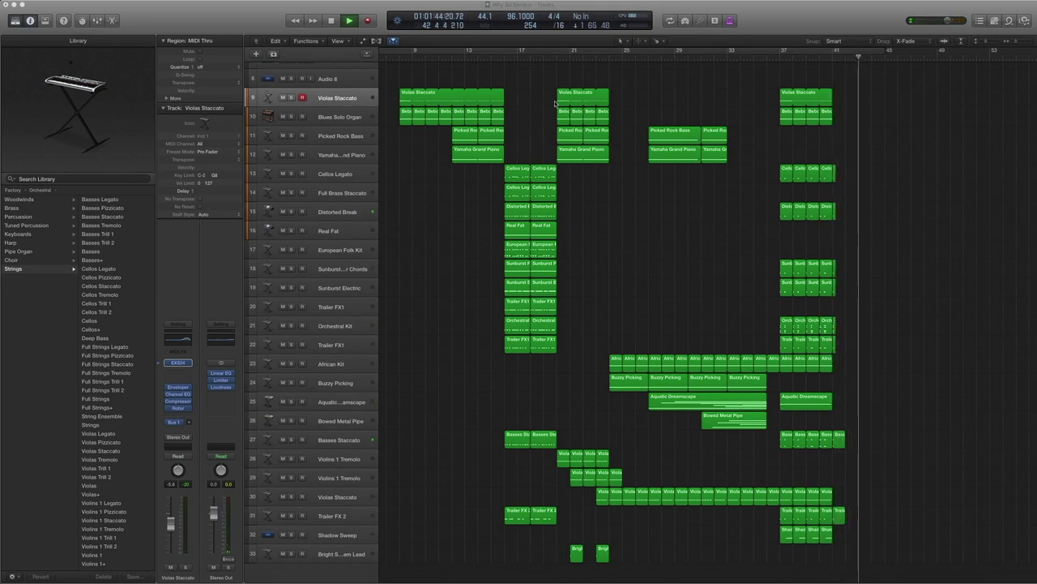
{"action": "key", "text": "space"}
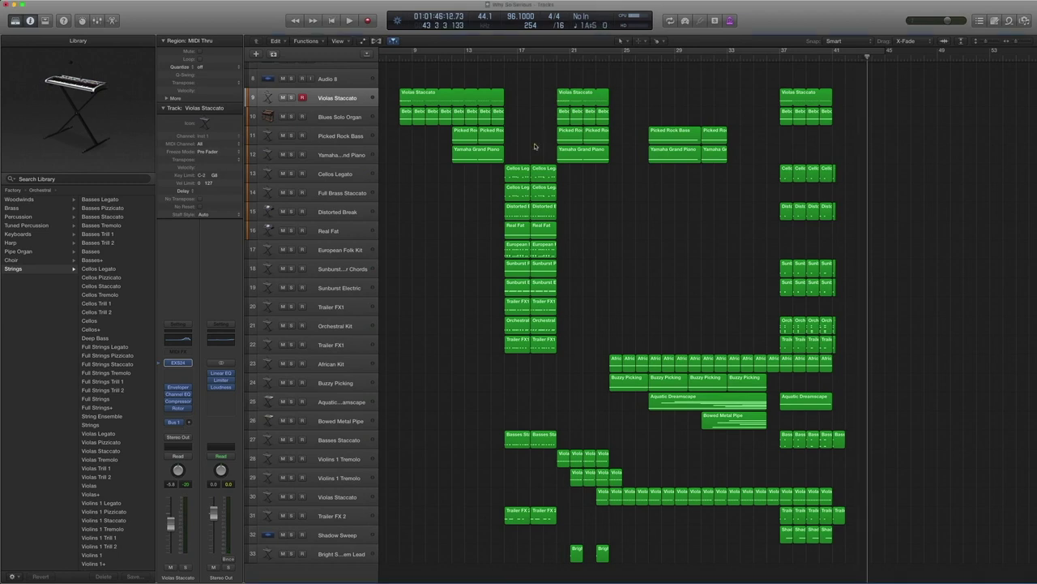
{"action": "key", "text": "Return"}
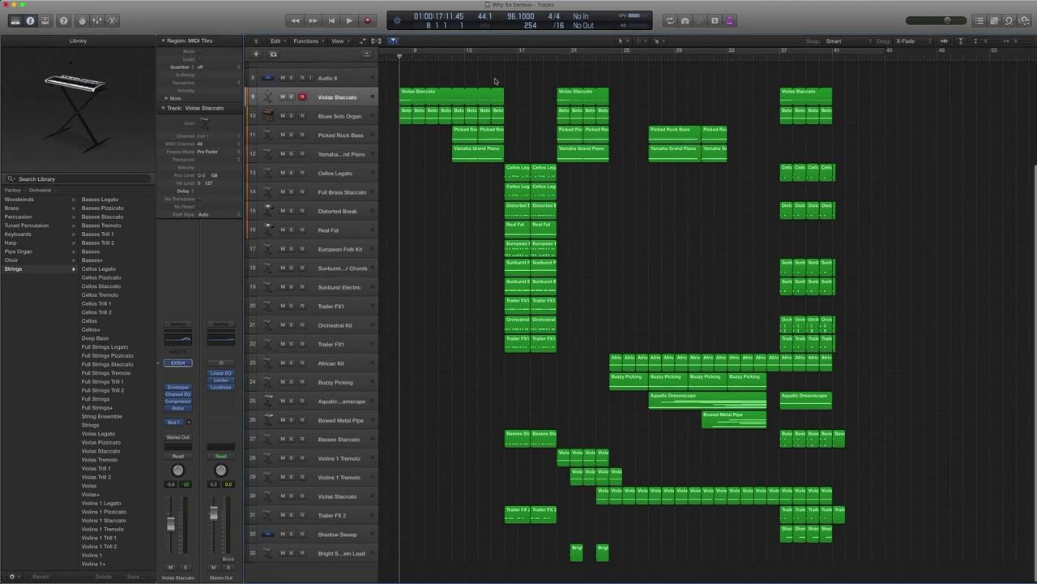
{"action": "scroll", "coordinate": [492, 81], "scroll_direction": "up", "scroll_amount": 1}
{"action": "scroll", "coordinate": [495, 81], "scroll_direction": "down", "scroll_amount": 1}
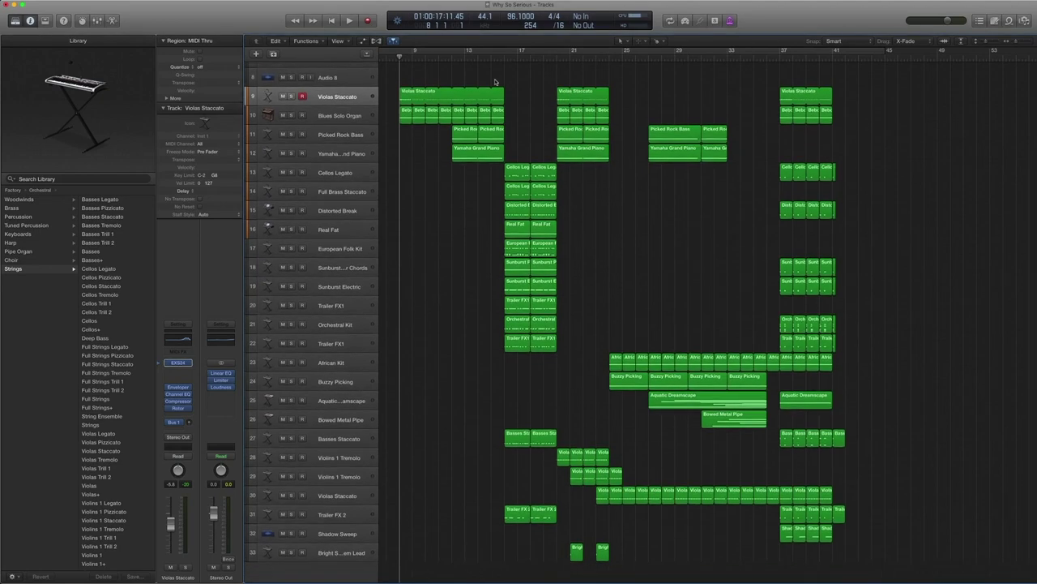
Select all regions on the upper Violas Staccato track, listen to them soloed from bar 8, and turn solo off
{"action": "left_click", "coordinate": [335, 98]}
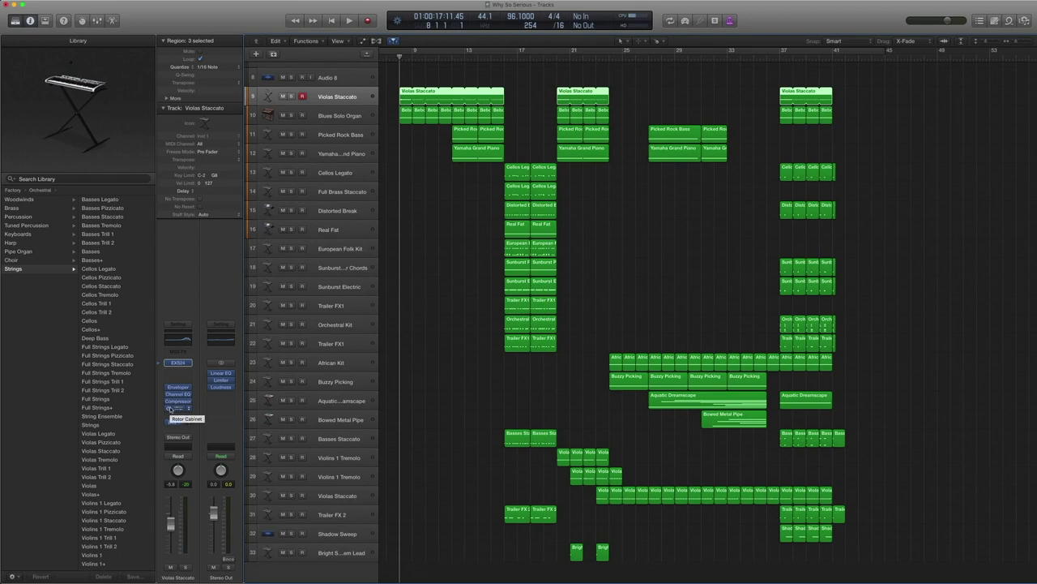
{"action": "key", "text": "ctrl+s"}
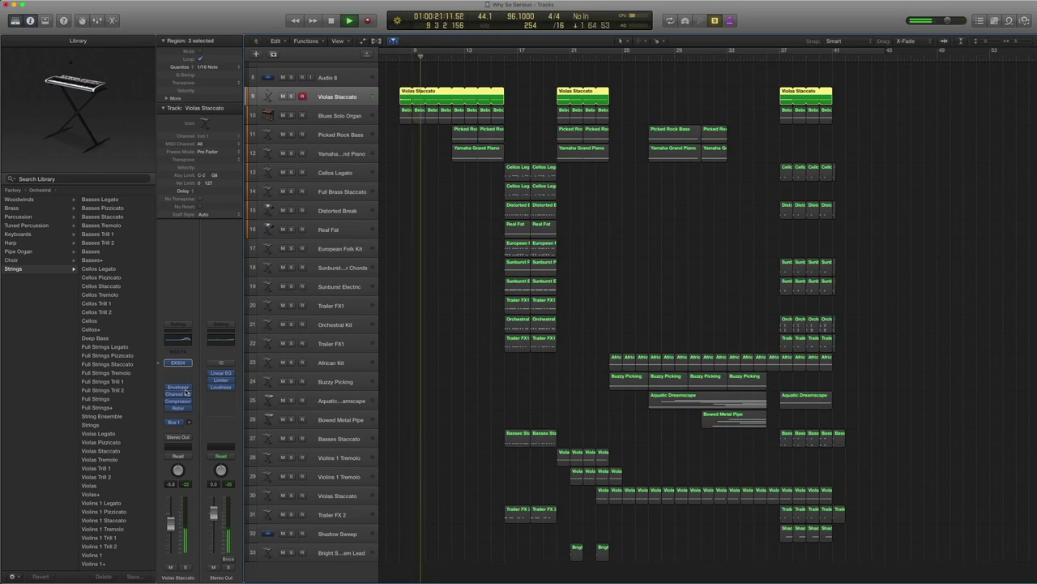
{"action": "key", "text": "space"}
{"action": "key", "text": "ctrl+s"}
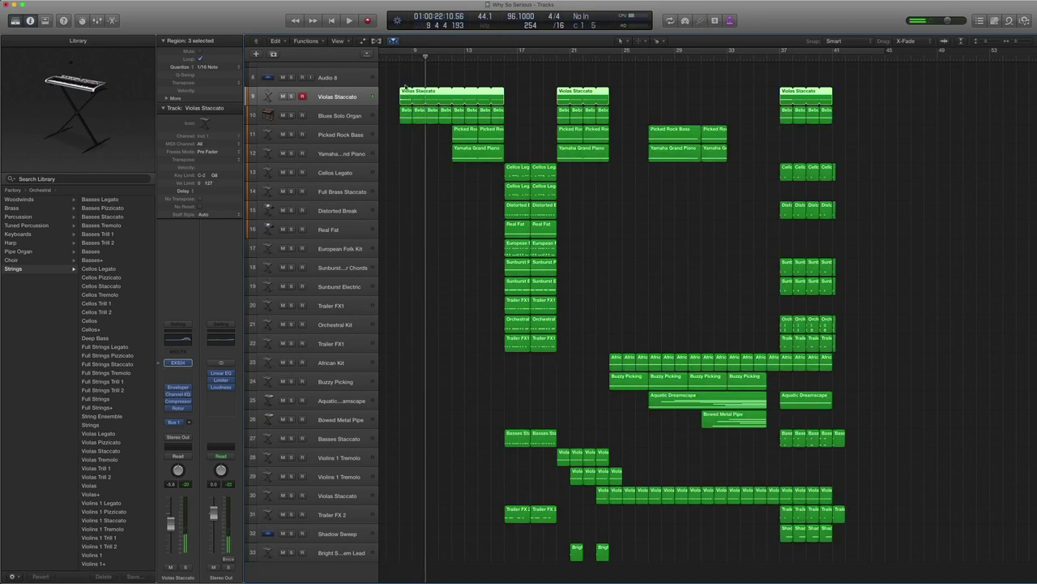
View the notes of the first Violas Staccato region in the Piano Roll, close the editor and return the playhead to bar 8
{"action": "double_click", "coordinate": [405, 92]}
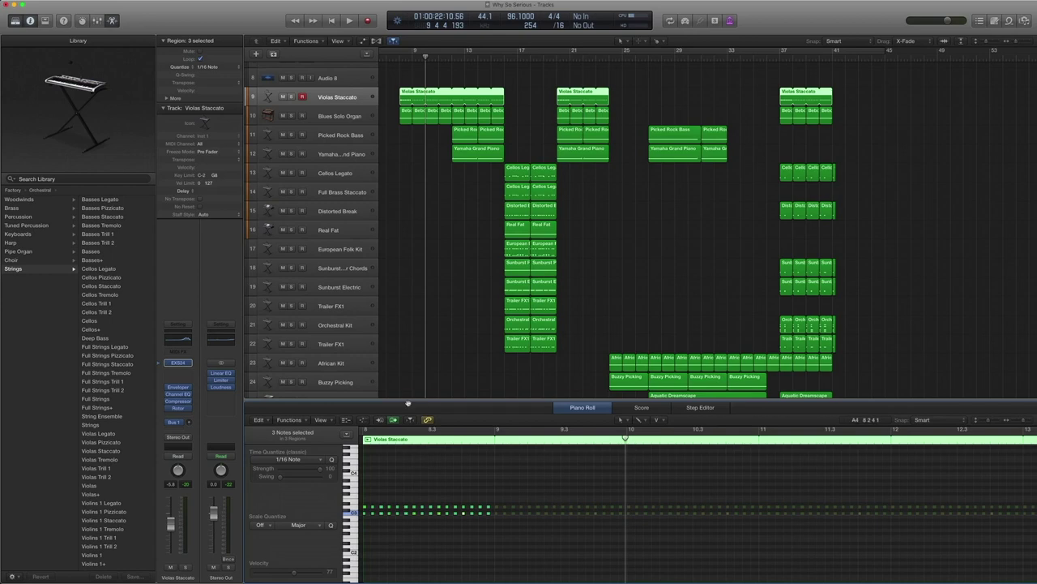
{"action": "key", "text": "e"}
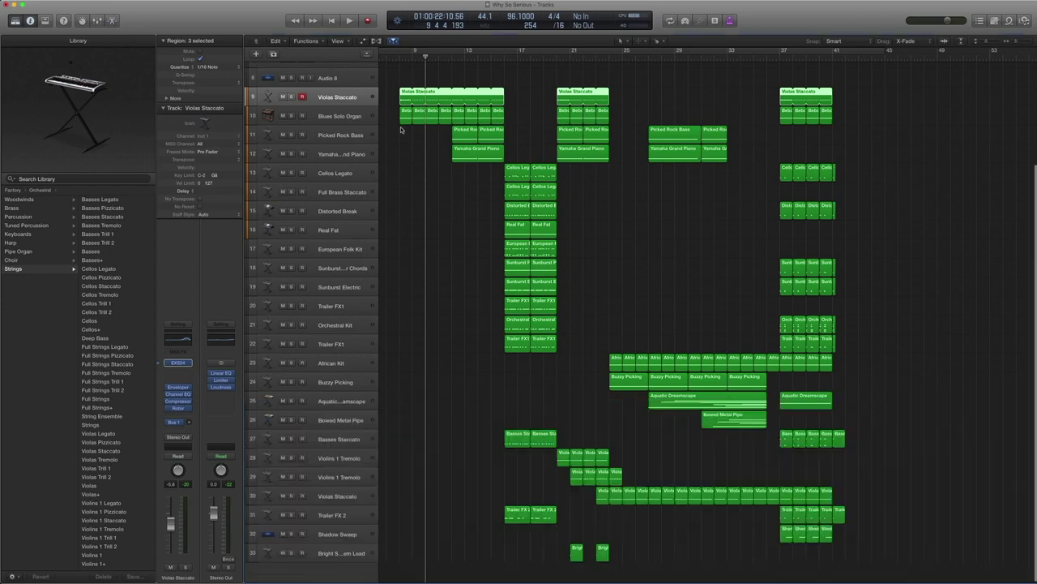
{"action": "key", "text": "comma"}
{"action": "key", "text": "comma"}
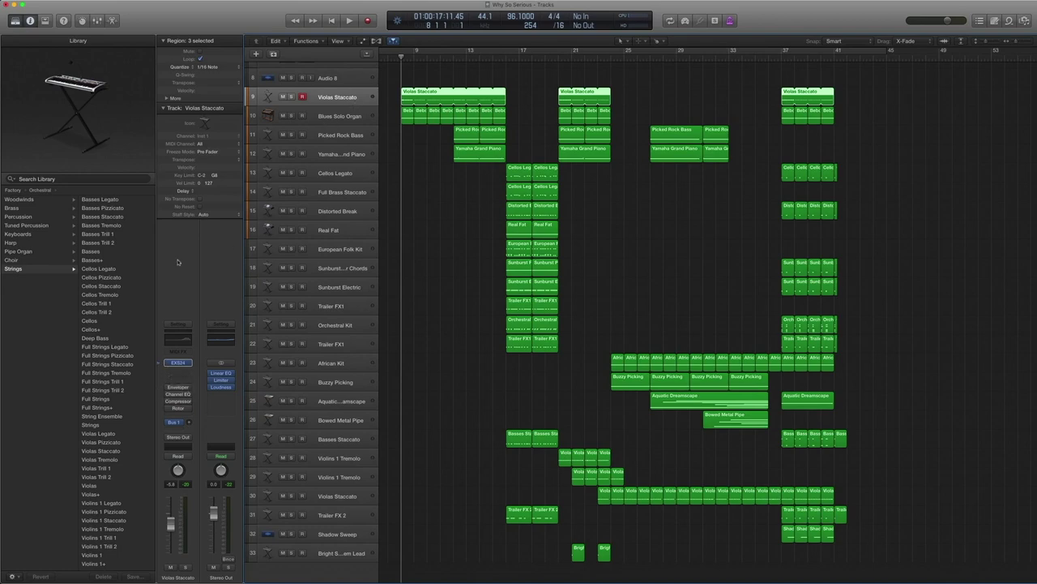
Browse the orchestral Strings patches in the sound library, from basses through violas to violins
{"action": "scroll", "coordinate": [116, 276], "scroll_direction": "down", "scroll_amount": 2}
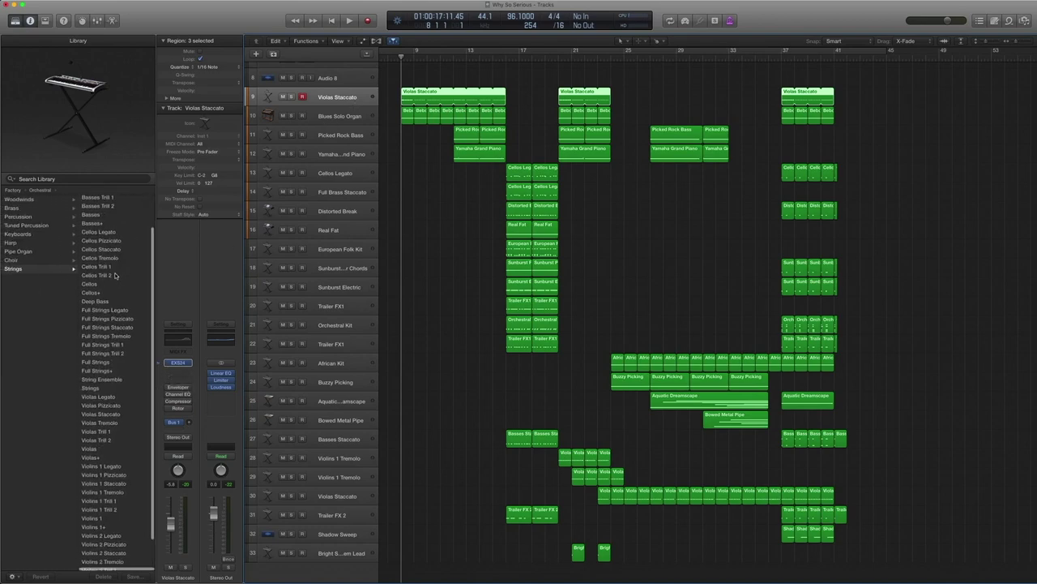
{"action": "scroll", "coordinate": [108, 273], "scroll_direction": "left", "scroll_amount": 4}
{"action": "scroll", "coordinate": [110, 272], "scroll_direction": "right", "scroll_amount": 4}
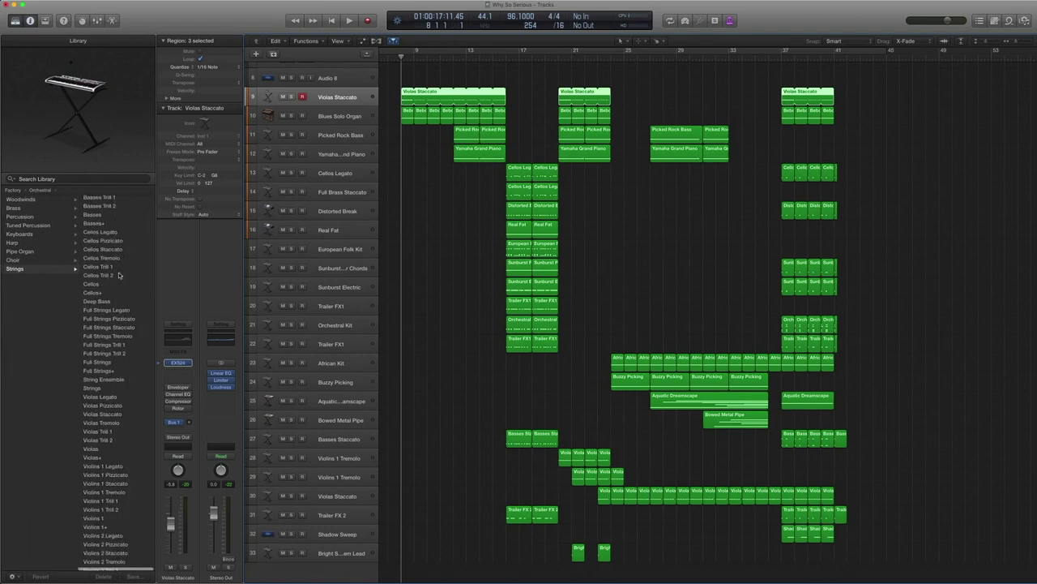
{"action": "scroll", "coordinate": [120, 279], "scroll_direction": "up", "scroll_amount": 2}
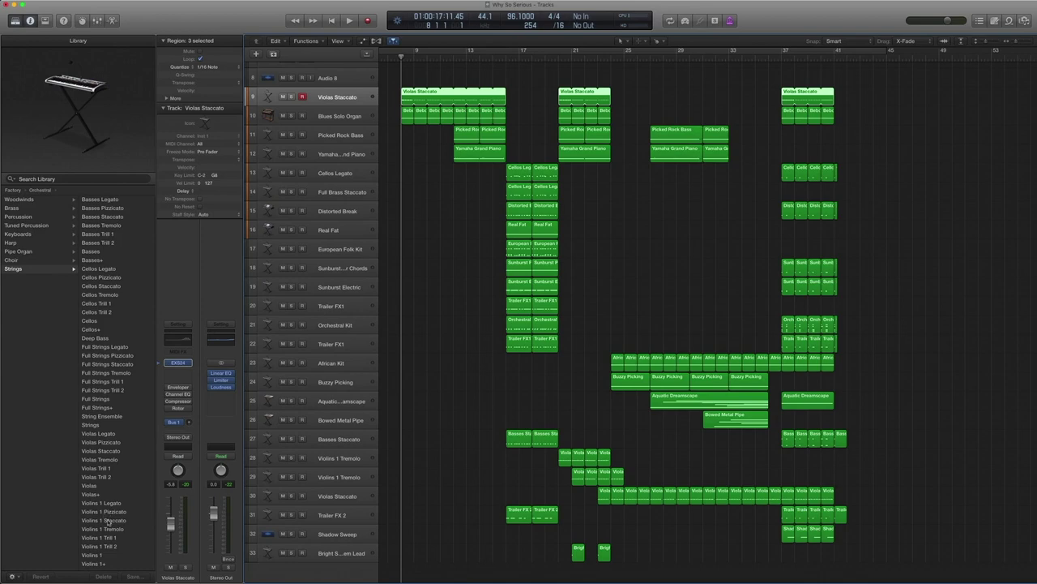
{"action": "scroll", "coordinate": [114, 509], "scroll_direction": "down", "scroll_amount": 2}
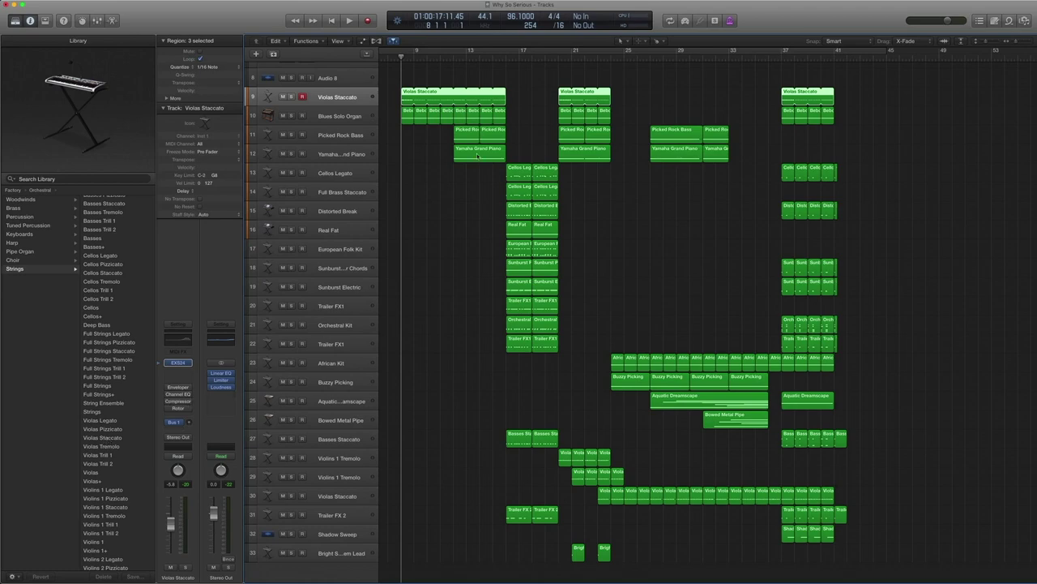
Solo the selected Violas Staccato regions and play them from bar 8 with the channel's effects bypassed
{"action": "key", "text": "ctrl+s"}
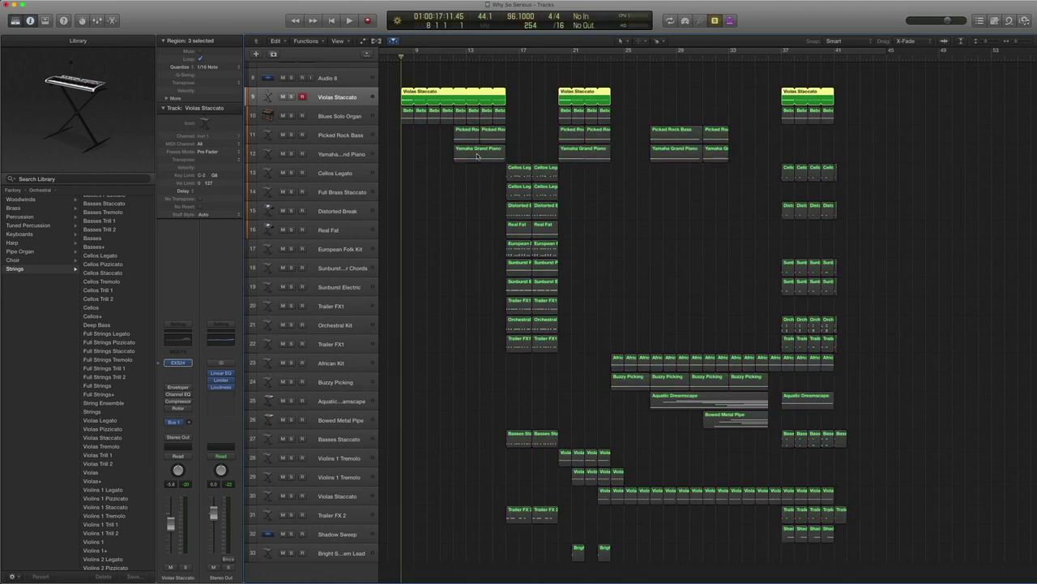
{"action": "key", "text": "space"}
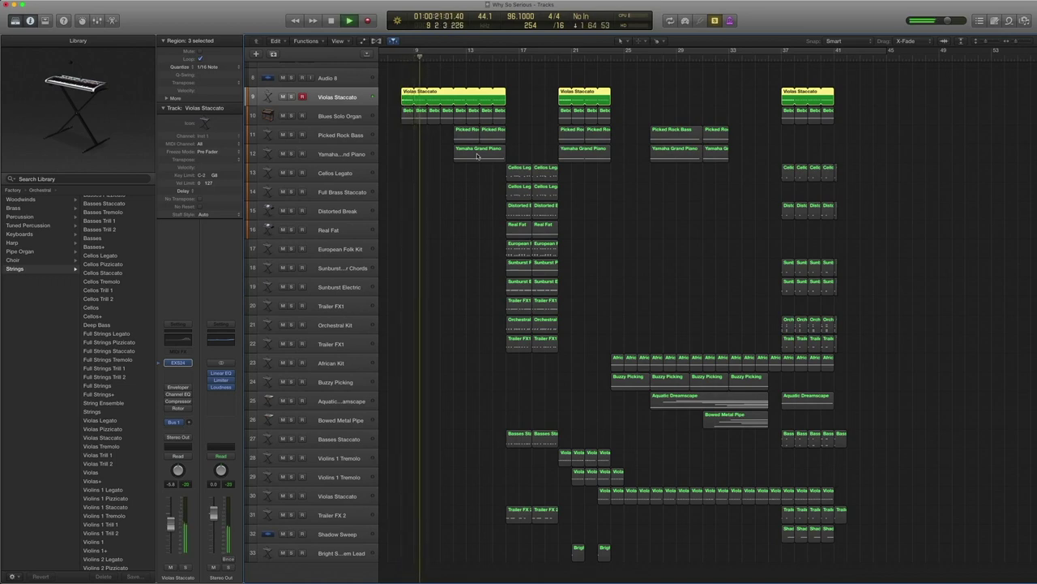
{"action": "key", "text": "space"}
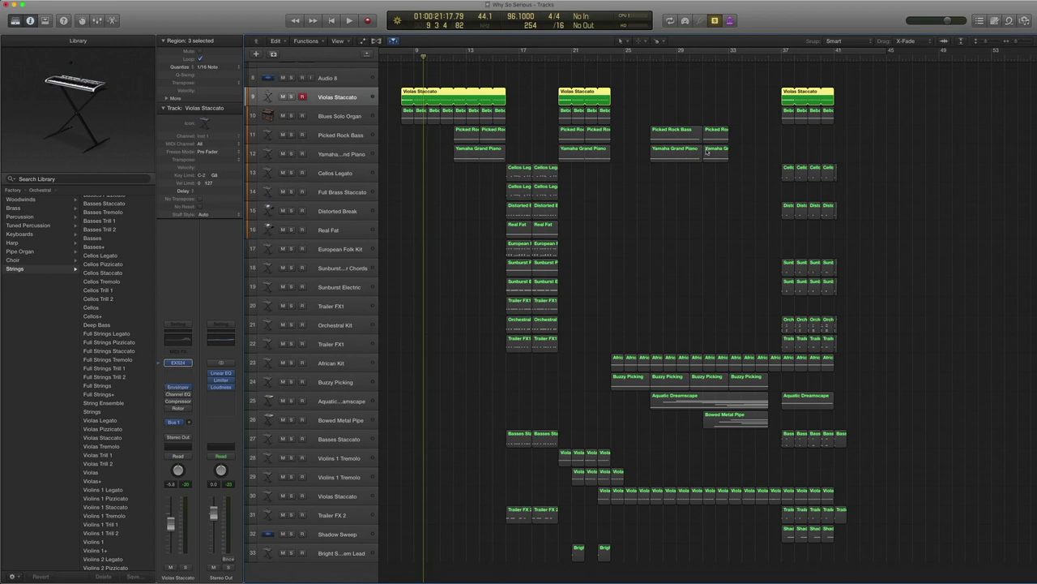
Play the soloed Violas Staccato regions from bar 8 with only the Enveloper effect active, and return to bar 8
{"action": "key", "text": "comma"}
{"action": "key", "text": "comma"}
{"action": "key", "text": "space"}
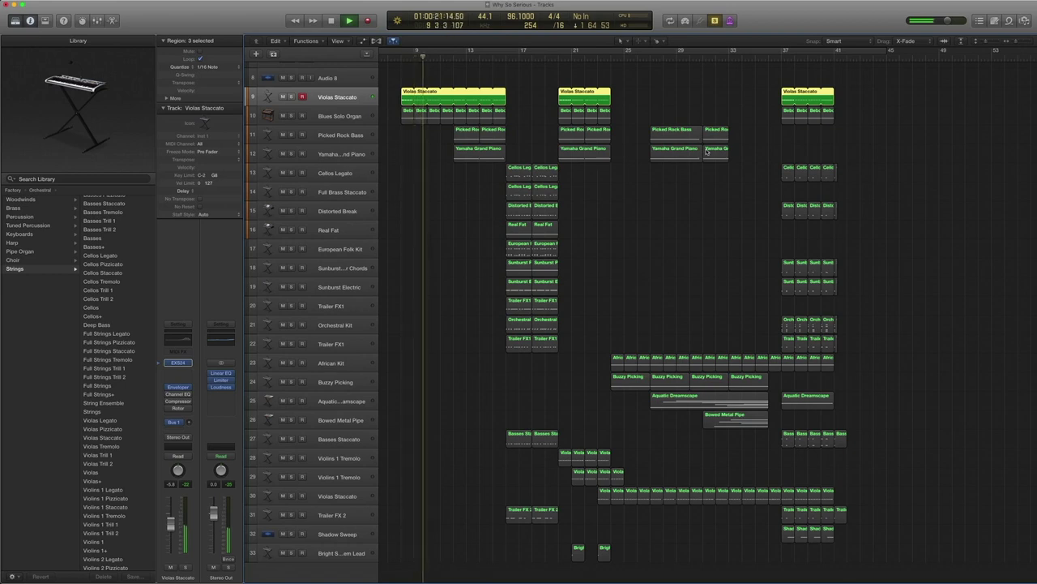
{"action": "key", "text": "space"}
{"action": "key", "text": "comma"}
{"action": "key", "text": "comma"}
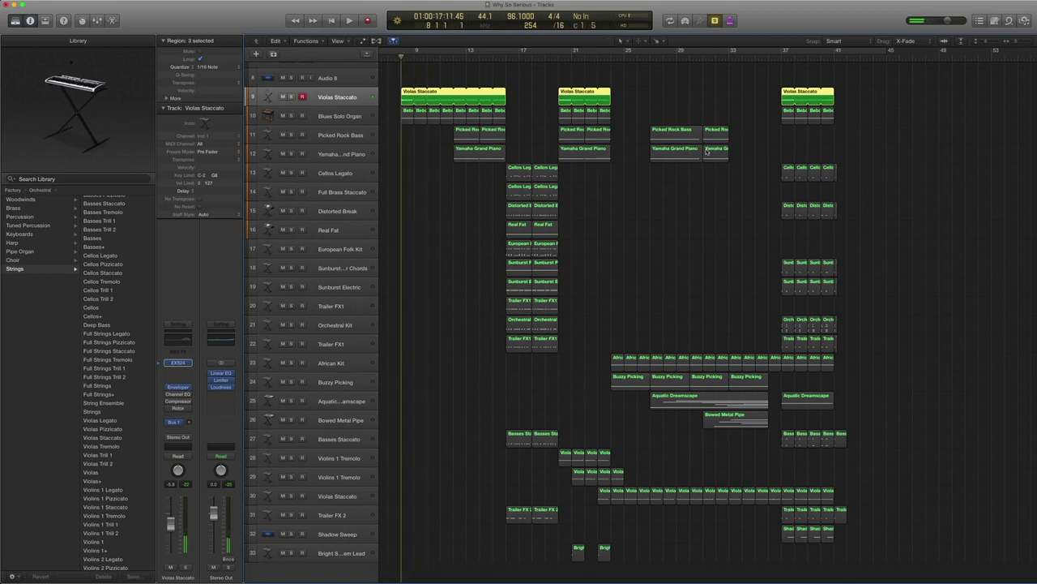
Review the Violas Staccato Channel EQ settings, close the plug-in, play the part from bar 8 with the EQ active, and rewind
{"action": "left_click", "coordinate": [174, 339]}
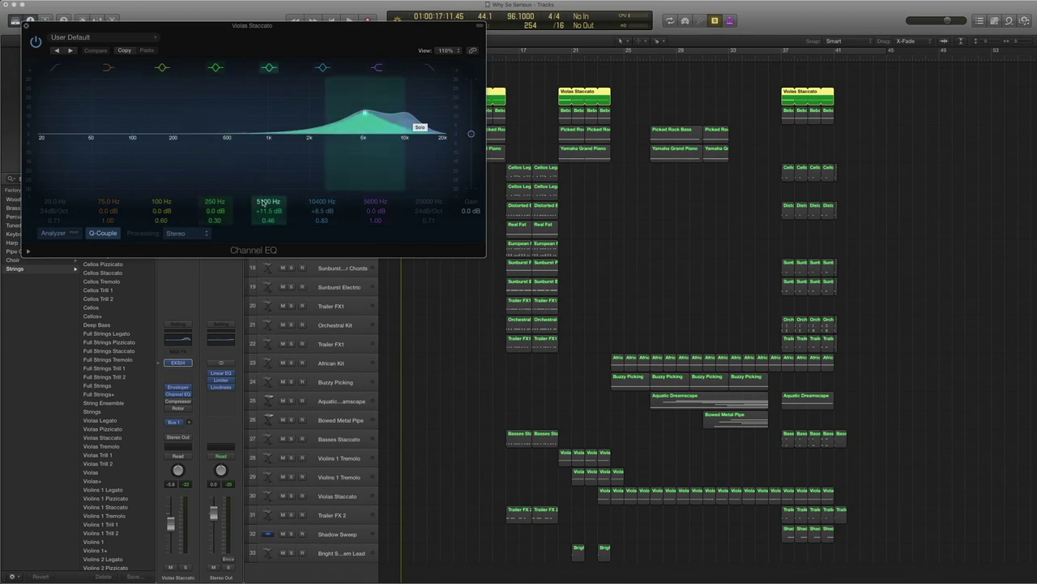
{"action": "left_click", "coordinate": [26, 26]}
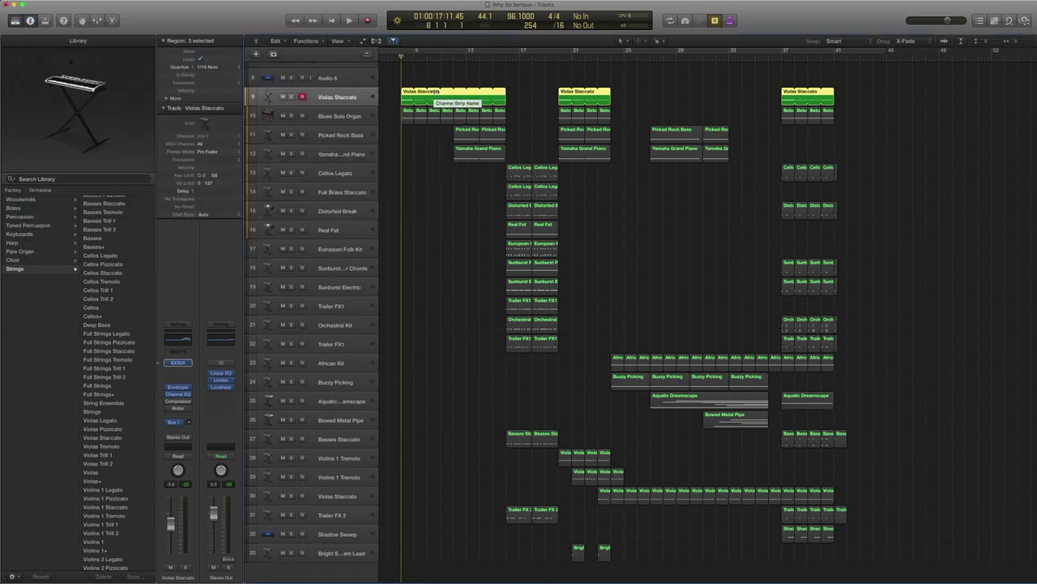
{"action": "key", "text": "space"}
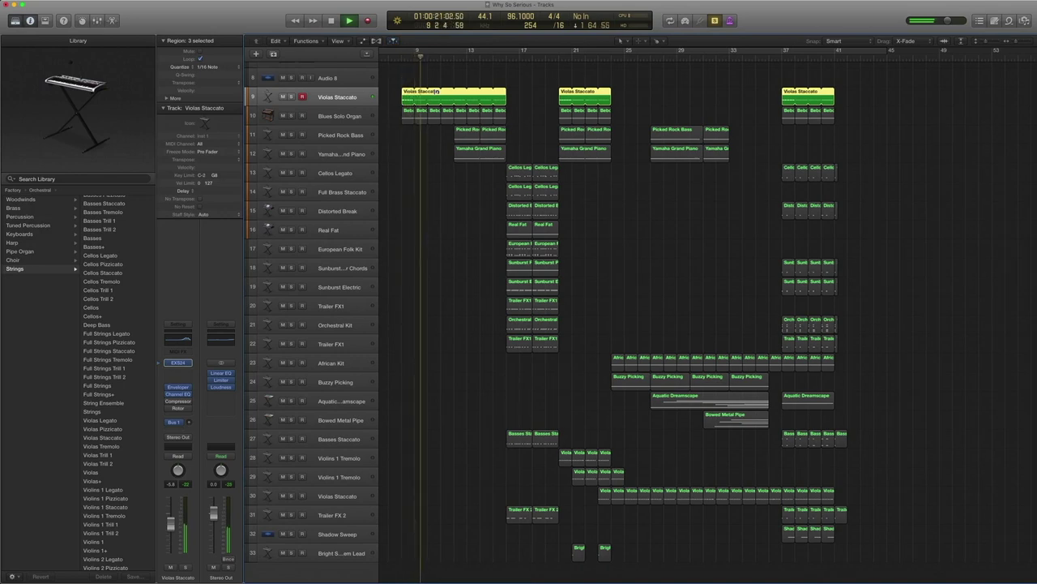
{"action": "key", "text": "space"}
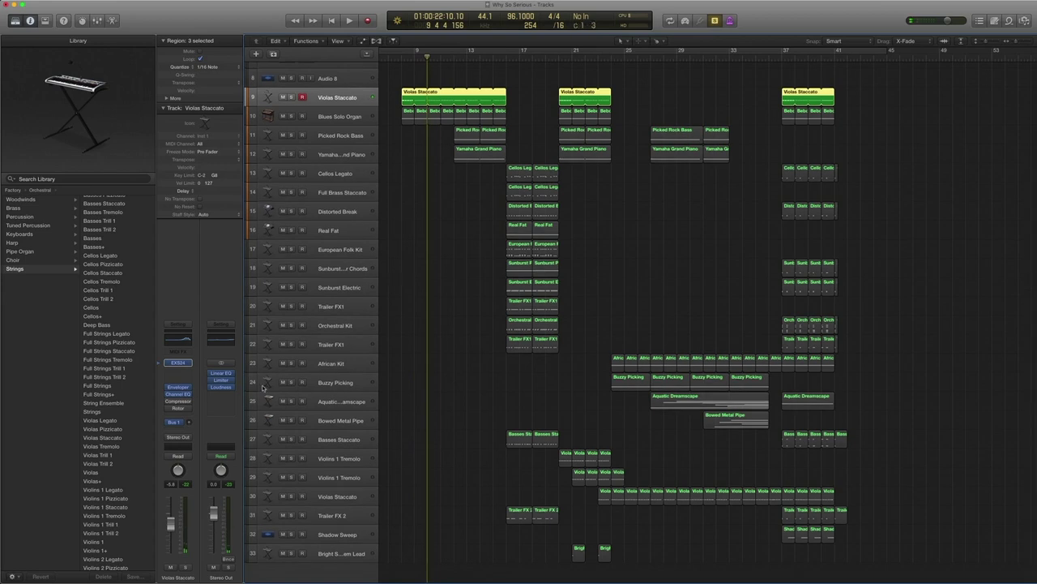
{"action": "mouse_move", "coordinate": [169, 403]}
{"action": "key", "text": "comma"}
{"action": "key", "text": "comma"}
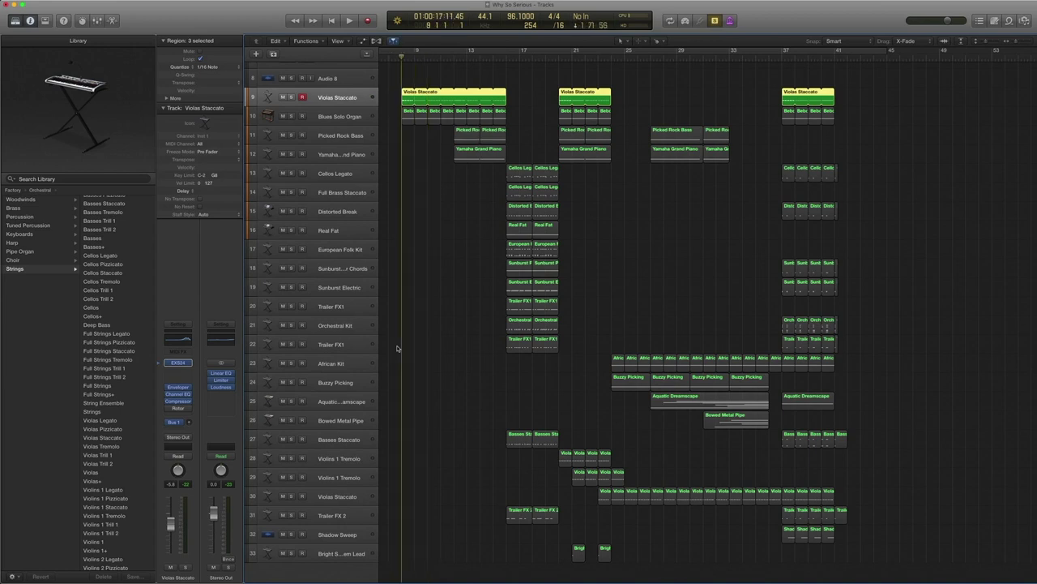
Inspect the Violas Staccato Compressor settings, close the plug-in, and play the soloed part from bar 8 with compression active
{"action": "left_click", "coordinate": [179, 400]}
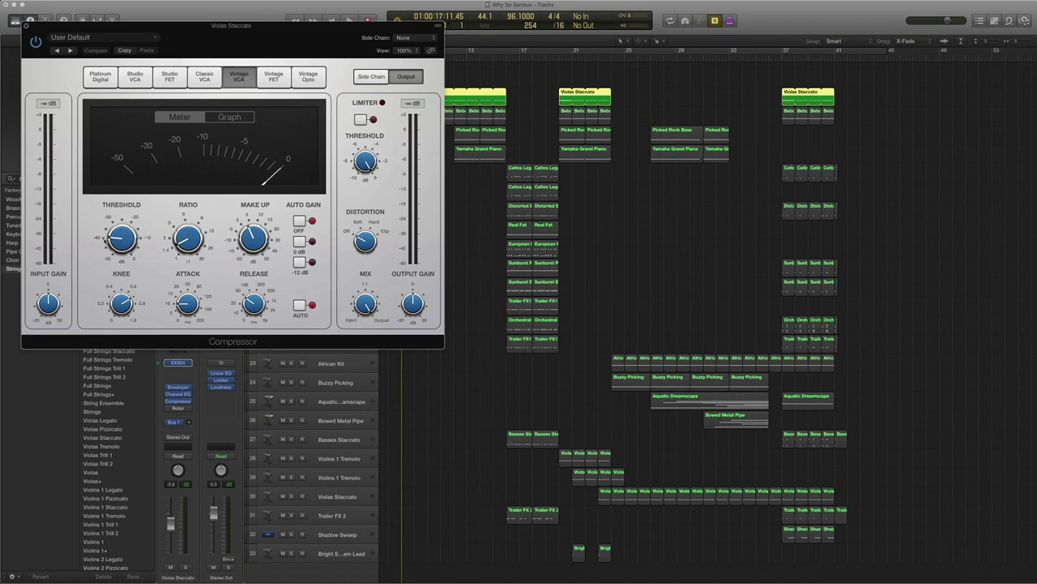
{"action": "left_click_drag", "start_coordinate": [163, 30], "coordinate": [624, 71]}
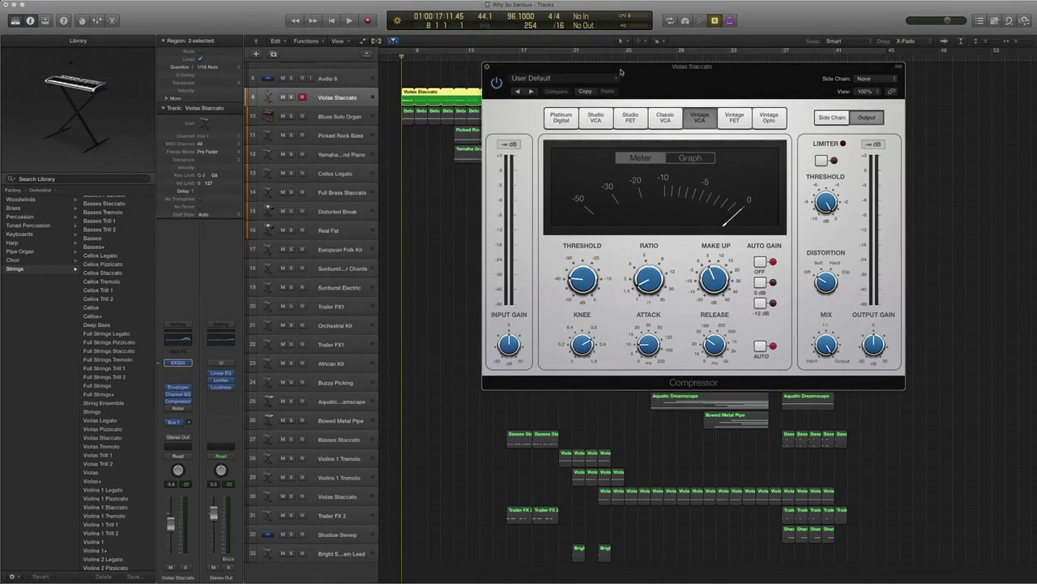
{"action": "left_click", "coordinate": [486, 67]}
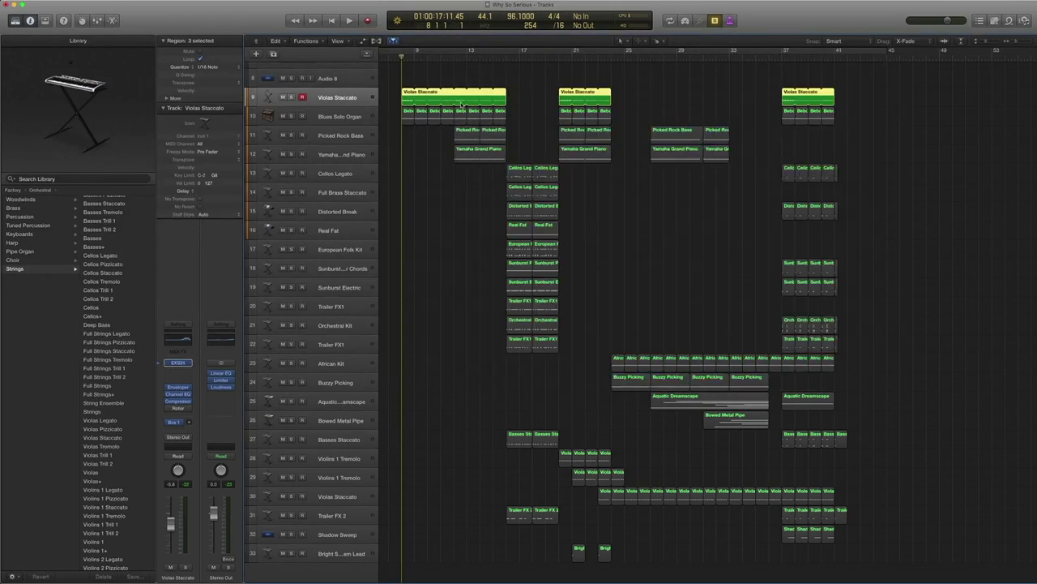
{"action": "key", "text": "space"}
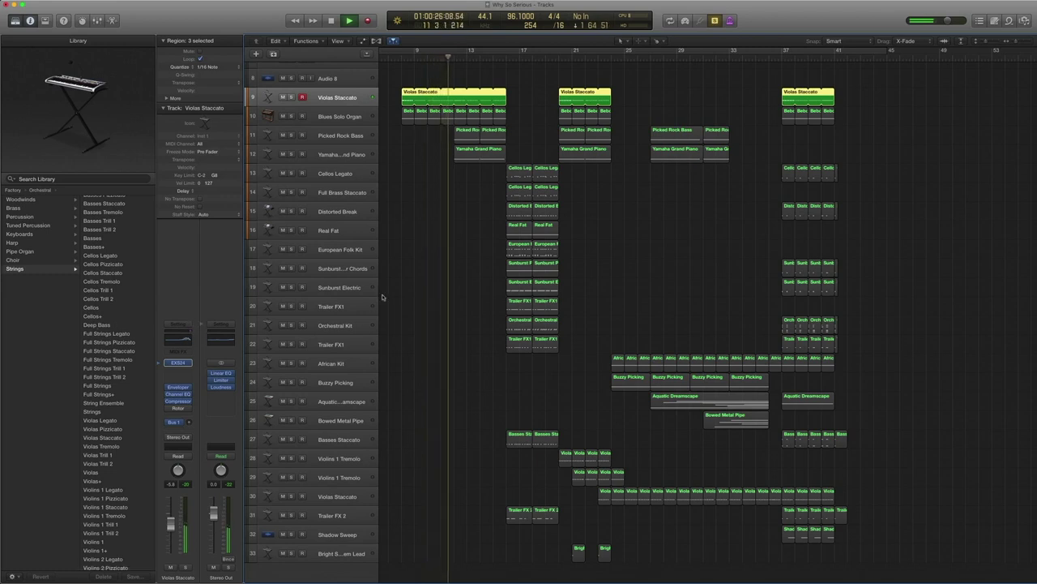
{"action": "key", "text": "space"}
{"action": "scroll", "coordinate": [253, 347], "scroll_direction": "down", "scroll_amount": 1}
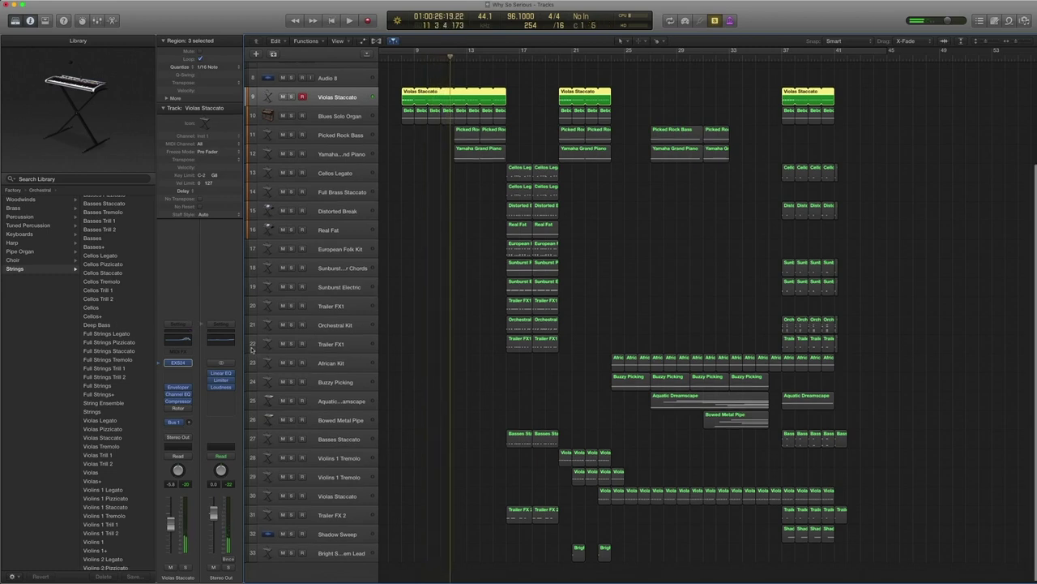
Inspect the Violas Staccato Rotor Cabinet with its window moved clear of the first region, and play the soloed part from bar 8
{"action": "left_click", "coordinate": [179, 407]}
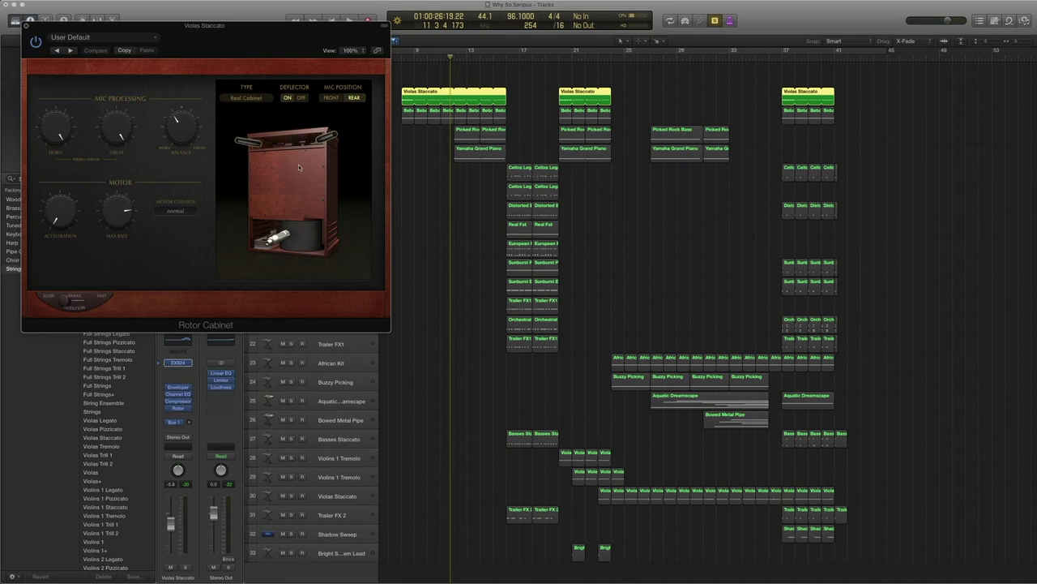
{"action": "left_click_drag", "start_coordinate": [149, 30], "coordinate": [622, 88]}
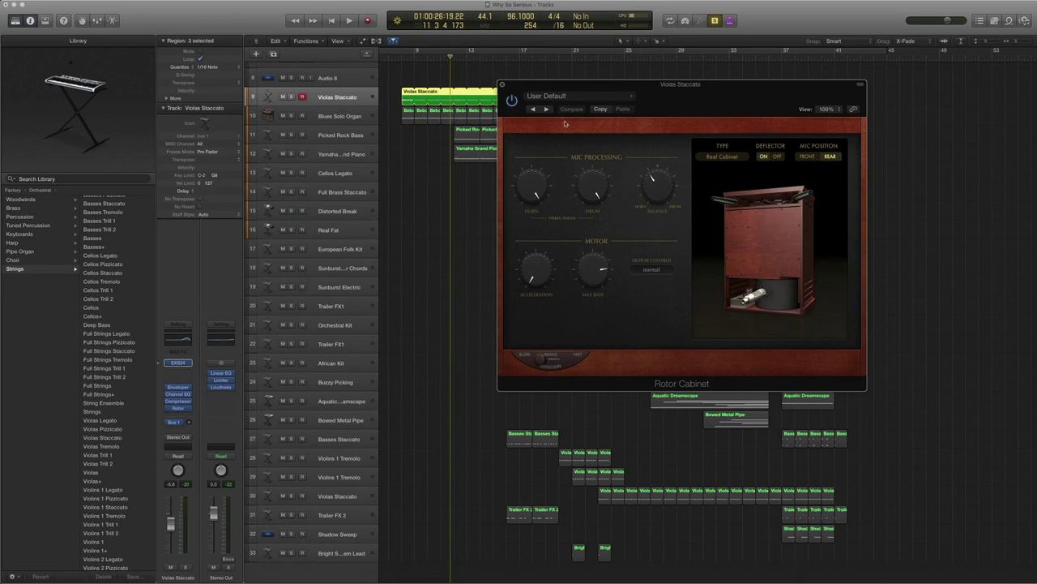
{"action": "left_click_drag", "start_coordinate": [515, 91], "coordinate": [572, 98]}
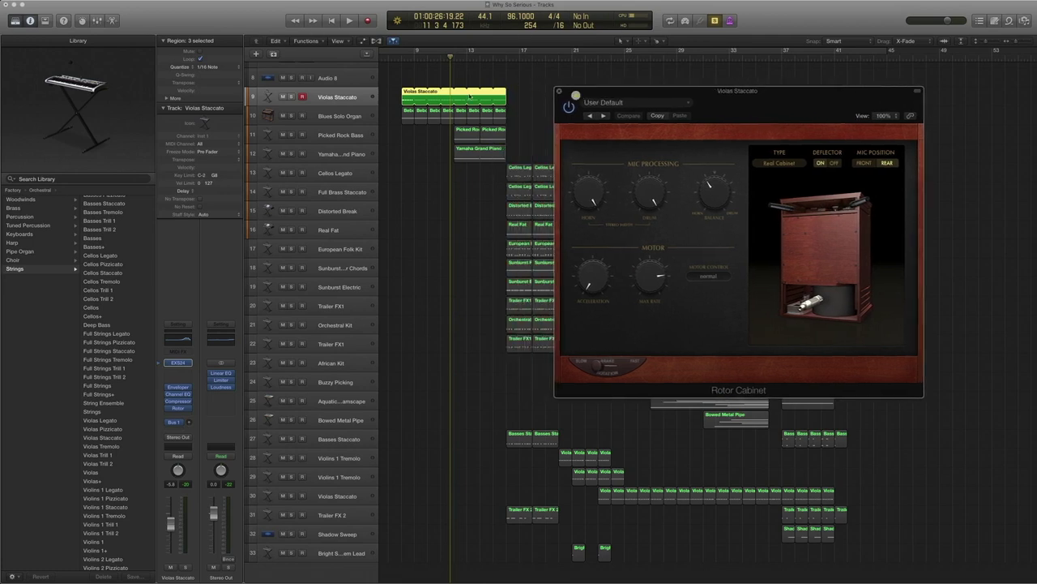
{"action": "key", "text": "space"}
{"action": "left_click", "coordinate": [402, 59]}
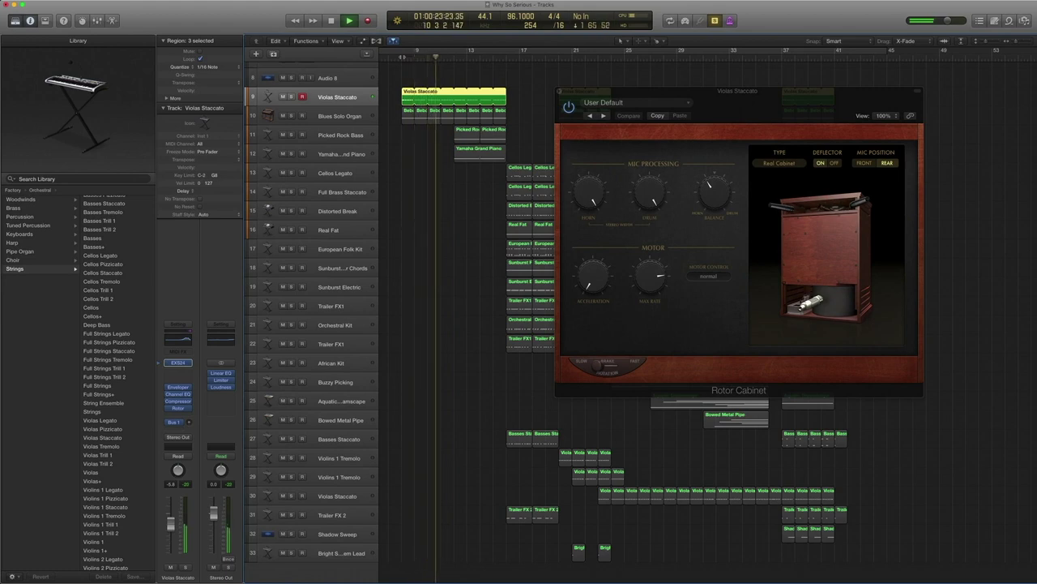
{"action": "key", "text": "space"}
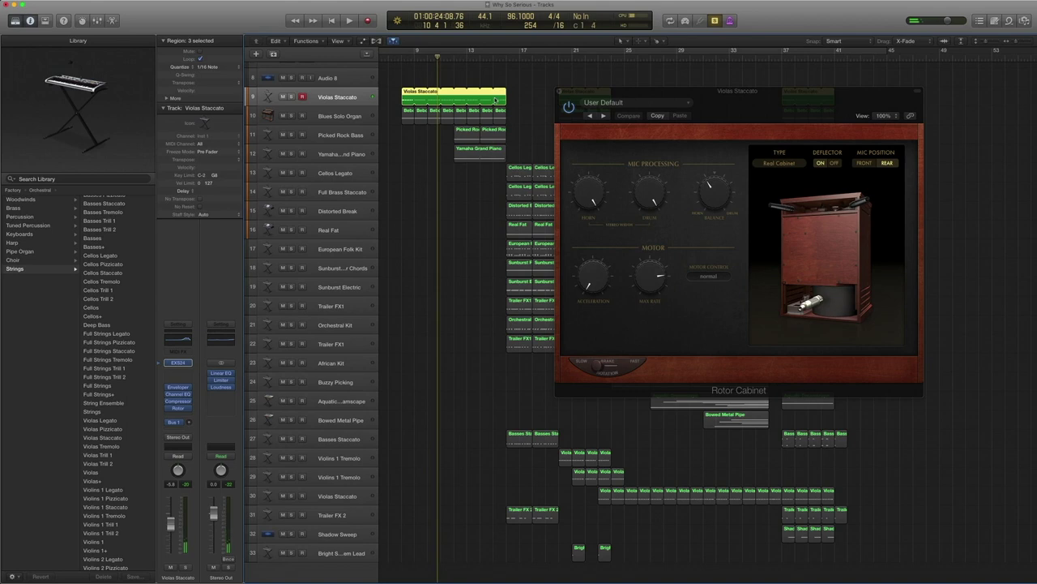
{"action": "left_click_drag", "start_coordinate": [606, 95], "coordinate": [642, 88]}
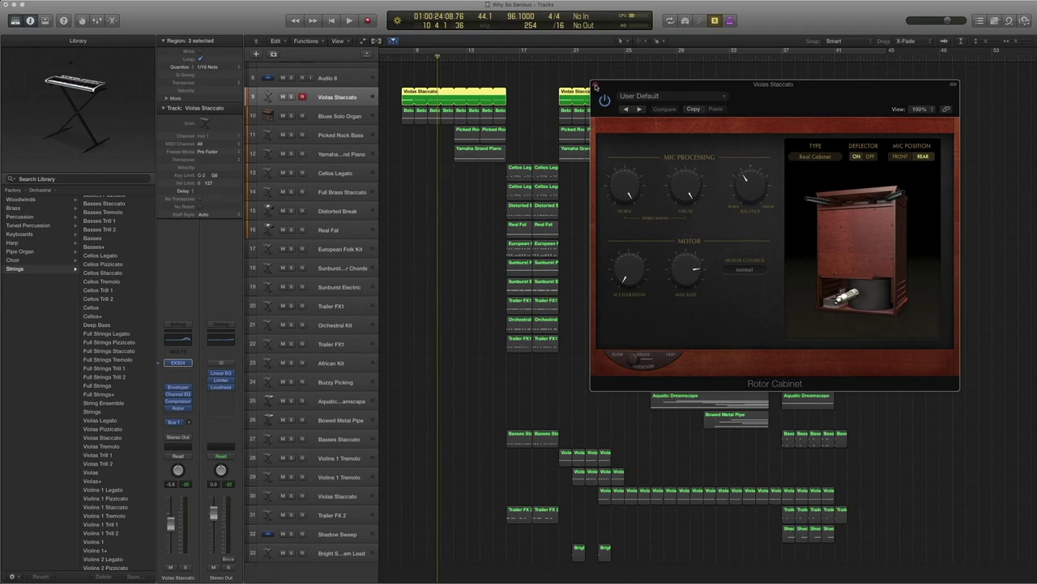
Close the Rotor Cabinet, select the Blues Solo Organ track, and move the playhead back to bar 8
{"action": "left_click", "coordinate": [595, 86]}
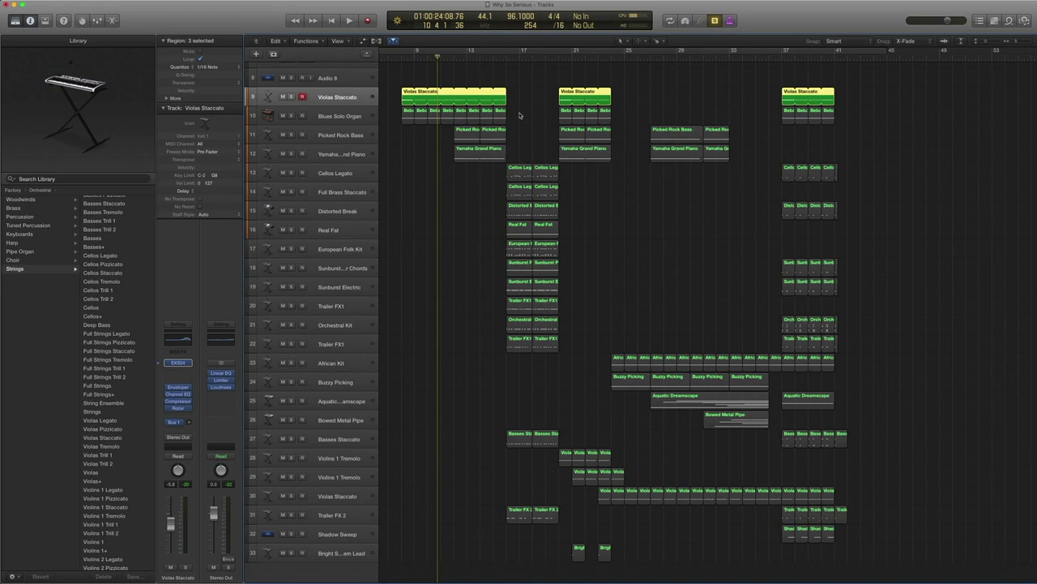
{"action": "left_click", "coordinate": [340, 118]}
{"action": "key", "text": "comma"}
{"action": "key", "text": "comma"}
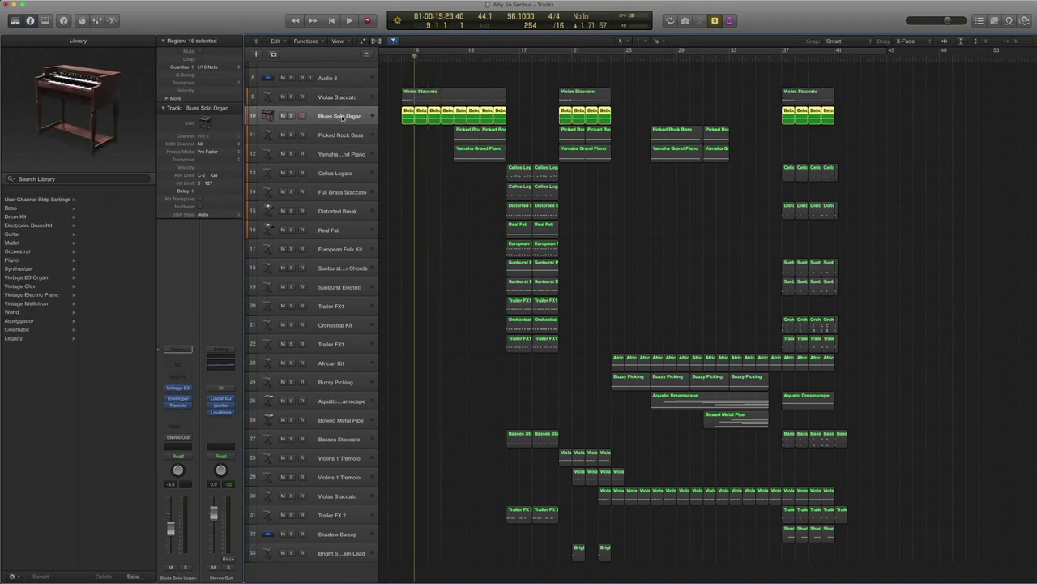
{"action": "key", "text": "comma"}
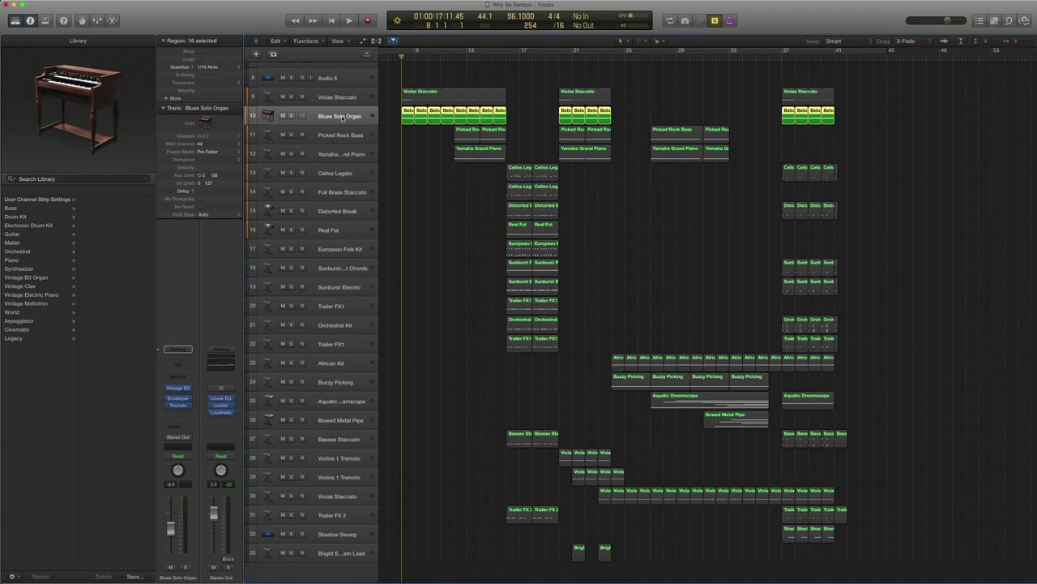
Inspect the organ's Vintage B3 instrument, keeping the Blues Solo Organ preset, and view its drawbar and rotor cabinet pages
{"action": "left_click", "coordinate": [179, 389]}
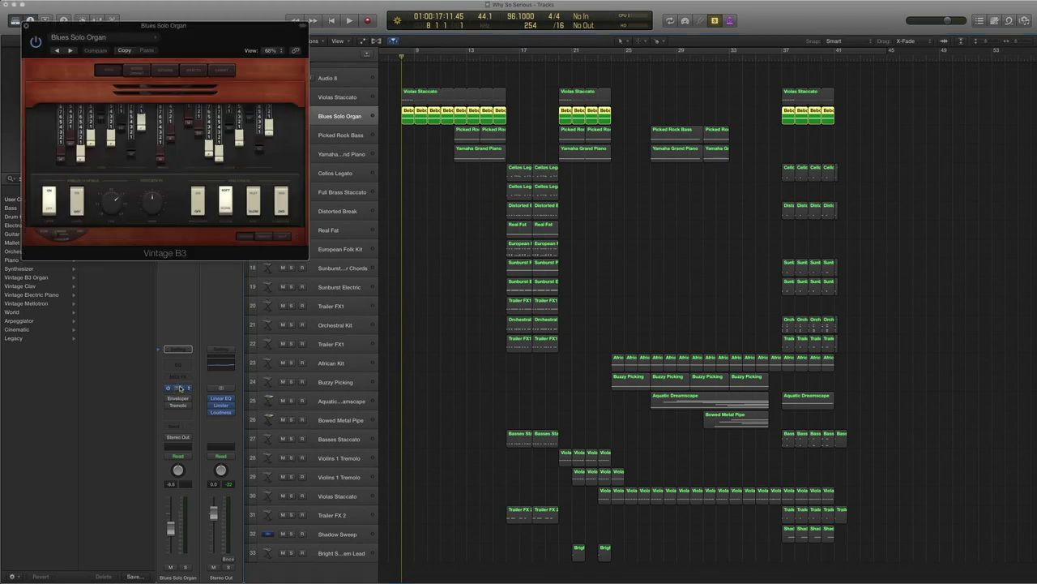
{"action": "left_click", "coordinate": [154, 40]}
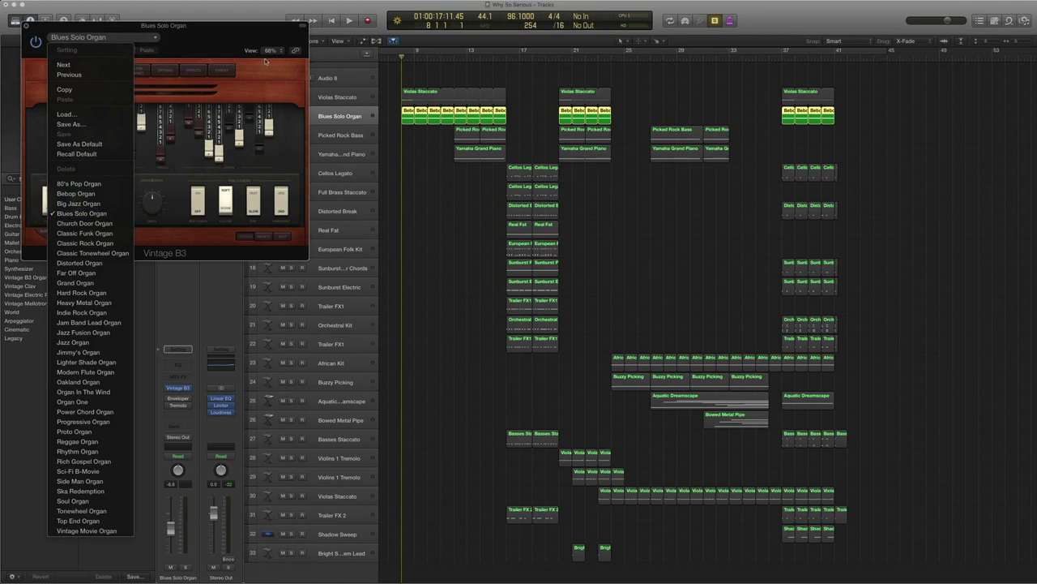
{"action": "left_click", "coordinate": [104, 214]}
{"action": "left_click", "coordinate": [139, 70]}
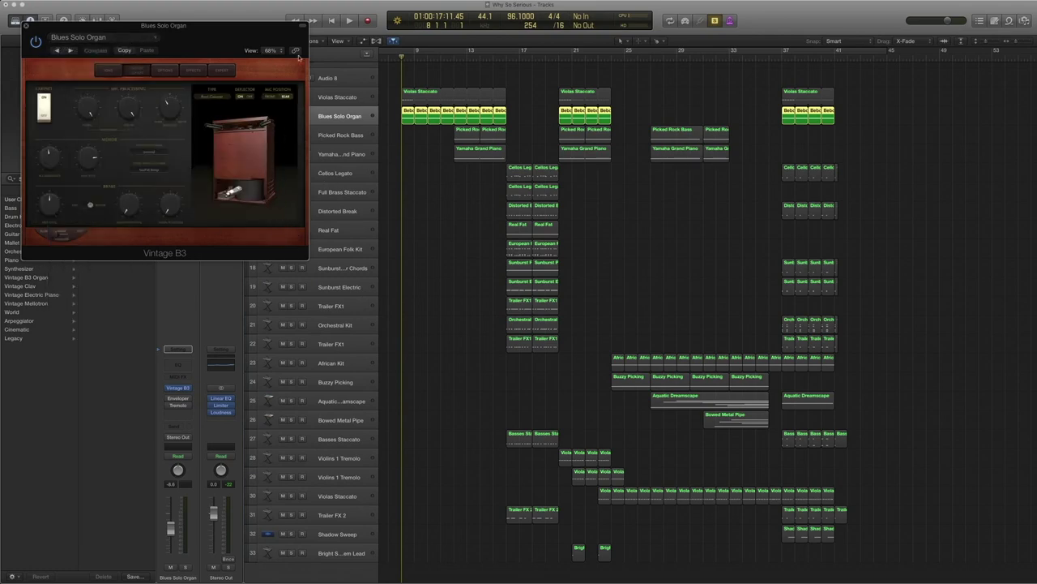
{"action": "left_click_drag", "start_coordinate": [207, 27], "coordinate": [625, 139]}
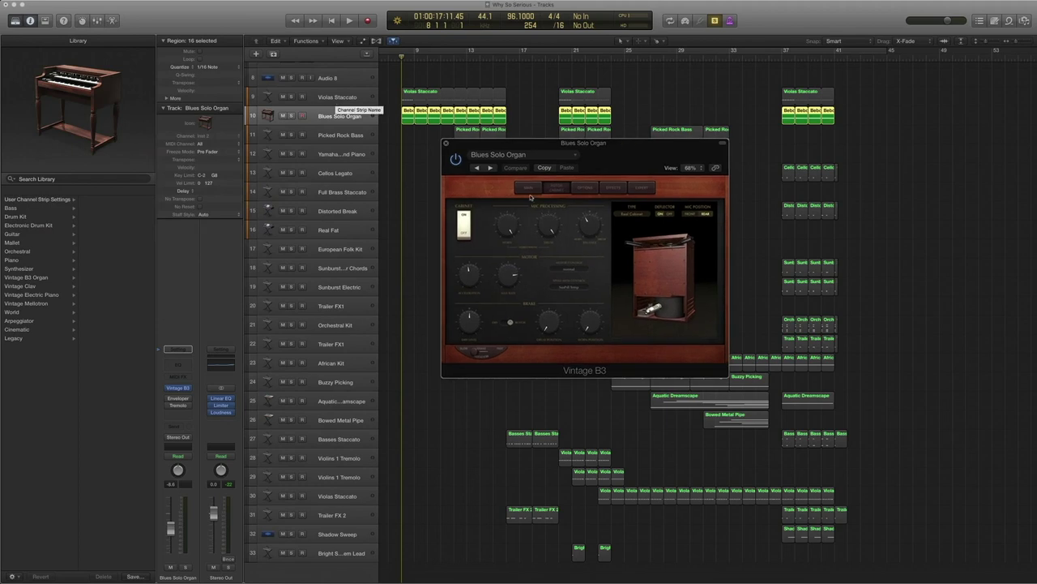
{"action": "left_click", "coordinate": [528, 188]}
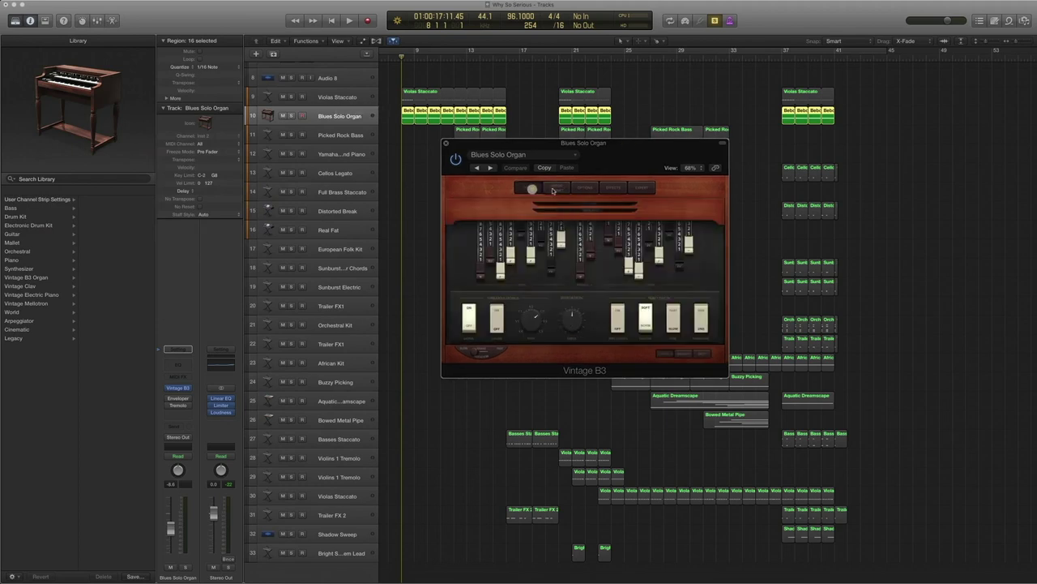
{"action": "left_click", "coordinate": [557, 188]}
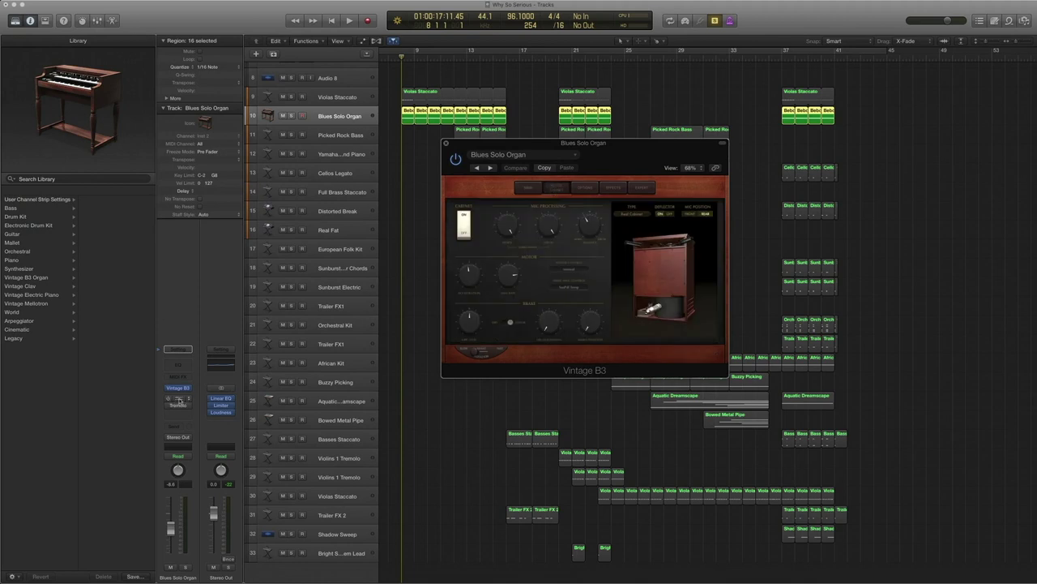
Close the Vintage B3 and play the soloed Blues Solo Organ part from bar 8 with its effects bypassed
{"action": "left_click", "coordinate": [445, 144]}
{"action": "key", "text": "space"}
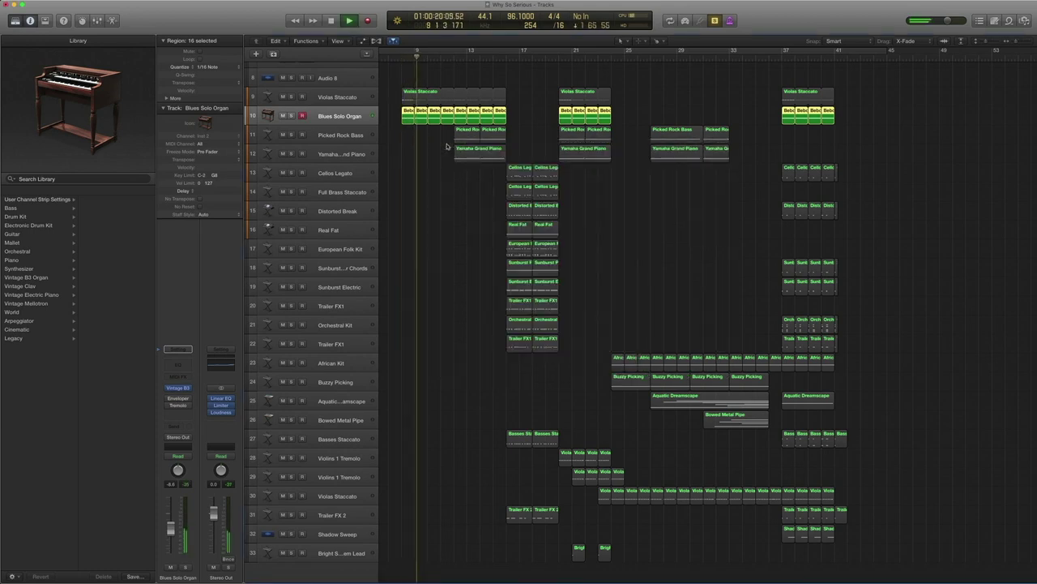
{"action": "key", "text": "space"}
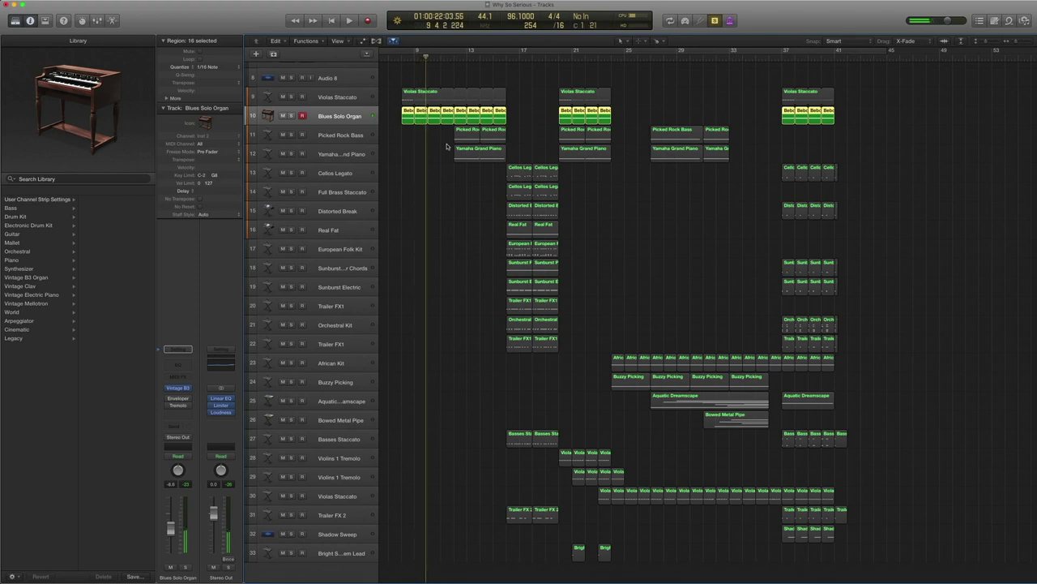
Open the first organ region in the Piano Roll, play it from bar 8, and audition individual notes in the upper row
{"action": "double_click", "coordinate": [405, 111]}
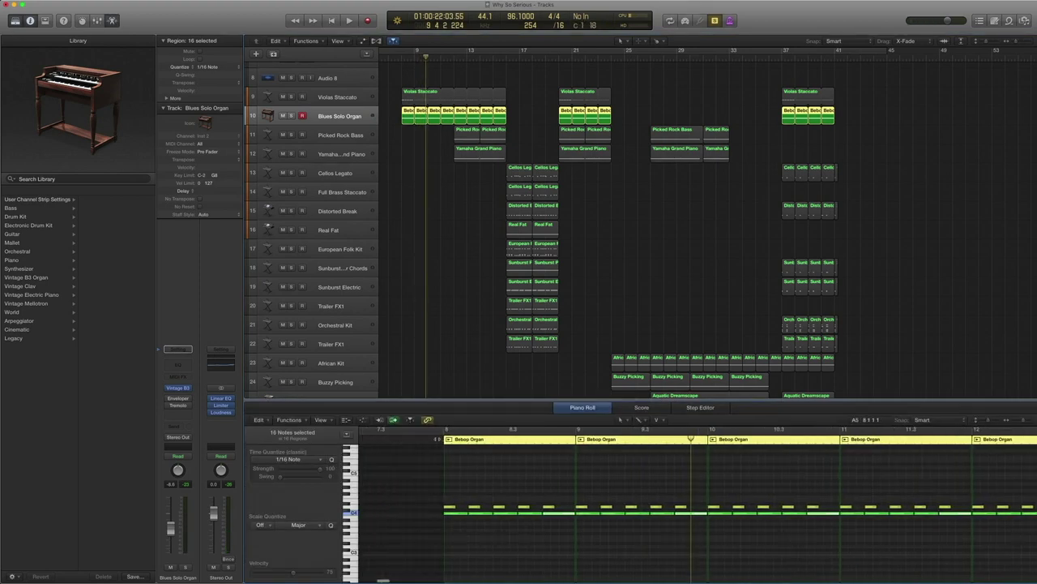
{"action": "key", "text": "space"}
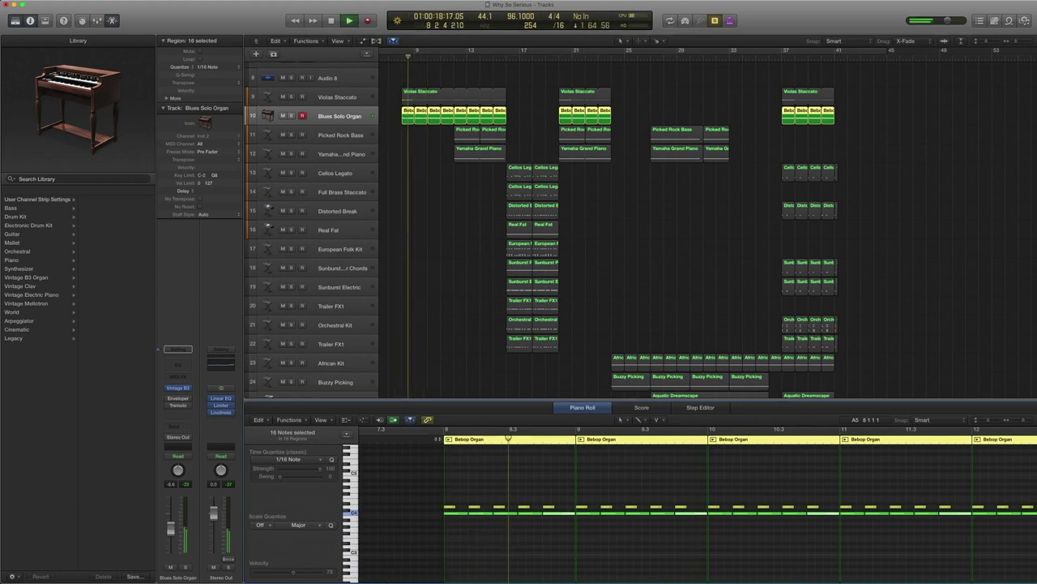
{"action": "key", "text": "space"}
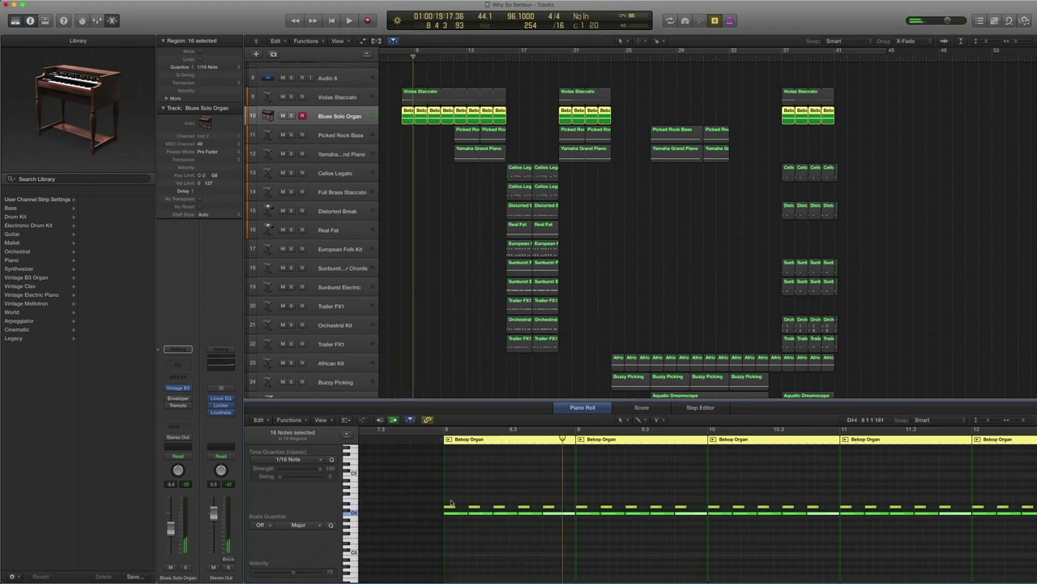
{"action": "left_click", "coordinate": [448, 507]}
{"action": "left_click", "coordinate": [474, 508]}
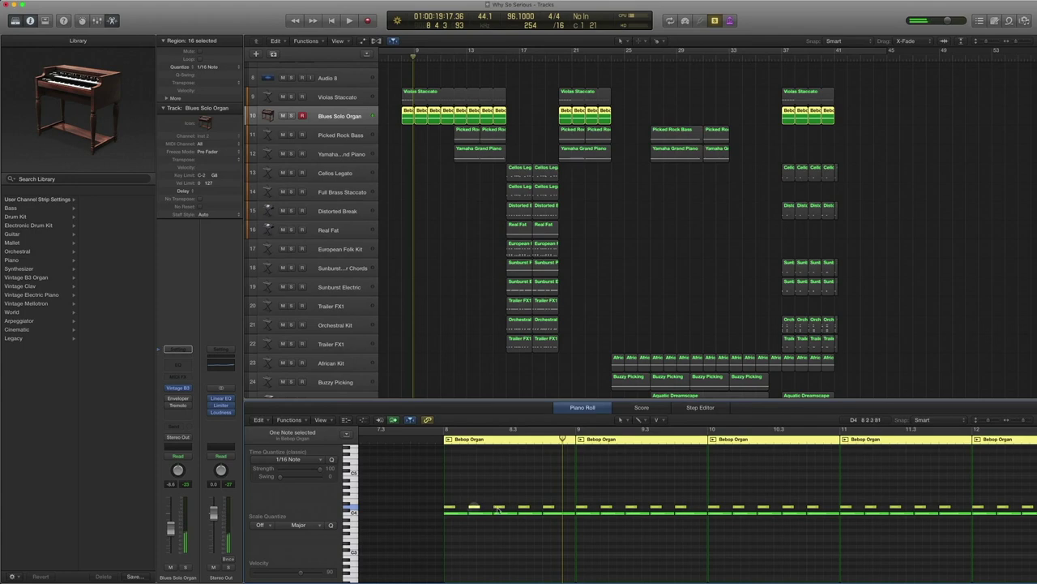
{"action": "left_click", "coordinate": [497, 507]}
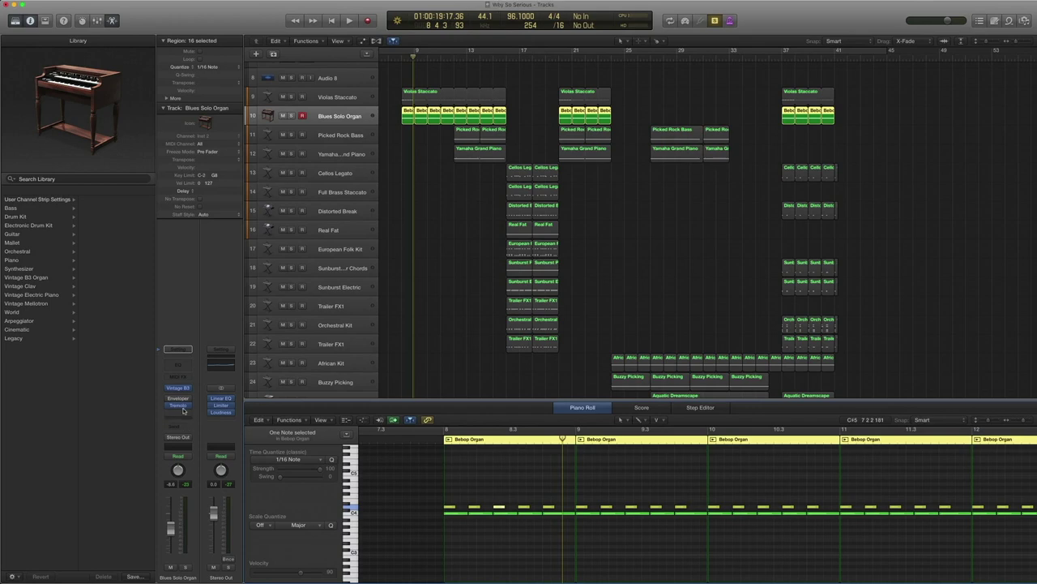
Inspect the organ's Tremolo and its preset list, keeping Deep Tremolo, and move the plug-in window clear of the first organ regions
{"action": "left_click", "coordinate": [180, 405]}
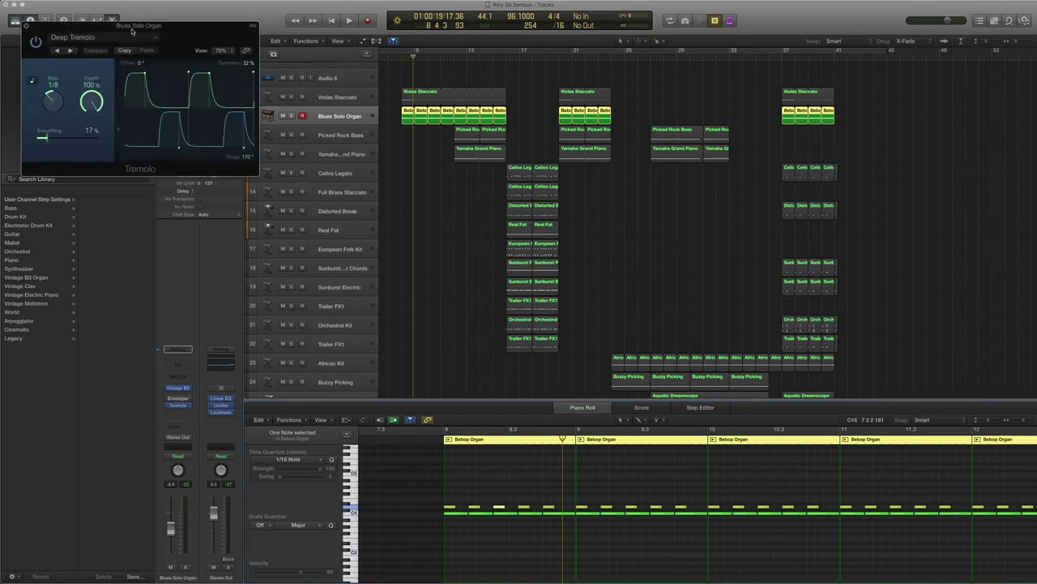
{"action": "left_click_drag", "start_coordinate": [132, 31], "coordinate": [359, 52]}
{"action": "left_click", "coordinate": [358, 58]}
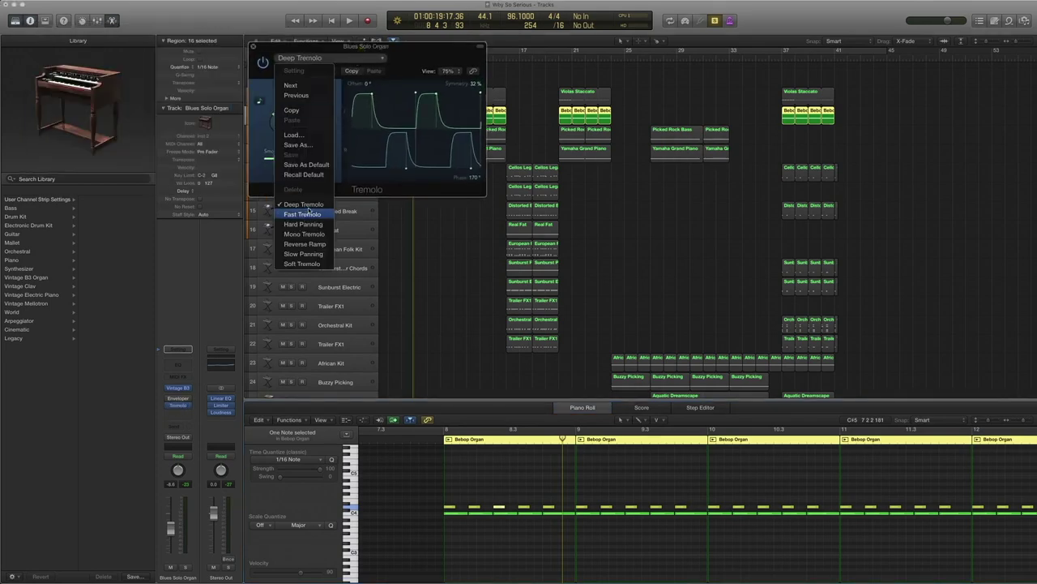
{"action": "left_click", "coordinate": [408, 50]}
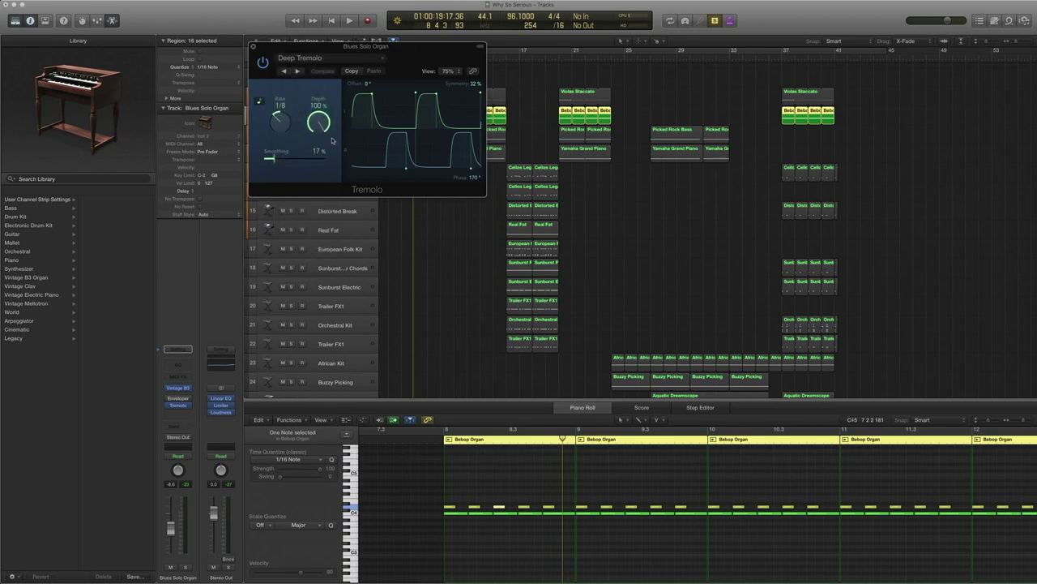
{"action": "left_click_drag", "start_coordinate": [339, 47], "coordinate": [648, 139]}
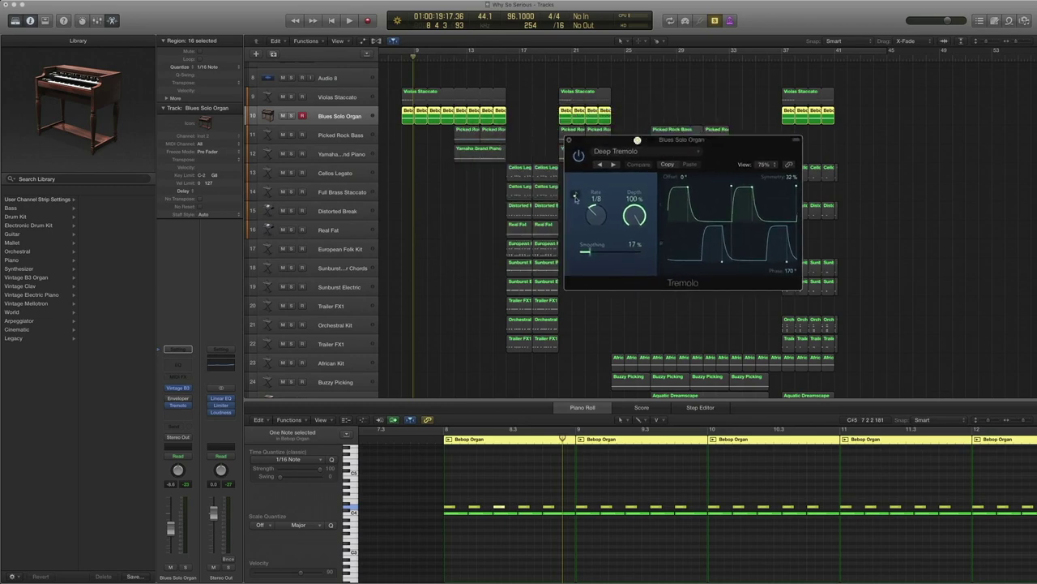
Select the first eight Blues Solo Organ regions and play them soloed from bar 8 with the Tremolo active
{"action": "left_click_drag", "start_coordinate": [514, 117], "coordinate": [406, 115]}
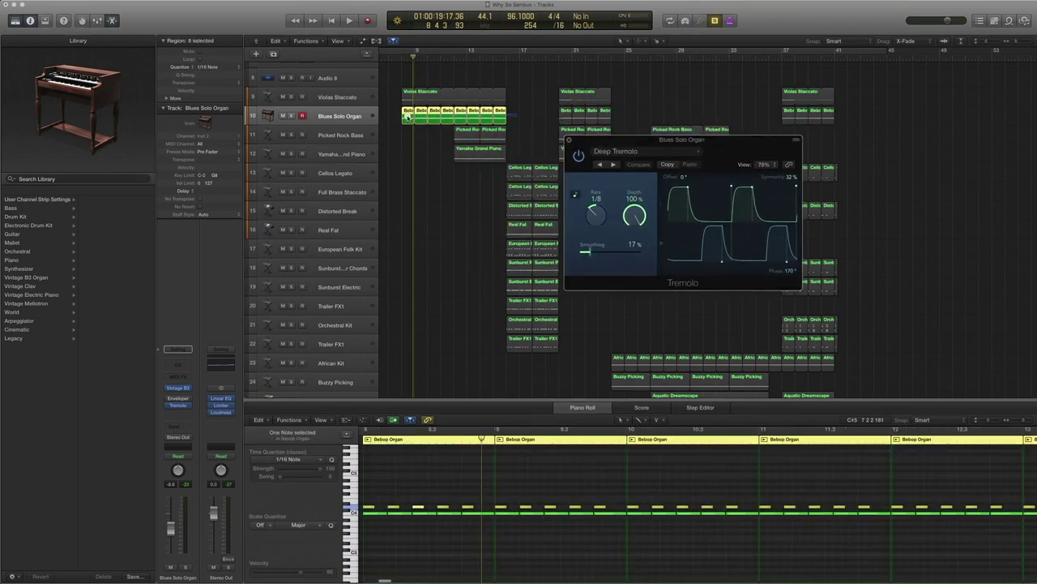
{"action": "key", "text": "comma"}
{"action": "key", "text": "comma"}
{"action": "key", "text": "space"}
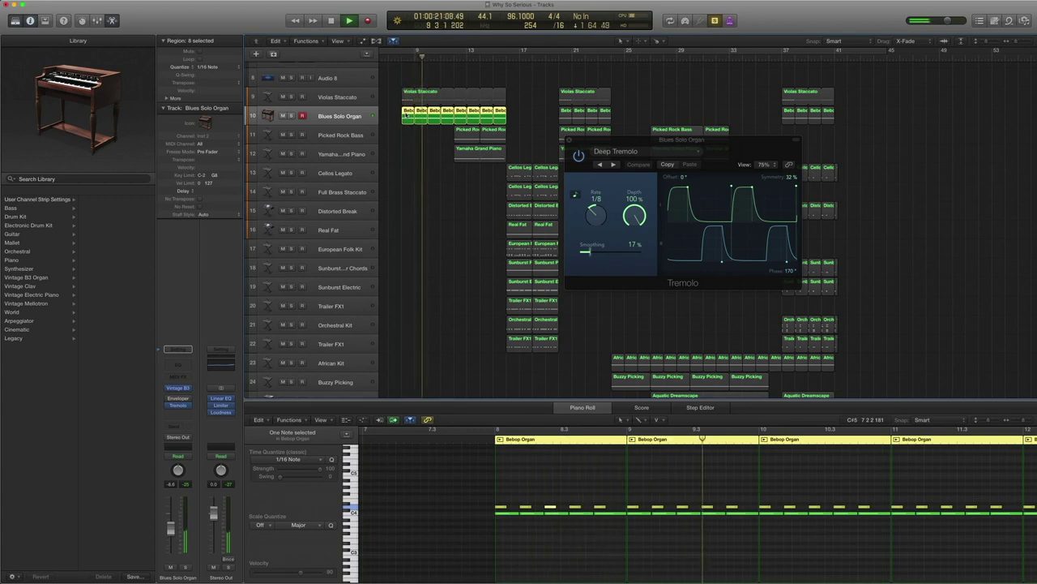
{"action": "key", "text": "space"}
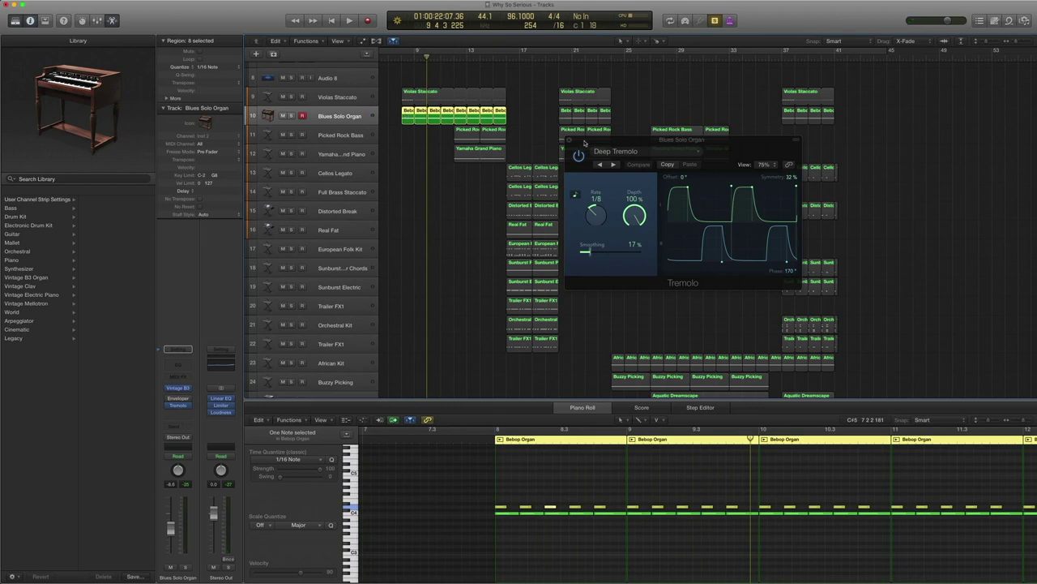
Review the organ's Enveloper settings, close that plug-in, and play the soloed regions from bar 8 with both effects active
{"action": "left_click_drag", "start_coordinate": [584, 143], "coordinate": [522, 178]}
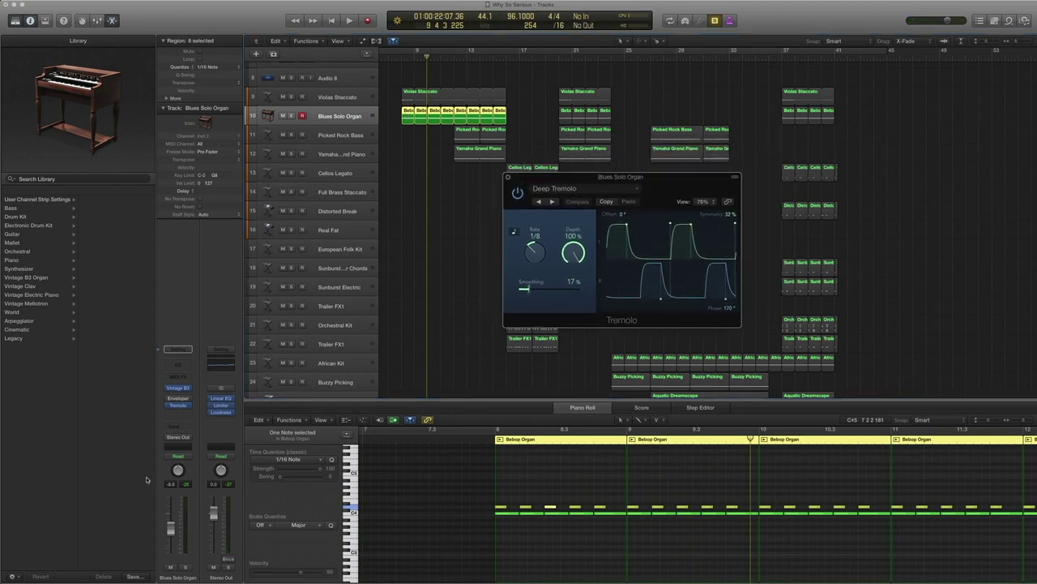
{"action": "left_click", "coordinate": [177, 398]}
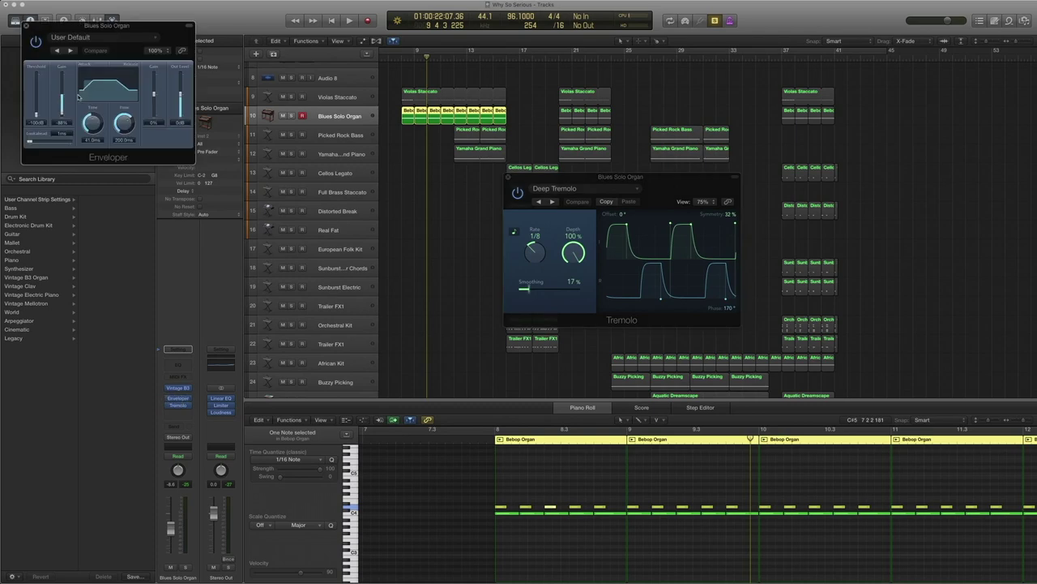
{"action": "left_click", "coordinate": [26, 26]}
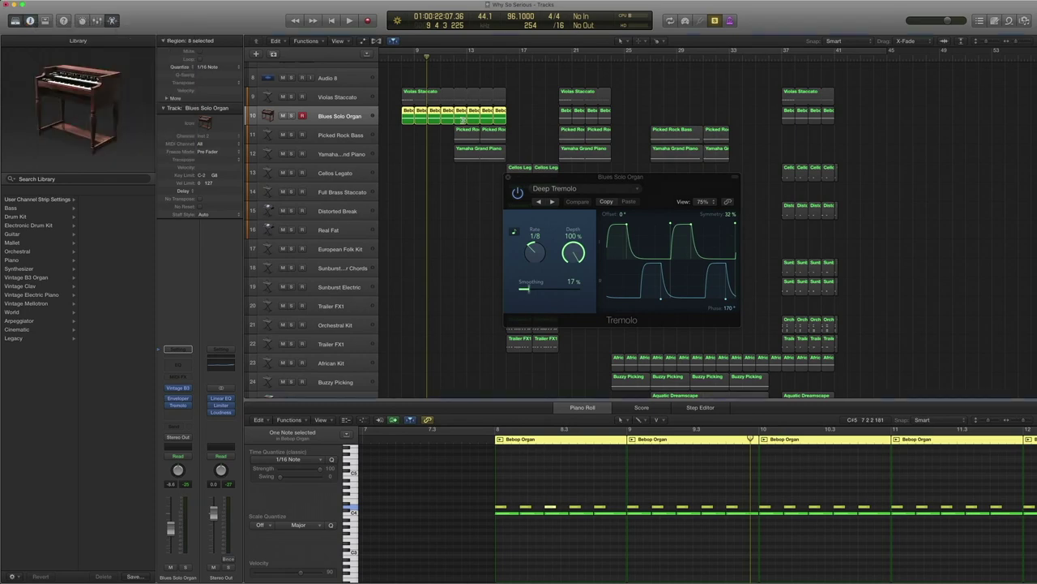
{"action": "key", "text": "shift+space"}
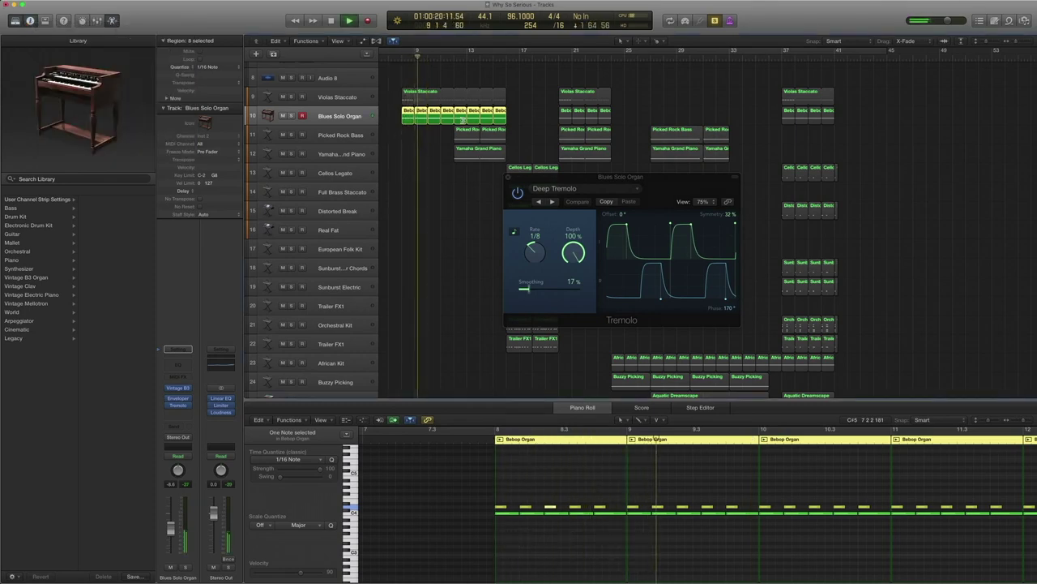
{"action": "key", "text": "space"}
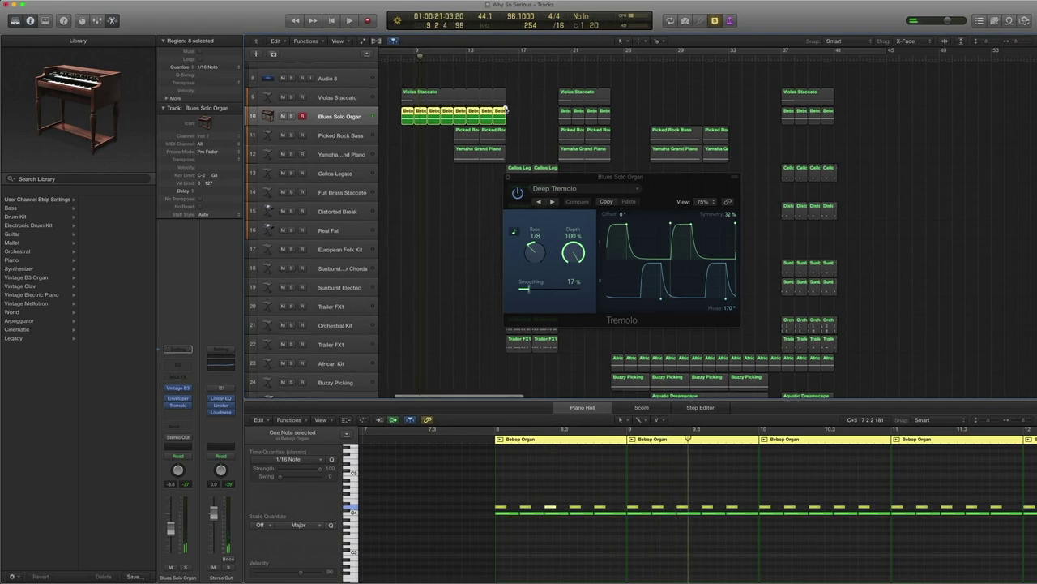
Add the first Violas Staccato region to the soloed selection, play both parts from bar 8, and close the Piano Roll and Tremolo
{"action": "left_click", "coordinate": [407, 98], "text": "shift"}
{"action": "key", "text": "comma"}
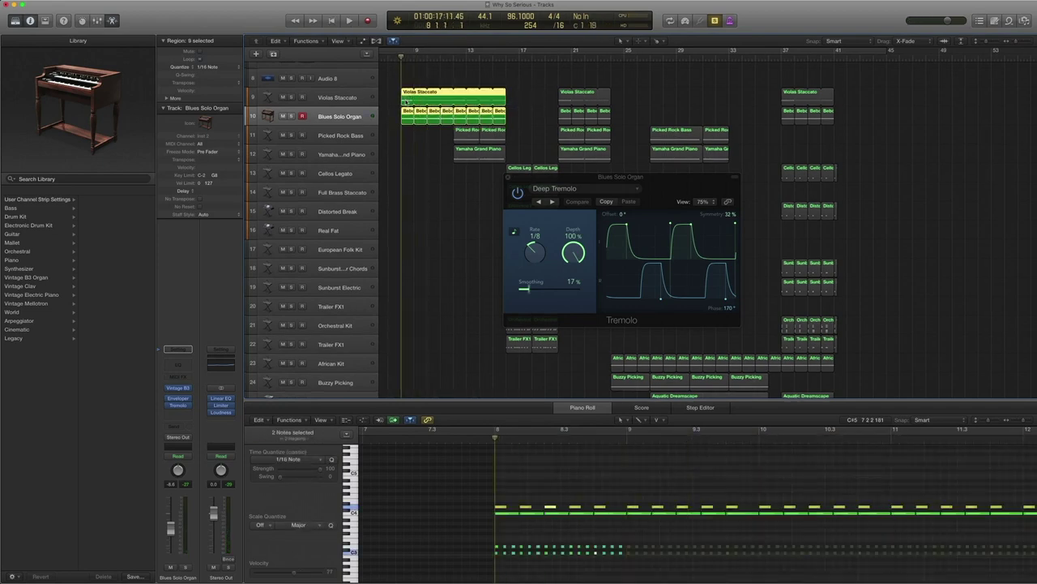
{"action": "key", "text": "space"}
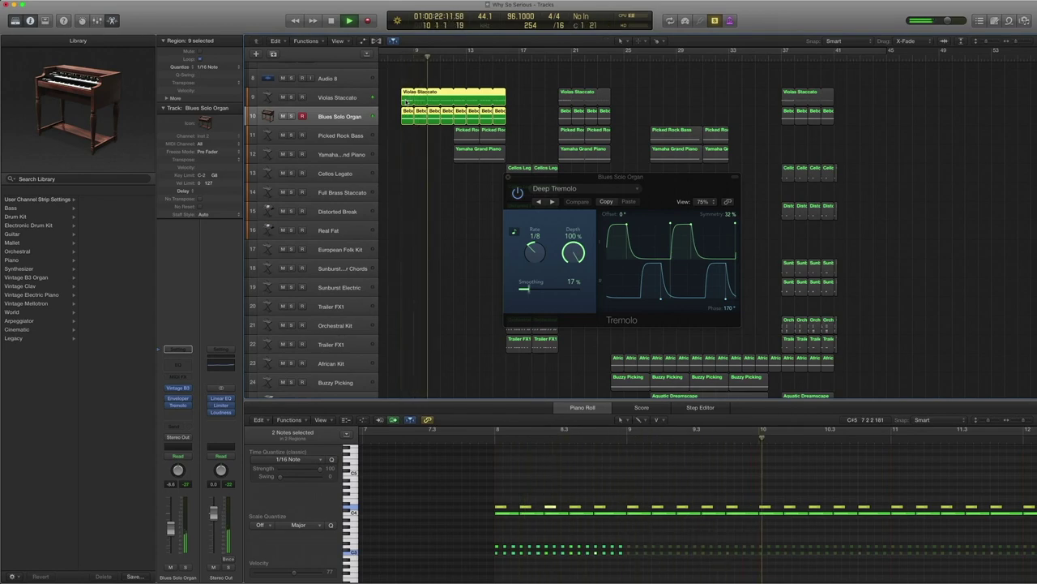
{"action": "key", "text": "space"}
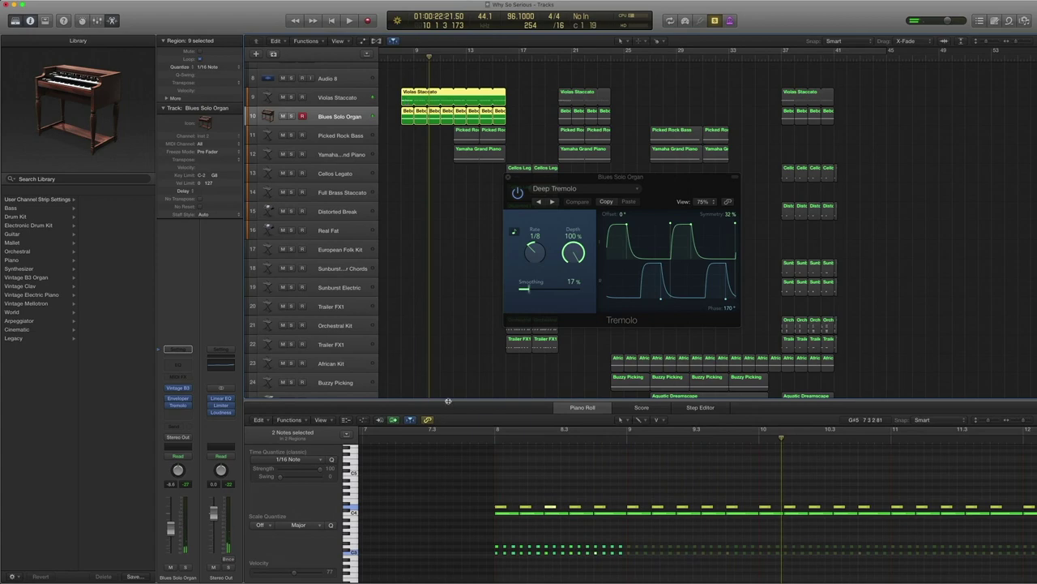
{"action": "key", "text": "p"}
{"action": "left_click", "coordinate": [508, 177]}
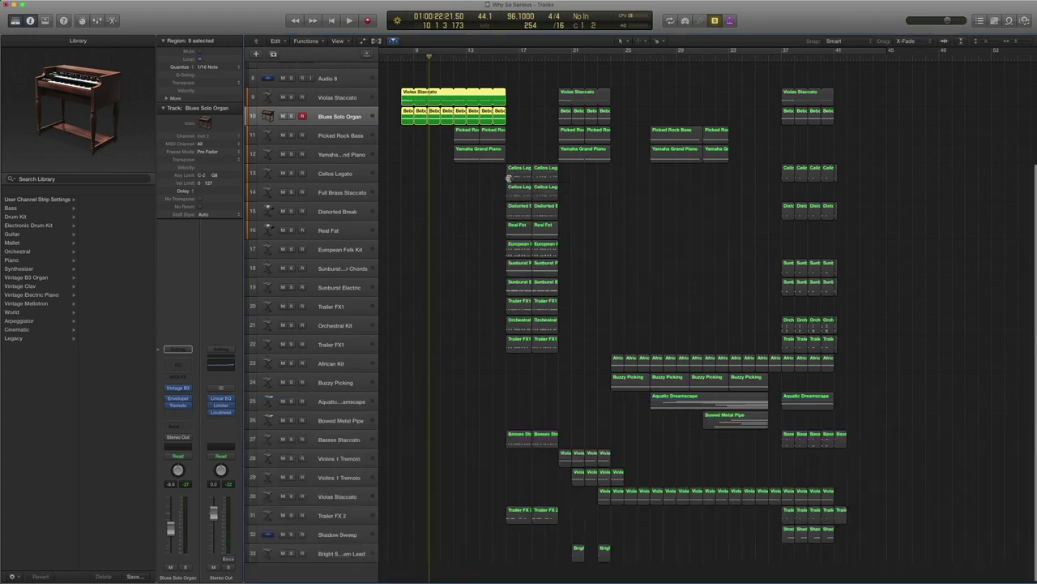
Select the Picked Rock Bass track, and select the opening Violas Staccato and Blues Solo Organ regions with solo mode off
{"action": "left_click", "coordinate": [349, 140]}
{"action": "scroll", "coordinate": [436, 141], "scroll_direction": "right", "scroll_amount": 2}
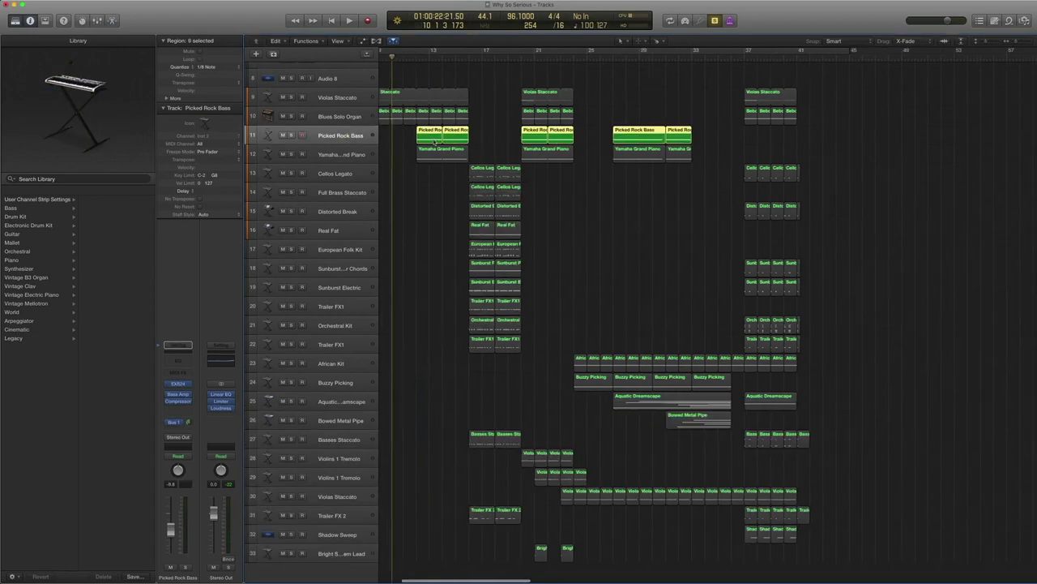
{"action": "scroll", "coordinate": [405, 138], "scroll_direction": "left", "scroll_amount": 3}
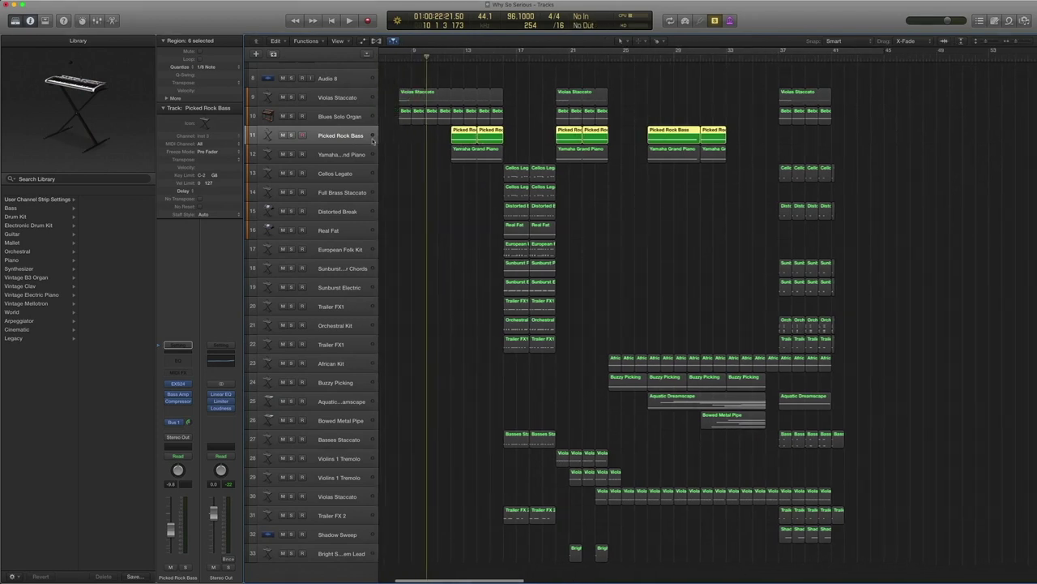
{"action": "left_click_drag", "start_coordinate": [393, 80], "coordinate": [518, 122]}
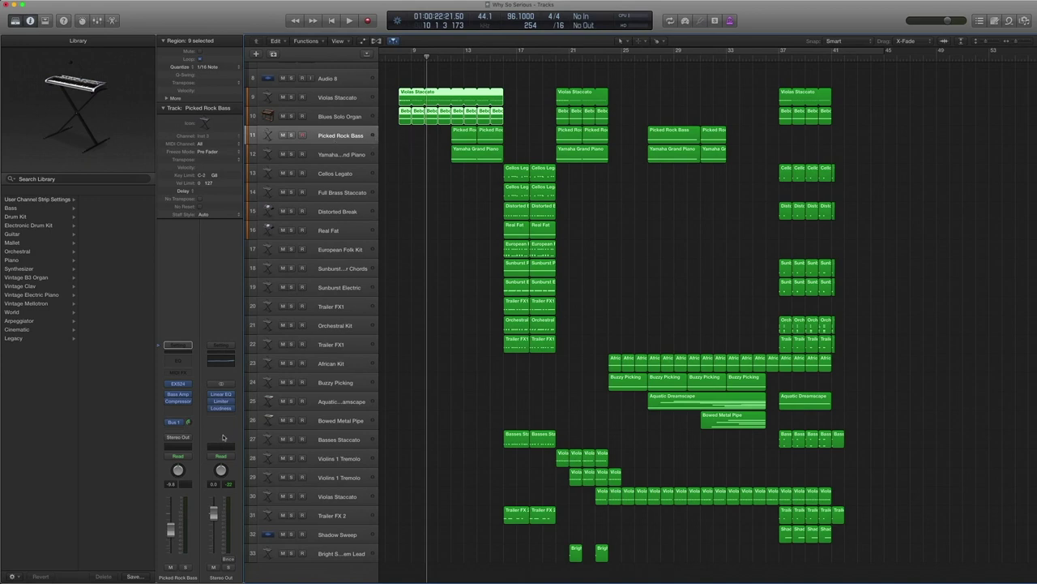
Review the Picked Rock Bass instrument's Electric Bass category in the Library and the Bass Amp Designer presets, closing the amp plug-in
{"action": "left_click", "coordinate": [162, 384]}
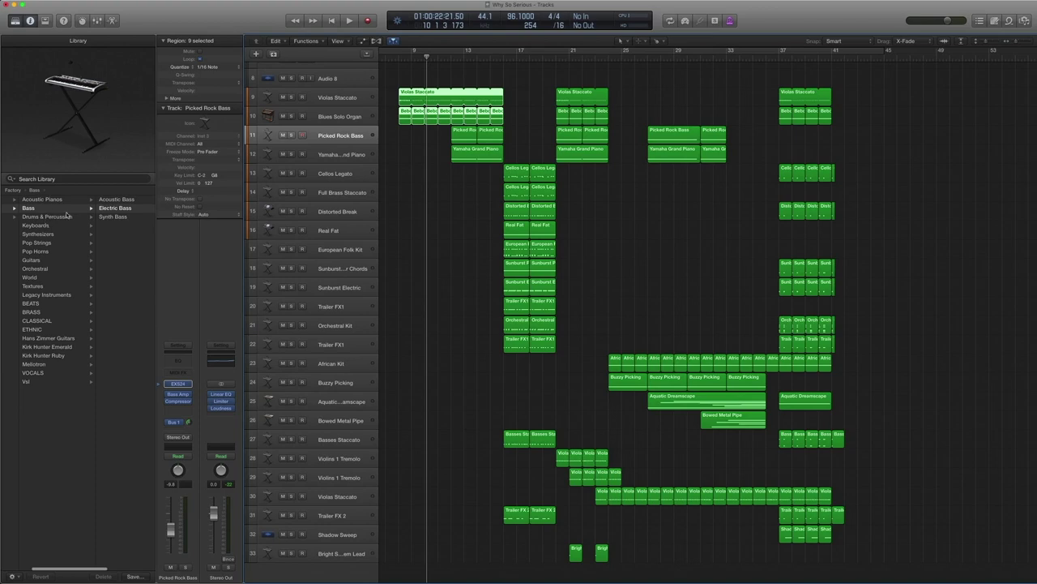
{"action": "scroll", "coordinate": [66, 215], "scroll_direction": "right", "scroll_amount": 5}
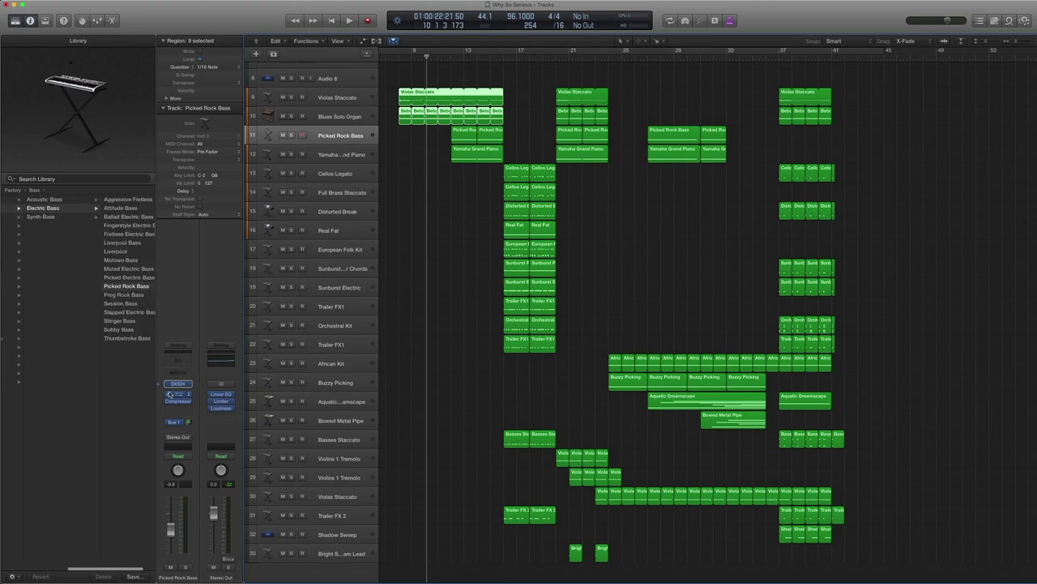
{"action": "left_click", "coordinate": [179, 395]}
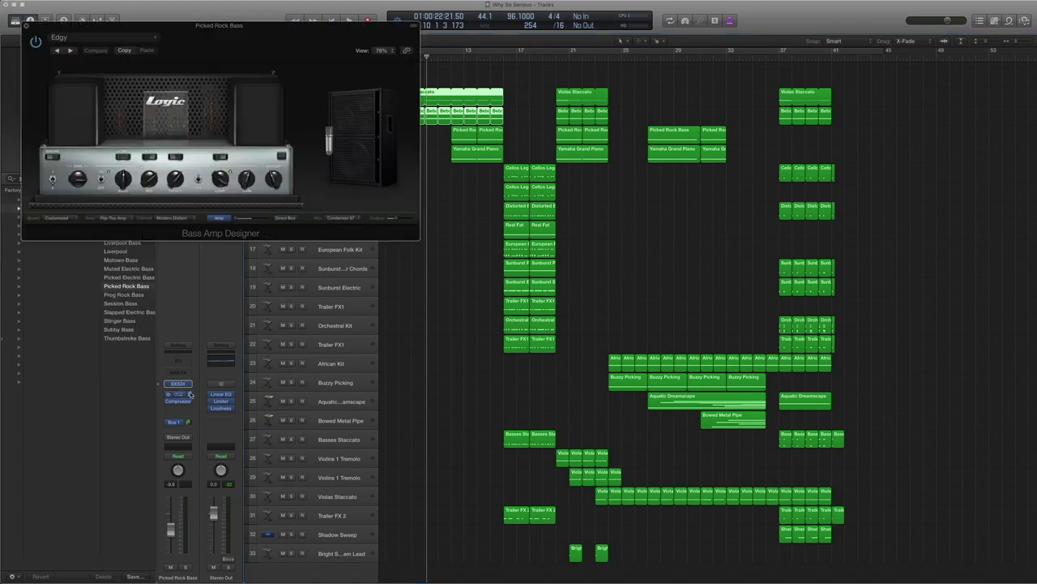
{"action": "left_click", "coordinate": [98, 39]}
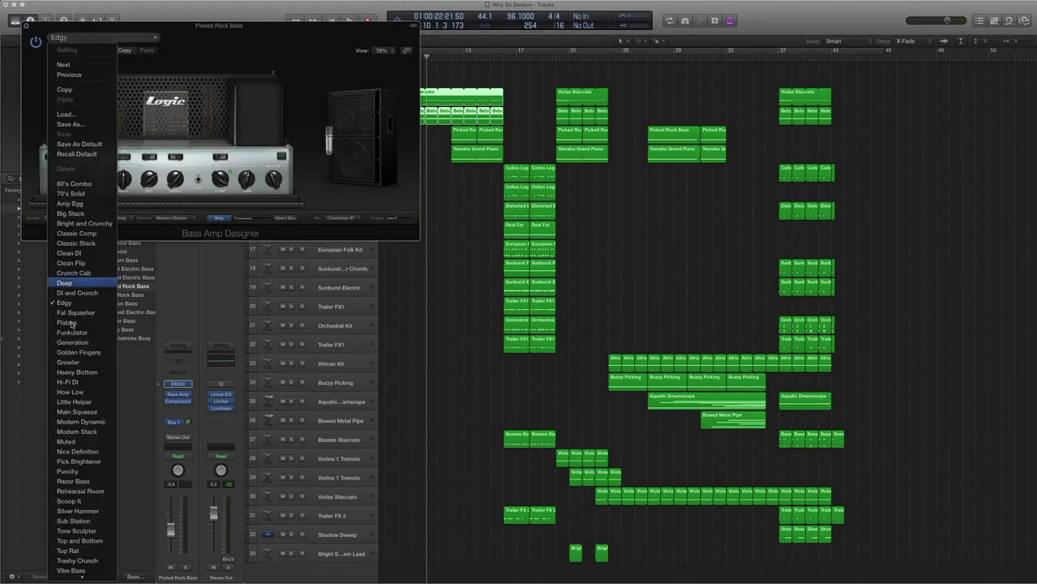
{"action": "left_click", "coordinate": [165, 25]}
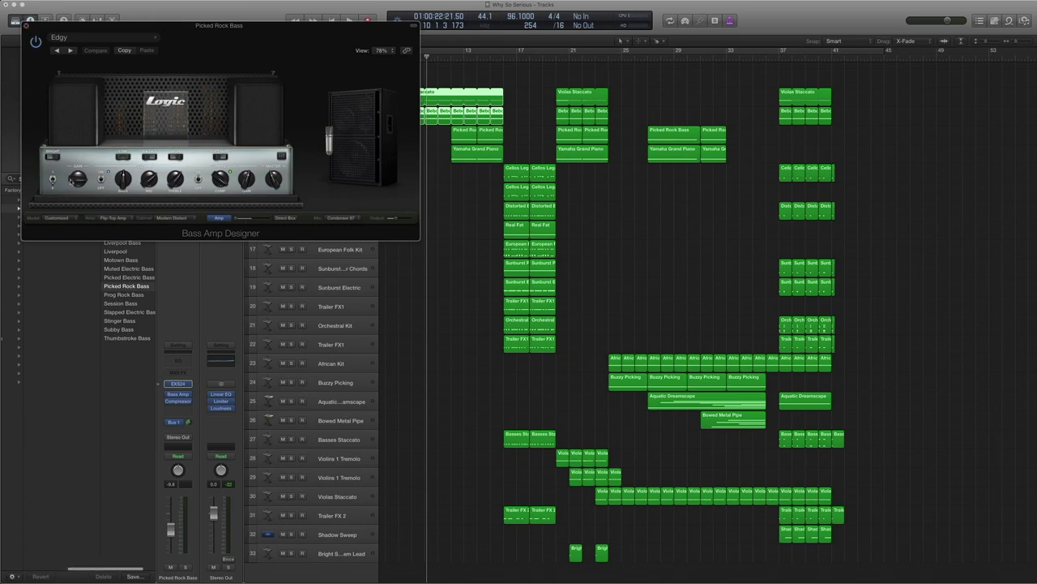
{"action": "left_click", "coordinate": [25, 26]}
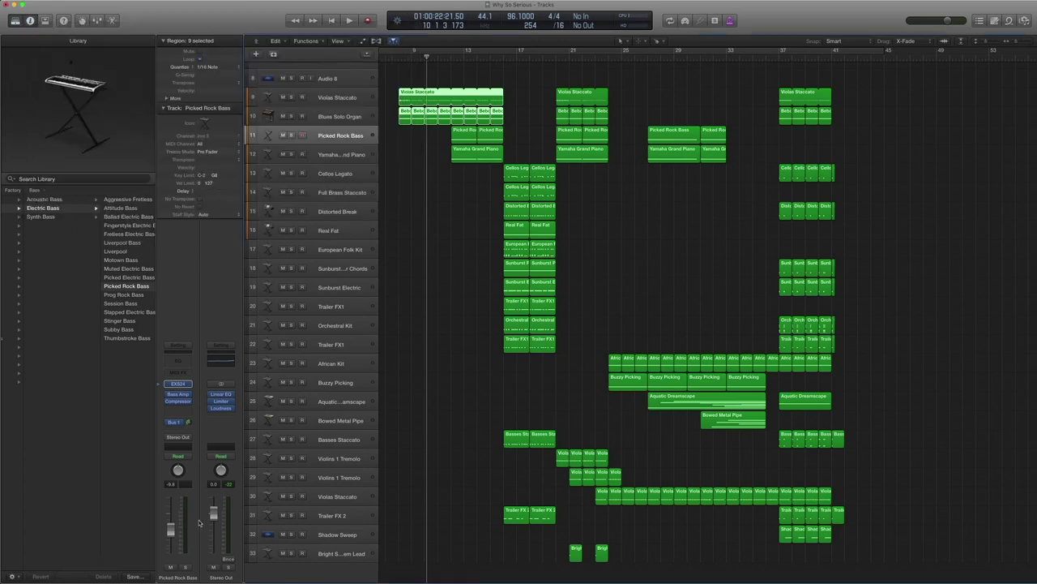
Inspect the Picked Rock Bass Compressor's Guitars presets and its dial settings, and close the plug-in
{"action": "left_click", "coordinate": [178, 402]}
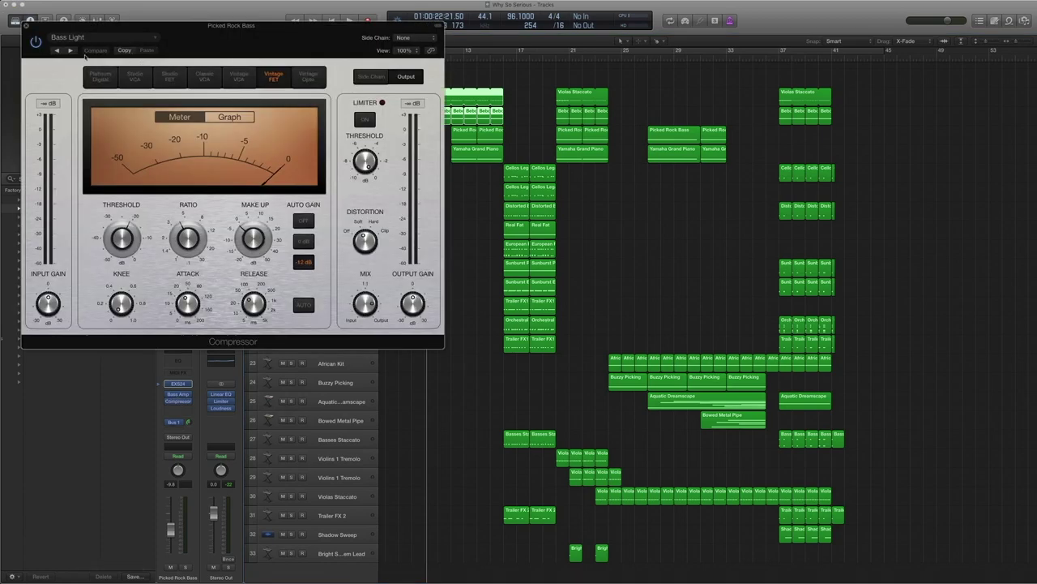
{"action": "left_click", "coordinate": [87, 38]}
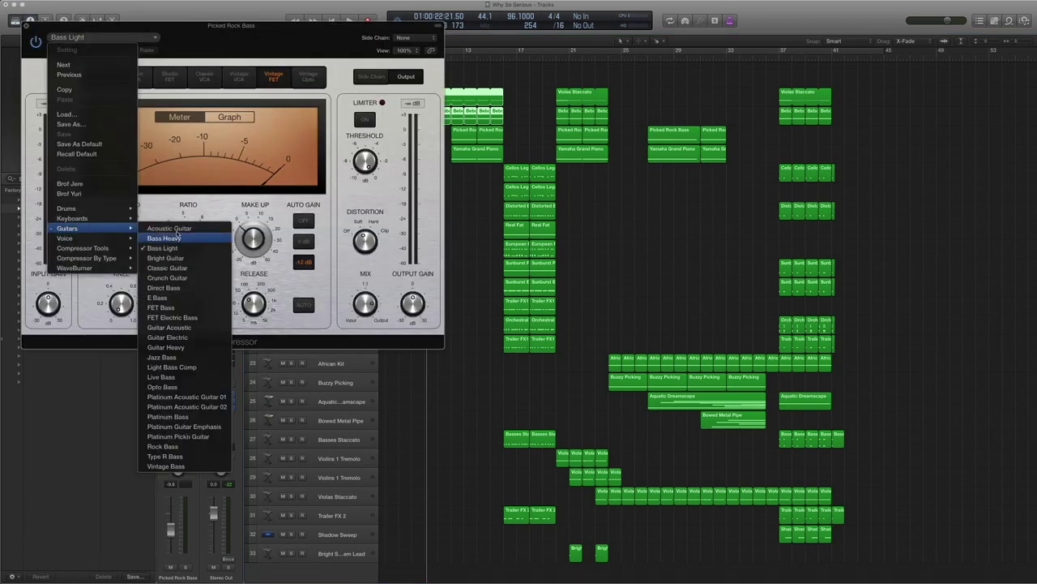
{"action": "mouse_move", "coordinate": [81, 218]}
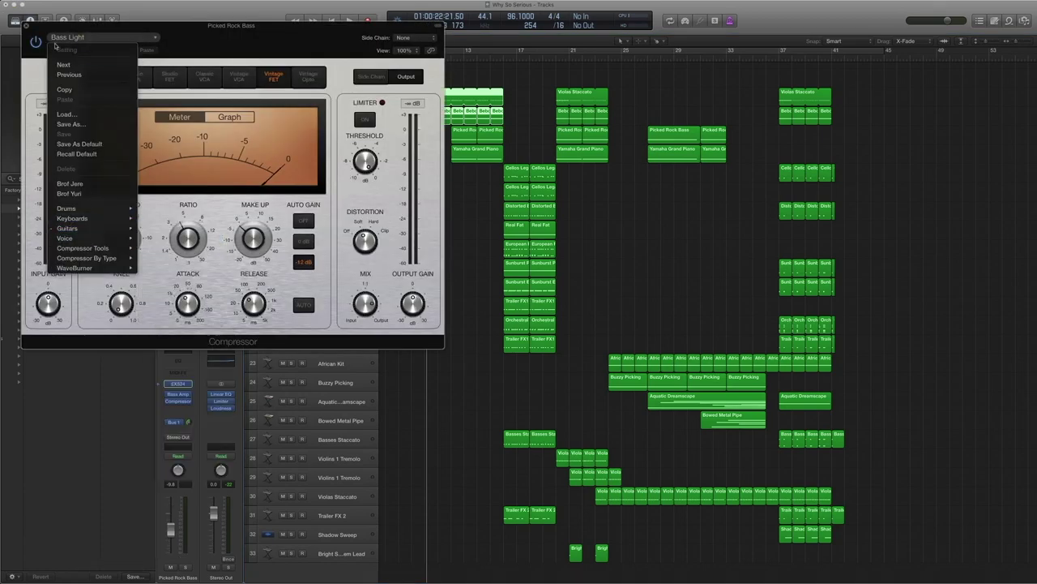
{"action": "left_click", "coordinate": [91, 33]}
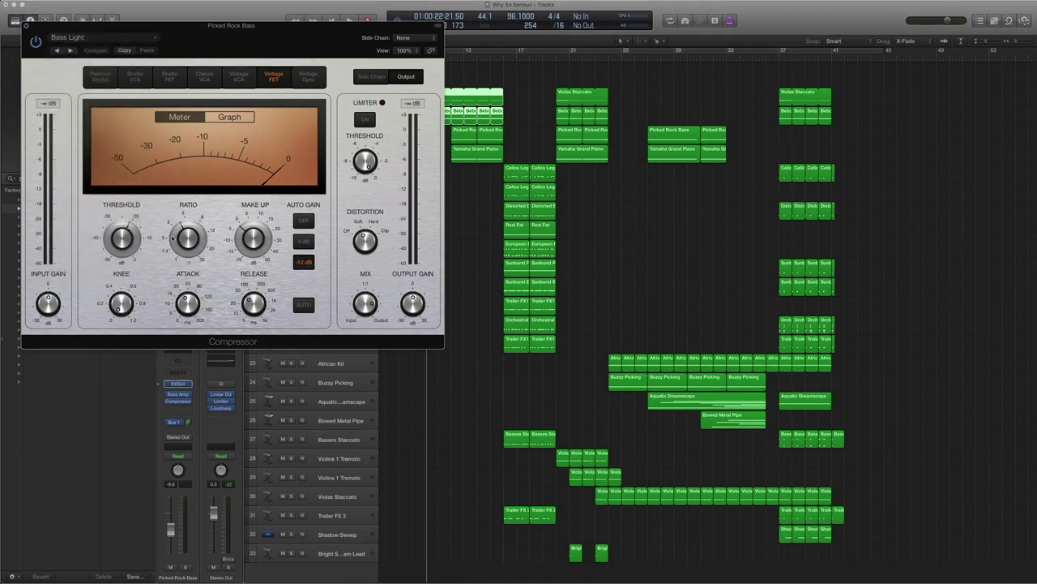
{"action": "mouse_move", "coordinate": [130, 237]}
{"action": "left_click", "coordinate": [27, 28]}
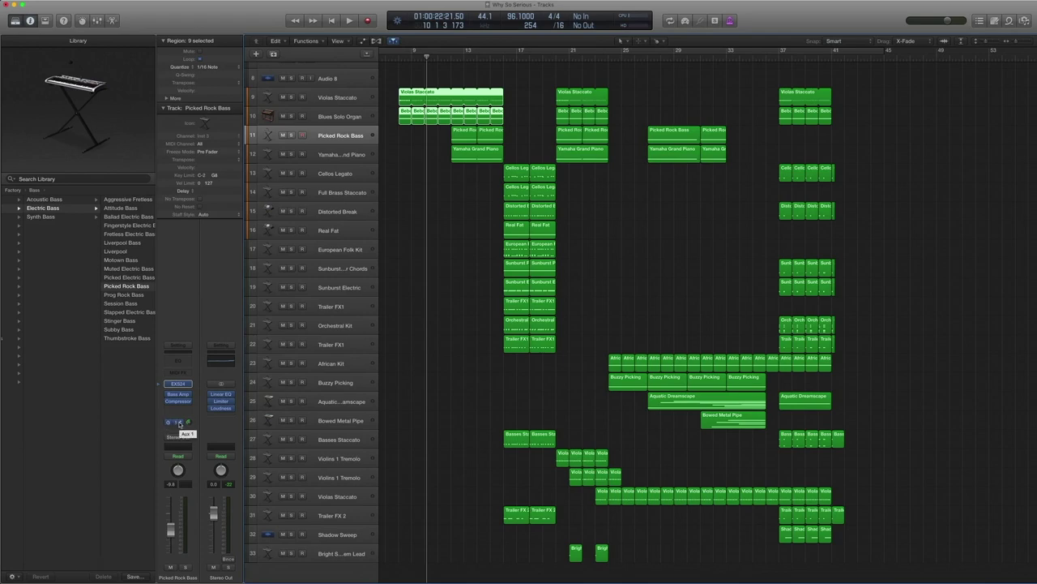
Show the Bus 1 send's Aux 1 channel, review its Space Designer presets for halls in large spaces, and close the reverb
{"action": "left_click", "coordinate": [180, 422]}
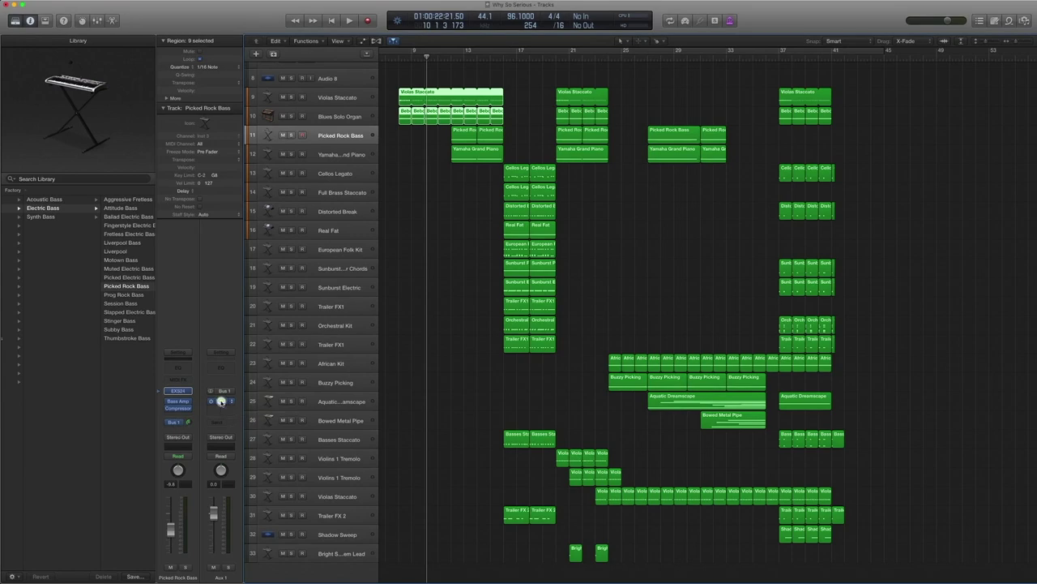
{"action": "left_click", "coordinate": [221, 400]}
{"action": "left_click", "coordinate": [130, 40]}
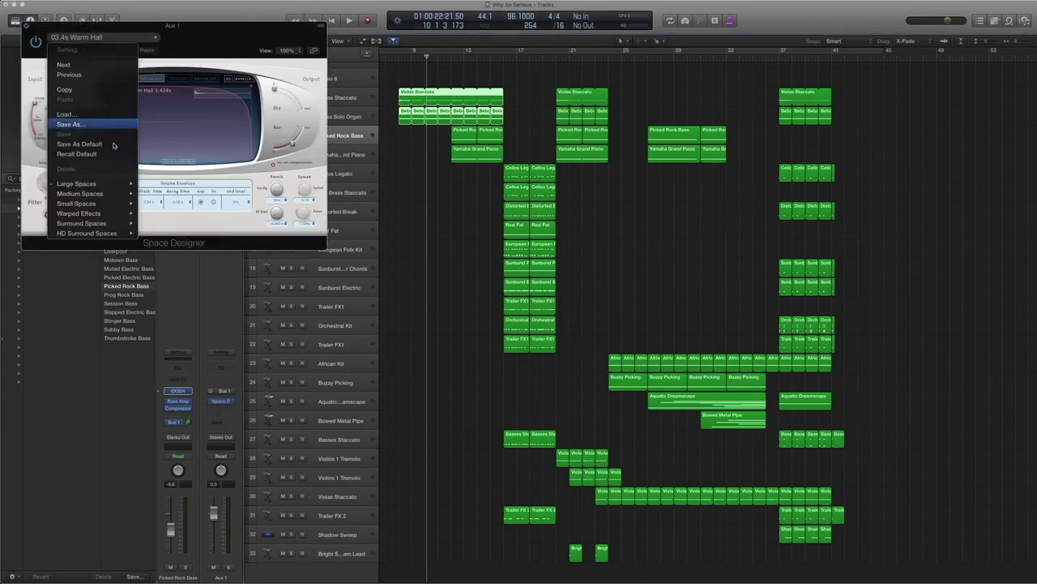
{"action": "mouse_move", "coordinate": [106, 184]}
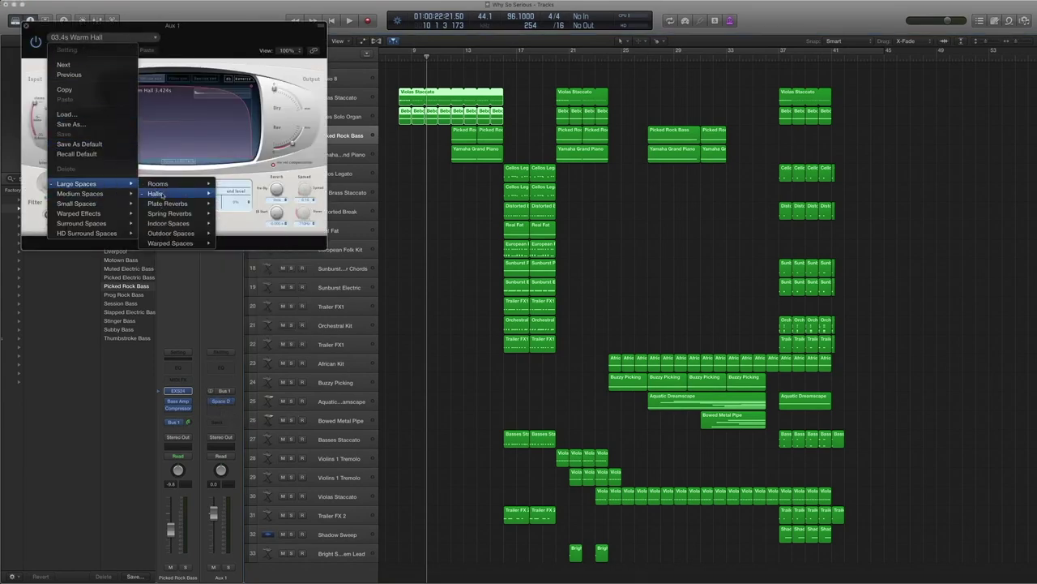
{"action": "mouse_move", "coordinate": [163, 196]}
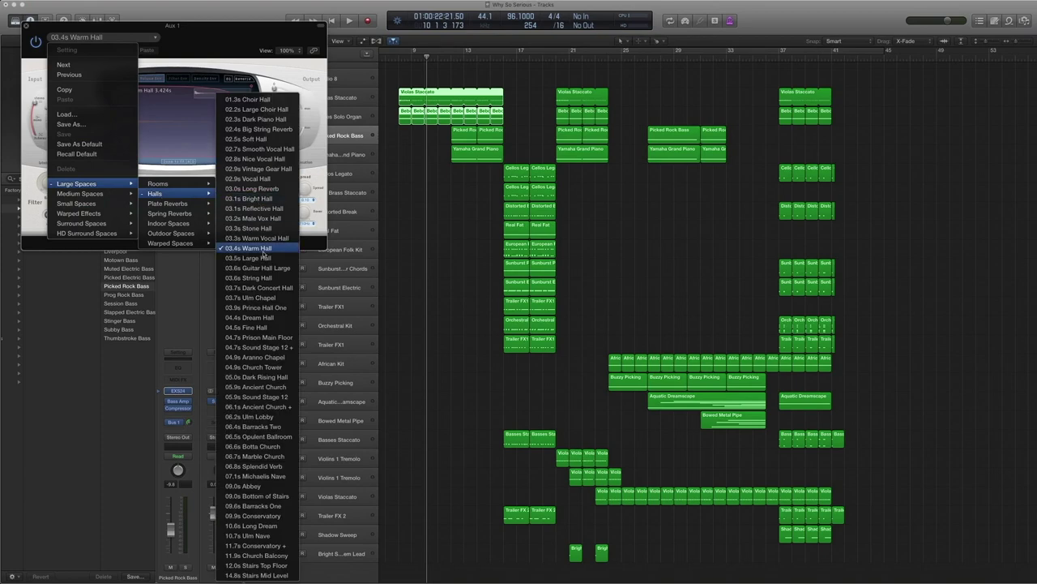
{"action": "left_click", "coordinate": [199, 41]}
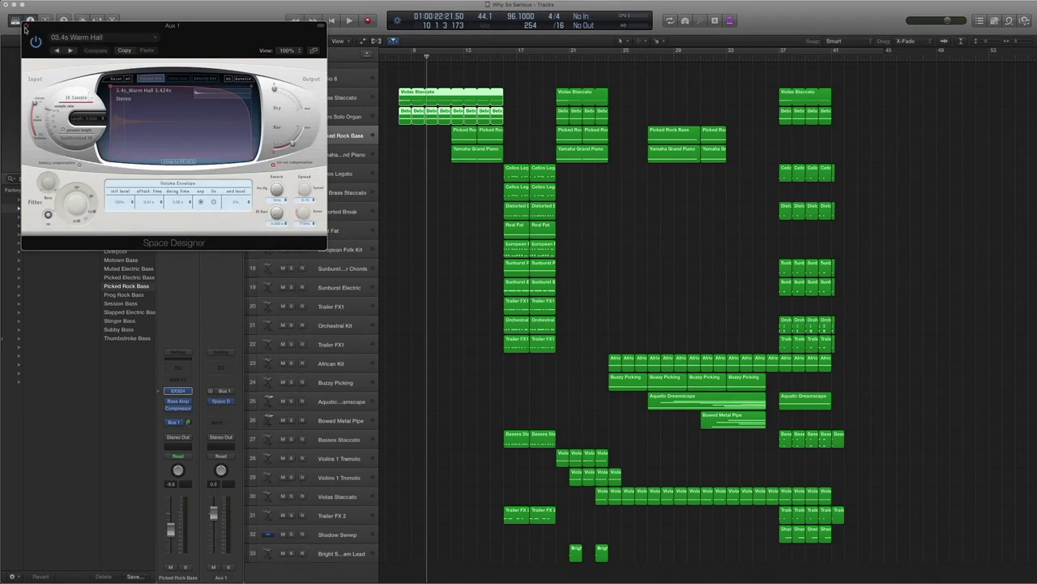
{"action": "left_click", "coordinate": [27, 26]}
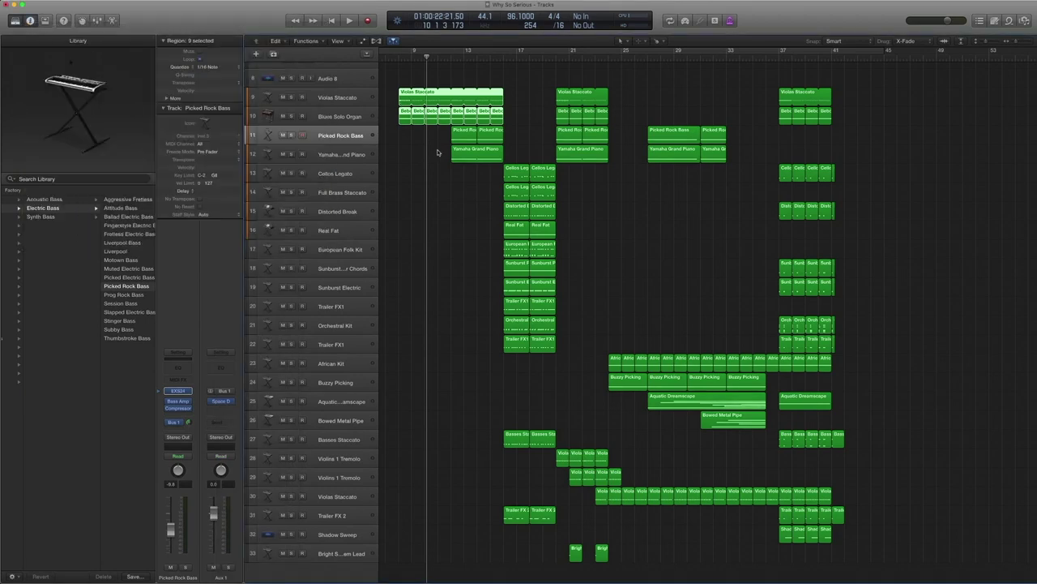
Play the first two Picked Rock Bass regions soloed and toggle the bypass of the Bass Amp and Compressor
{"action": "left_click_drag", "start_coordinate": [444, 133], "coordinate": [505, 135]}
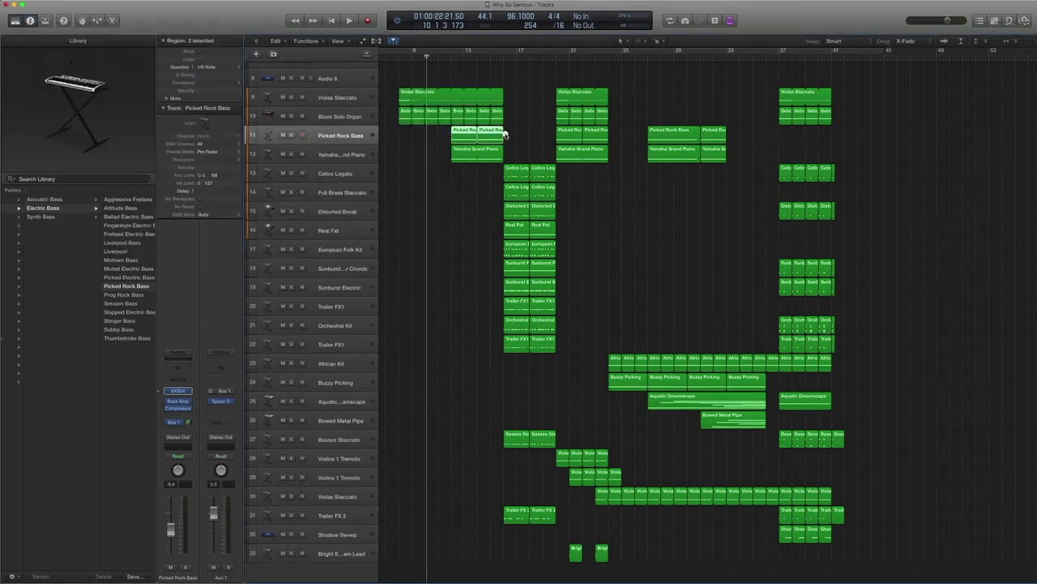
{"action": "key", "text": "ctrl+s"}
{"action": "key", "text": "space"}
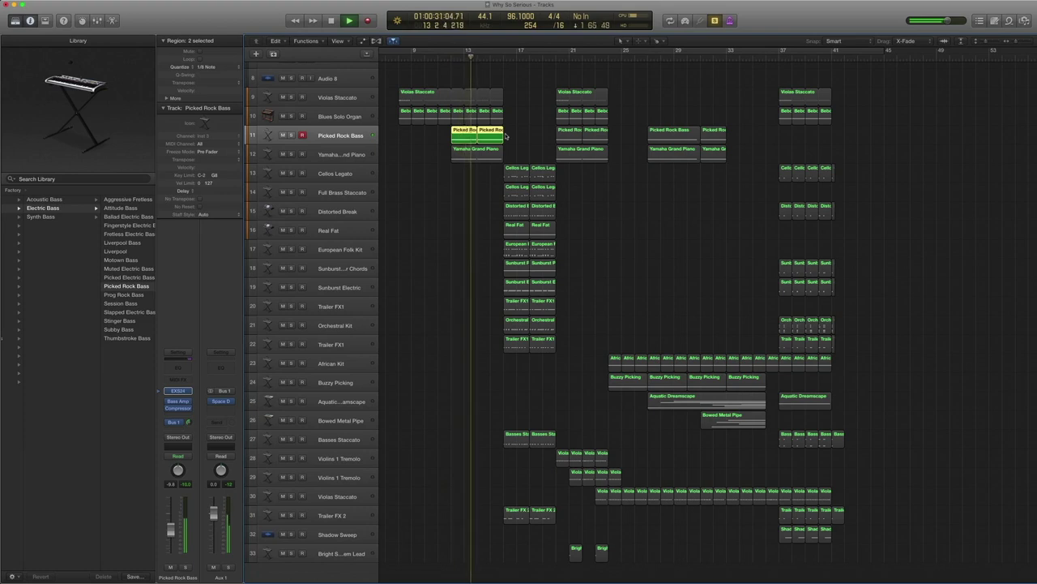
{"action": "key", "text": "space"}
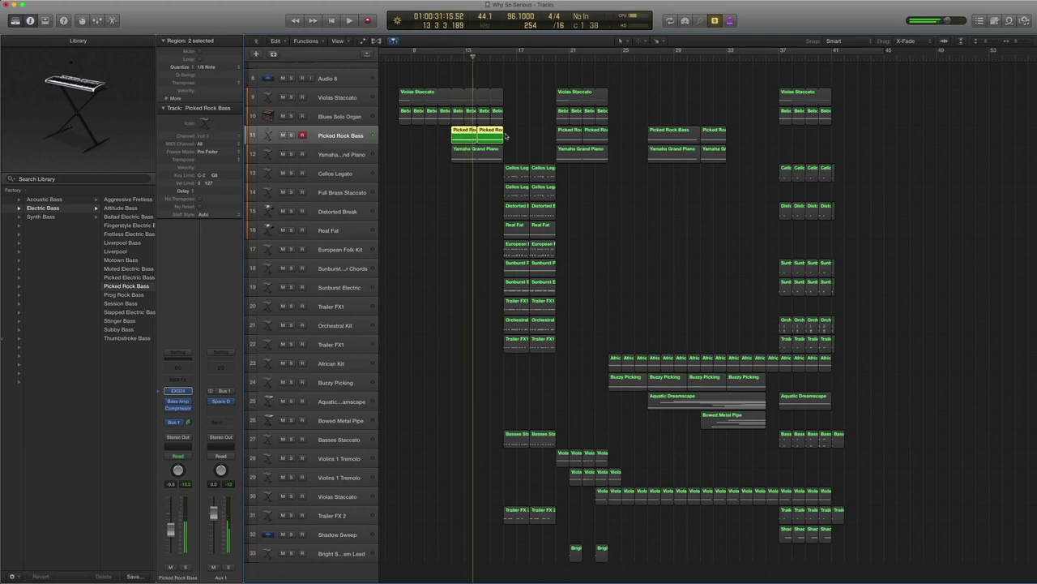
{"action": "left_click", "coordinate": [167, 402]}
{"action": "left_click", "coordinate": [167, 408]}
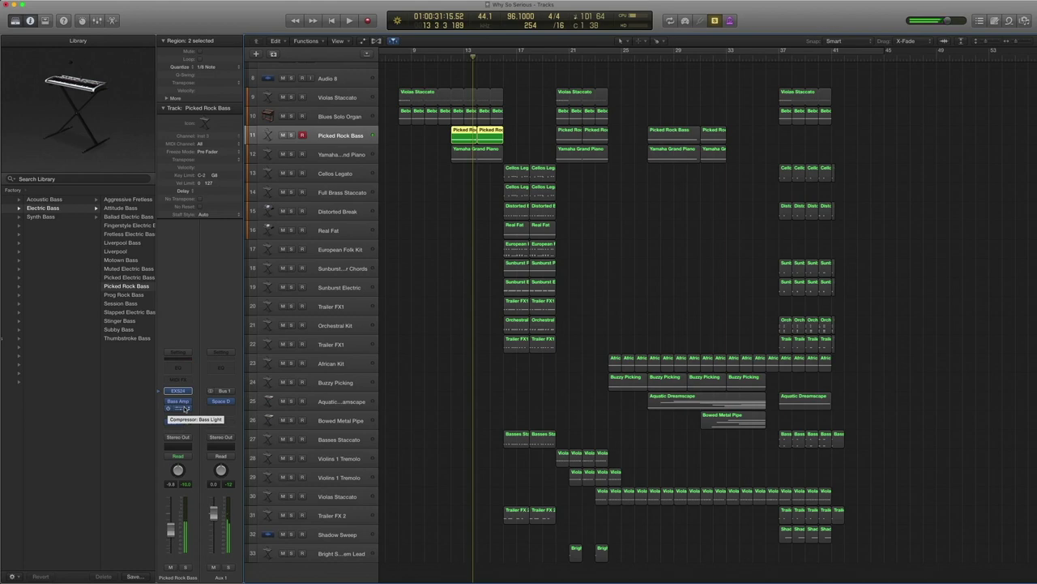
Select the Yamaha Grand Piano track and its first region, and locate its EXS24 instrument under Acoustic Pianos in the Library
{"action": "left_click", "coordinate": [344, 154]}
{"action": "key", "text": "ctrl+s"}
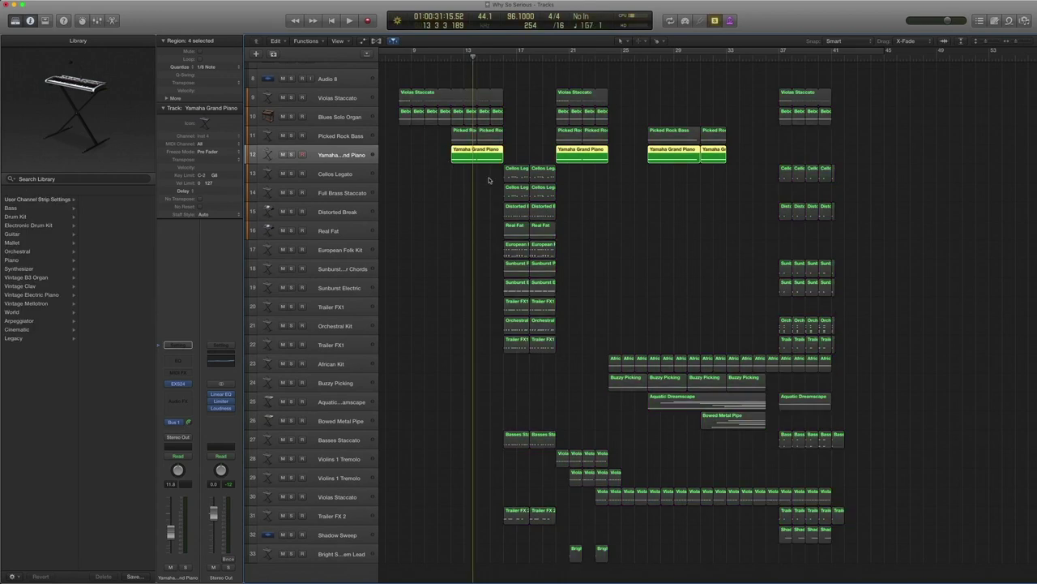
{"action": "left_click", "coordinate": [471, 158]}
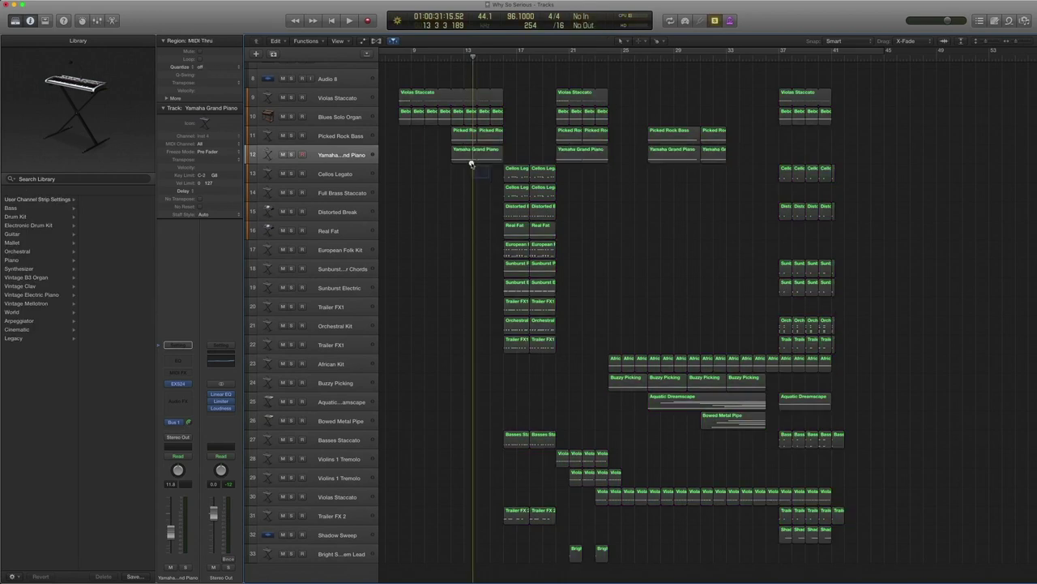
{"action": "left_click", "coordinate": [161, 383]}
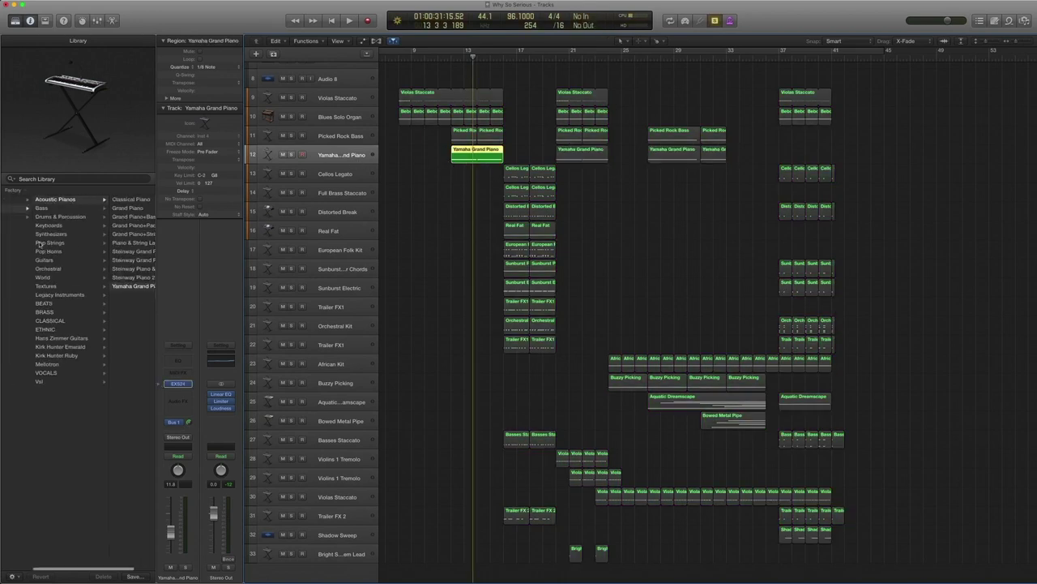
{"action": "scroll", "coordinate": [31, 212], "scroll_direction": "left", "scroll_amount": 1}
{"action": "scroll", "coordinate": [41, 215], "scroll_direction": "right", "scroll_amount": 5}
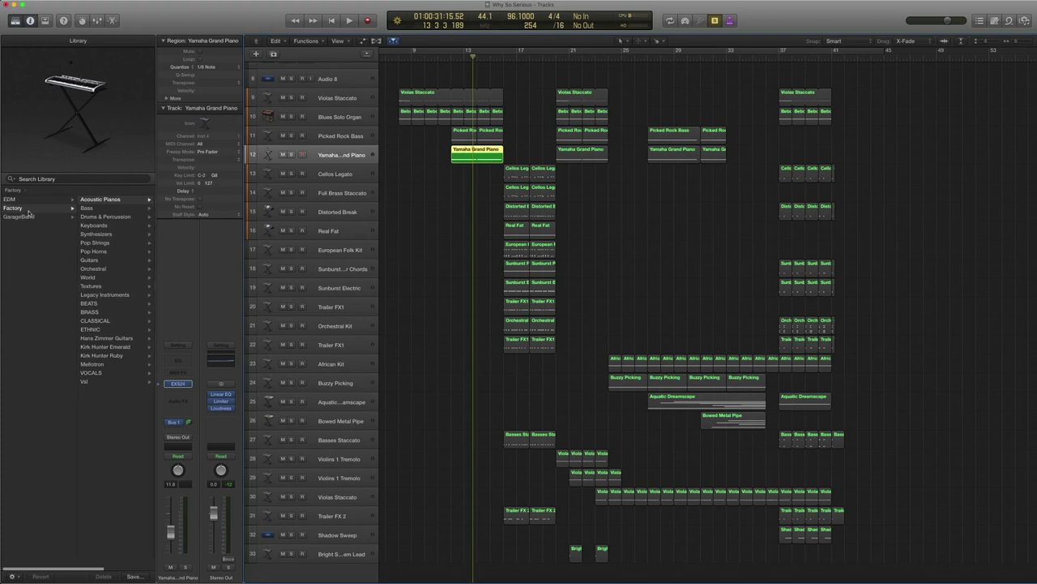
{"action": "scroll", "coordinate": [81, 267], "scroll_direction": "right", "scroll_amount": 1}
{"action": "scroll", "coordinate": [117, 299], "scroll_direction": "right", "scroll_amount": 1}
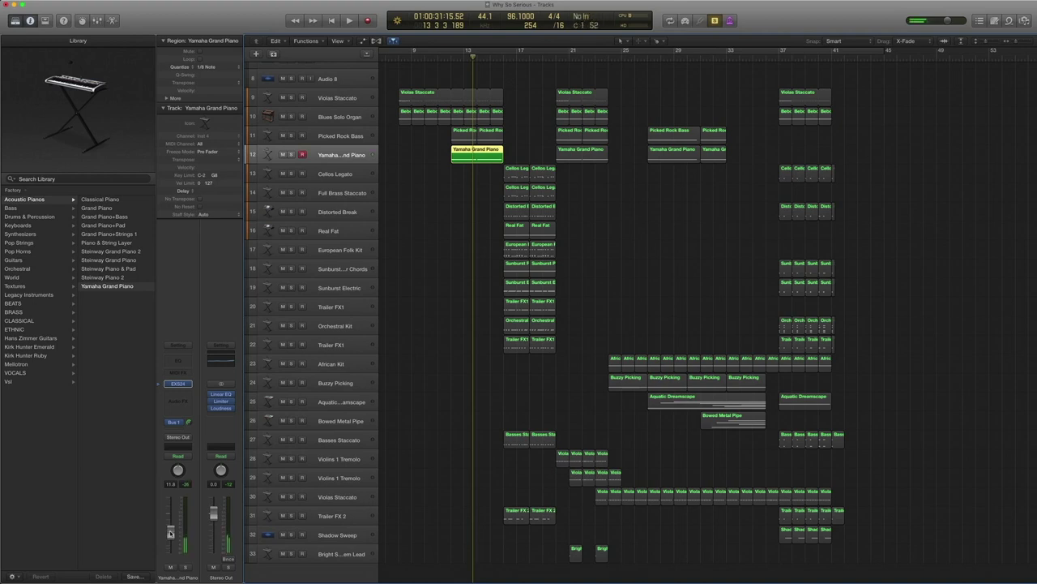
Select the first Yamaha Grand Piano region with the two bass regions above it, play them soloed, and turn solo off
{"action": "left_click", "coordinate": [478, 165]}
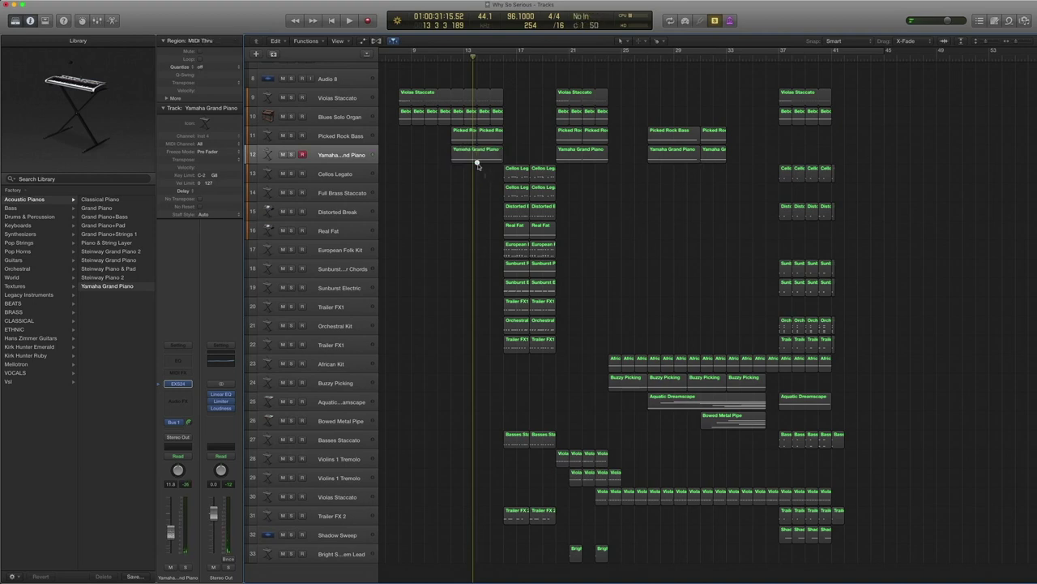
{"action": "left_click_drag", "start_coordinate": [477, 165], "coordinate": [465, 137]}
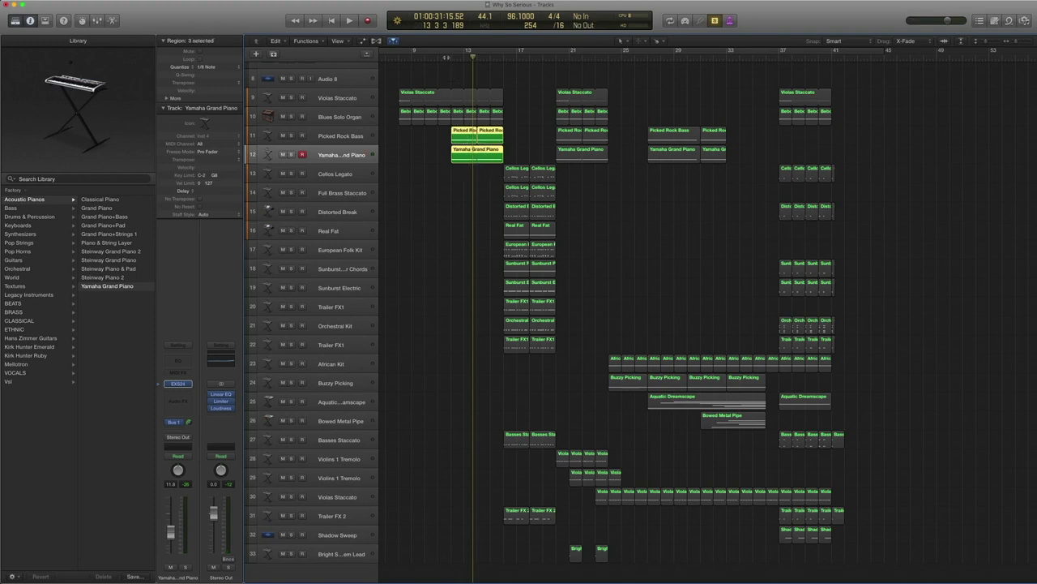
{"action": "key", "text": "space"}
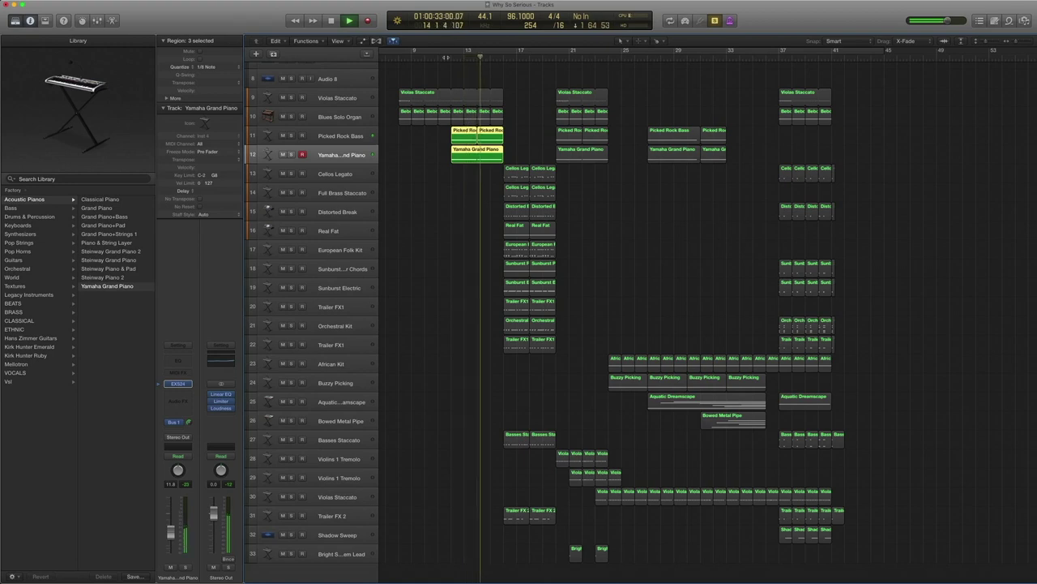
{"action": "key", "text": "space"}
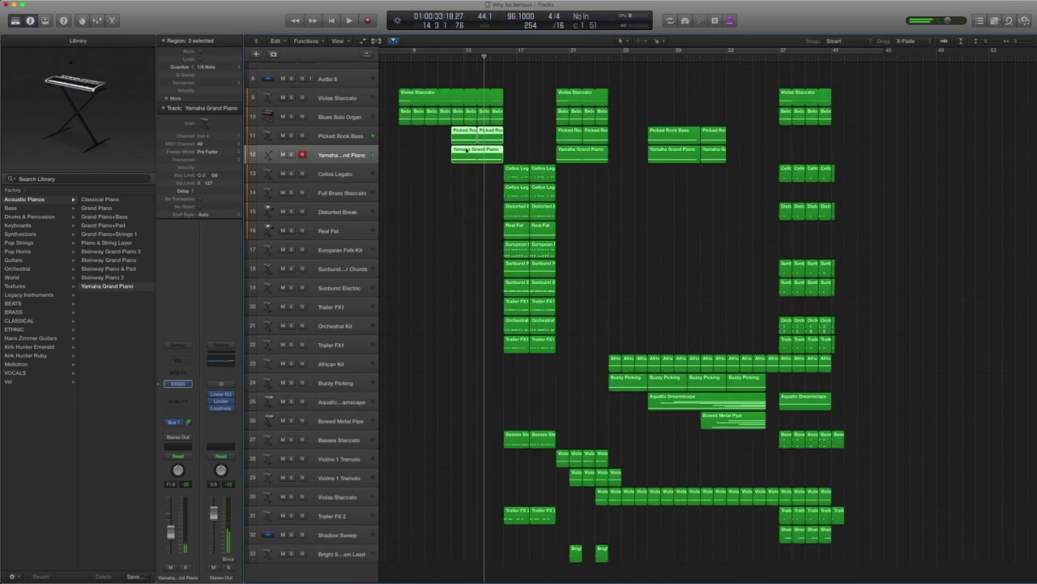
Move the playhead to bar 12 and play the arrangement with all opening parts together
{"action": "left_click", "coordinate": [446, 58]}
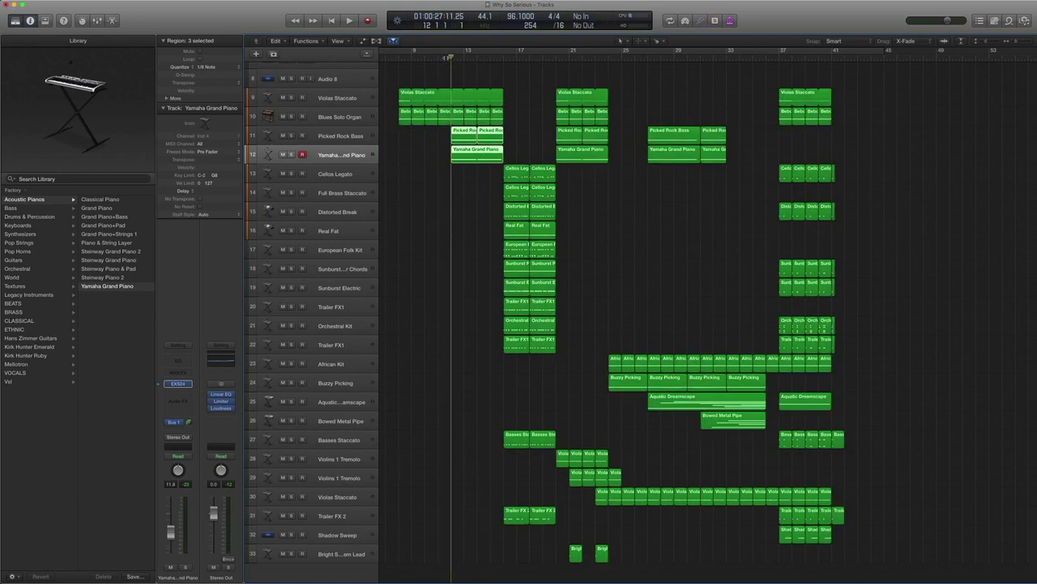
{"action": "key", "text": "space"}
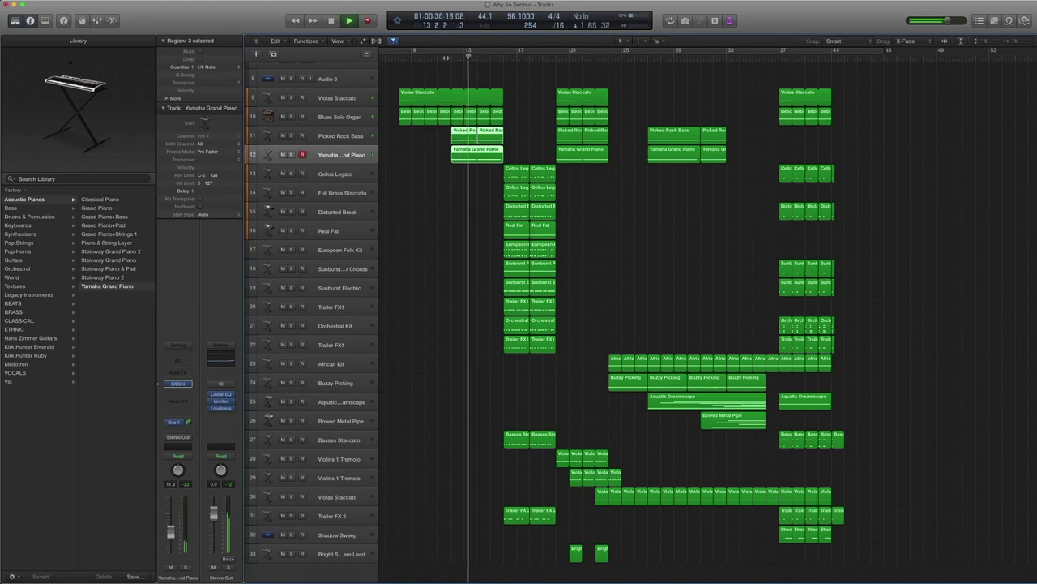
{"action": "key", "text": "space"}
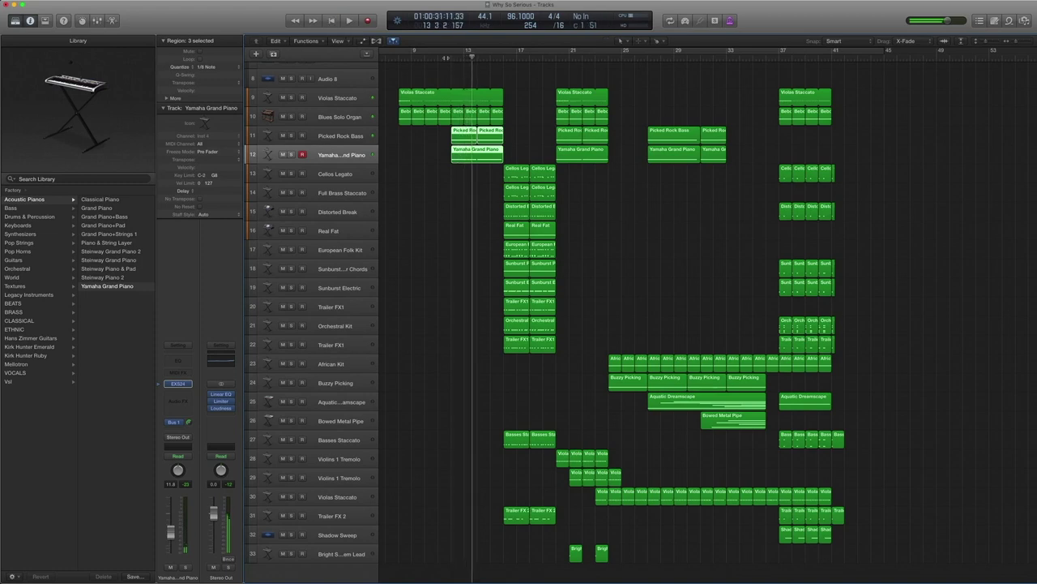
Select the Cellos Legato track, move the playhead to bar 16 and play that section with all its parts
{"action": "left_click", "coordinate": [353, 174]}
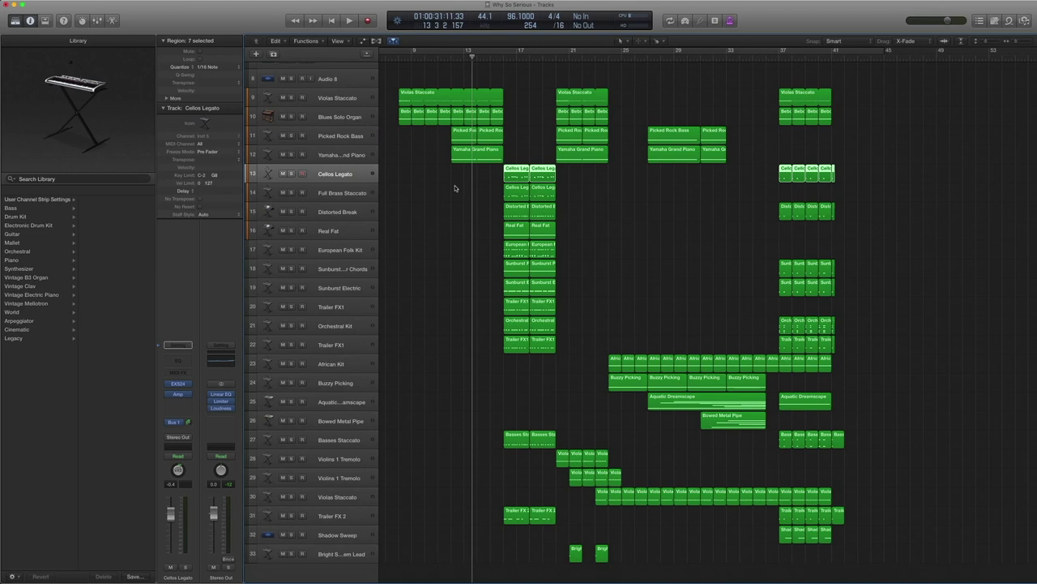
{"action": "scroll", "coordinate": [447, 176], "scroll_direction": "down", "scroll_amount": 1}
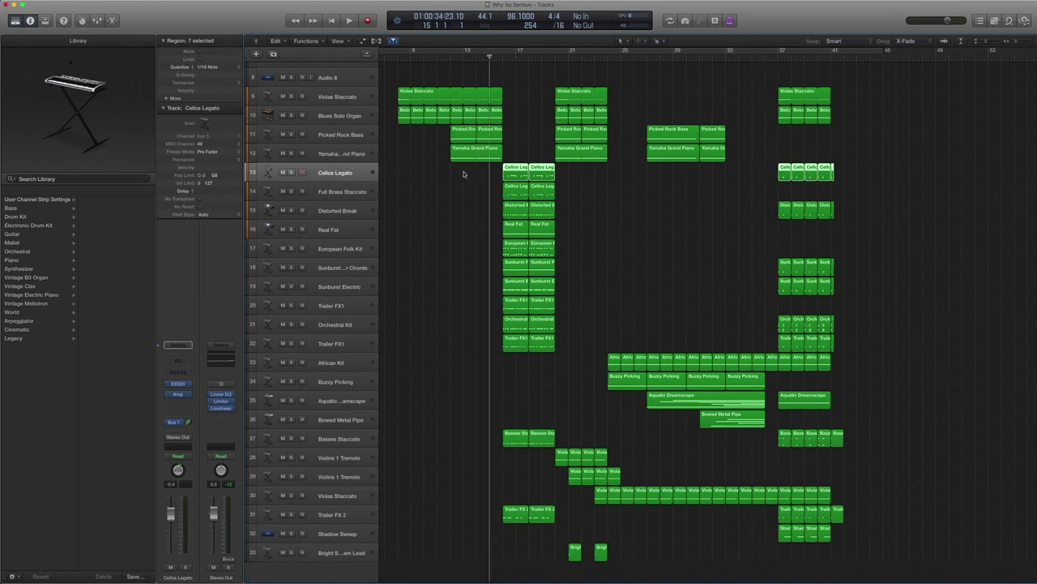
{"action": "scroll", "coordinate": [497, 175], "scroll_direction": "left", "scroll_amount": 1}
{"action": "key", "text": "period"}
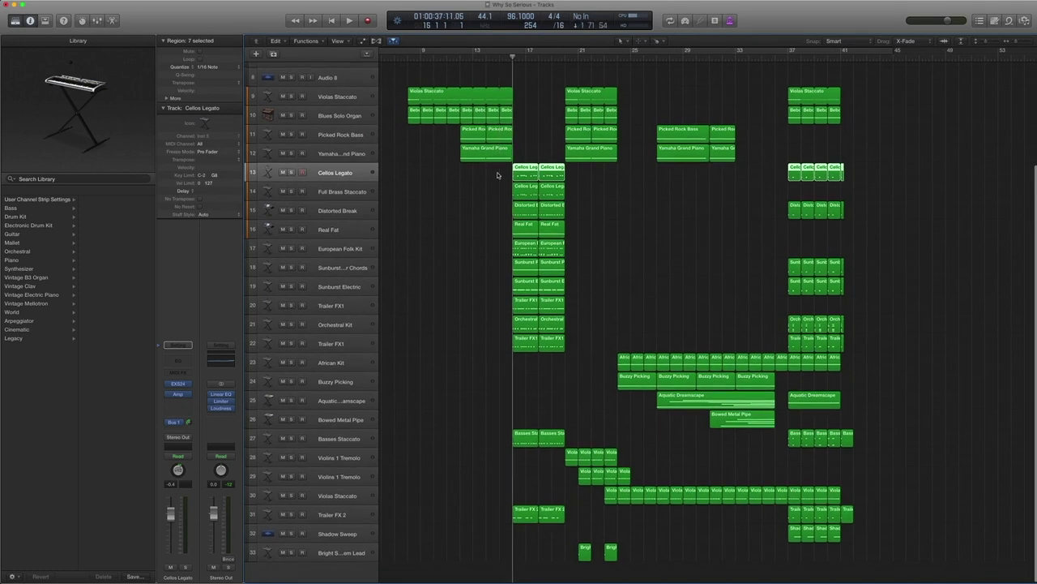
{"action": "key", "text": "space"}
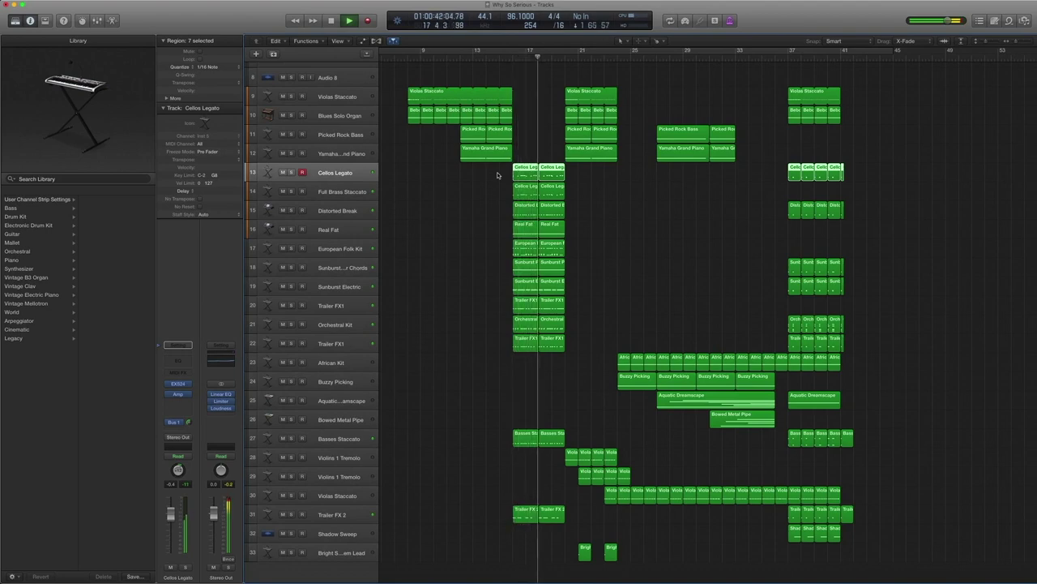
{"action": "key", "text": "space"}
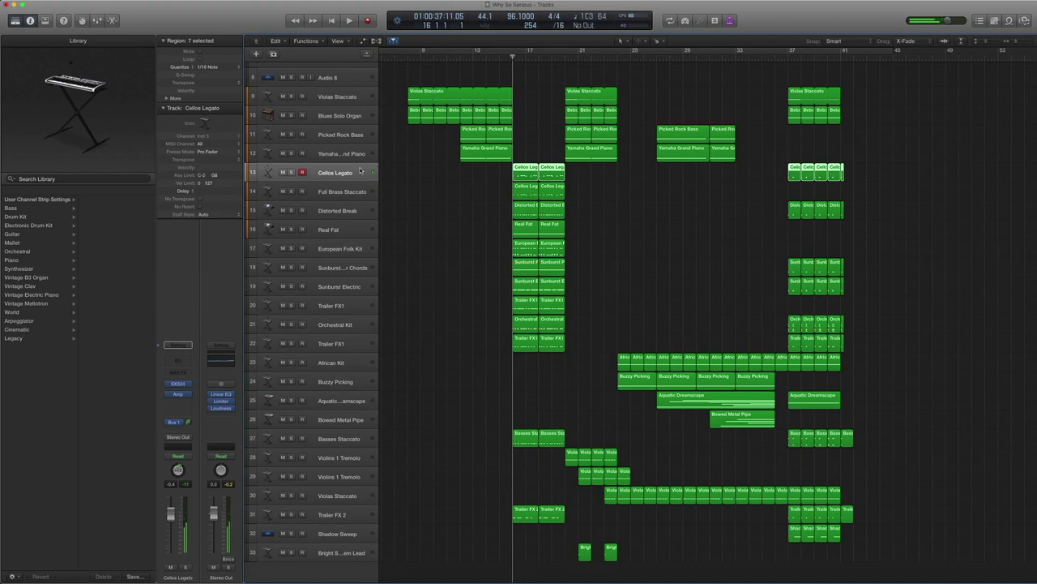
Locate the Cellos Legato instrument under Orchestral Strings in the Library, and inspect its Amp Designer preset All The Way Up in the Distorted category
{"action": "left_click", "coordinate": [161, 384]}
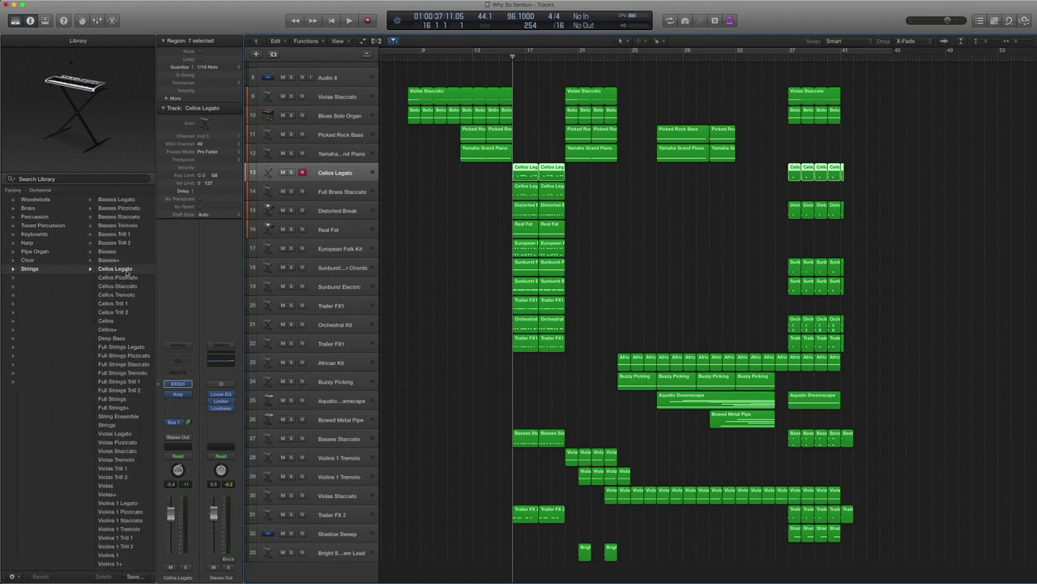
{"action": "left_click", "coordinate": [180, 394]}
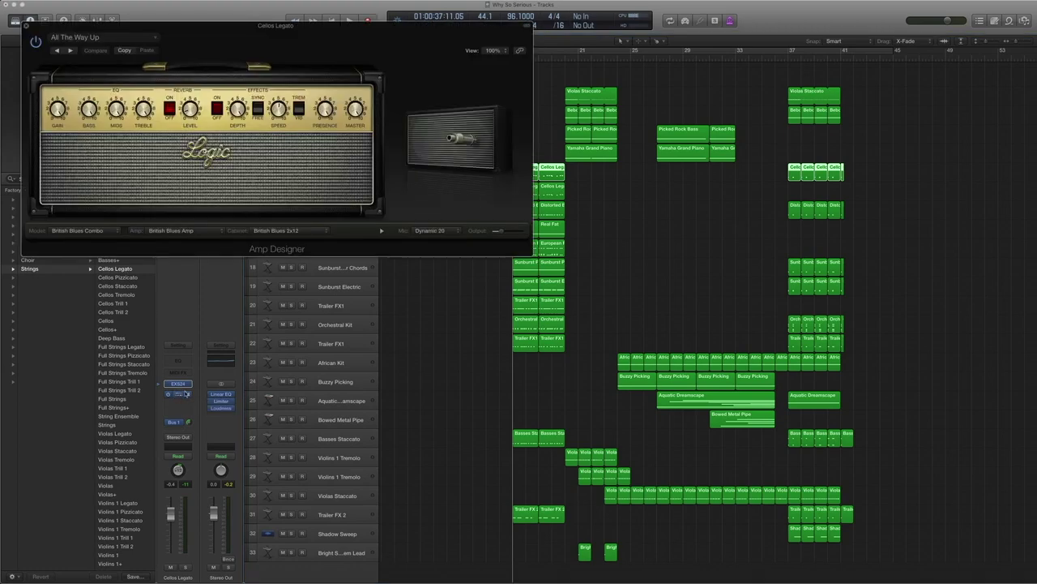
{"action": "left_click_drag", "start_coordinate": [139, 34], "coordinate": [342, 144]}
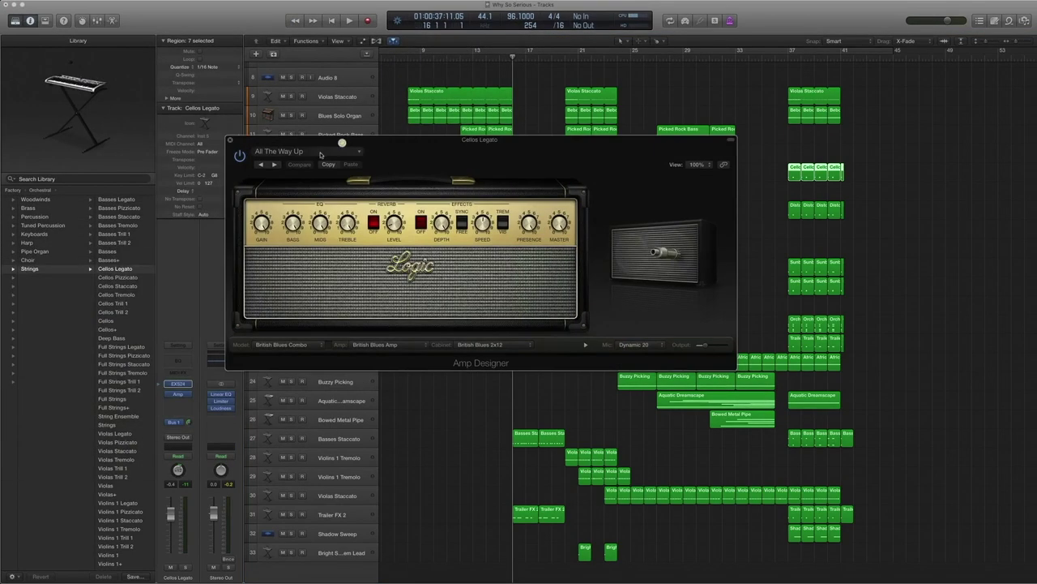
{"action": "left_click", "coordinate": [337, 154]}
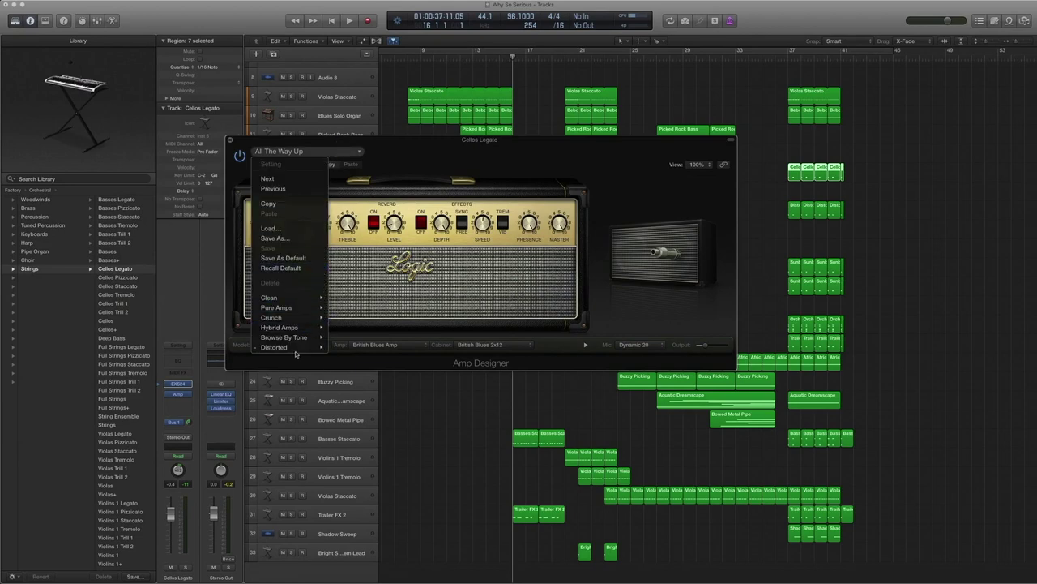
{"action": "mouse_move", "coordinate": [296, 349]}
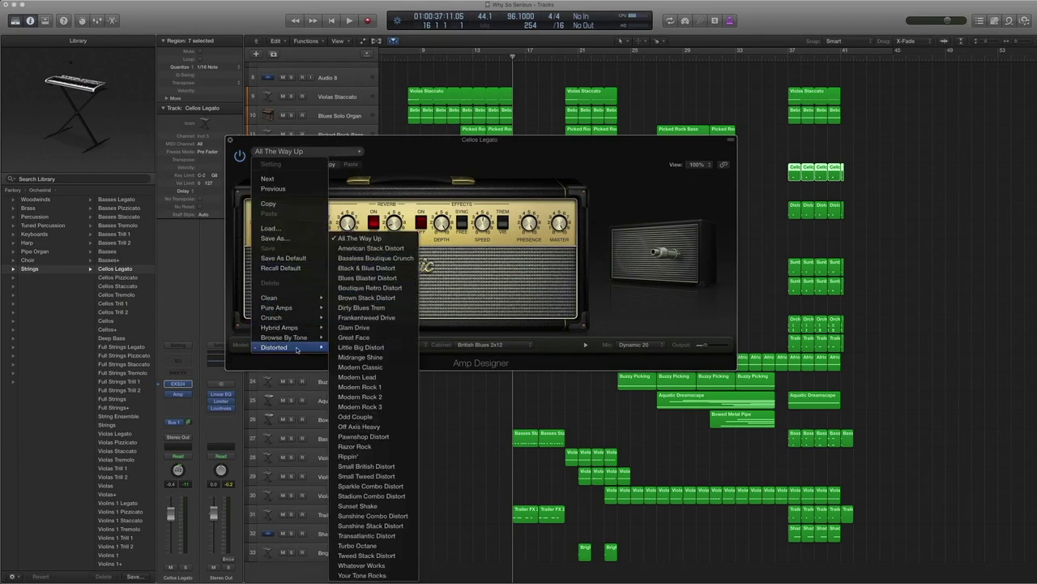
{"action": "left_click", "coordinate": [372, 238]}
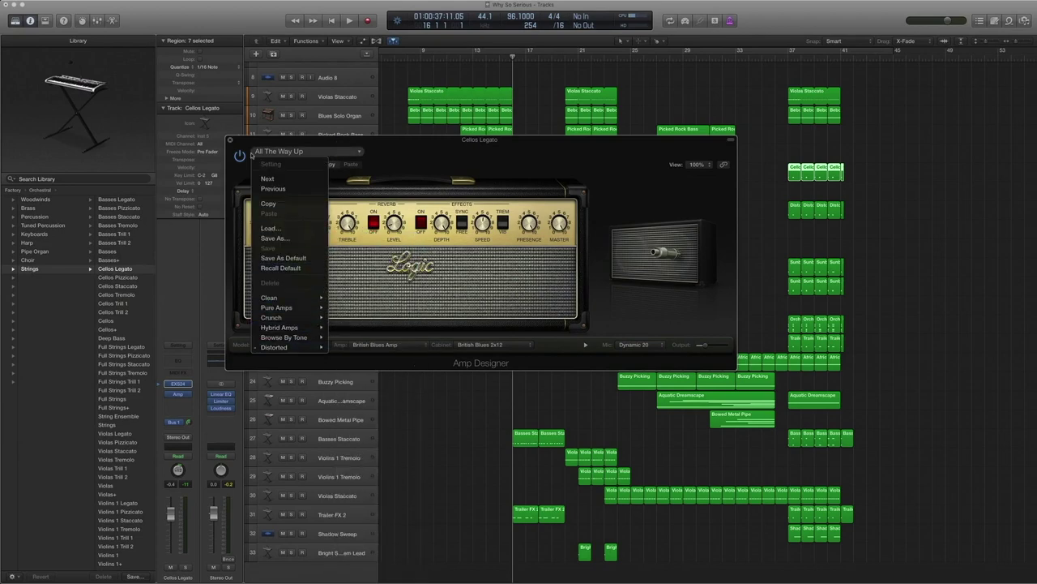
{"action": "left_click", "coordinate": [231, 141]}
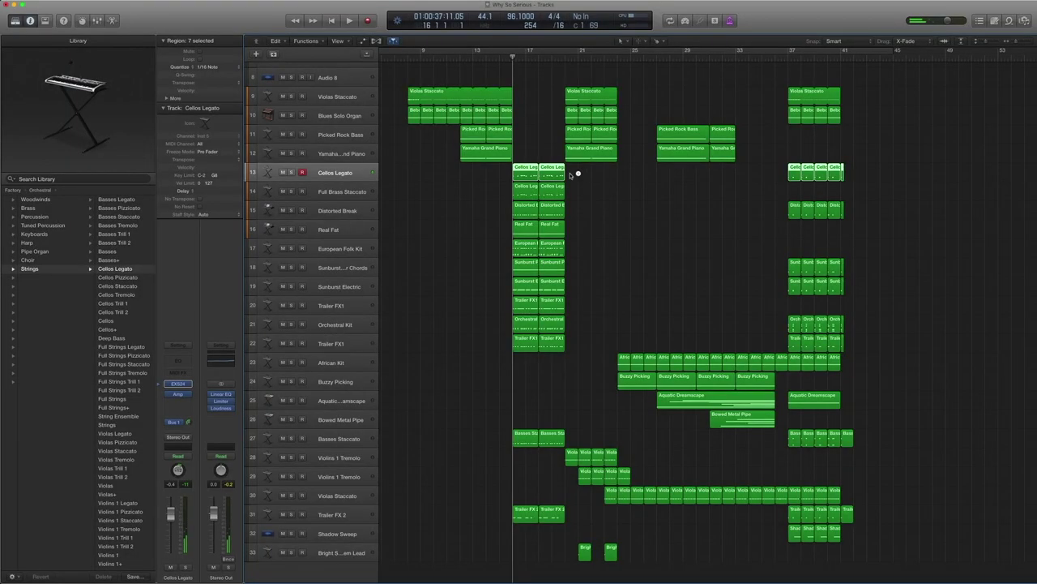
Select the first two Cellos Legato regions and play them soloed from bar 16
{"action": "left_click_drag", "start_coordinate": [578, 173], "coordinate": [511, 171]}
{"action": "key", "text": "space"}
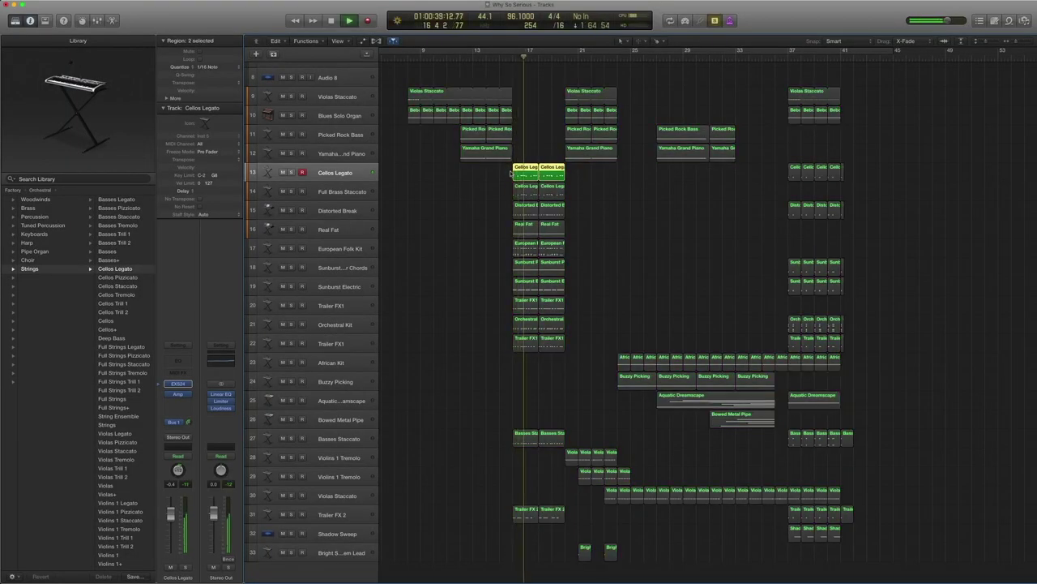
{"action": "key", "text": "space"}
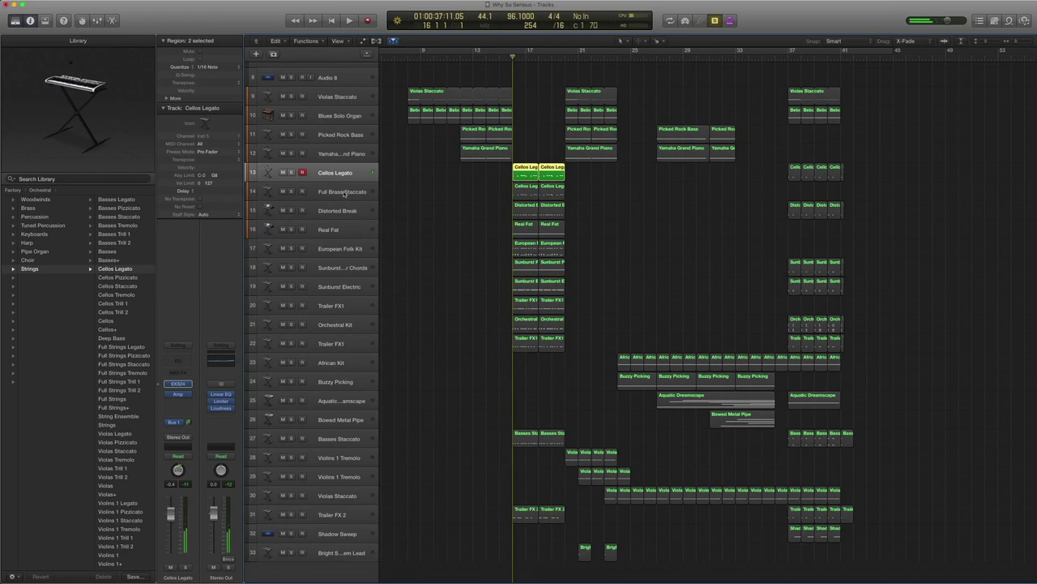
Select the Full Brass Staccato track and locate its EXS24 instrument under Orchestral Brass in the Library
{"action": "left_click", "coordinate": [344, 191]}
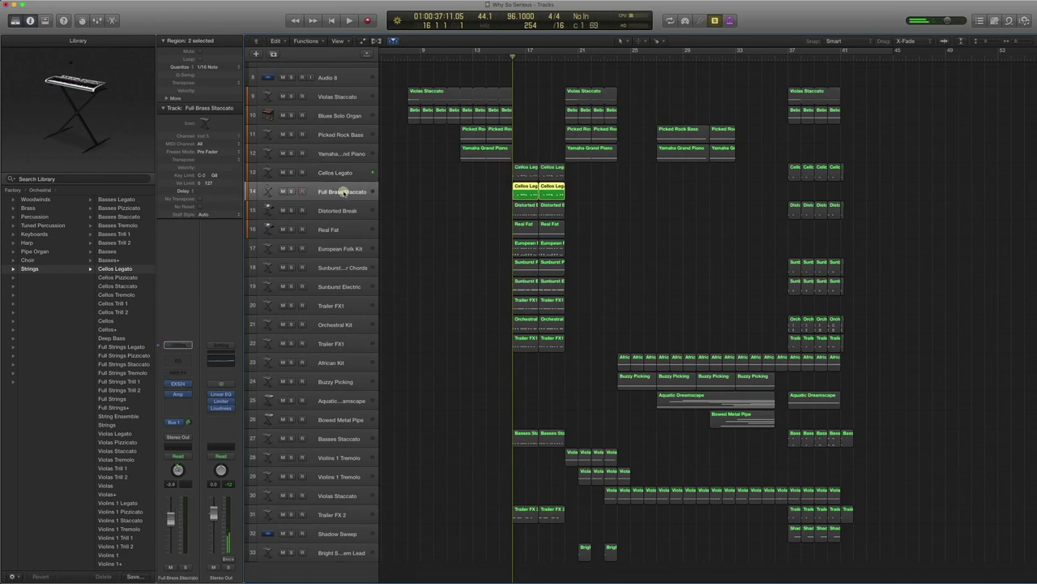
{"action": "left_click", "coordinate": [167, 383]}
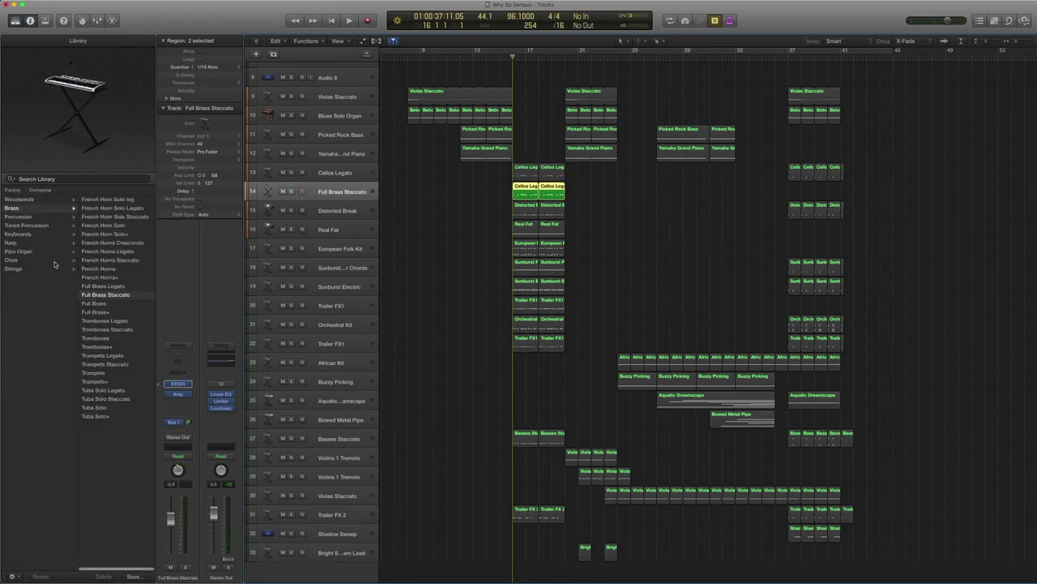
{"action": "scroll", "coordinate": [54, 263], "scroll_direction": "left", "scroll_amount": 3}
{"action": "scroll", "coordinate": [101, 216], "scroll_direction": "right", "scroll_amount": 3}
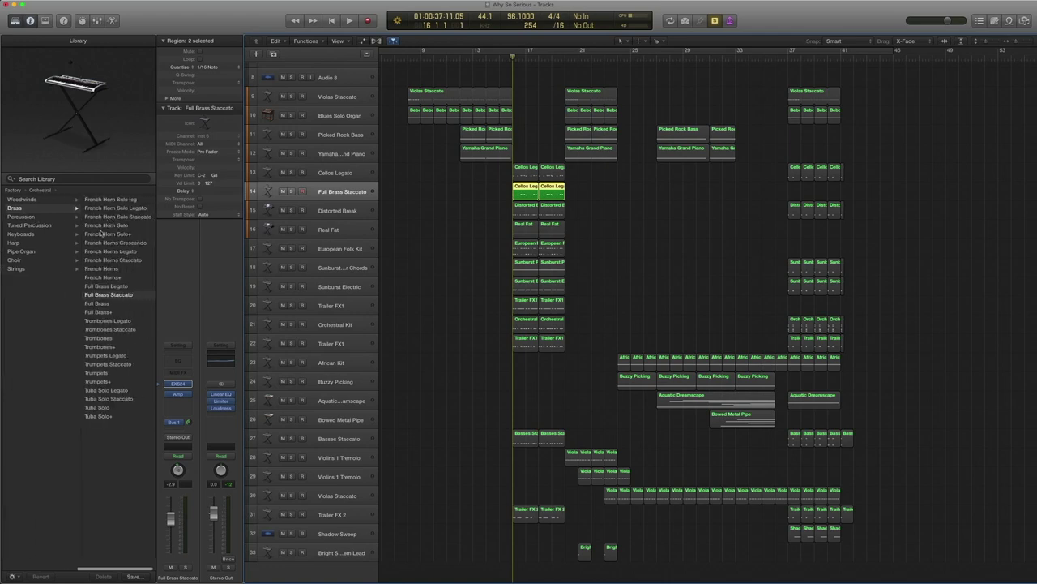
Inspect the Full Brass Staccato track's Amp Designer preset Bassless Boutique Crunch among the Distorted presets, and close the plug-in
{"action": "left_click", "coordinate": [179, 395]}
{"action": "left_click", "coordinate": [114, 37]}
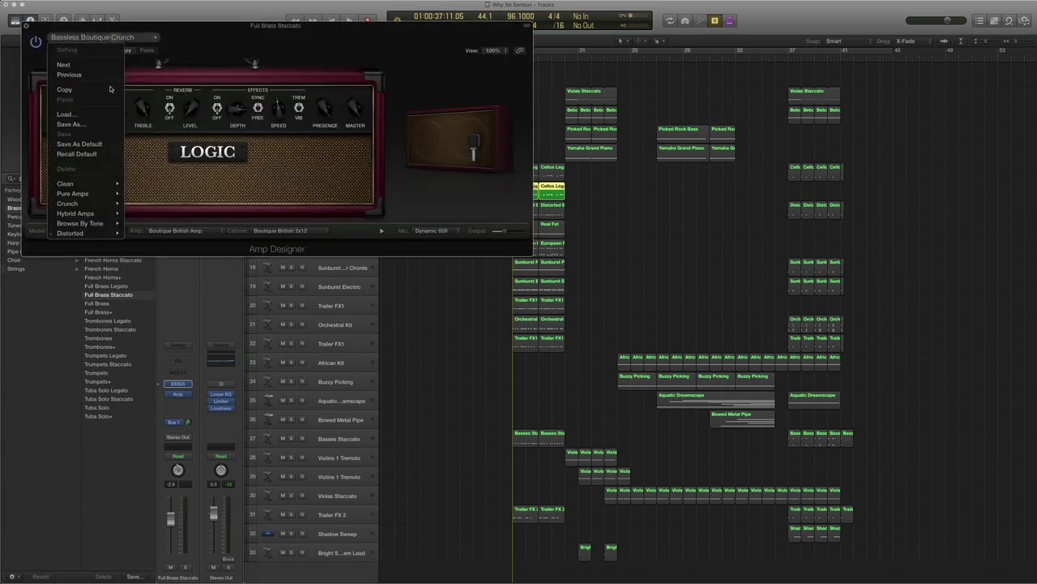
{"action": "mouse_move", "coordinate": [98, 235]}
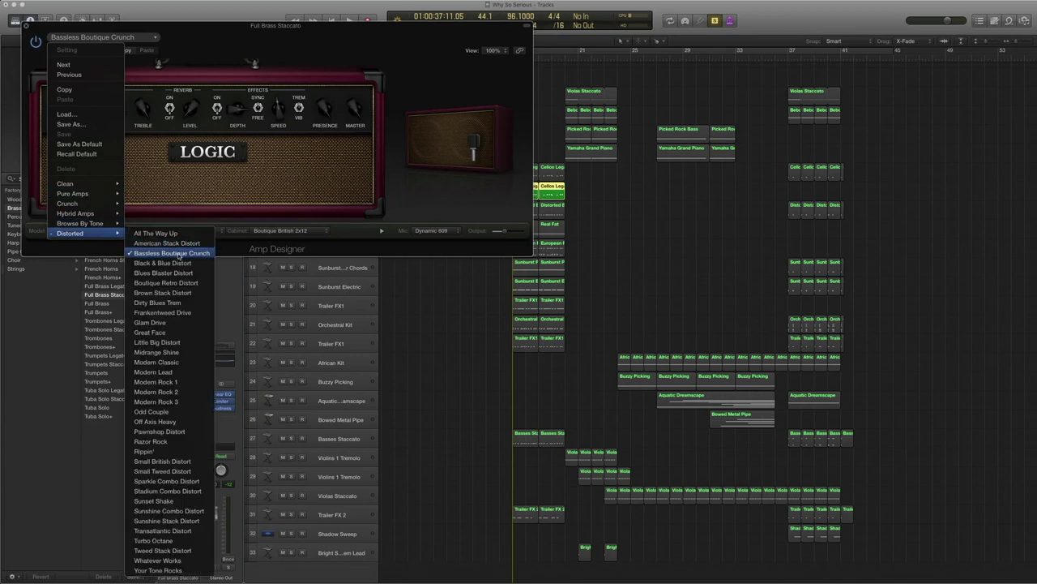
{"action": "left_click", "coordinate": [26, 25]}
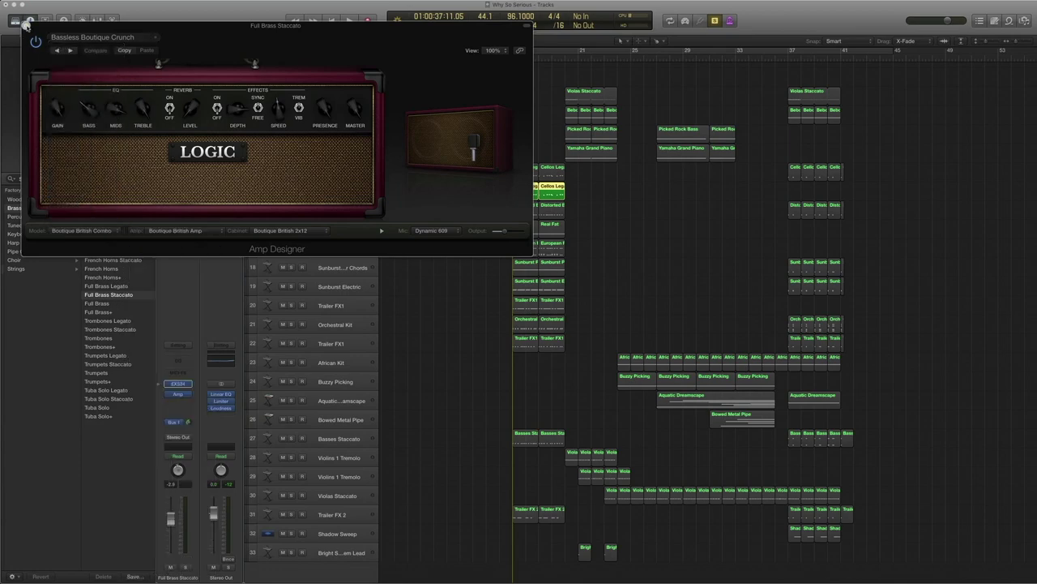
{"action": "left_click", "coordinate": [27, 26]}
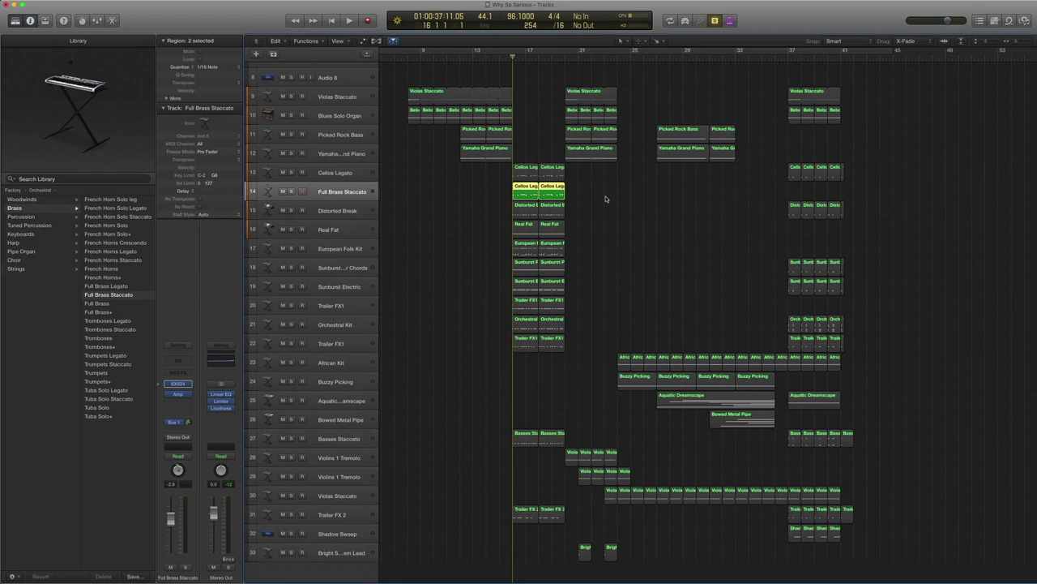
Play the two Full Brass Staccato regions soloed, alone and together with the two Cellos Legato regions above, and turn solo off
{"action": "key", "text": "space"}
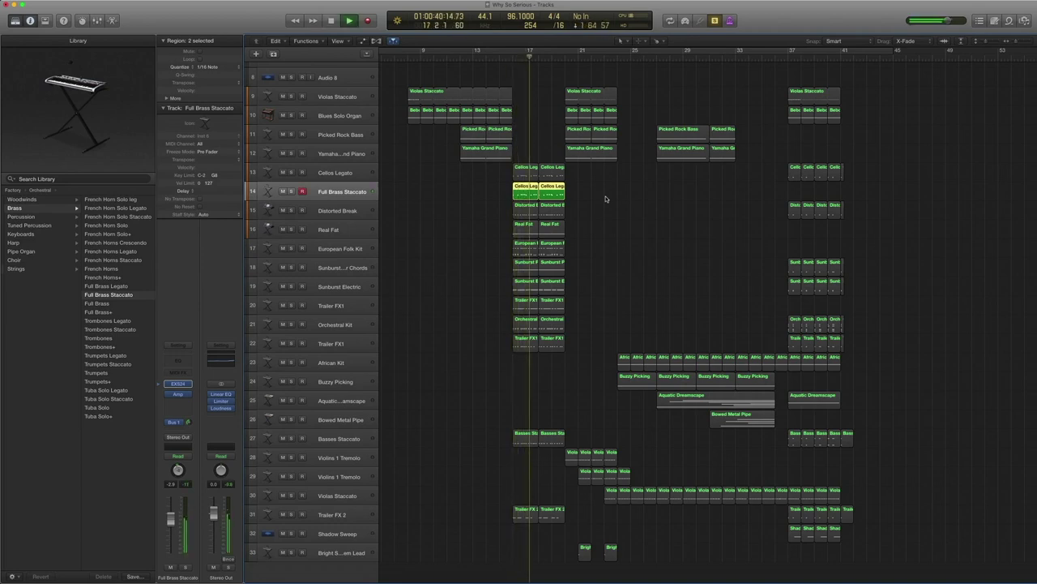
{"action": "key", "text": "space"}
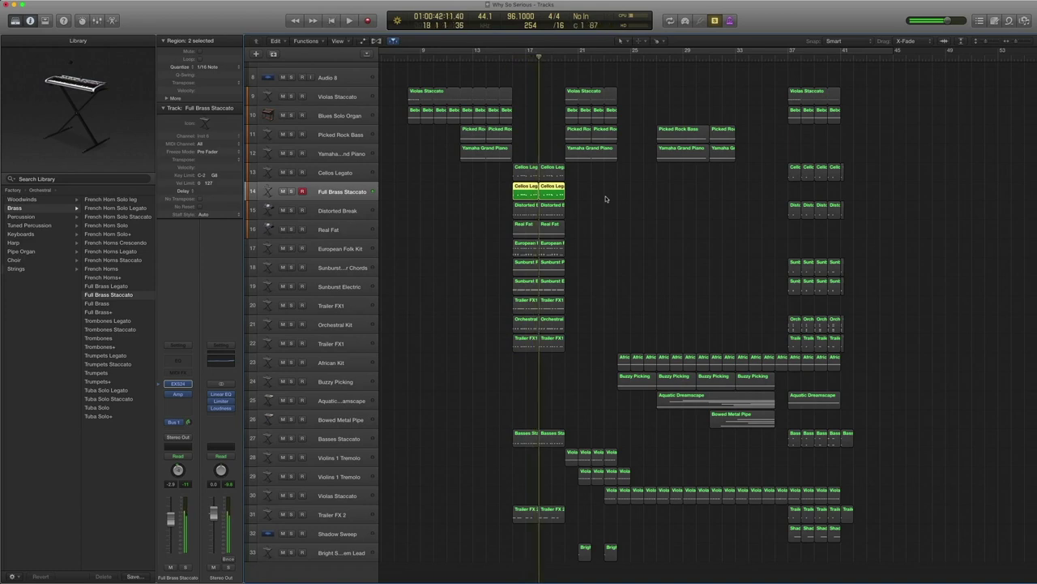
{"action": "left_click_drag", "start_coordinate": [602, 198], "coordinate": [504, 179]}
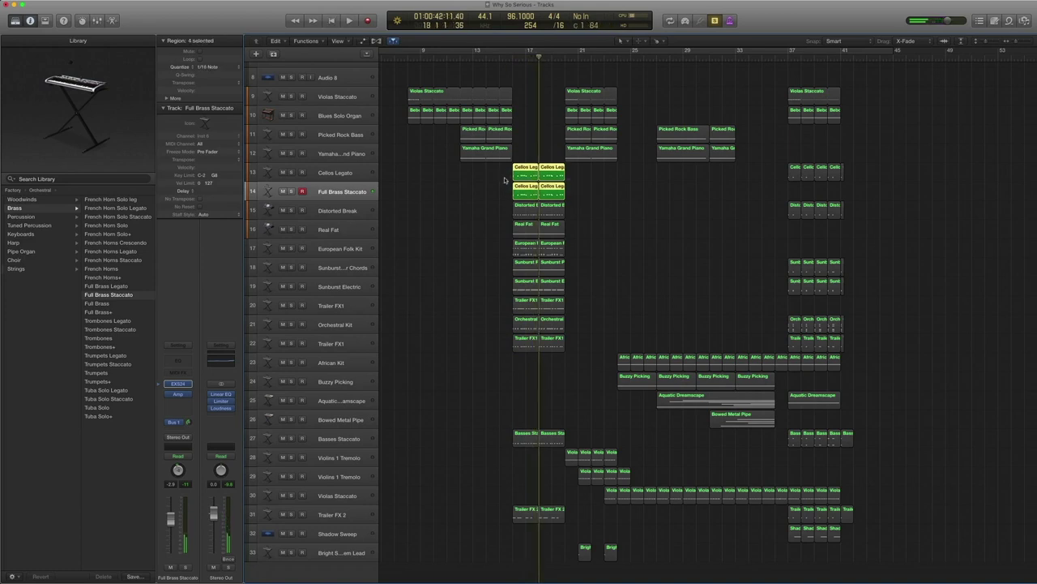
{"action": "key", "text": "comma"}
{"action": "key", "text": "comma"}
{"action": "key", "text": "space"}
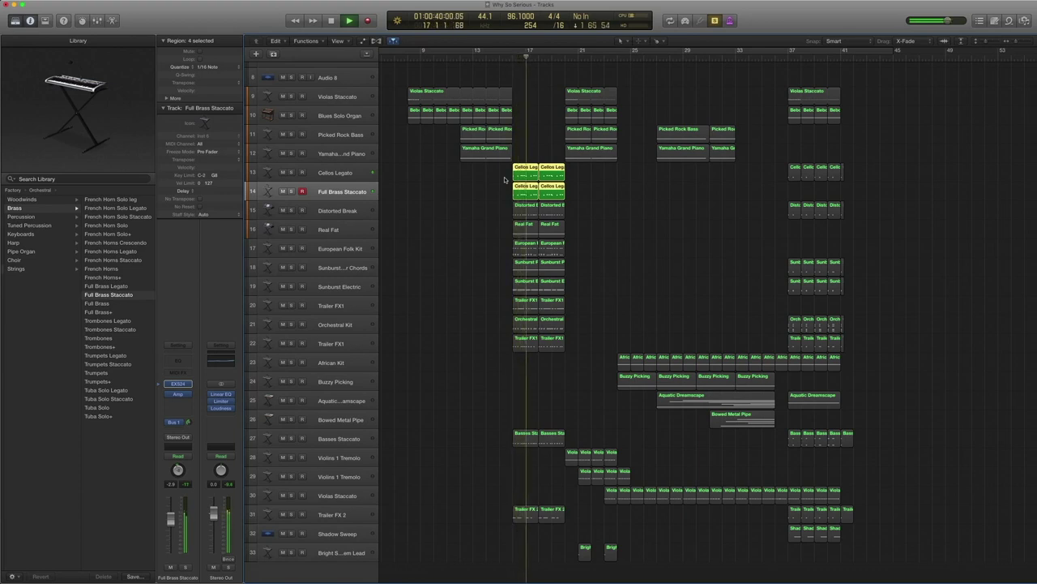
{"action": "key", "text": "space"}
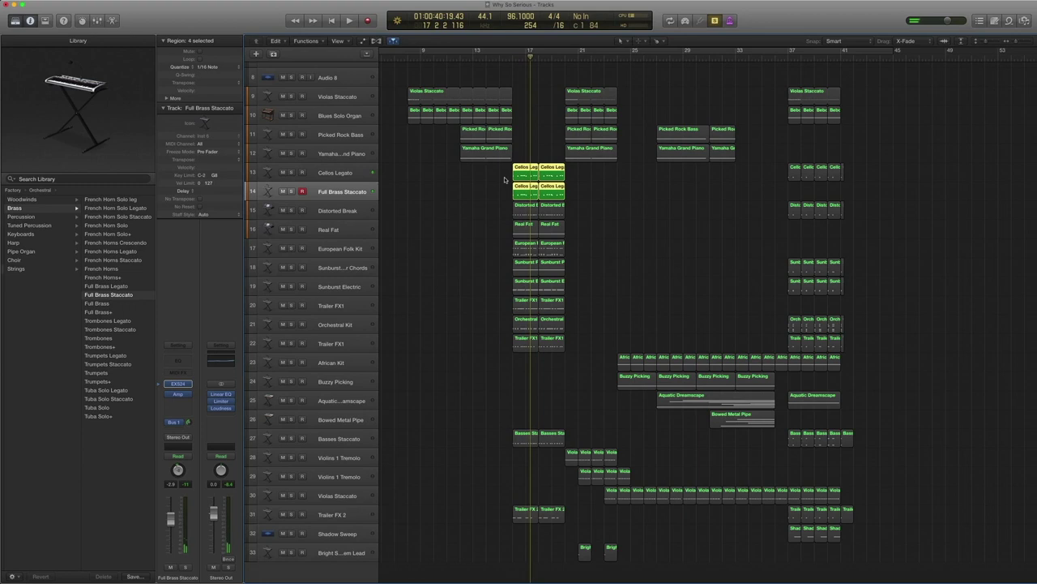
{"action": "left_click", "coordinate": [618, 196]}
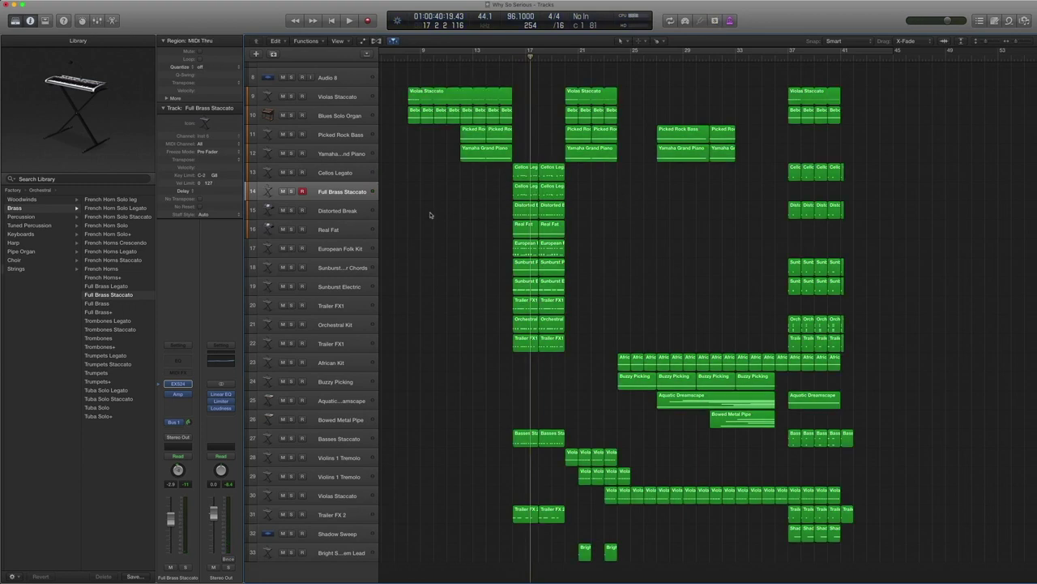
Select the Distorted Break track soloed, locate its ES2 preset Distorted Break among the Synth Bass presets, and close the synth
{"action": "left_click", "coordinate": [348, 210]}
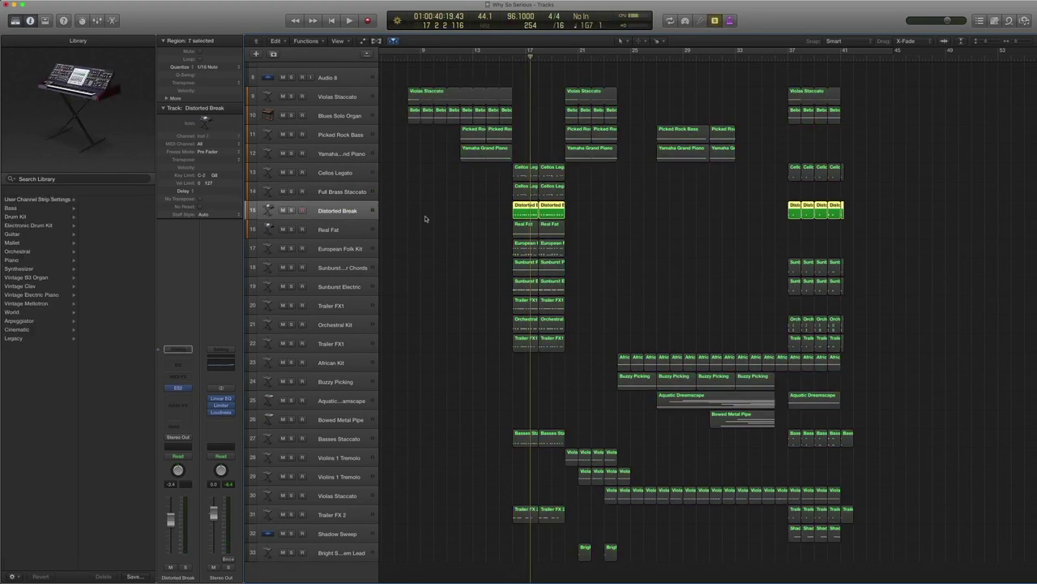
{"action": "left_click", "coordinate": [178, 386]}
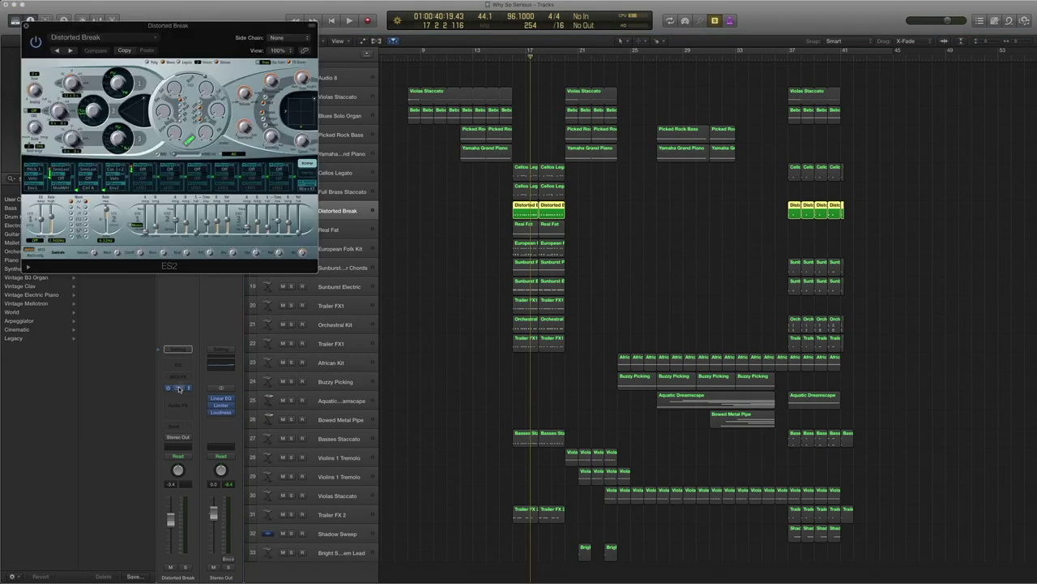
{"action": "left_click", "coordinate": [128, 38]}
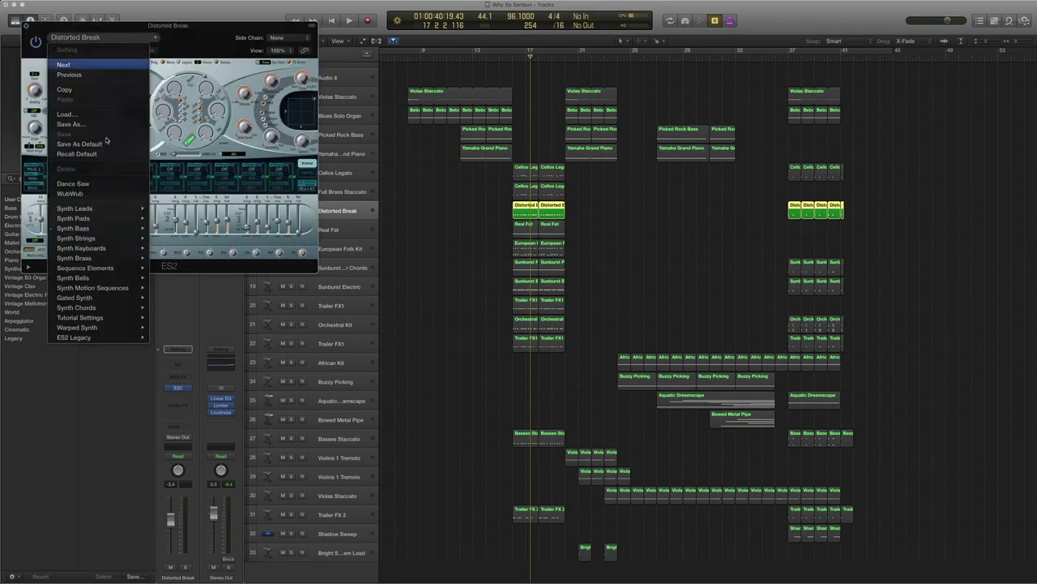
{"action": "mouse_move", "coordinate": [92, 230]}
{"action": "left_click", "coordinate": [184, 268]}
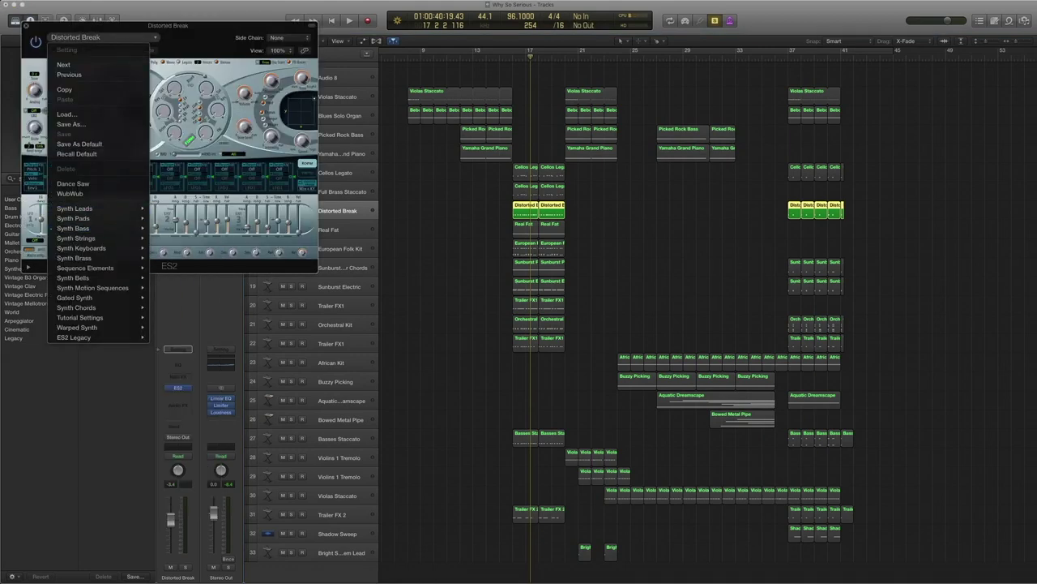
{"action": "left_click", "coordinate": [26, 26]}
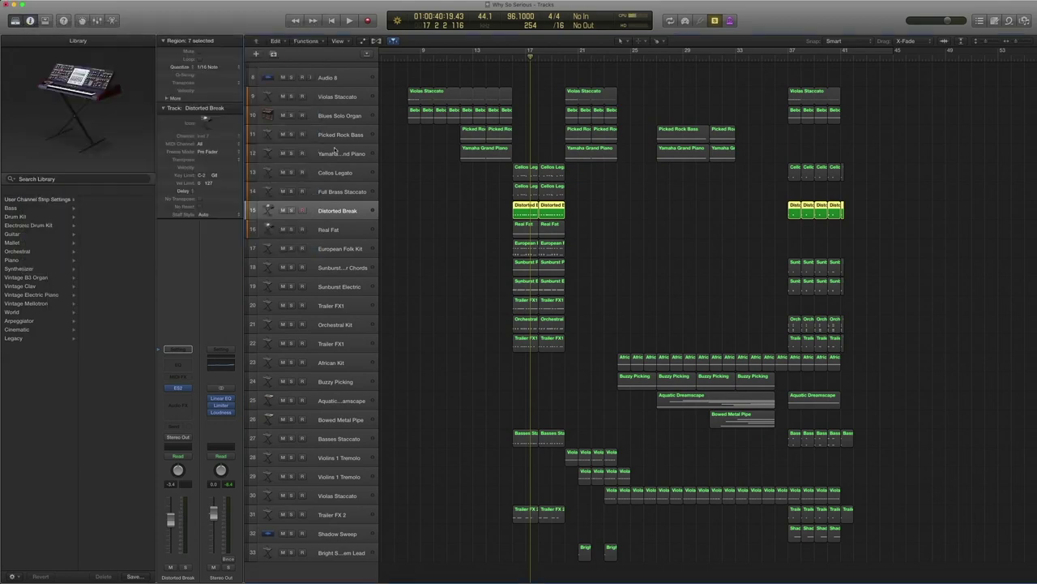
Open the first Distorted Break region in the Piano Roll and play the part soloed from bar 16
{"action": "double_click", "coordinate": [525, 207]}
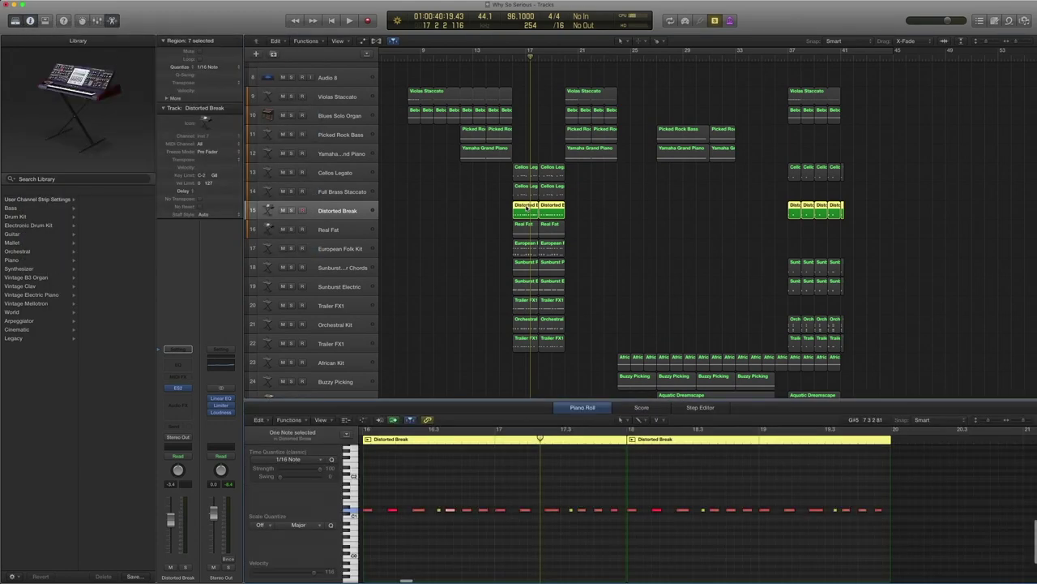
{"action": "key", "text": "space"}
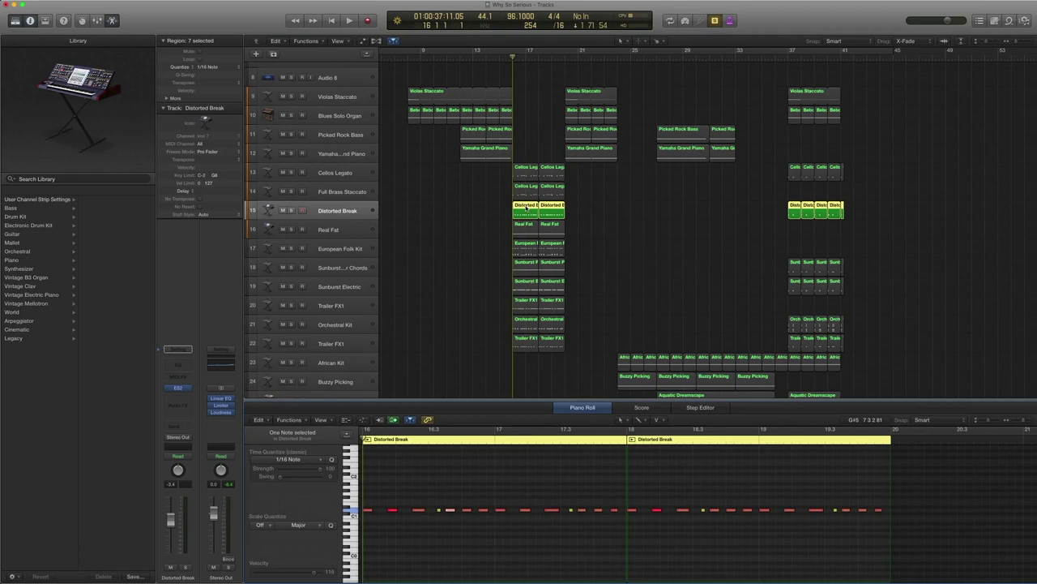
{"action": "key", "text": "space"}
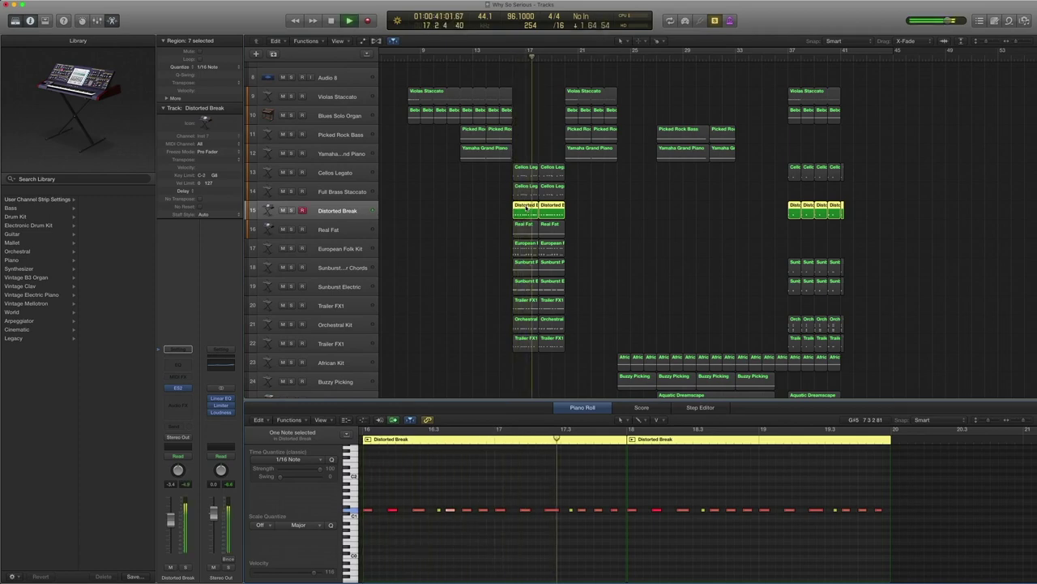
Stop playback, view the ES2 settings on the Distorted Break track, and close the synth
{"action": "key", "text": "space"}
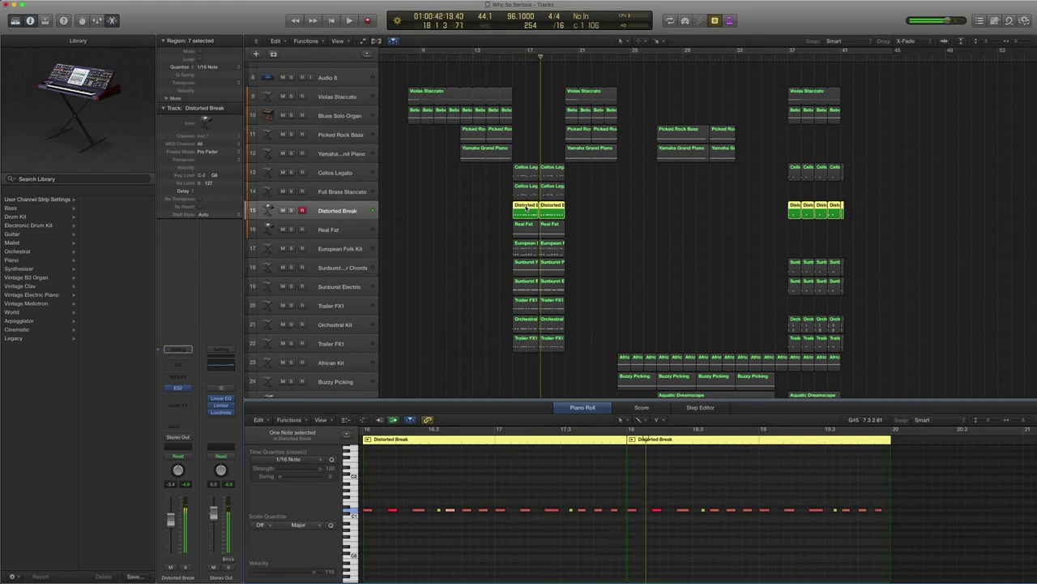
{"action": "left_click", "coordinate": [174, 387]}
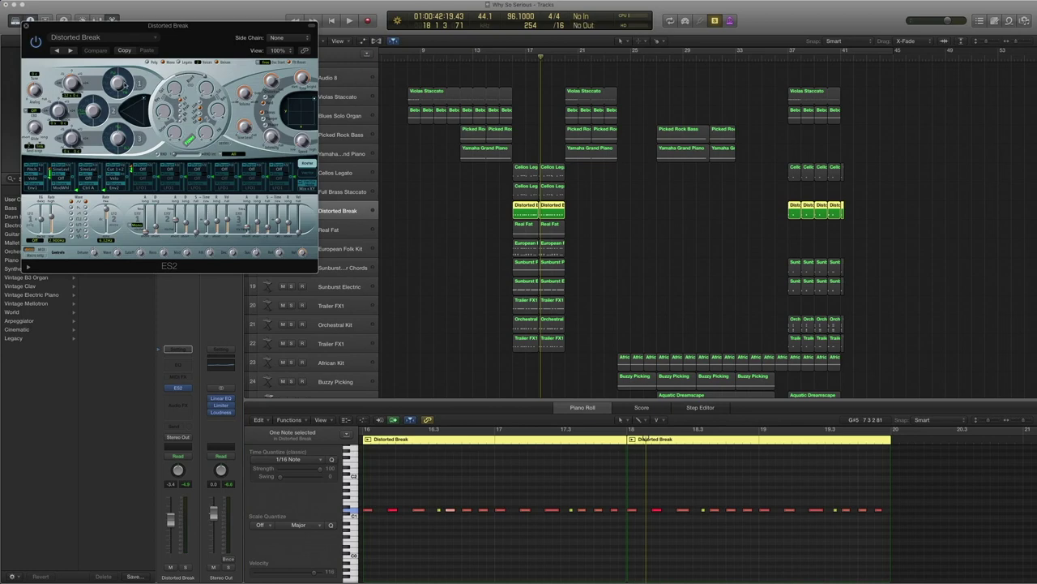
{"action": "left_click", "coordinate": [26, 27]}
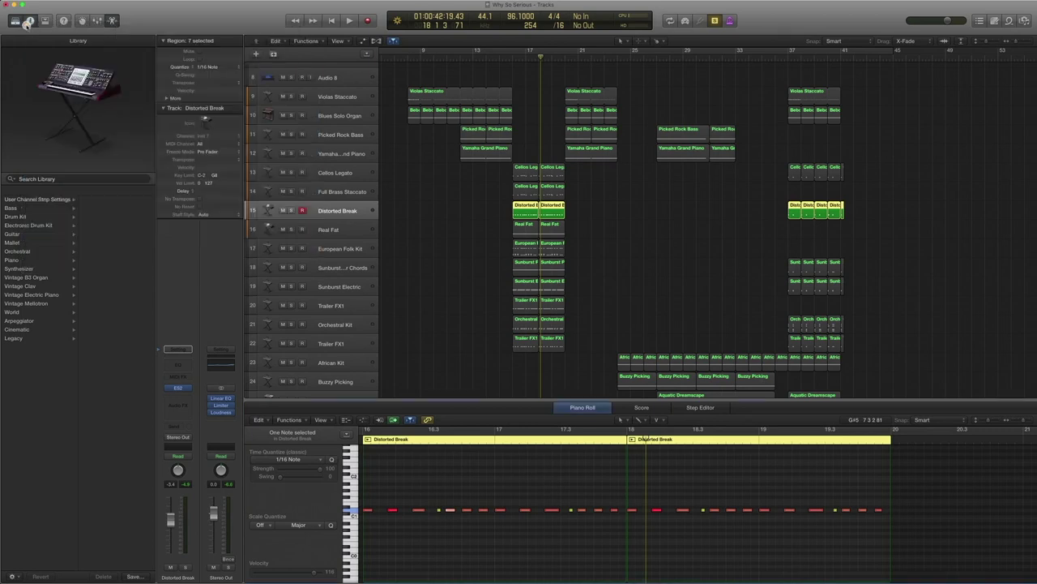
Inspect the Real Fat track's ES2 preset Real Fat among the Synth Bass presets, close the synth, and view the available MIDI effects
{"action": "left_click", "coordinate": [330, 230]}
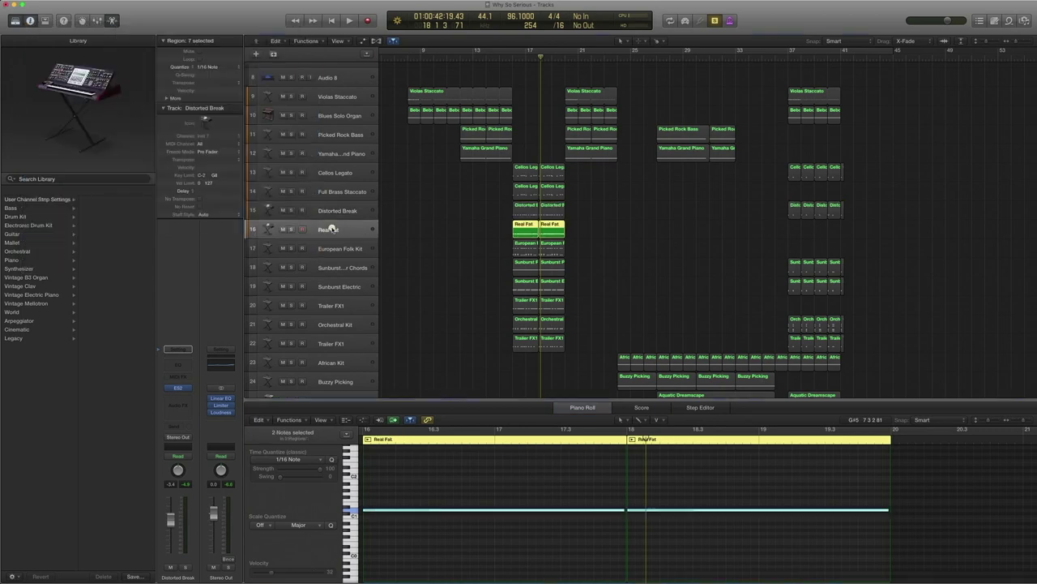
{"action": "left_click", "coordinate": [178, 388]}
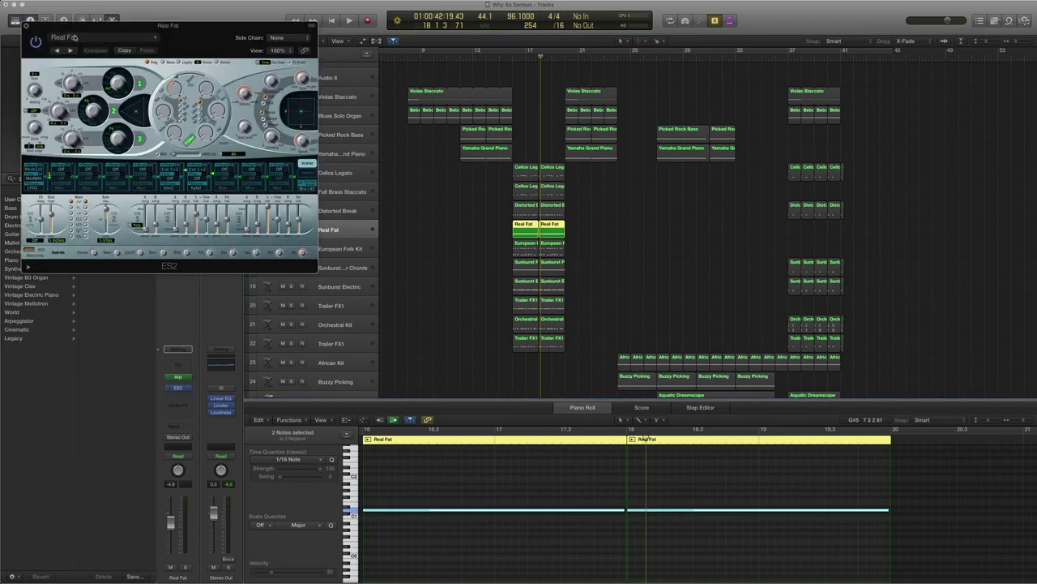
{"action": "left_click", "coordinate": [73, 38]}
{"action": "mouse_move", "coordinate": [127, 230]}
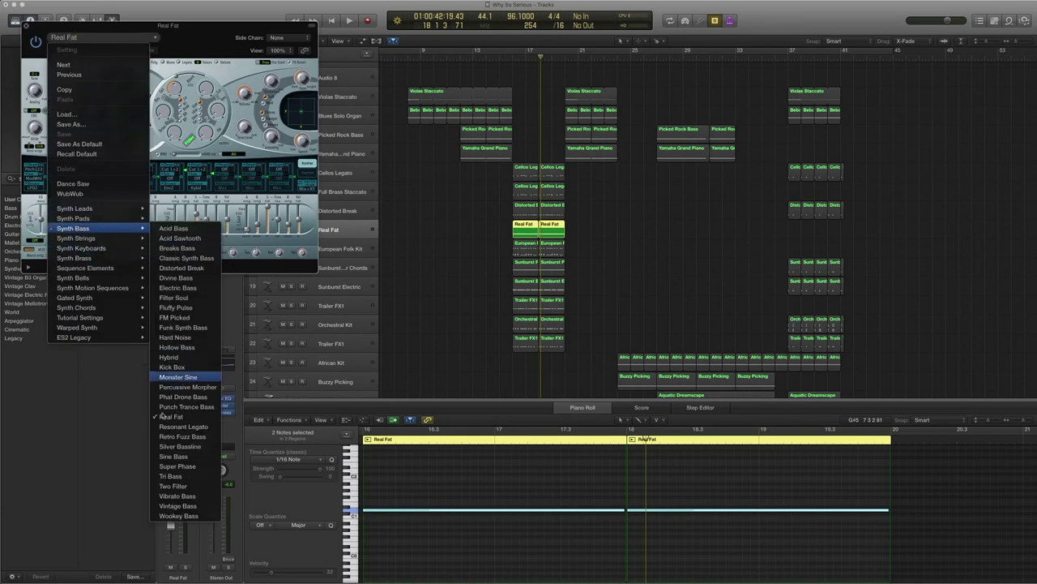
{"action": "left_click", "coordinate": [176, 418]}
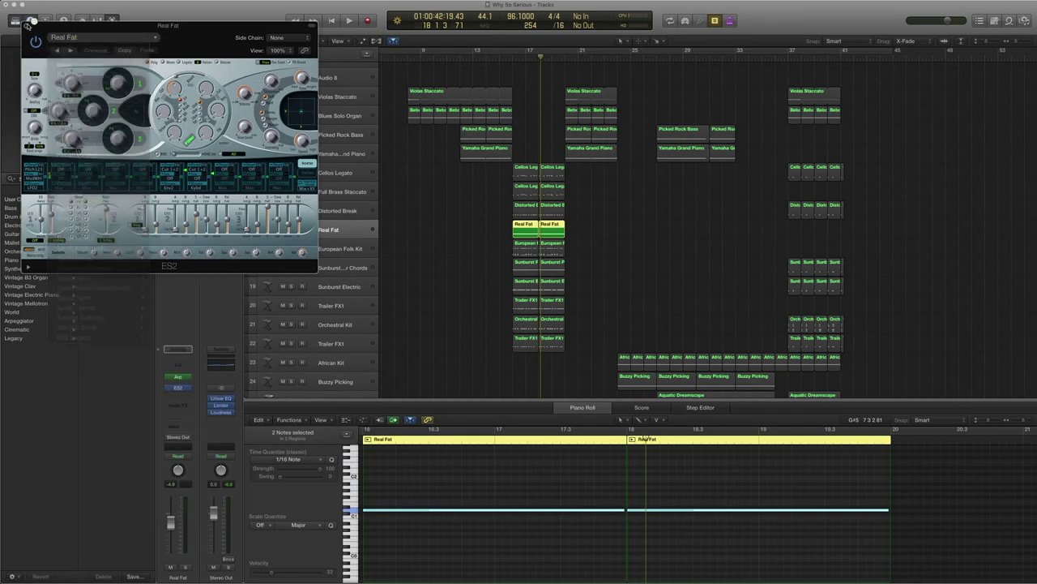
{"action": "left_click", "coordinate": [26, 25]}
{"action": "left_click", "coordinate": [168, 379]}
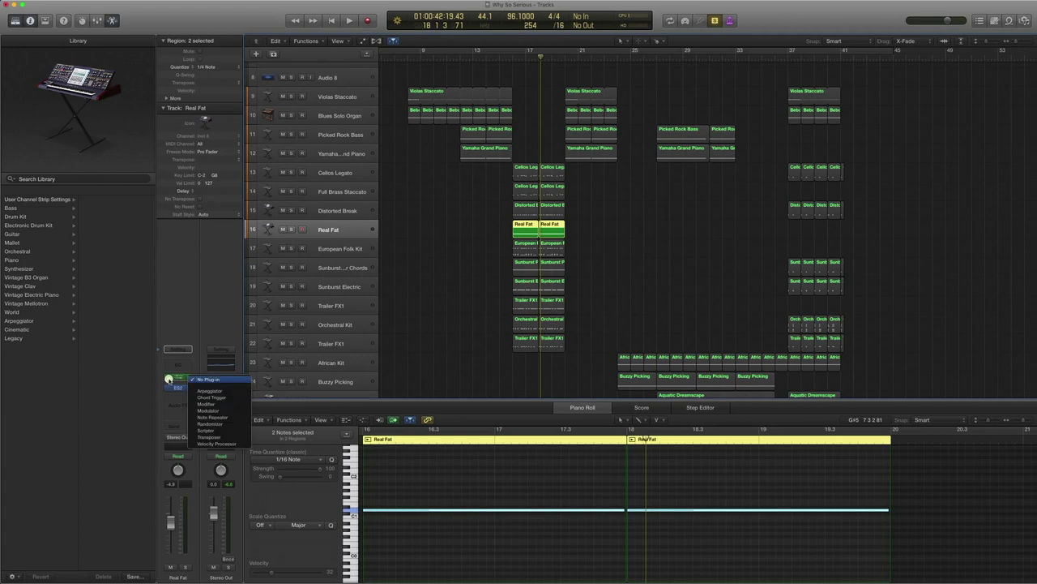
{"action": "left_click", "coordinate": [167, 377]}
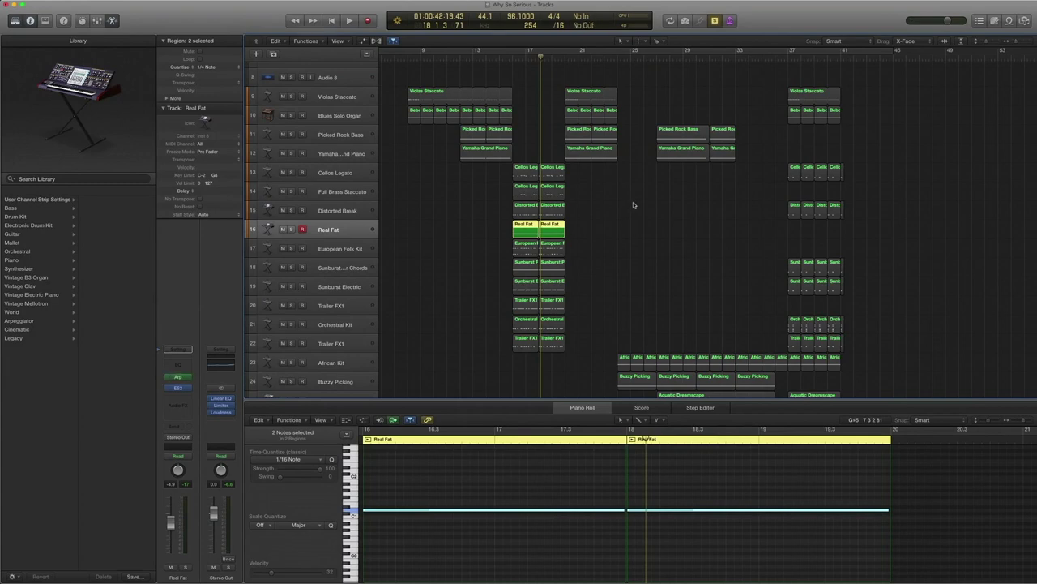
Select the two Real Fat regions and play them soloed from bar 16
{"action": "left_click_drag", "start_coordinate": [578, 233], "coordinate": [516, 230]}
{"action": "key", "text": "comma"}
{"action": "key", "text": "comma"}
{"action": "key", "text": "space"}
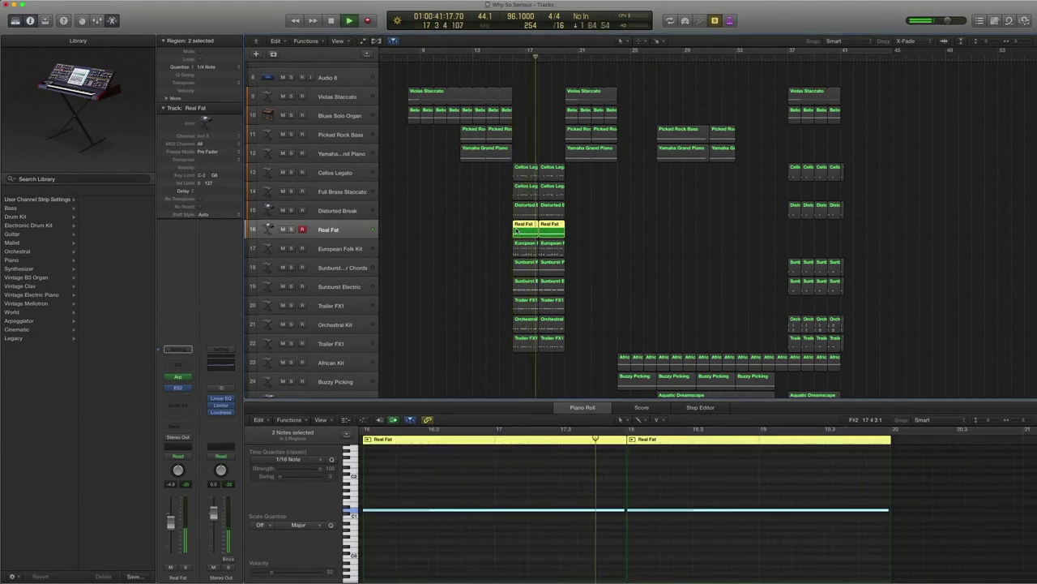
{"action": "key", "text": "space"}
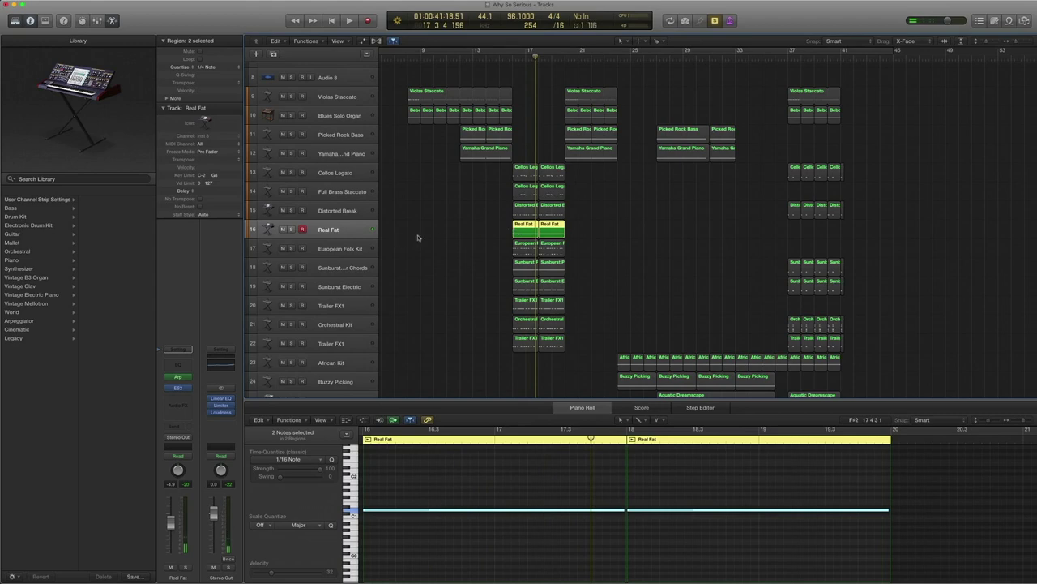
Play the Real Fat regions soloed together with the two Distorted Break regions above from bar 16, and turn solo off
{"action": "left_click_drag", "start_coordinate": [588, 229], "coordinate": [509, 202]}
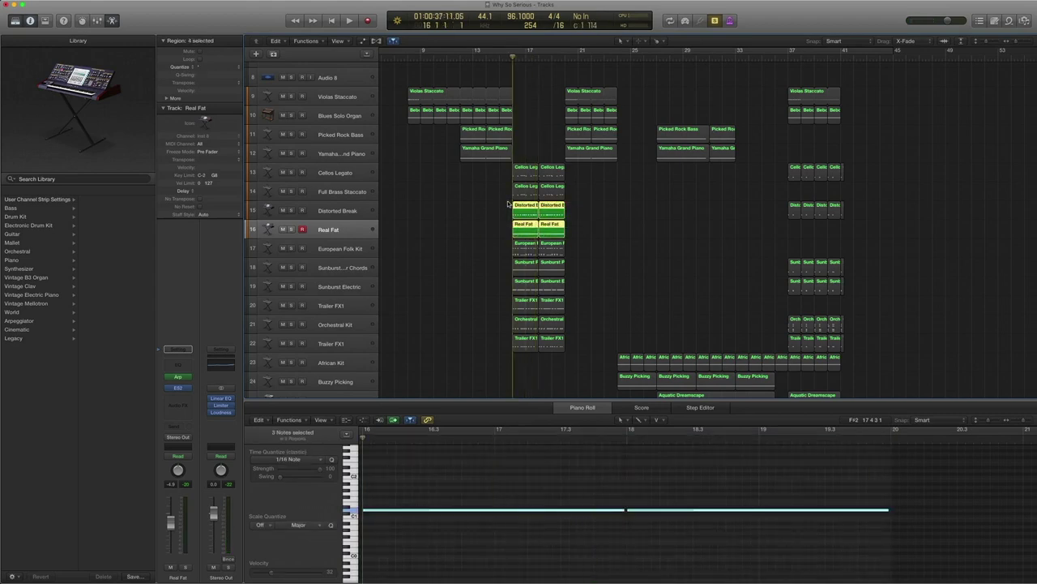
{"action": "key", "text": "space"}
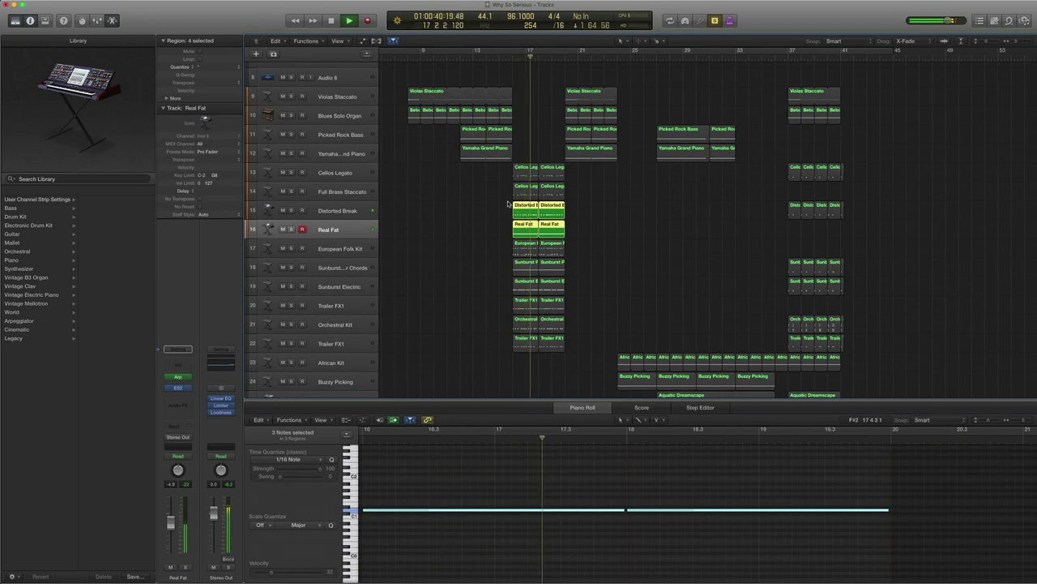
{"action": "key", "text": "space"}
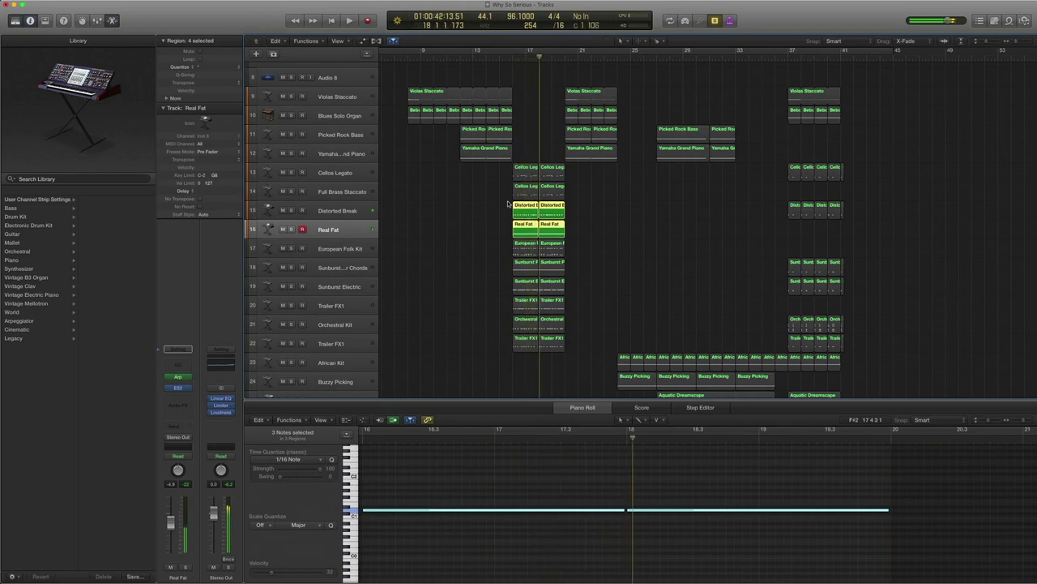
{"action": "key", "text": "ctrl+s"}
Select the two European Folk Kit regions, return to bar 16, and locate the track's EXS24 instrument in the library under World, European
{"action": "left_click_drag", "start_coordinate": [477, 219], "coordinate": [572, 212]}
{"action": "left_click", "coordinate": [345, 210]}
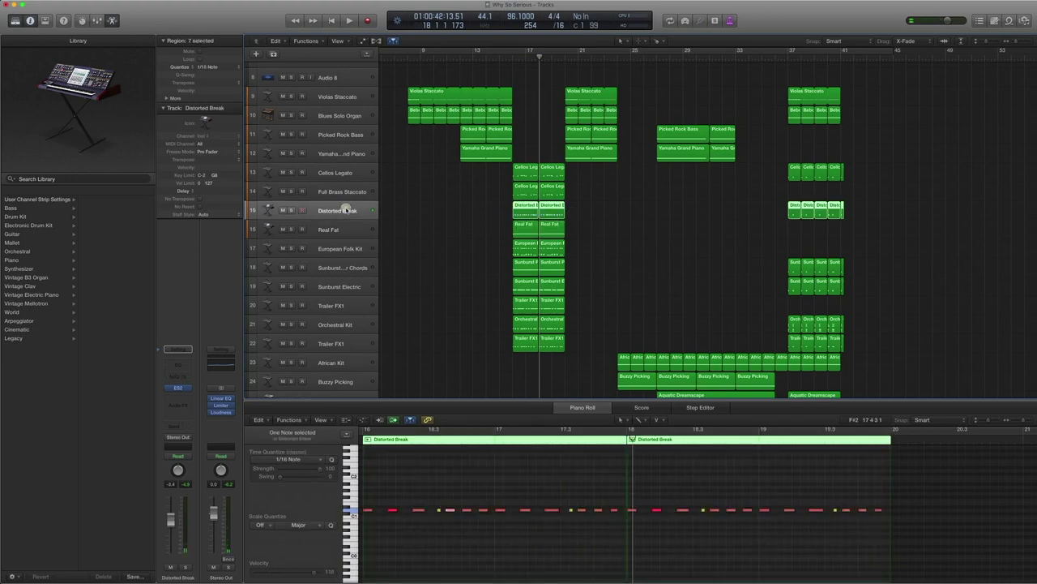
{"action": "left_click", "coordinate": [344, 251]}
{"action": "left_click_drag", "start_coordinate": [611, 251], "coordinate": [486, 249]}
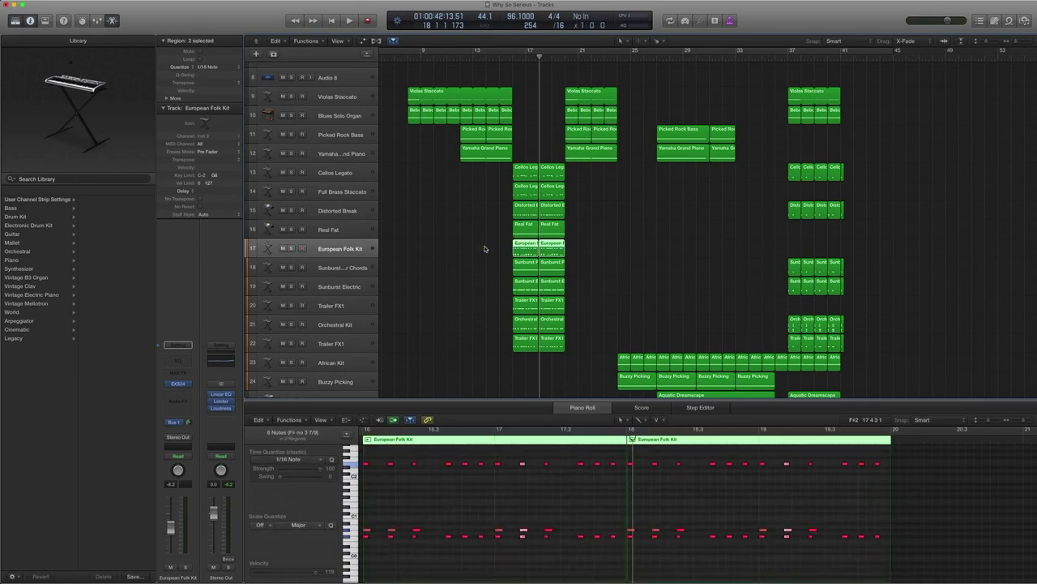
{"action": "key", "text": "comma"}
{"action": "key", "text": "comma"}
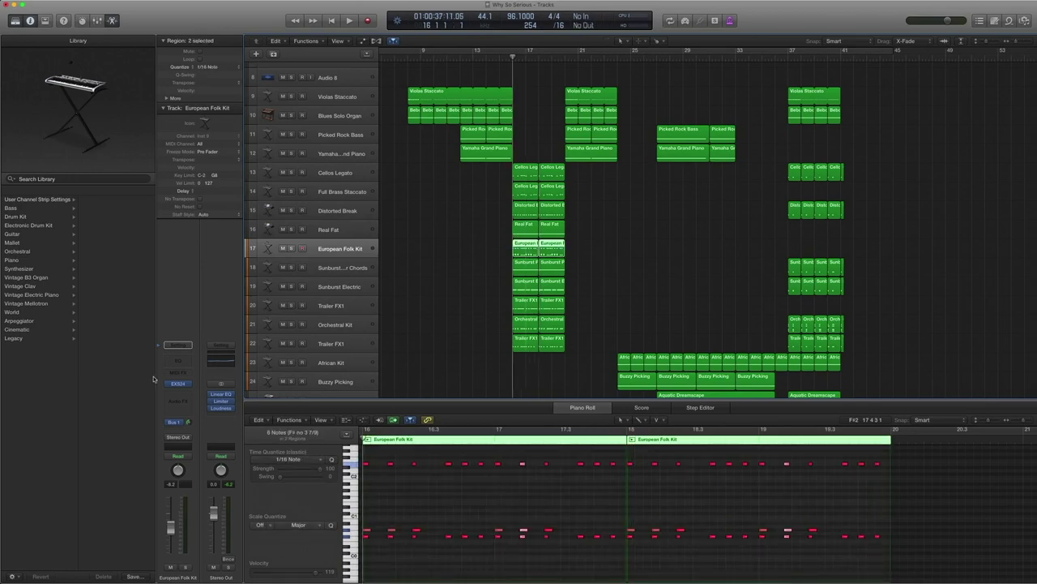
{"action": "left_click", "coordinate": [161, 385]}
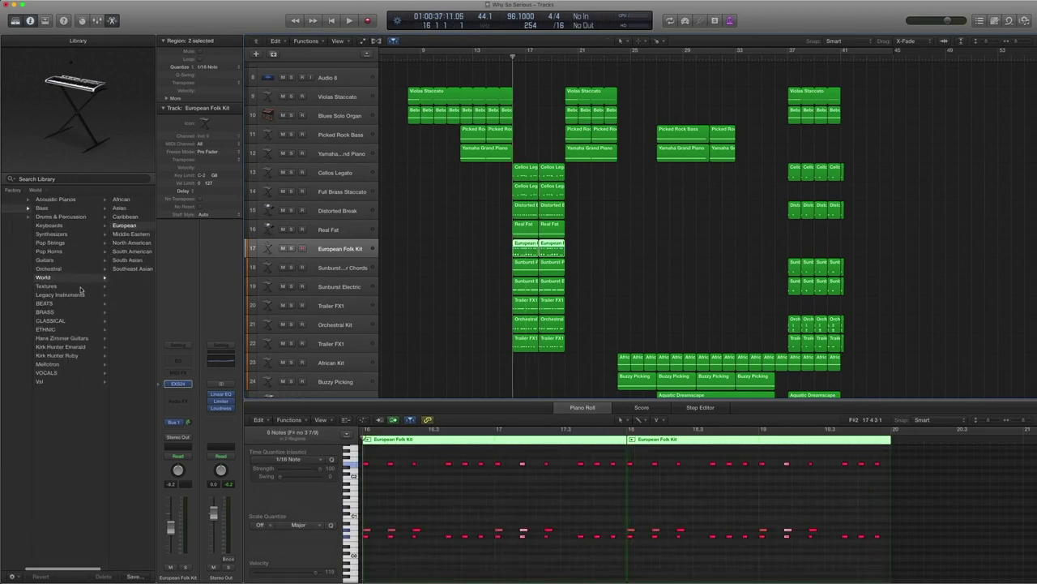
{"action": "left_click", "coordinate": [103, 226]}
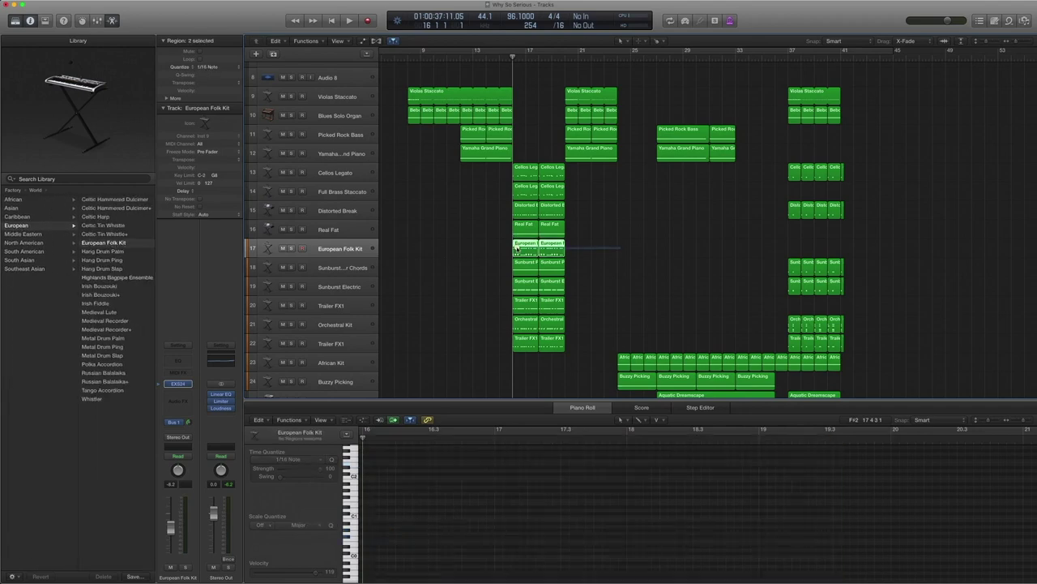
Audition the individual drum notes at bar 16 of the first European Folk Kit region in the Piano Roll
{"action": "scroll", "coordinate": [460, 519], "scroll_direction": "left", "scroll_amount": 3}
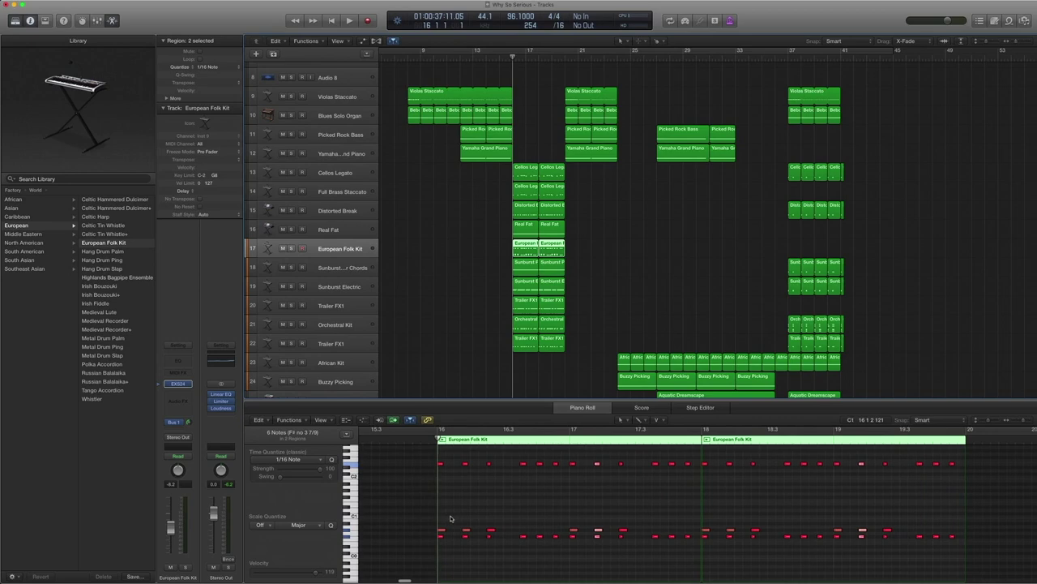
{"action": "left_click", "coordinate": [441, 535]}
{"action": "left_click_drag", "start_coordinate": [440, 535], "coordinate": [442, 528]}
{"action": "left_click", "coordinate": [440, 461]}
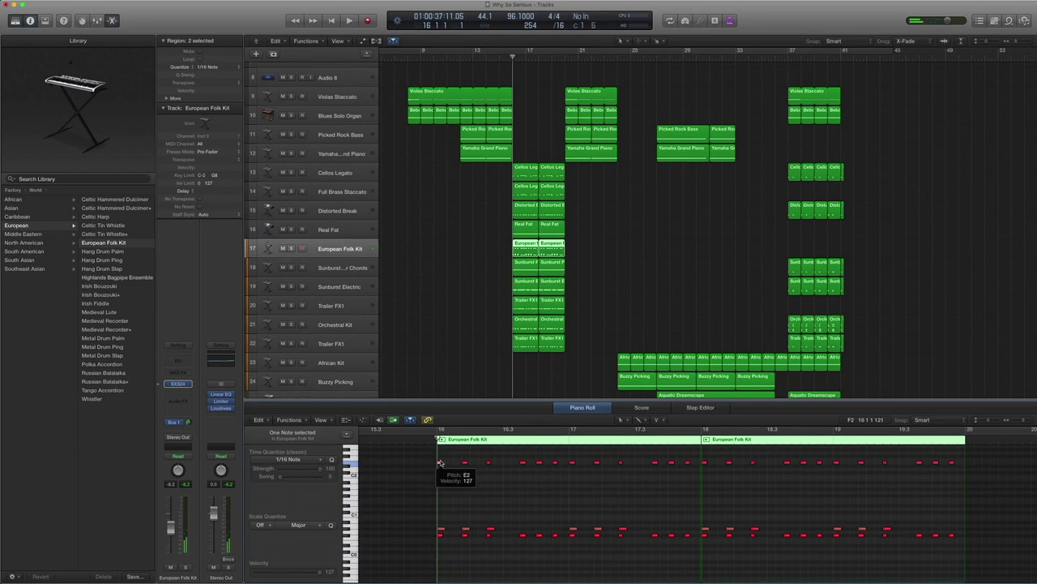
Play the two European Folk Kit regions soloed from bar 16 and turn solo off
{"action": "key", "text": "ctrl+s"}
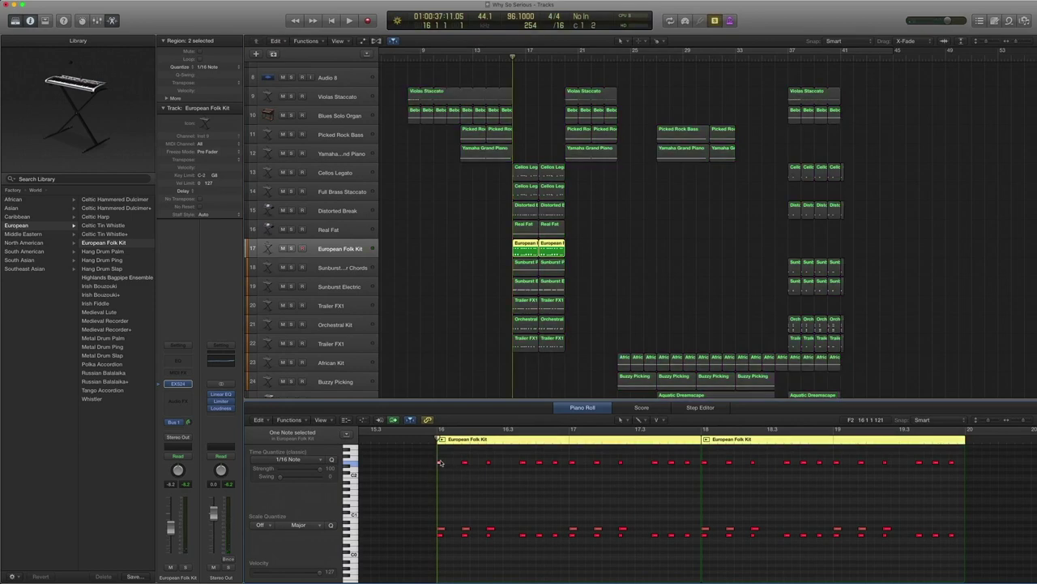
{"action": "key", "text": "space"}
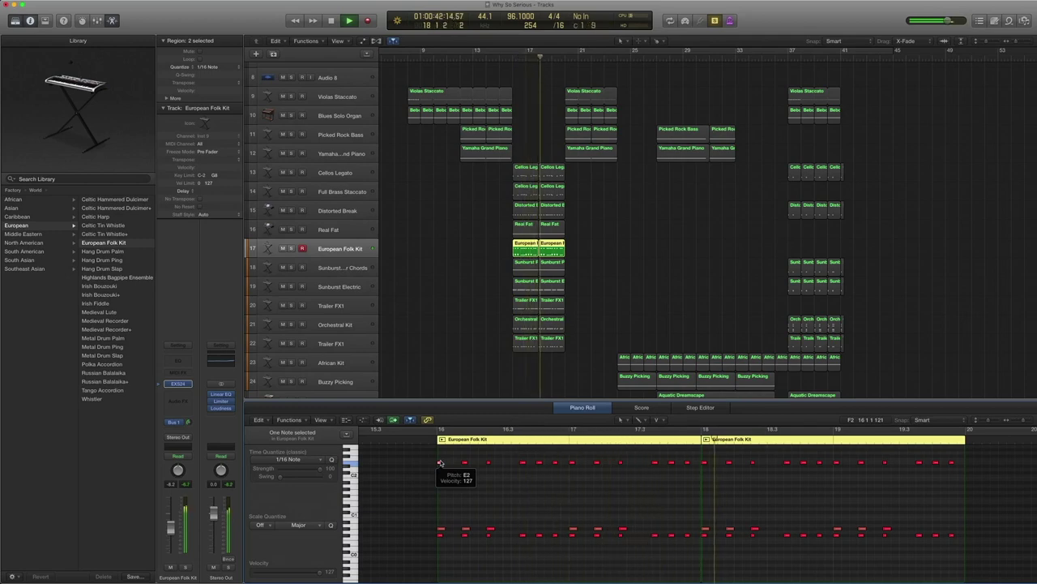
{"action": "key", "text": "space"}
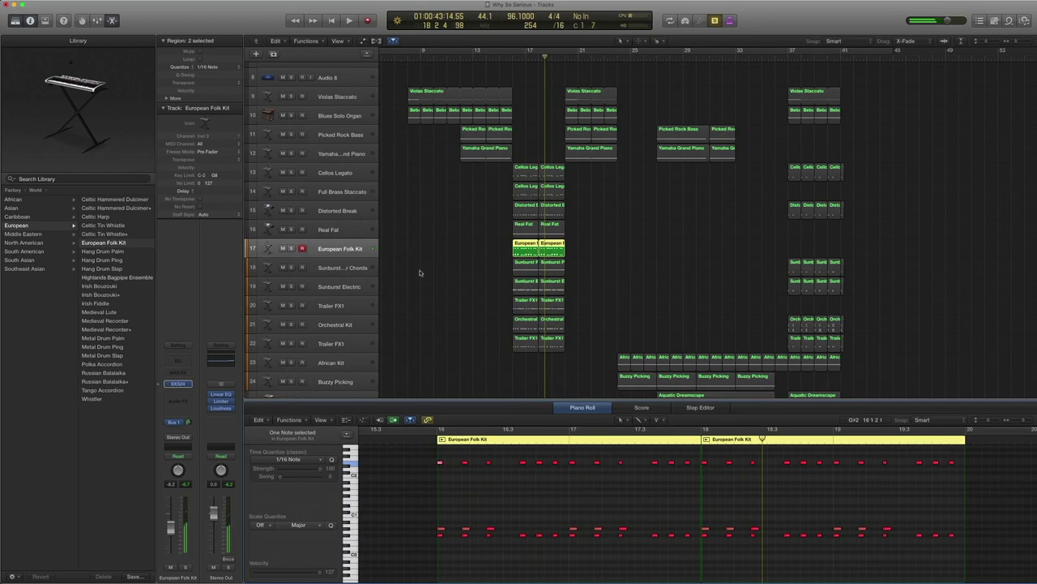
{"action": "key", "text": "super+a"}
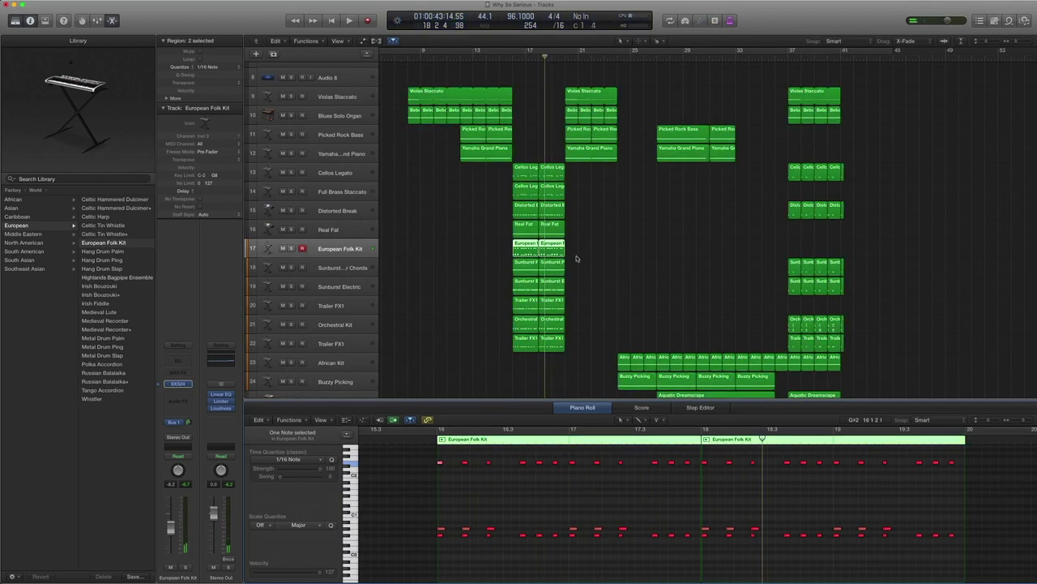
Select the six Distorted Break, Real Fat and European Folk Kit regions around bars 16–20 and play them soloed together from bar 16
{"action": "left_click_drag", "start_coordinate": [577, 259], "coordinate": [513, 209]}
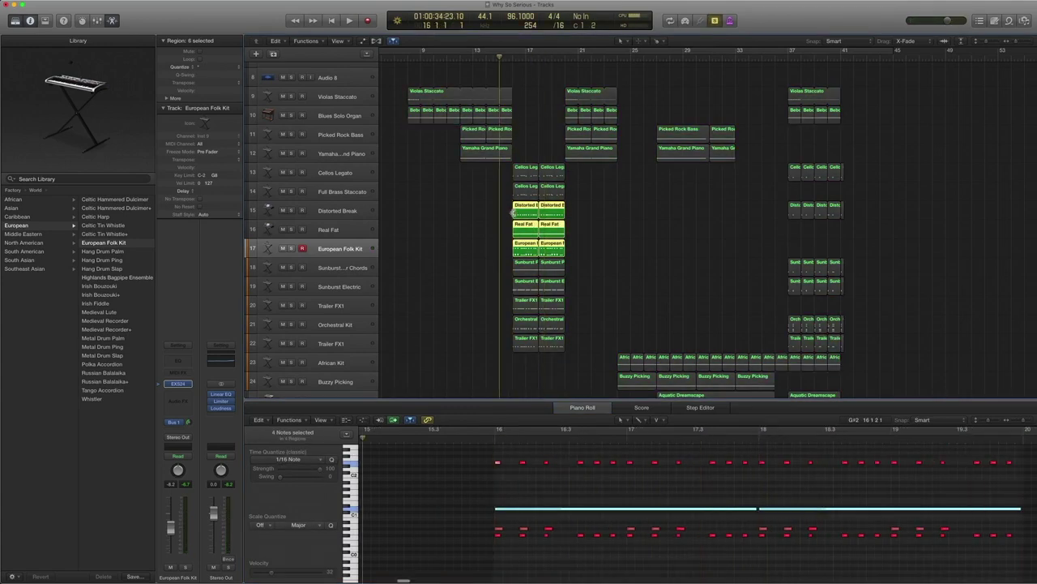
{"action": "key", "text": "period"}
{"action": "key", "text": "space"}
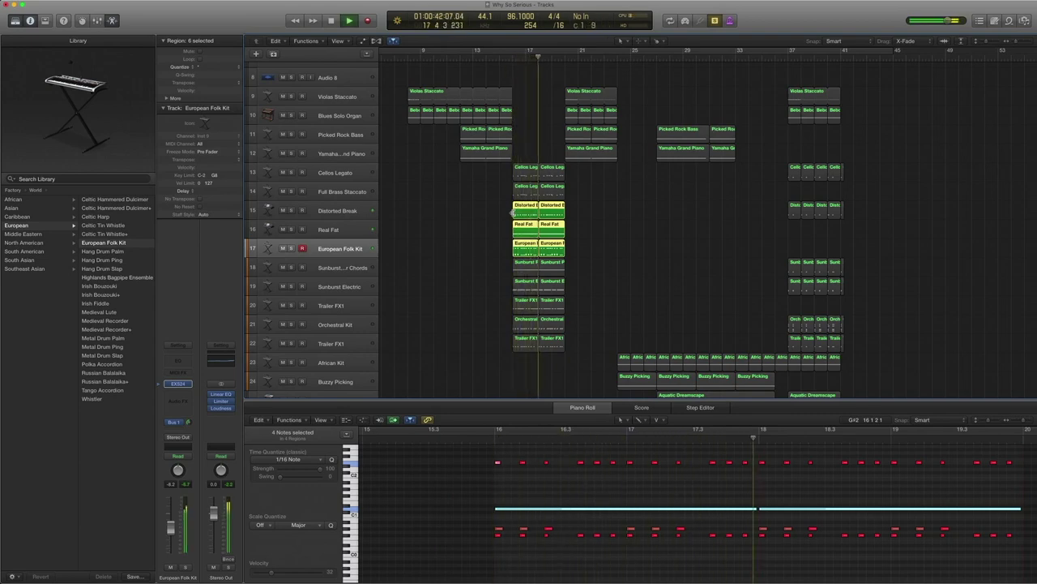
Select the two early Sunburst Power Chords regions with solo off, and locate the track's EXS24 instrument under Guitars, Electric Guitars
{"action": "left_click", "coordinate": [354, 268]}
{"action": "left_click", "coordinate": [356, 270]}
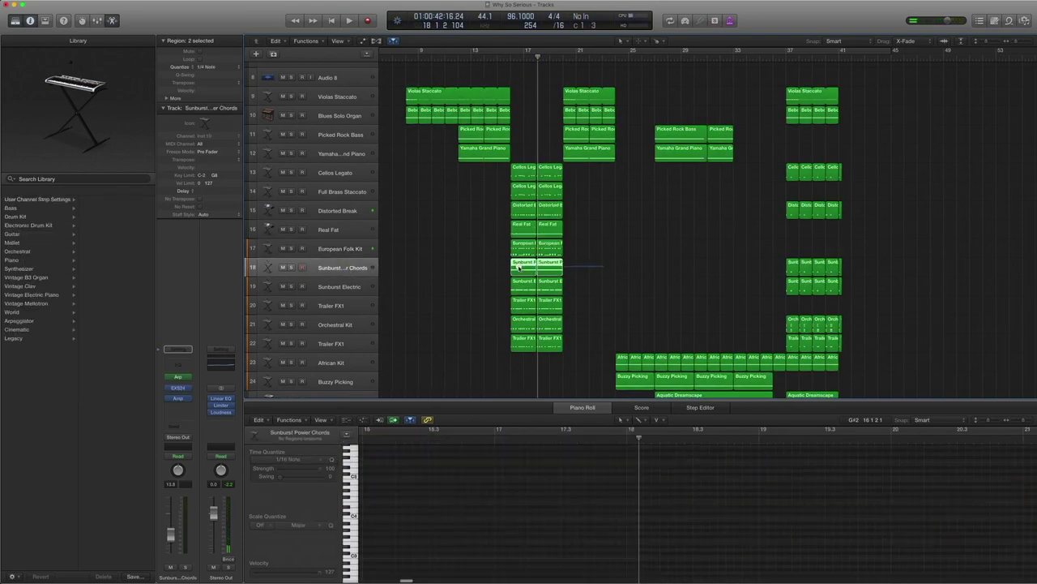
{"action": "left_click", "coordinate": [164, 388]}
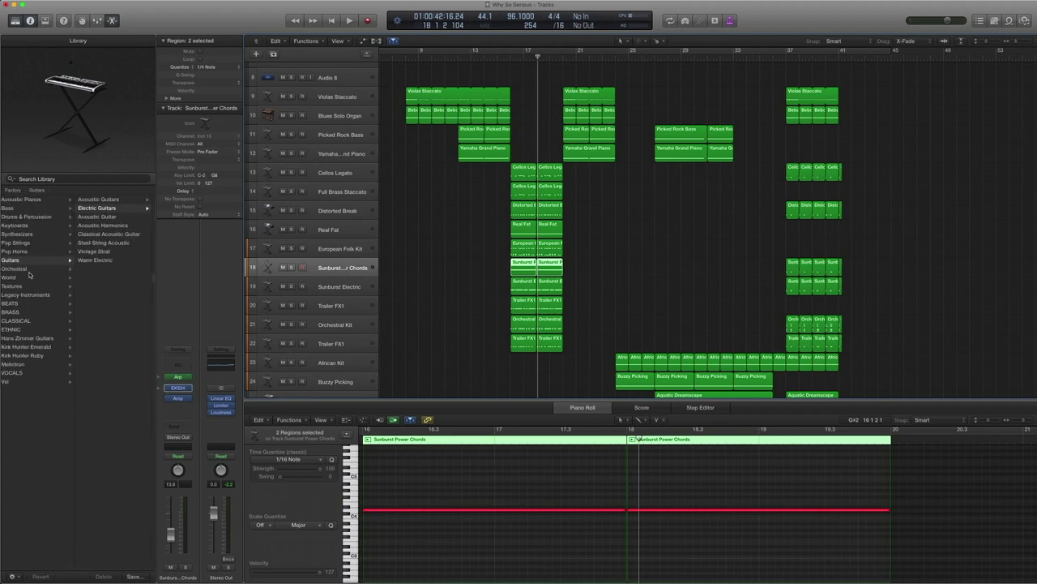
{"action": "left_click", "coordinate": [99, 208]}
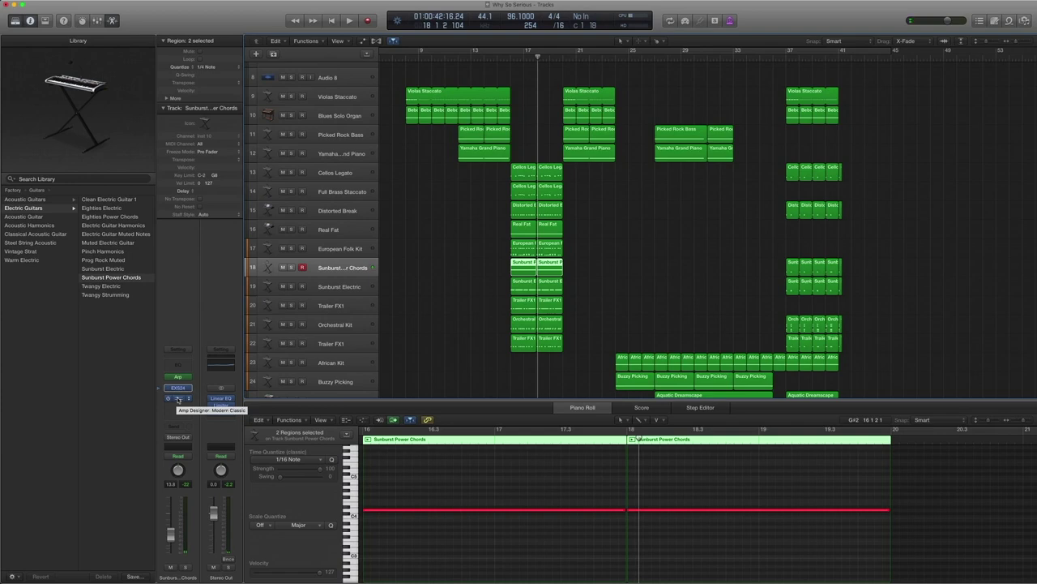
Inspect the Sunburst Power Chords track's Amp Designer preset Modern Classic among the Distorted presets, and close the plug-in
{"action": "left_click", "coordinate": [178, 398]}
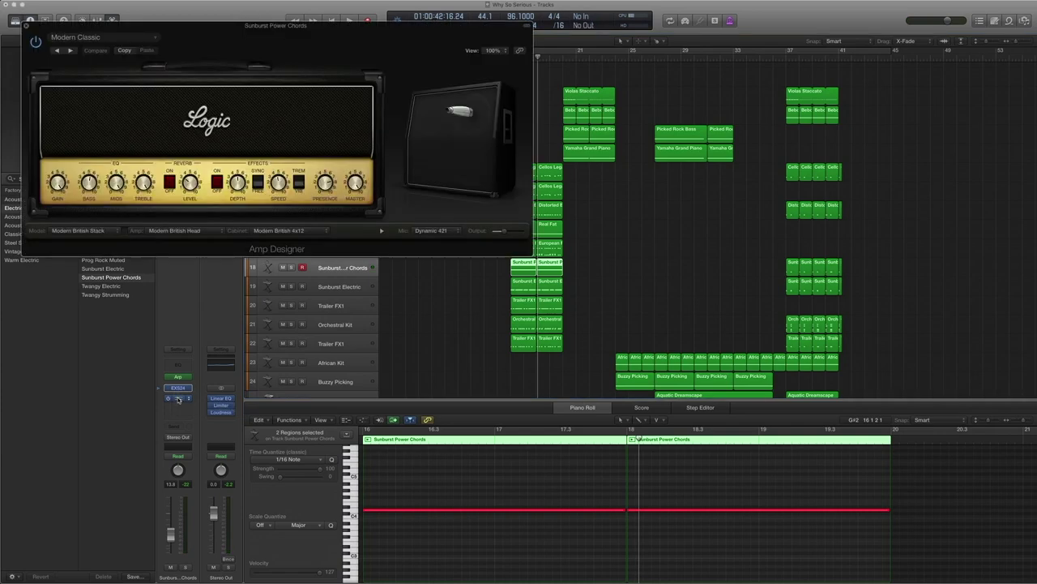
{"action": "left_click", "coordinate": [72, 37]}
{"action": "mouse_move", "coordinate": [86, 233]}
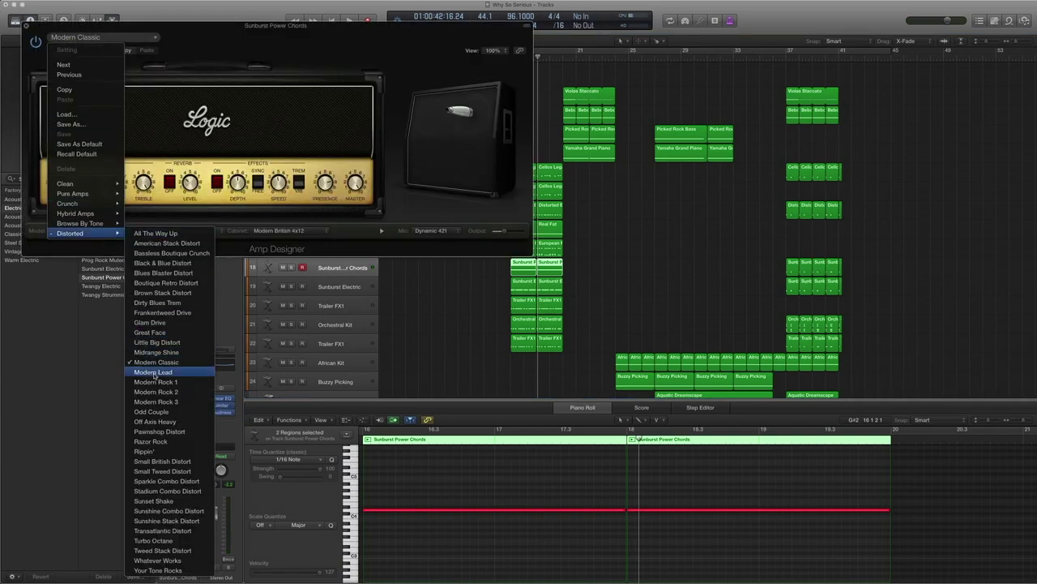
{"action": "left_click", "coordinate": [28, 22]}
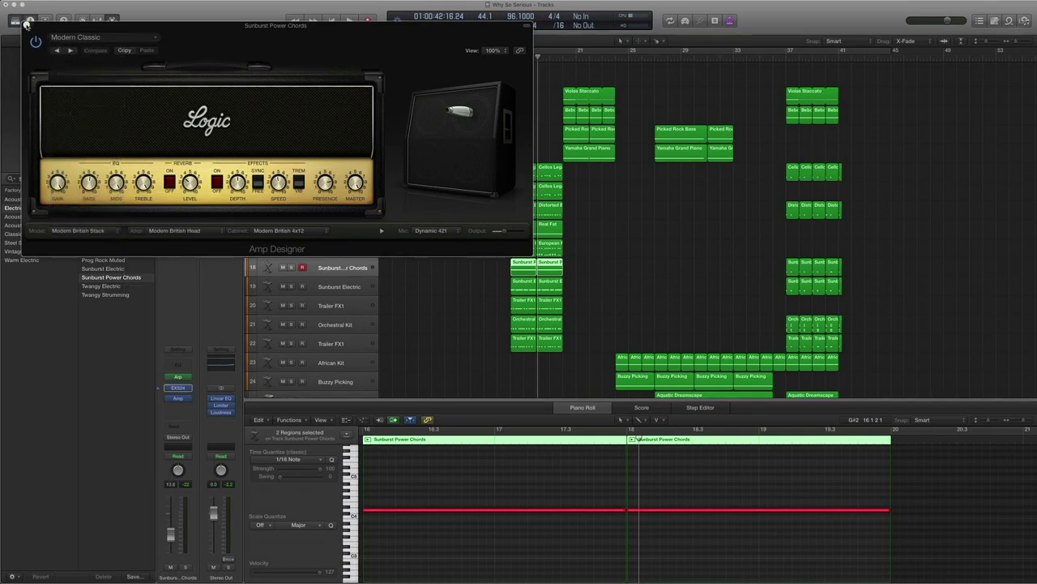
{"action": "left_click", "coordinate": [26, 25]}
Select the two early Sunburst Power Chords regions, play them soloed from bar 16, and turn solo off
{"action": "left_click_drag", "start_coordinate": [601, 277], "coordinate": [525, 264]}
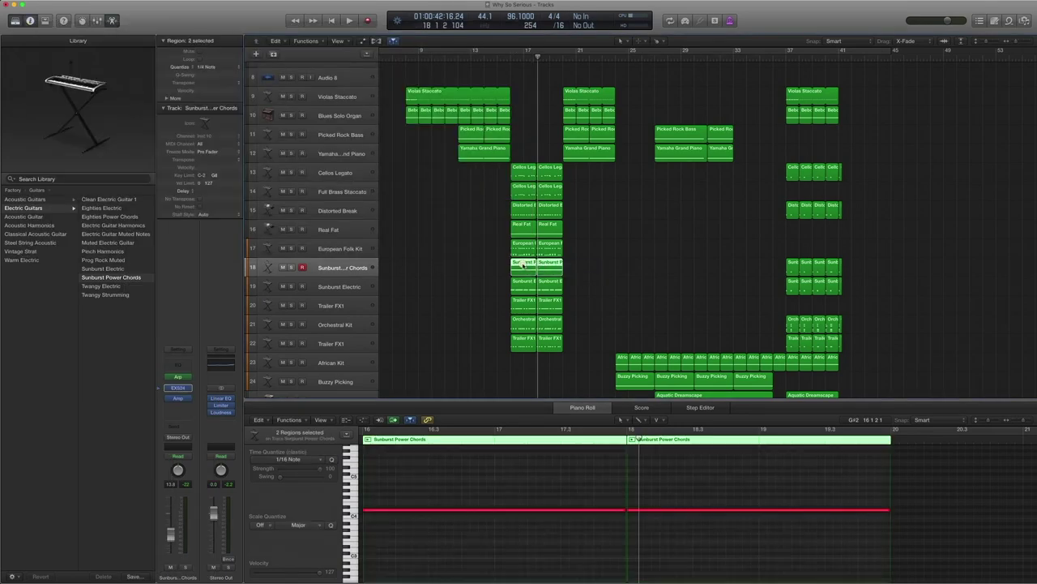
{"action": "key", "text": "ctrl+s"}
{"action": "key", "text": "comma"}
{"action": "key", "text": "comma"}
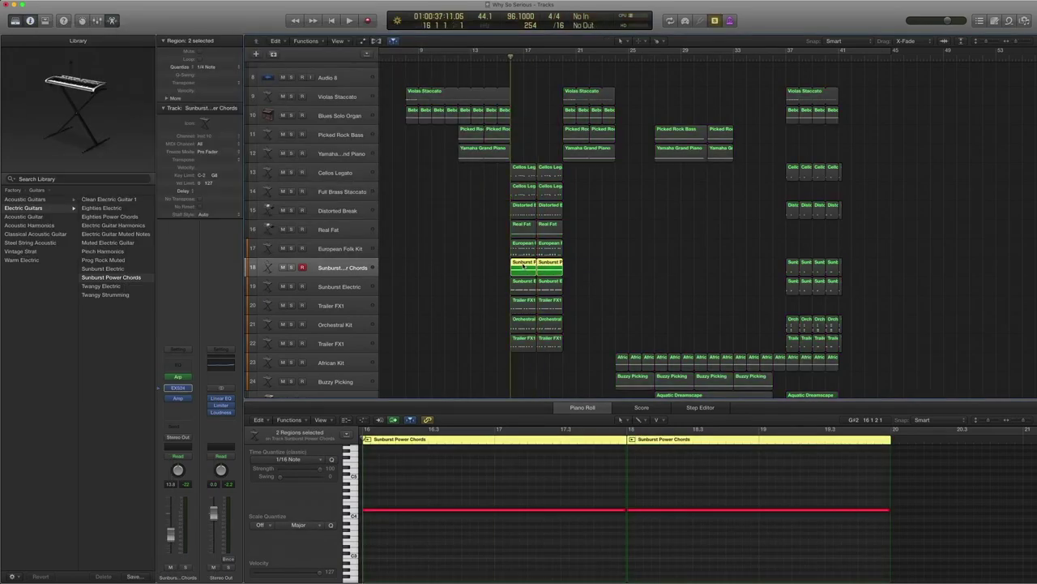
{"action": "key", "text": "space"}
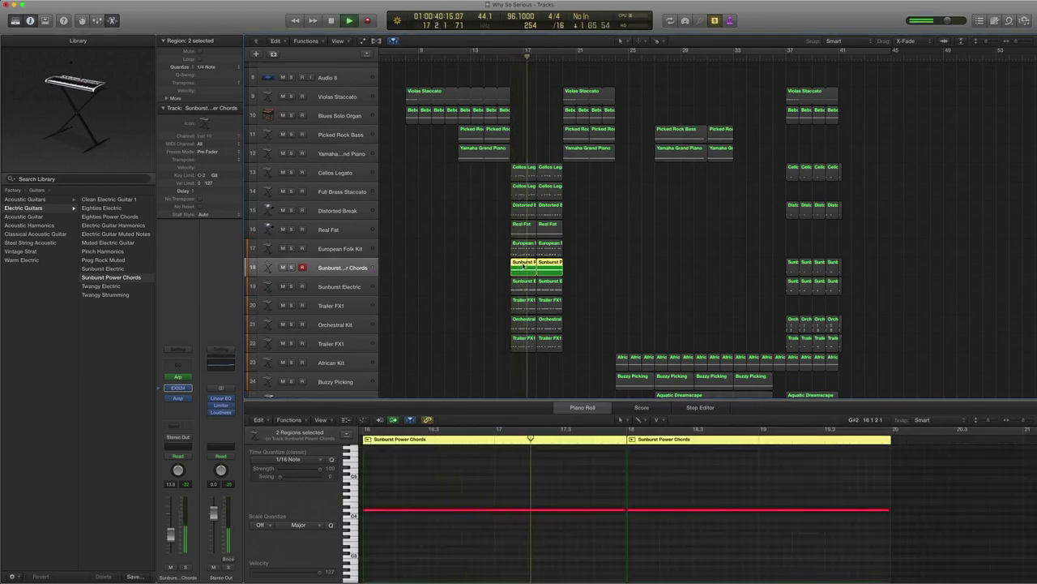
{"action": "key", "text": "space"}
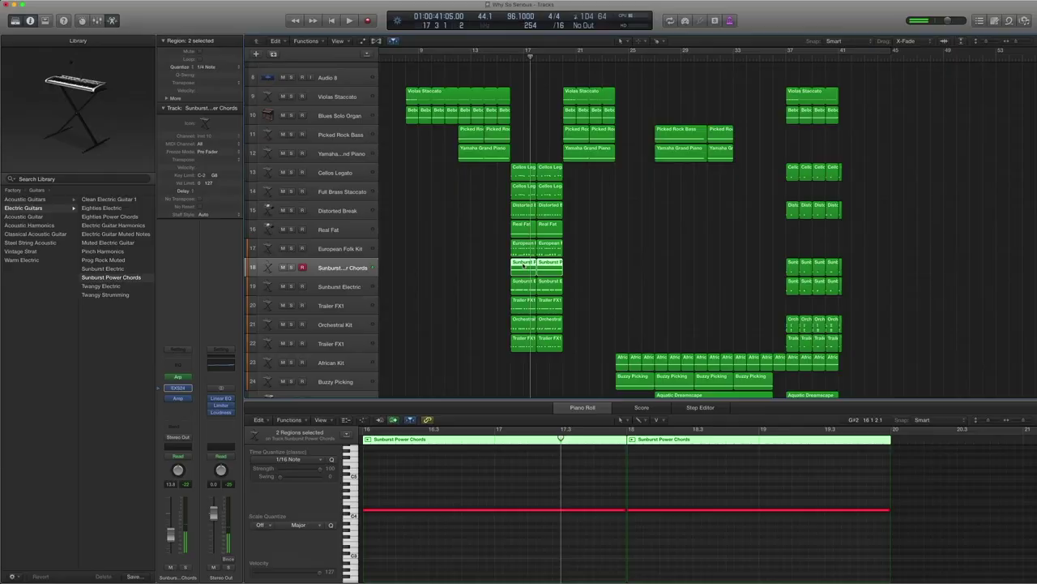
Select the Sunburst Electric track and review its EXS24 instrument under Guitars, Electric Guitars, along with its notes in the Piano Roll
{"action": "left_click", "coordinate": [339, 285]}
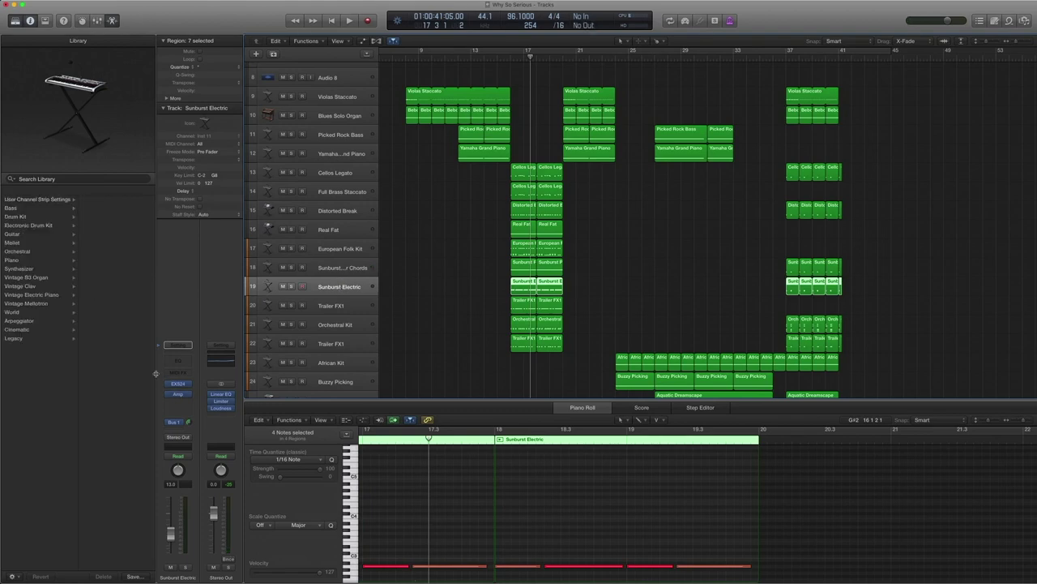
{"action": "scroll", "coordinate": [32, 209], "scroll_direction": "left", "scroll_amount": 3}
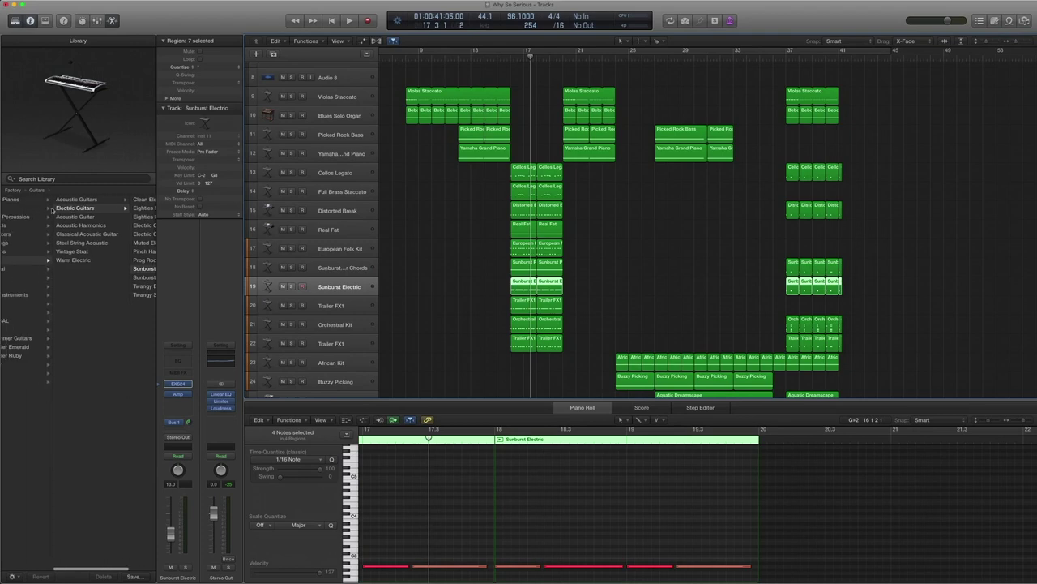
{"action": "scroll", "coordinate": [48, 212], "scroll_direction": "right", "scroll_amount": 2}
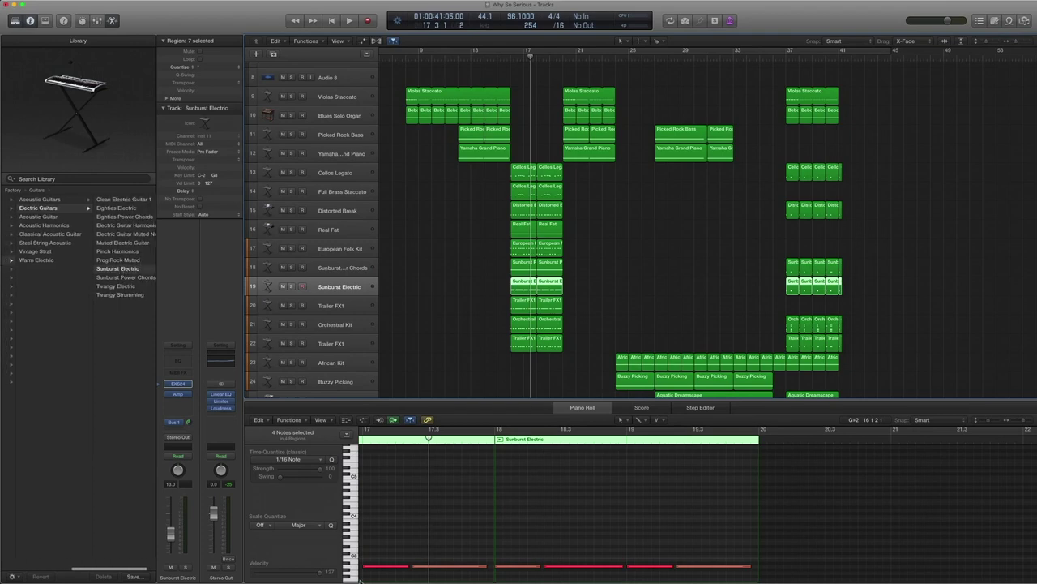
{"action": "scroll", "coordinate": [446, 519], "scroll_direction": "down", "scroll_amount": 4}
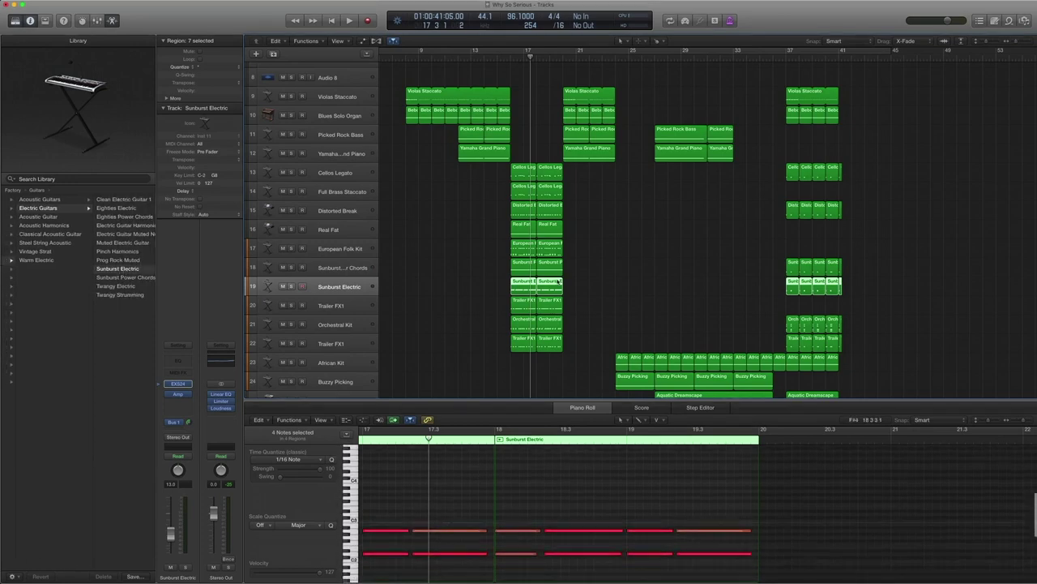
Inspect the Sunburst Electric track's Amp Designer preset American Stack Distort among the Distorted presets, and close the plug-in
{"action": "left_click", "coordinate": [179, 395]}
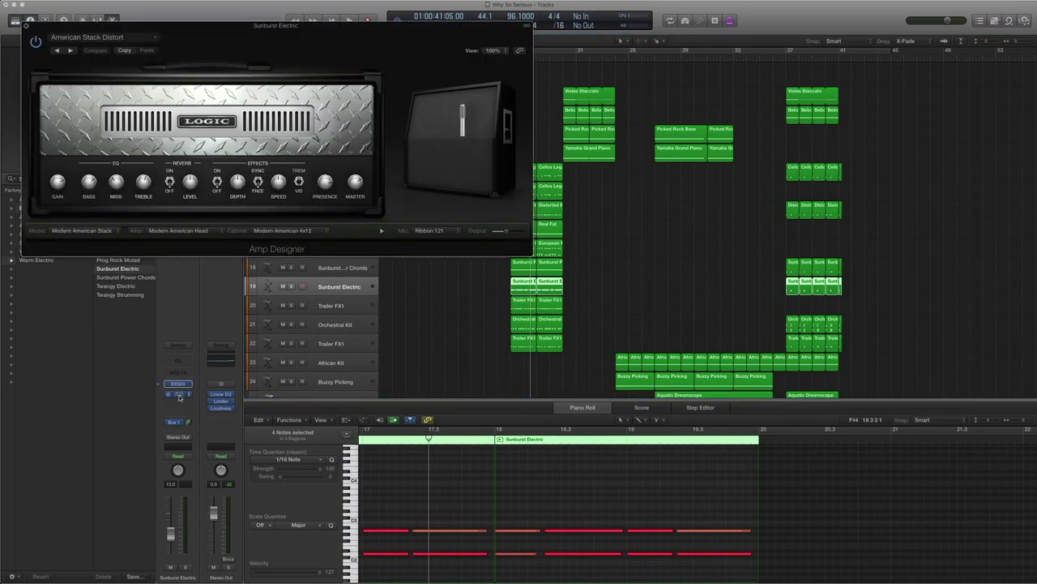
{"action": "left_click", "coordinate": [107, 38]}
{"action": "mouse_move", "coordinate": [91, 237]}
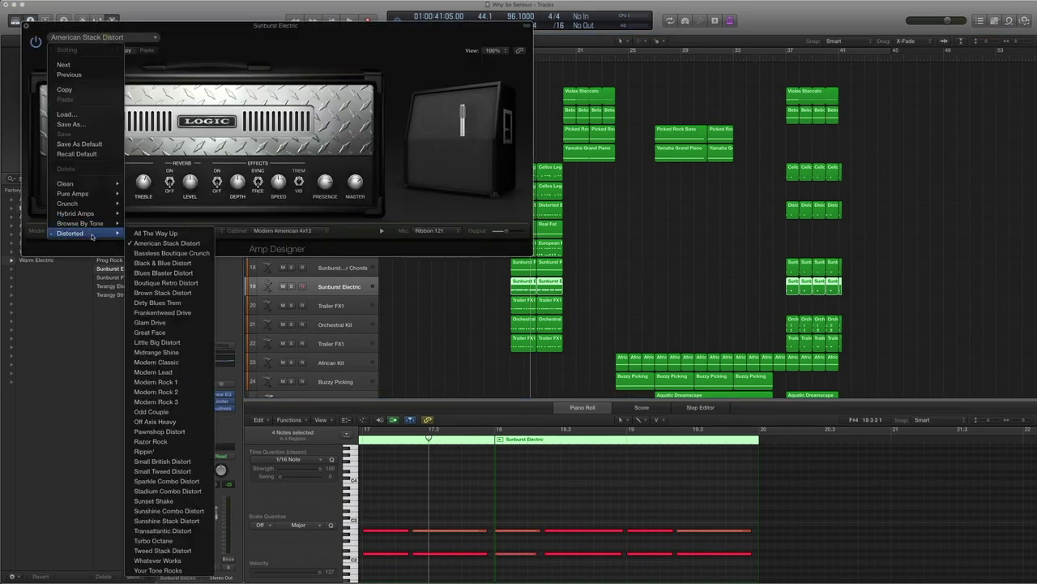
{"action": "left_click", "coordinate": [38, 31]}
{"action": "left_click", "coordinate": [26, 25]}
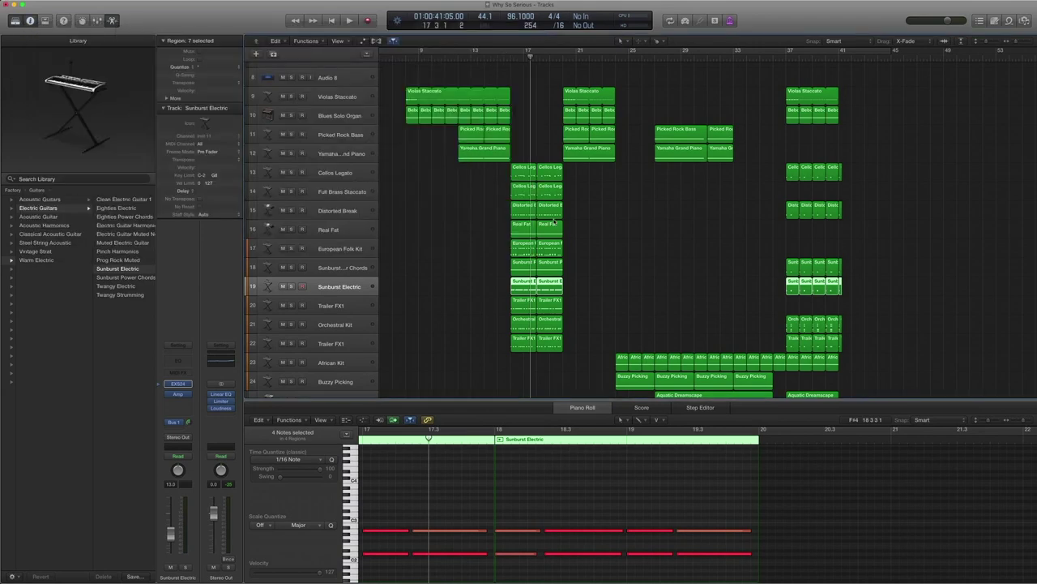
Select the two early Sunburst Electric regions, play them soloed from bar 16, and turn solo off
{"action": "left_click_drag", "start_coordinate": [586, 281], "coordinate": [510, 286]}
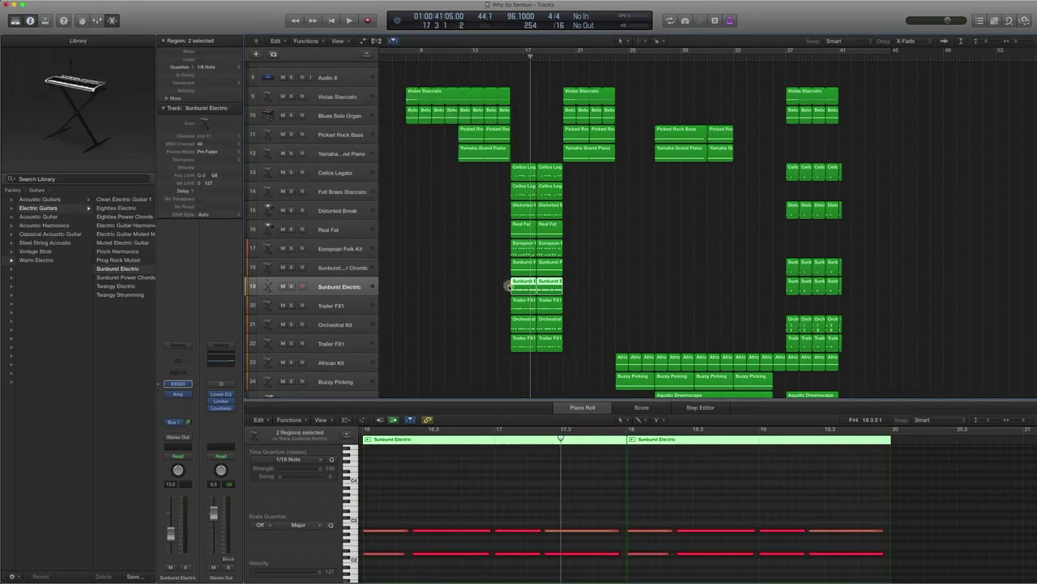
{"action": "key", "text": "comma"}
{"action": "key", "text": "comma"}
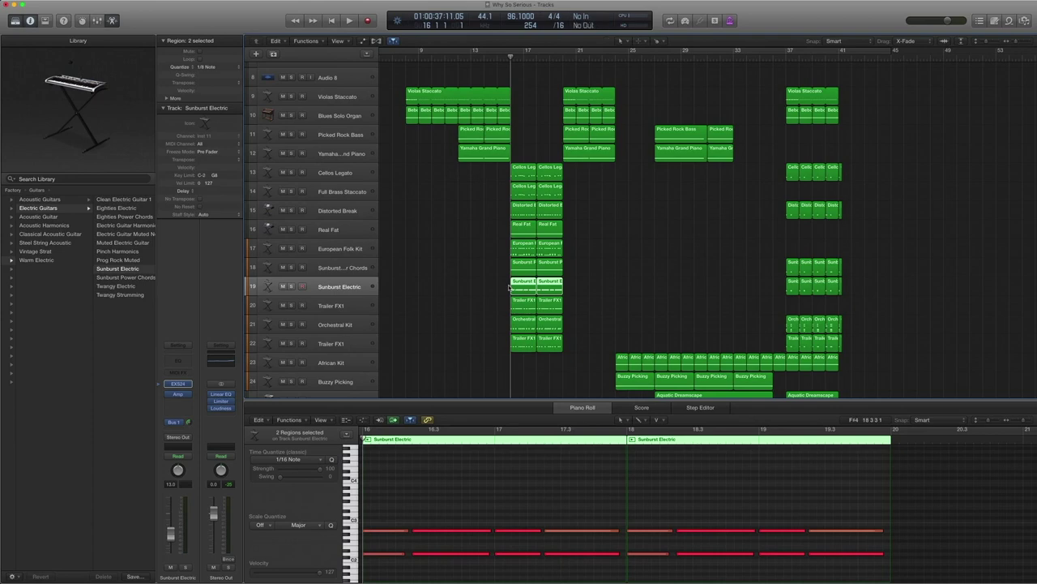
{"action": "key", "text": "ctrl+s"}
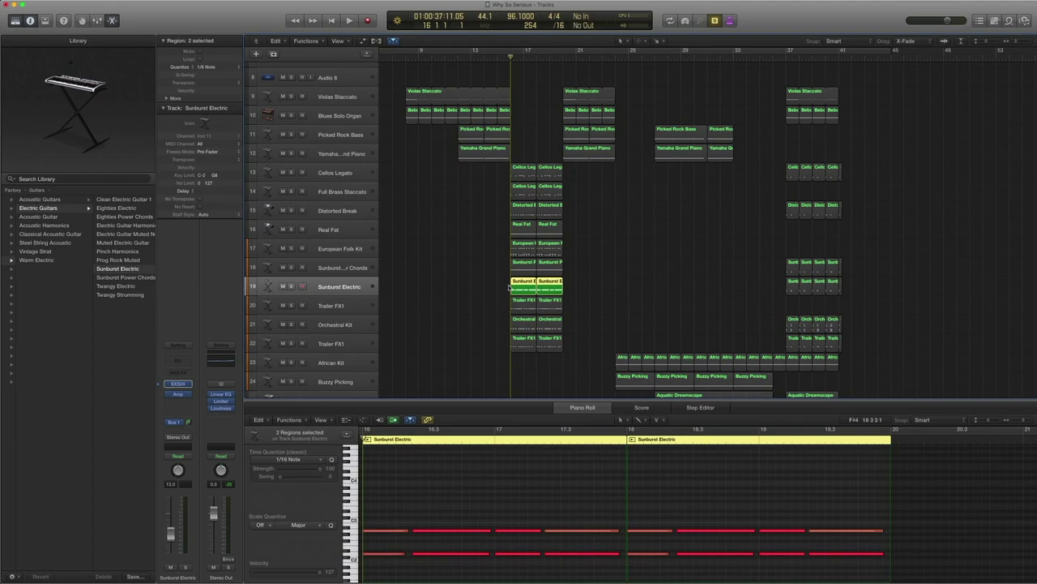
{"action": "key", "text": "space"}
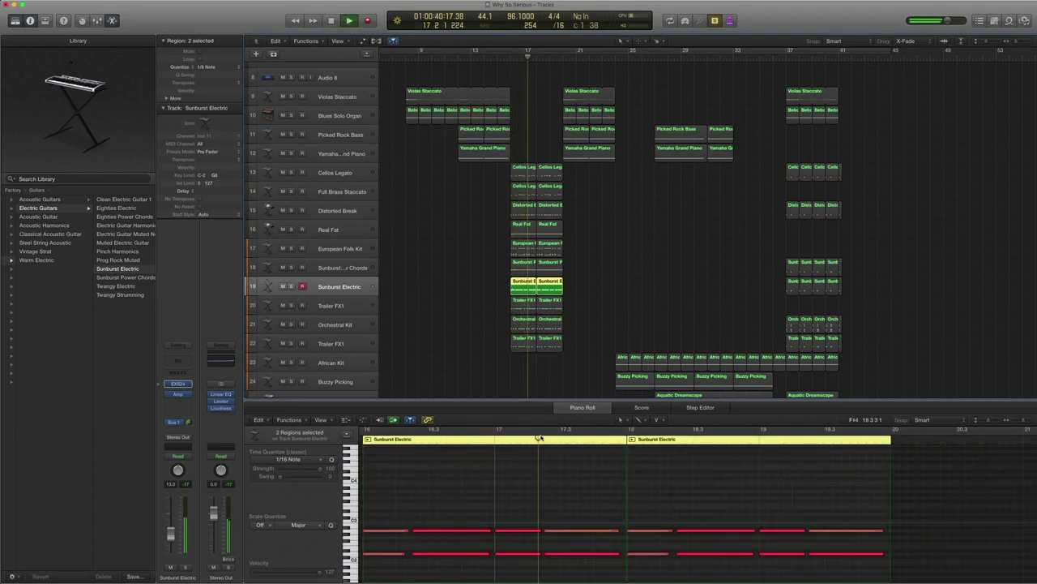
{"action": "key", "text": "space"}
{"action": "key", "text": "ctrl+s"}
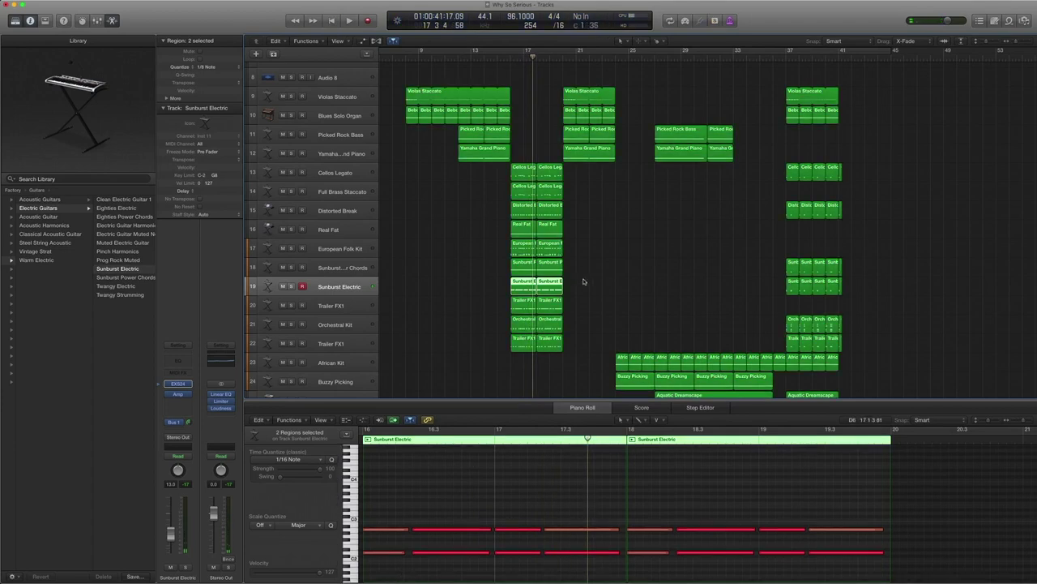
Select the four early Sunburst Power Chords and Sunburst Electric regions, play them soloed together from bar 16, and turn solo off
{"action": "left_click_drag", "start_coordinate": [575, 286], "coordinate": [502, 265]}
{"action": "key", "text": "shift+Return"}
{"action": "key", "text": "ctrl+s"}
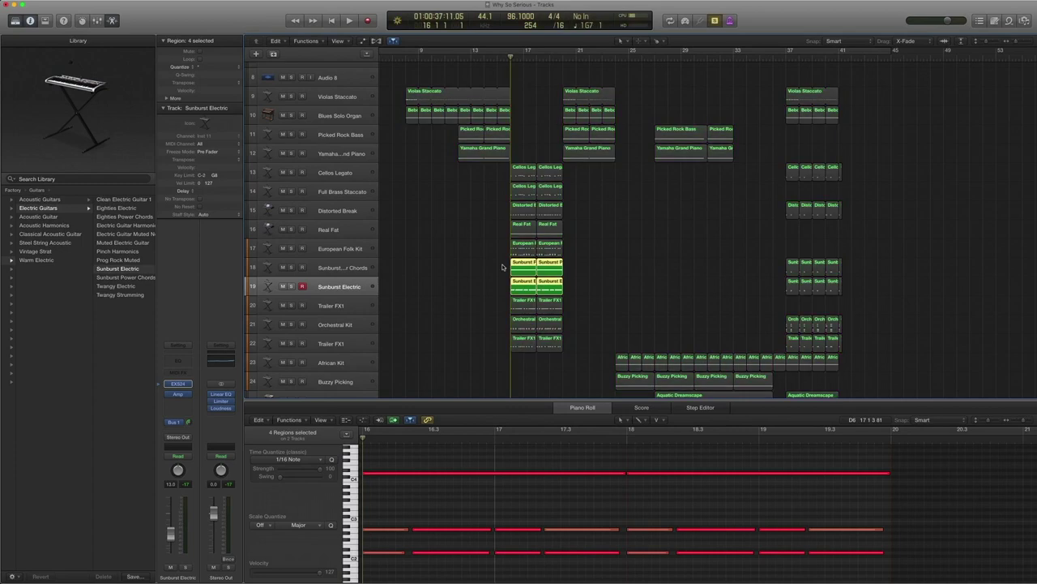
{"action": "key", "text": "space"}
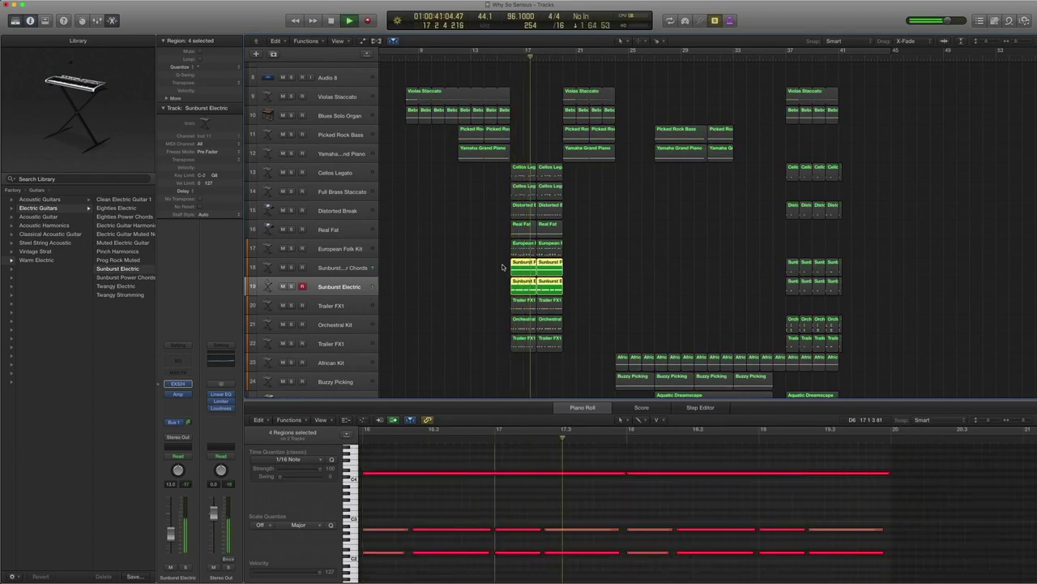
{"action": "key", "text": "space"}
{"action": "key", "text": "ctrl+s"}
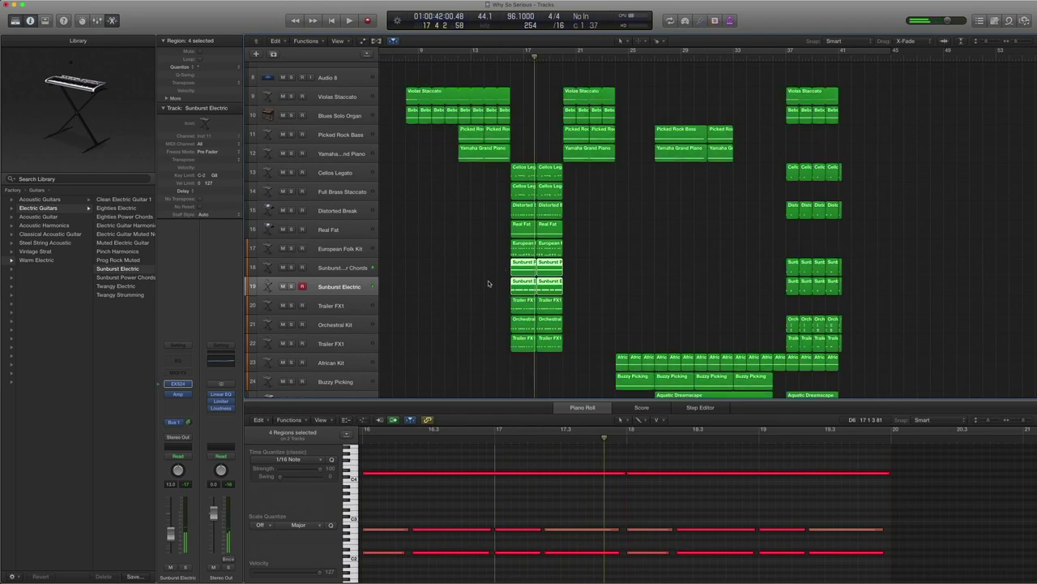
Select the Trailer FX1 track 20 and locate its EXS24 instrument in the library under Textures, FX
{"action": "left_click", "coordinate": [364, 305]}
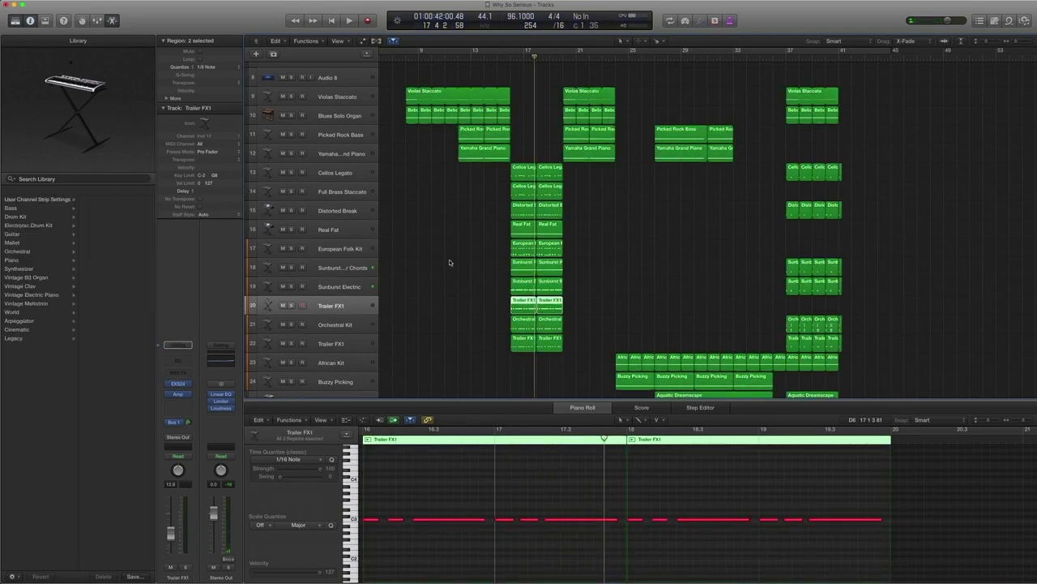
{"action": "scroll", "coordinate": [449, 261], "scroll_direction": "down", "scroll_amount": 2}
{"action": "scroll", "coordinate": [450, 262], "scroll_direction": "down", "scroll_amount": 1}
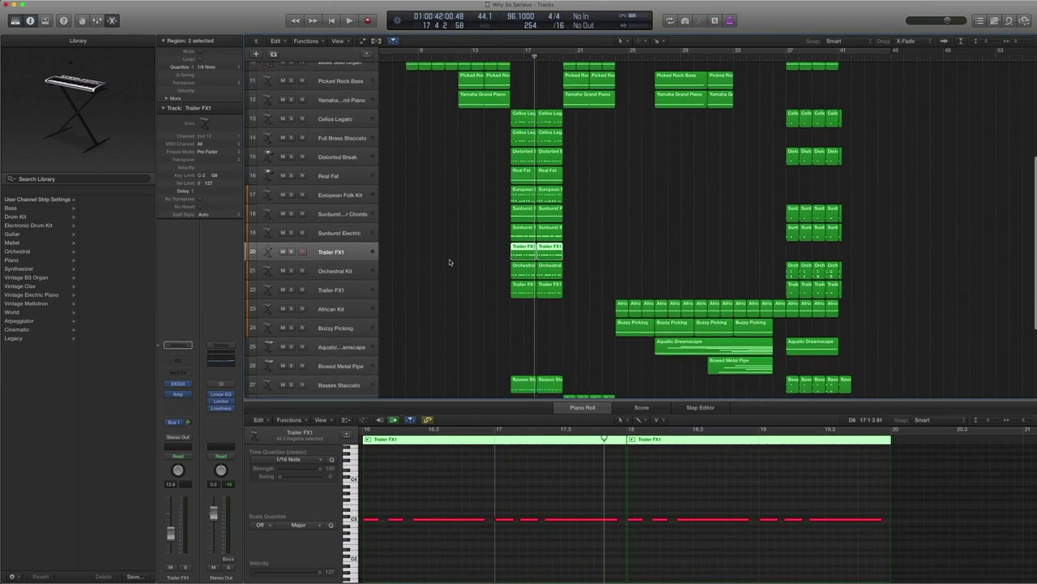
{"action": "left_click", "coordinate": [158, 383]}
{"action": "scroll", "coordinate": [39, 254], "scroll_direction": "left", "scroll_amount": 3}
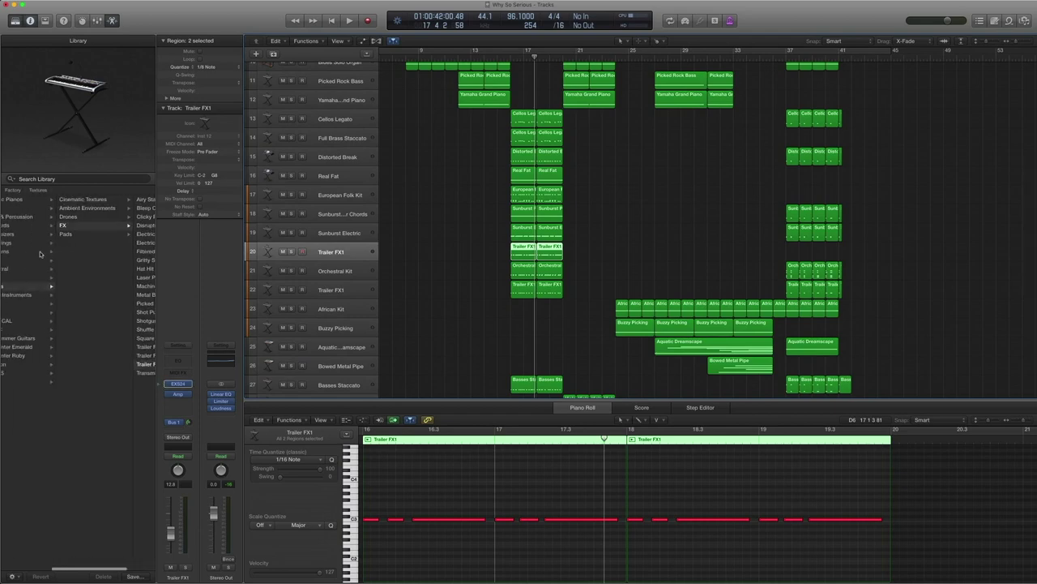
{"action": "scroll", "coordinate": [39, 272], "scroll_direction": "left", "scroll_amount": 2}
{"action": "left_click", "coordinate": [94, 225]}
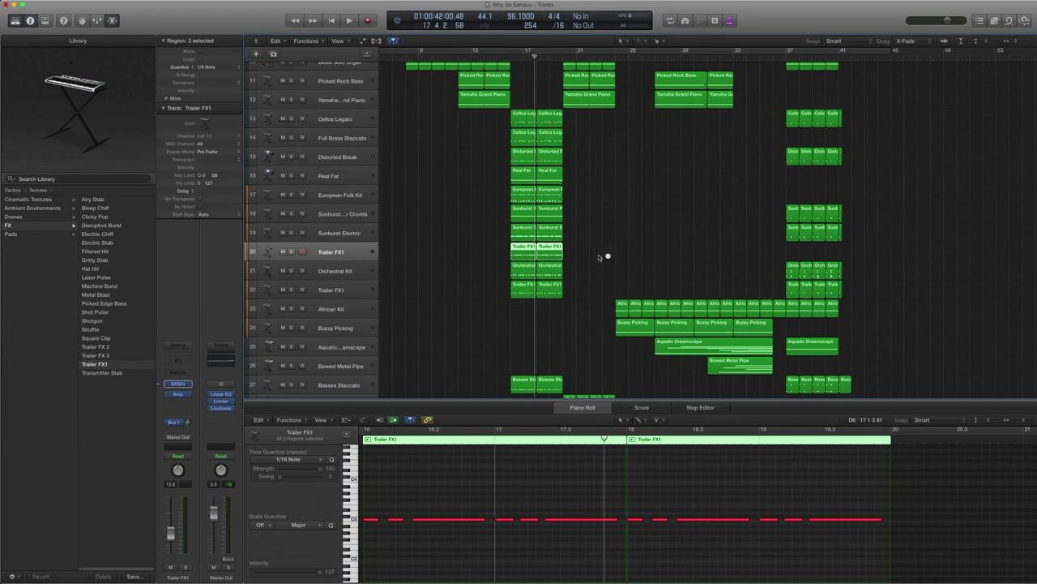
Select the two Trailer FX1 regions on track 20 and play them soloed from bar 16
{"action": "left_click_drag", "start_coordinate": [603, 256], "coordinate": [509, 249]}
{"action": "key", "text": "shift+space"}
{"action": "key", "text": "ctrl+s"}
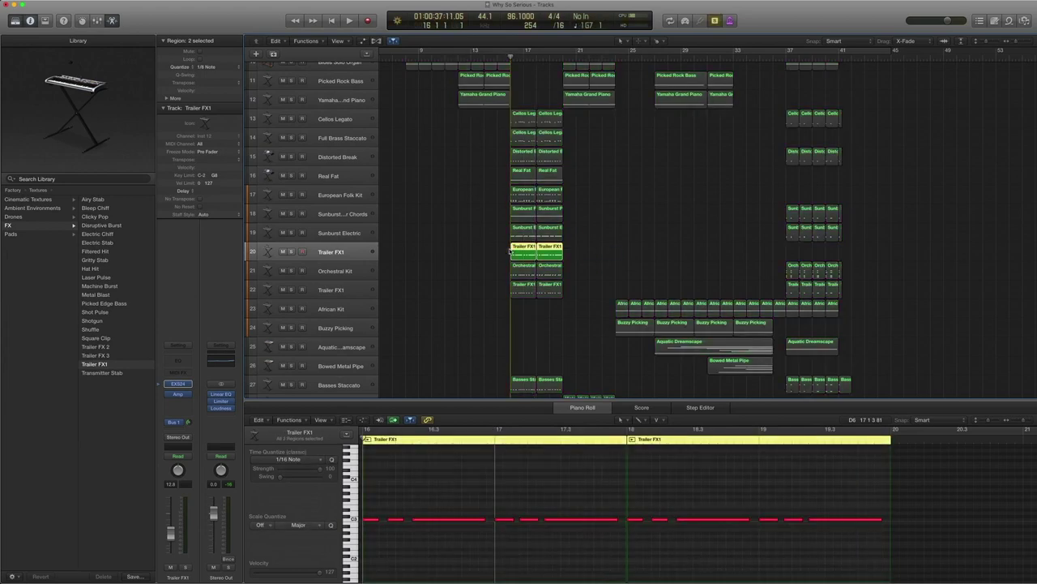
{"action": "key", "text": "space"}
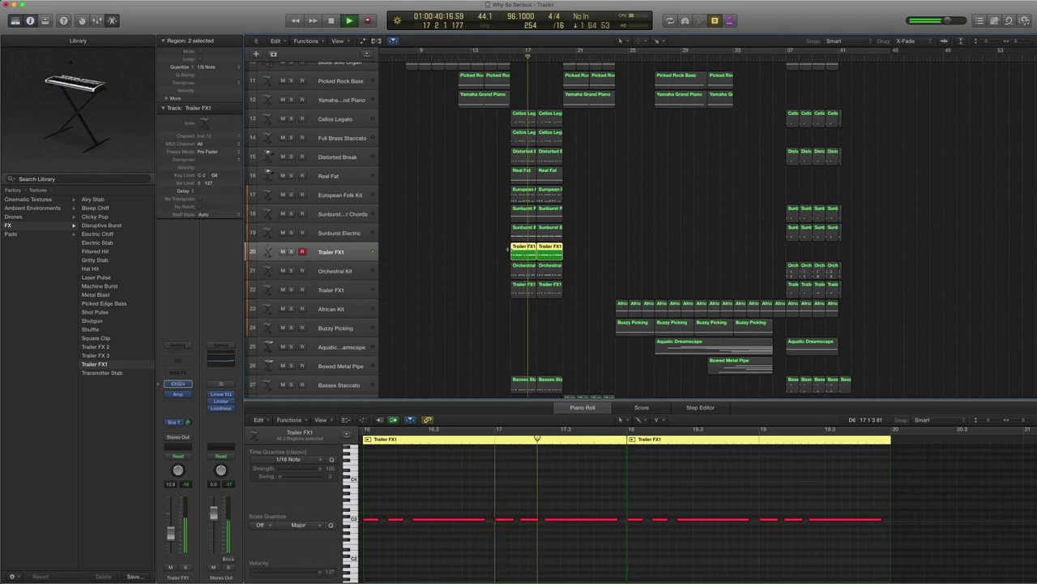
{"action": "key", "text": "space"}
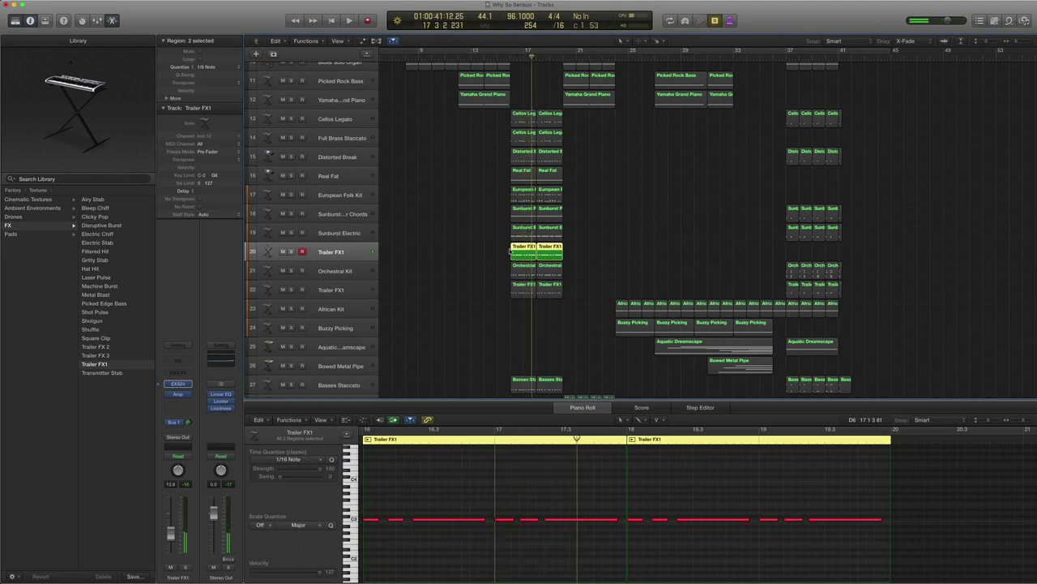
Check the Trailer FX1 track 22, return to track 20 to inspect its Amp Designer setting, and close the plug-in
{"action": "left_click", "coordinate": [342, 290]}
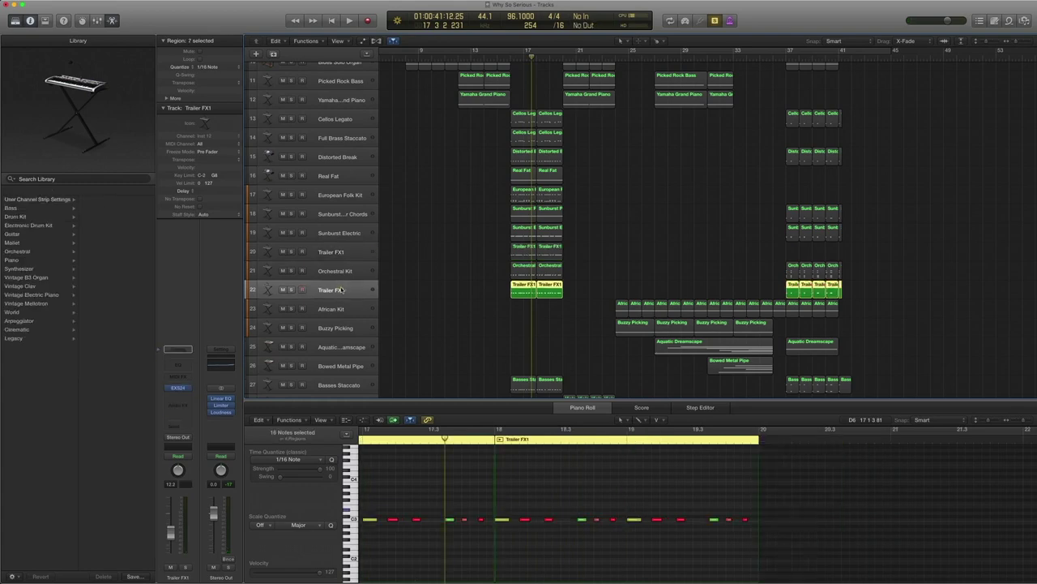
{"action": "left_click", "coordinate": [350, 253]}
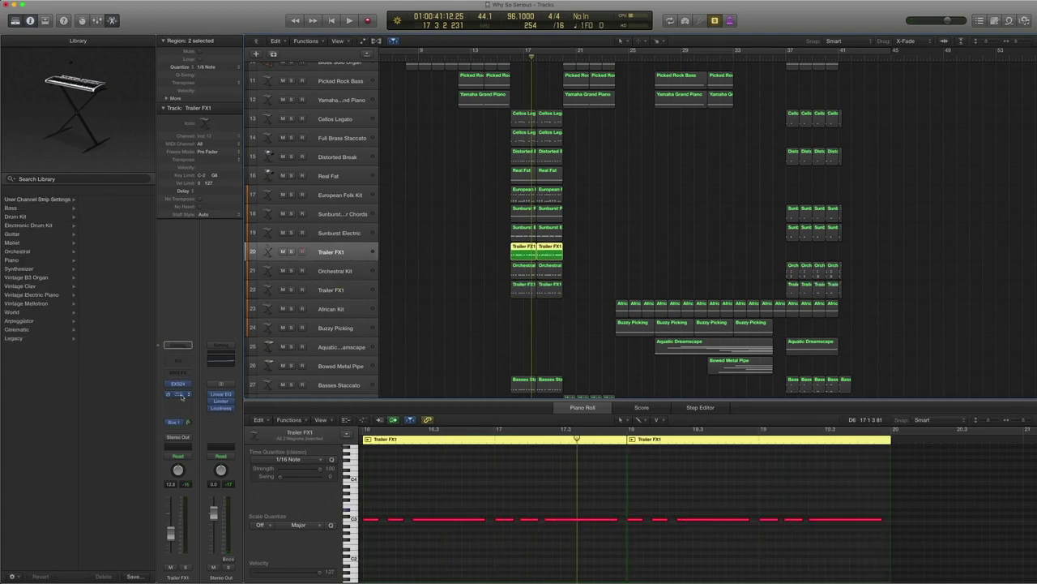
{"action": "left_click", "coordinate": [182, 394]}
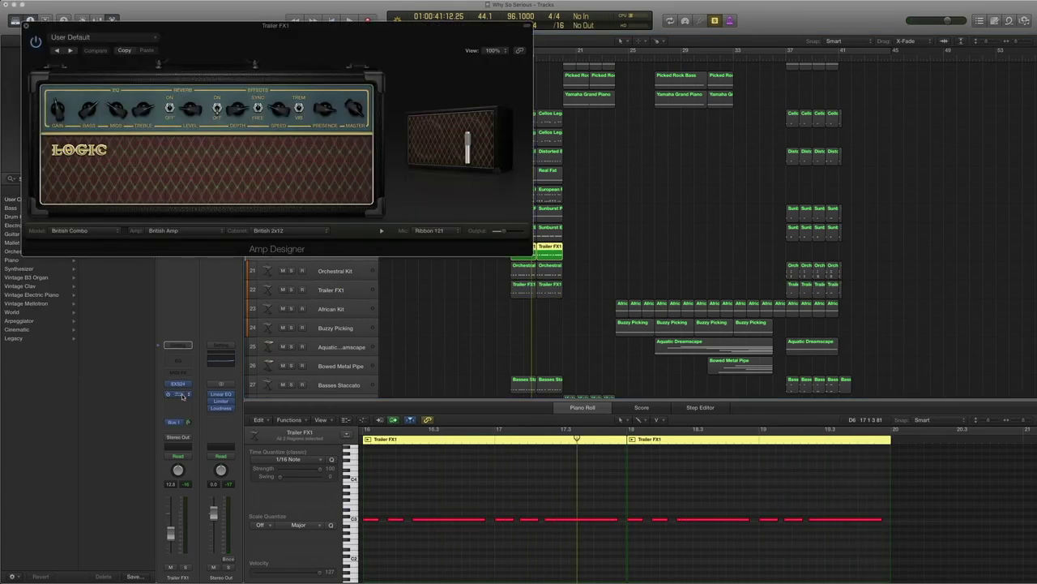
{"action": "left_click", "coordinate": [89, 37]}
{"action": "left_click", "coordinate": [197, 34]}
{"action": "left_click", "coordinate": [27, 27]}
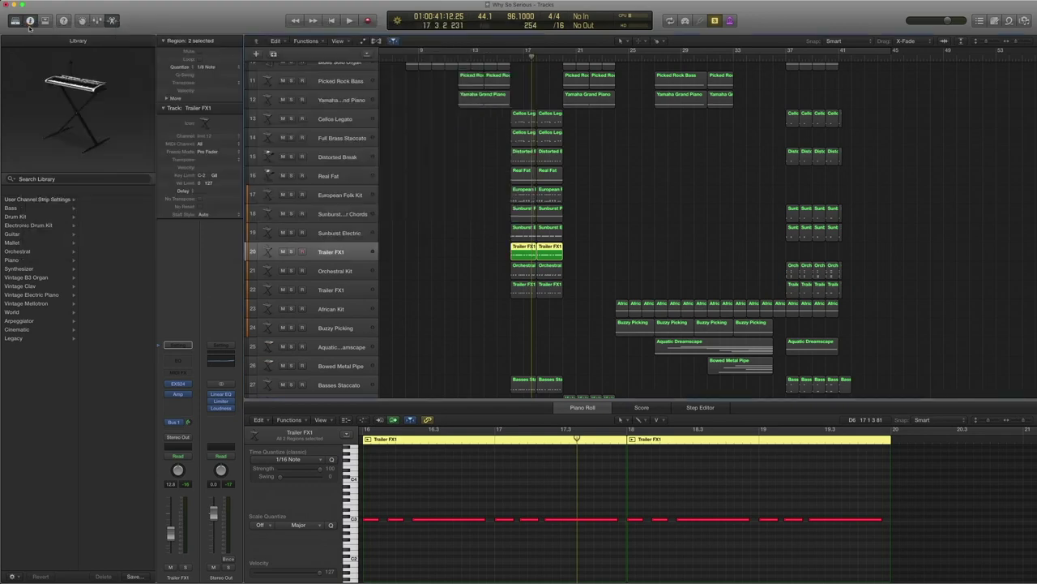
Replay the two soloed Trailer FX1 regions on track 20 briefly from bar 16
{"action": "left_click_drag", "start_coordinate": [596, 252], "coordinate": [512, 252]}
{"action": "key", "text": "comma"}
{"action": "key", "text": "comma"}
{"action": "key", "text": "comma"}
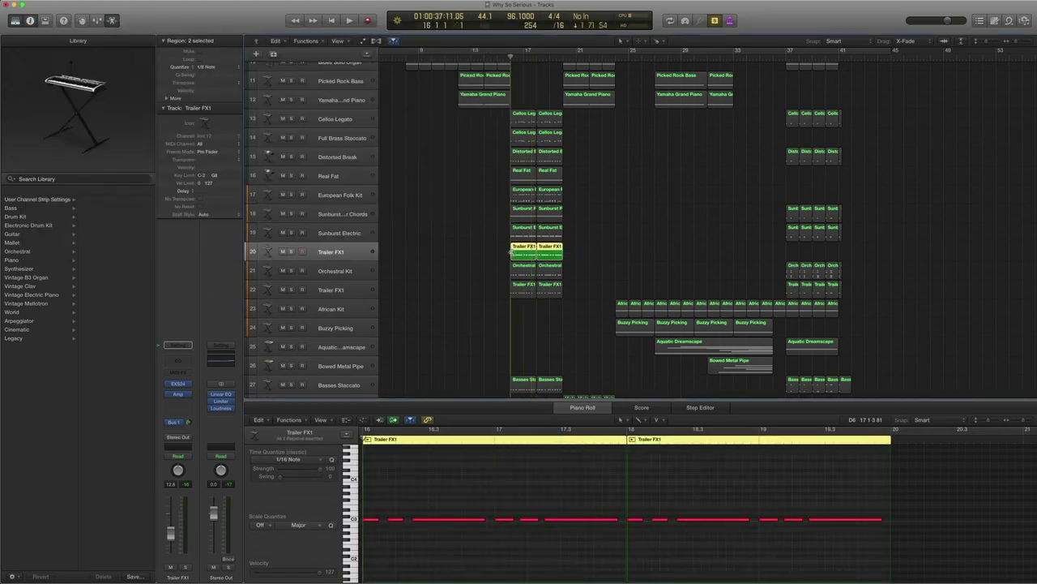
{"action": "key", "text": "period"}
{"action": "key", "text": "space"}
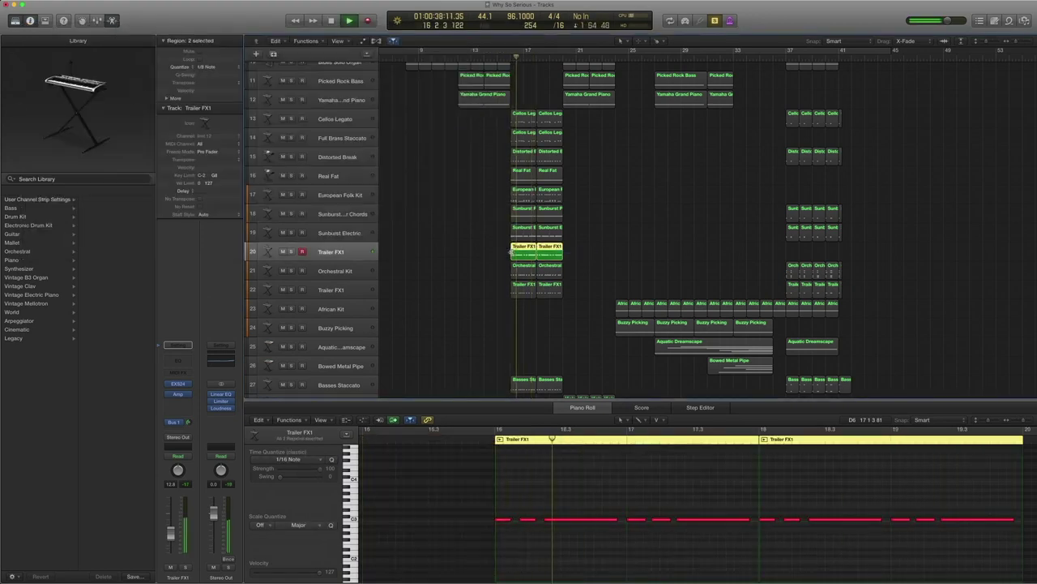
{"action": "key", "text": "space"}
Select the two early Trailer FX1 regions on track 22 and play them soloed
{"action": "left_click", "coordinate": [312, 289]}
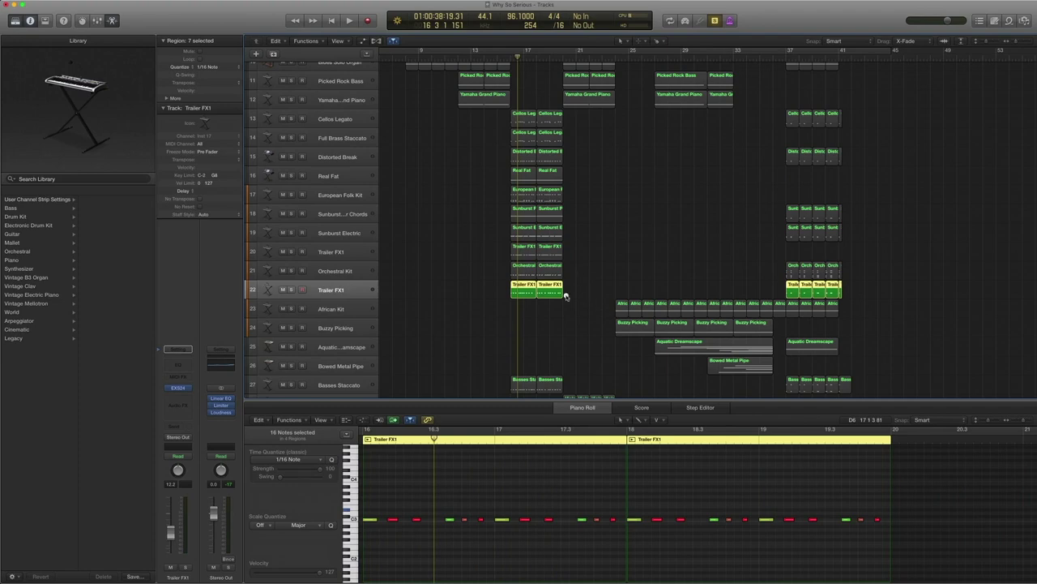
{"action": "left_click_drag", "start_coordinate": [566, 296], "coordinate": [484, 295]}
{"action": "key", "text": "space"}
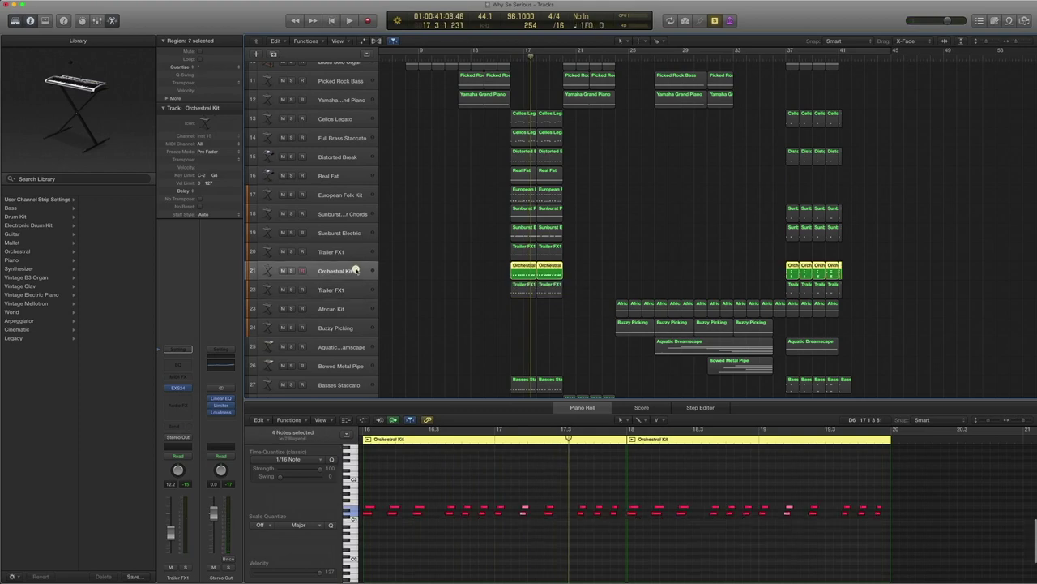
Check the Orchestral Kit track's library patch and piano roll notes, and play its two early regions soloed
{"action": "left_click", "coordinate": [357, 271]}
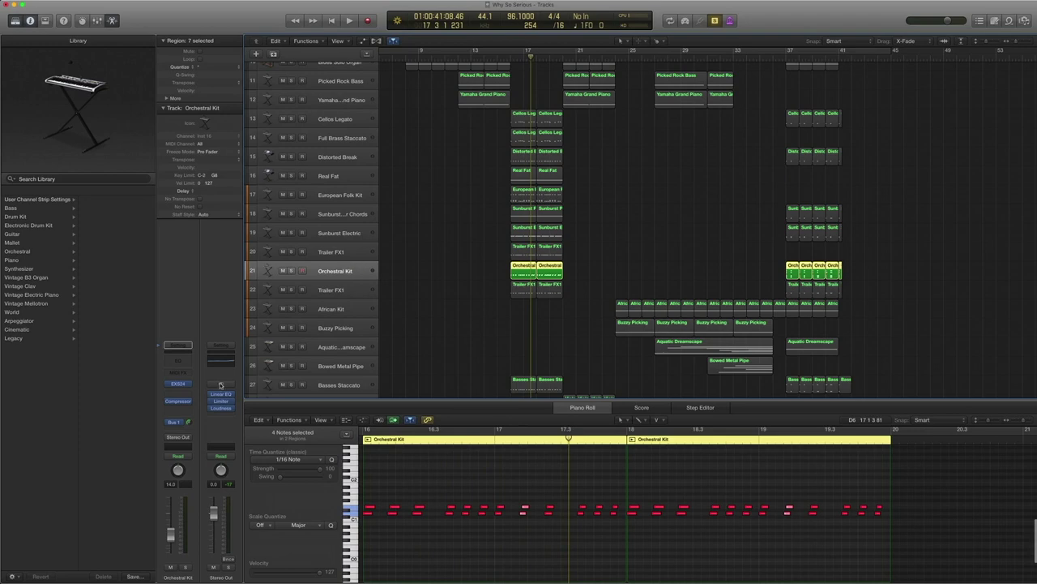
{"action": "left_click", "coordinate": [161, 384]}
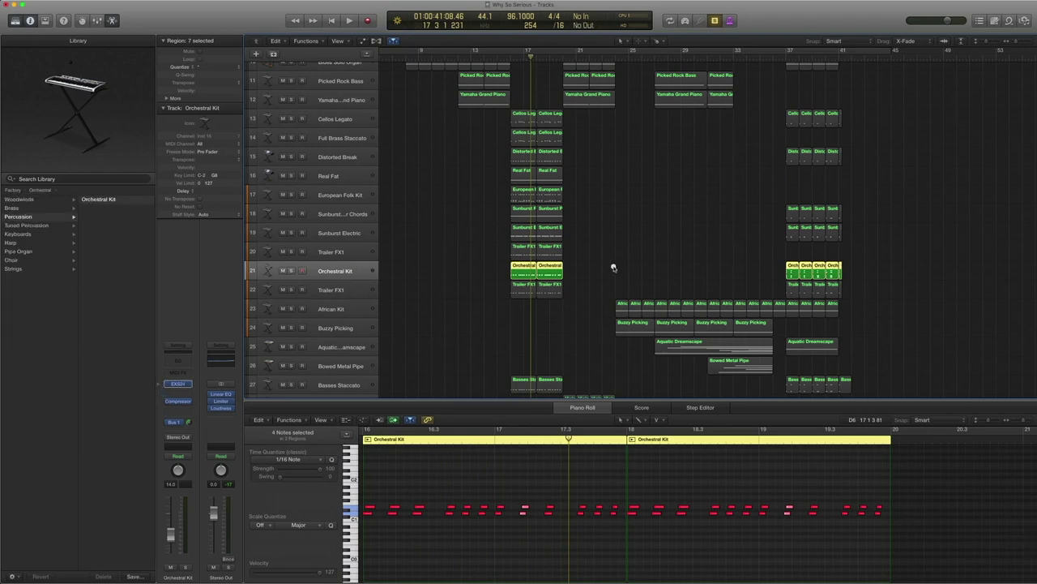
{"action": "left_click_drag", "start_coordinate": [613, 267], "coordinate": [484, 269]}
{"action": "key", "text": "space"}
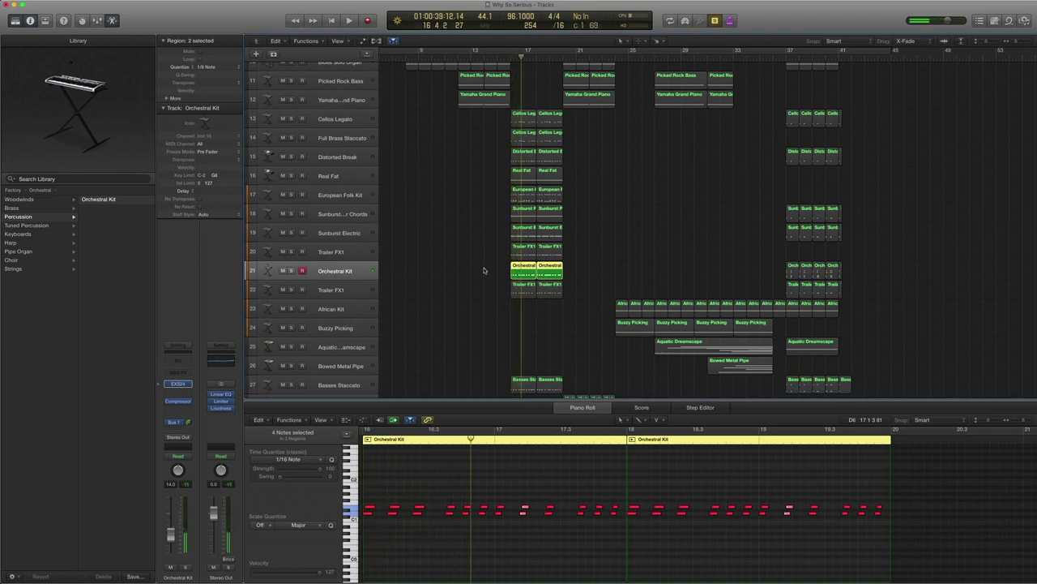
{"action": "scroll", "coordinate": [16, 221], "scroll_direction": "left", "scroll_amount": 3}
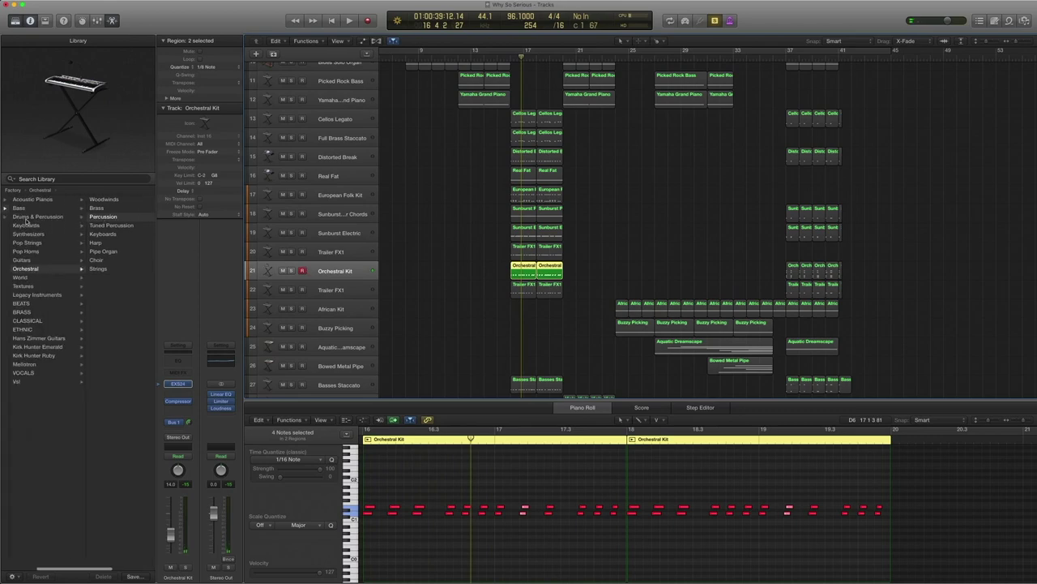
{"action": "scroll", "coordinate": [49, 268], "scroll_direction": "right", "scroll_amount": 3}
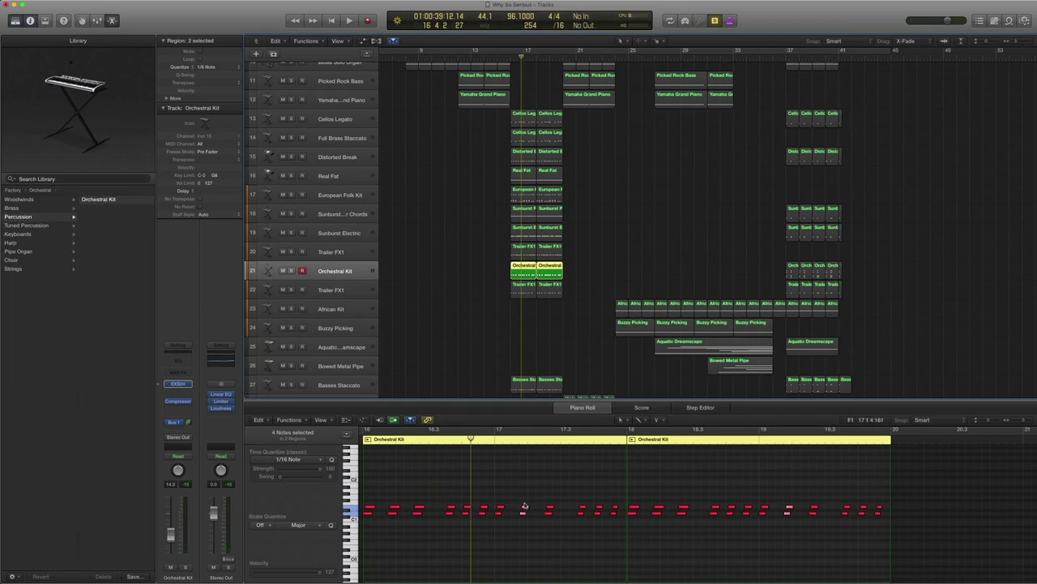
{"action": "scroll", "coordinate": [736, 519], "scroll_direction": "left", "scroll_amount": 4}
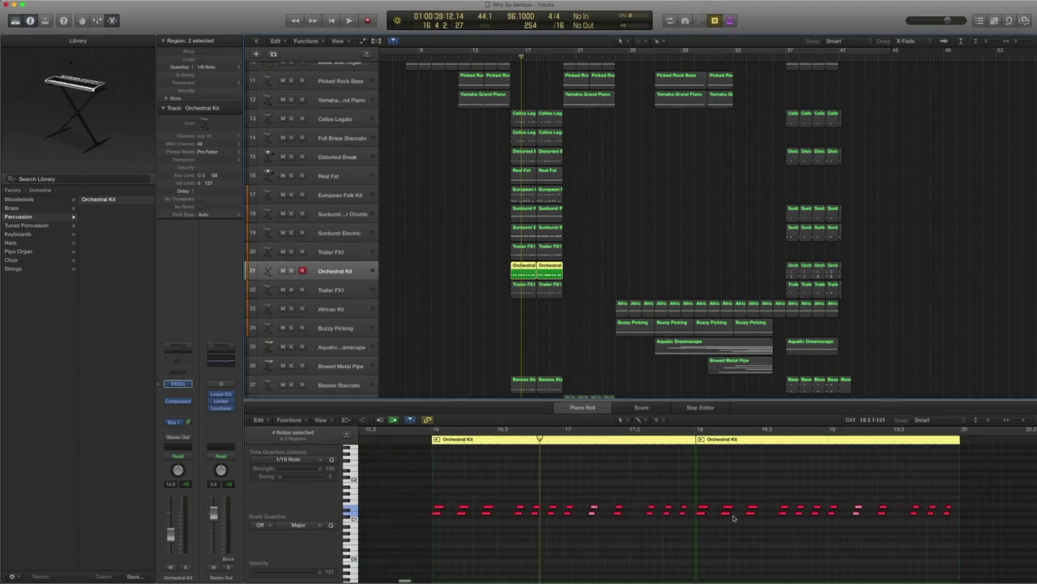
{"action": "scroll", "coordinate": [691, 502], "scroll_direction": "right", "scroll_amount": 4}
{"action": "scroll", "coordinate": [690, 503], "scroll_direction": "left", "scroll_amount": 1}
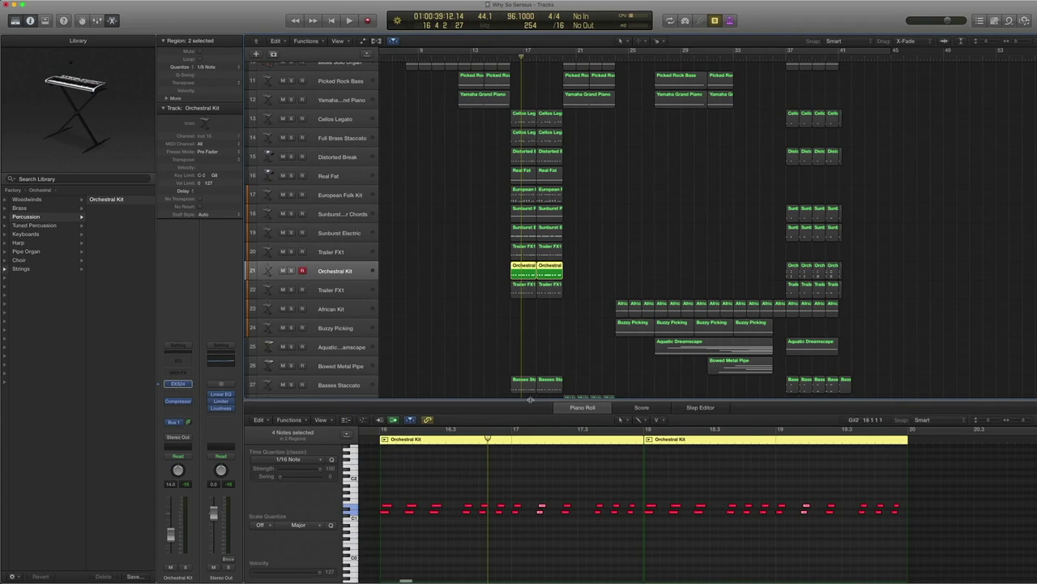
Select the early regions of European Folk Kit, both Trailer FX1 tracks and Orchestral Kit, and play them soloed together
{"action": "left_click", "coordinate": [572, 353]}
{"action": "left_click_drag", "start_coordinate": [581, 307], "coordinate": [508, 252]}
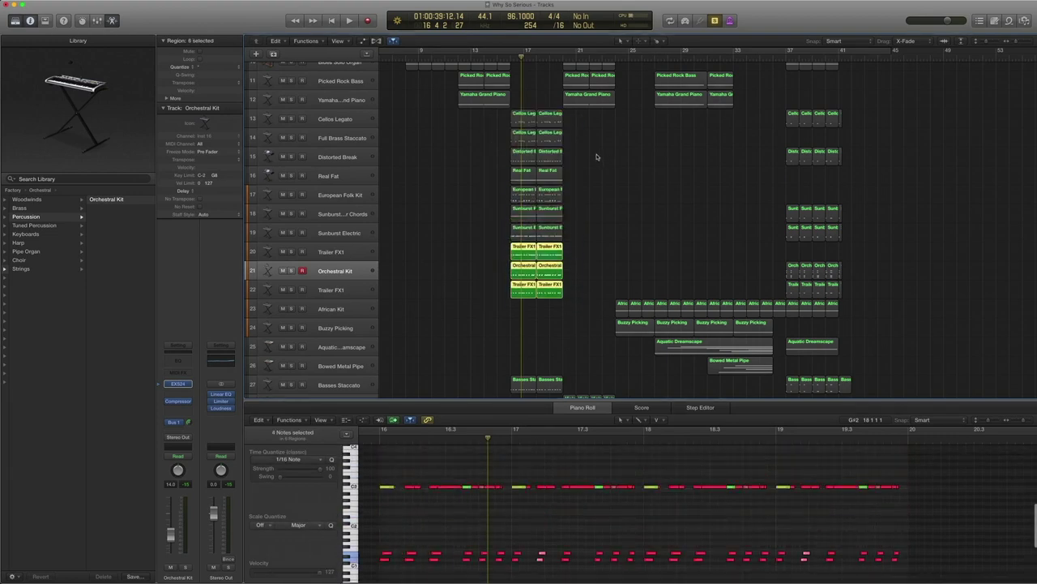
{"action": "left_click_drag", "start_coordinate": [582, 194], "coordinate": [514, 195]}
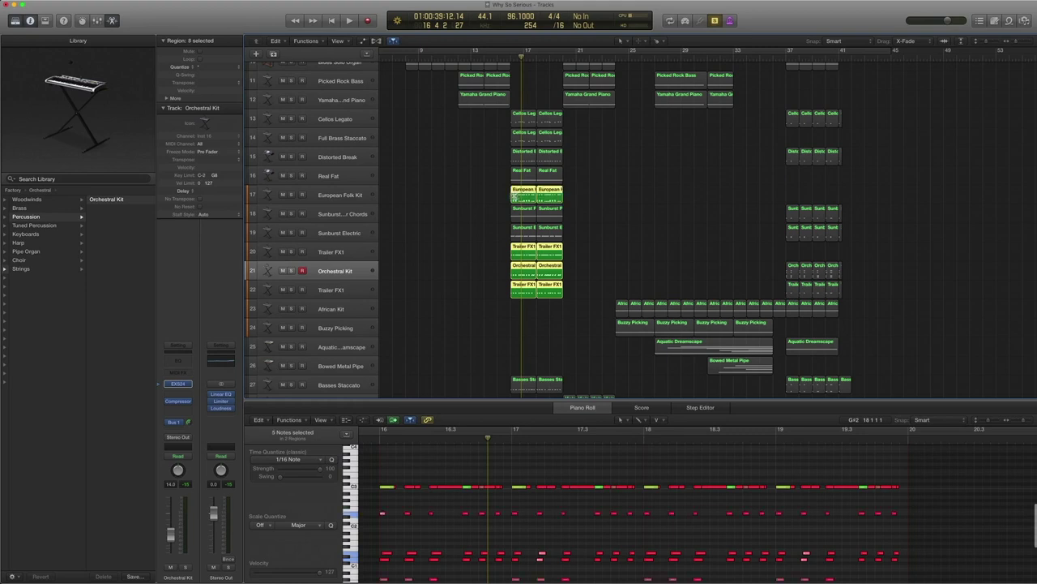
{"action": "key", "text": "space"}
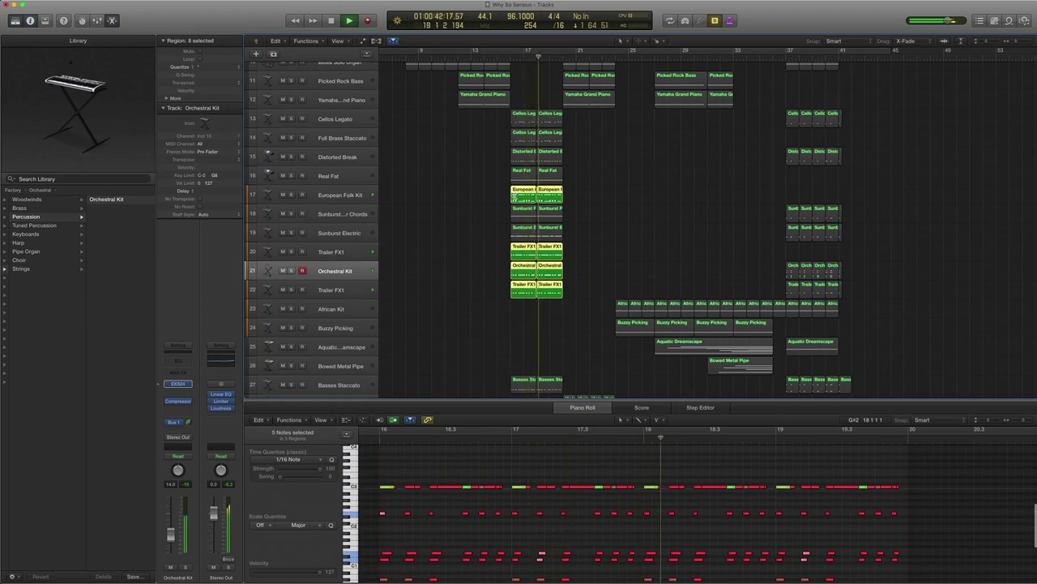
Select the two early Basses Staccato regions on track 27 and play them soloed from bar 16
{"action": "scroll", "coordinate": [484, 198], "scroll_direction": "down", "scroll_amount": 6}
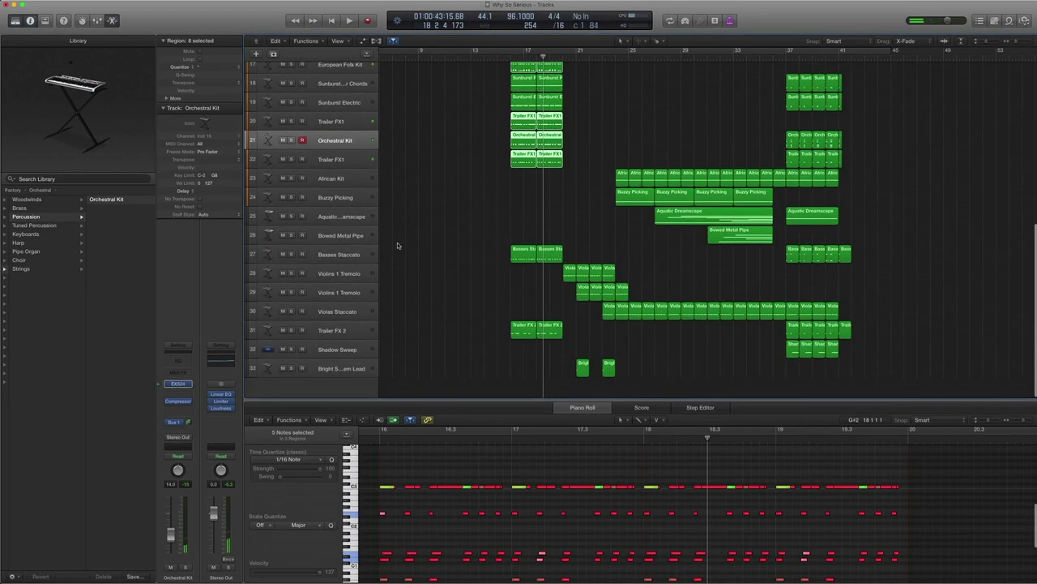
{"action": "left_click", "coordinate": [340, 254]}
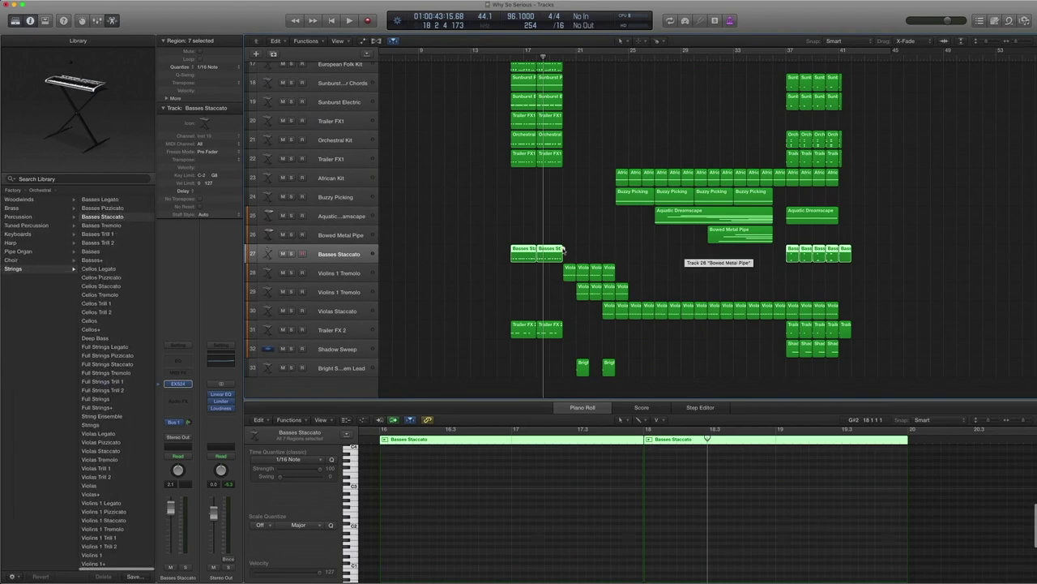
{"action": "left_click_drag", "start_coordinate": [565, 250], "coordinate": [510, 249]}
{"action": "key", "text": "comma"}
{"action": "key", "text": "comma"}
{"action": "key", "text": "comma"}
{"action": "key", "text": "comma"}
{"action": "key", "text": "period"}
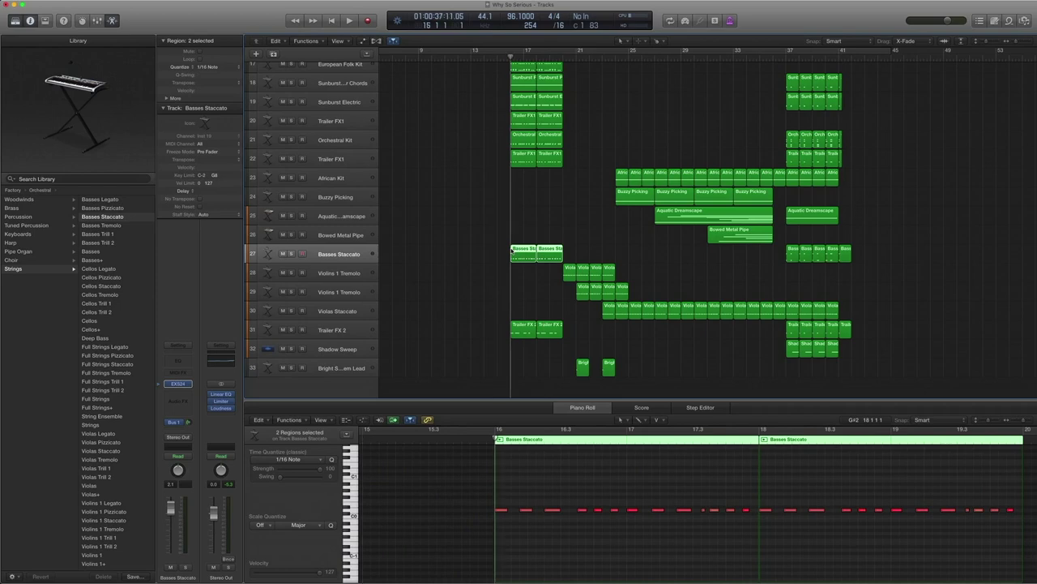
{"action": "key", "text": "ctrl+s"}
{"action": "key", "text": "space"}
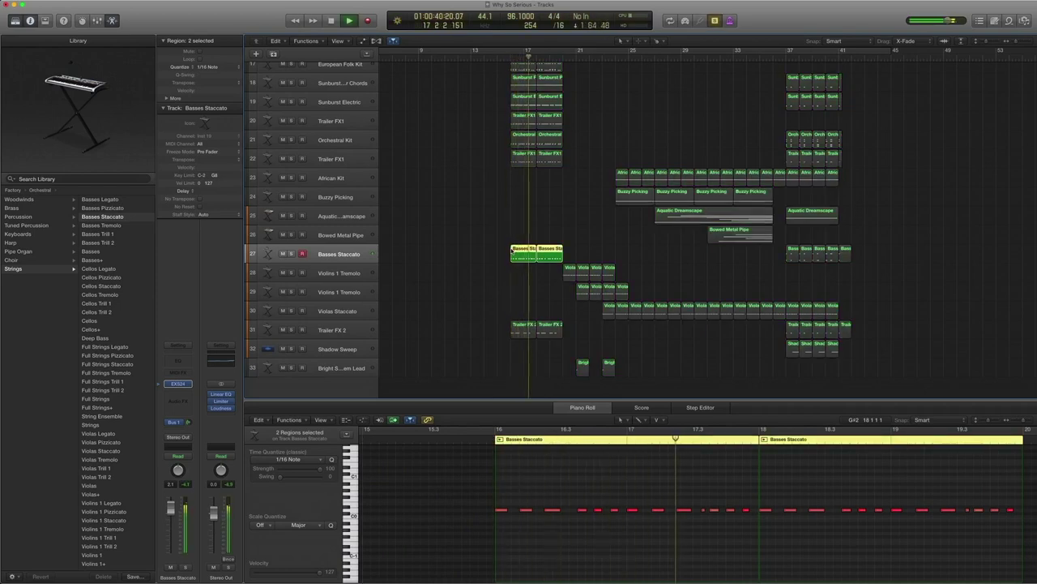
Show the Trailer FX 2 patch on track 31 and play its two early regions soloed from bar 16
{"action": "left_click", "coordinate": [364, 337]}
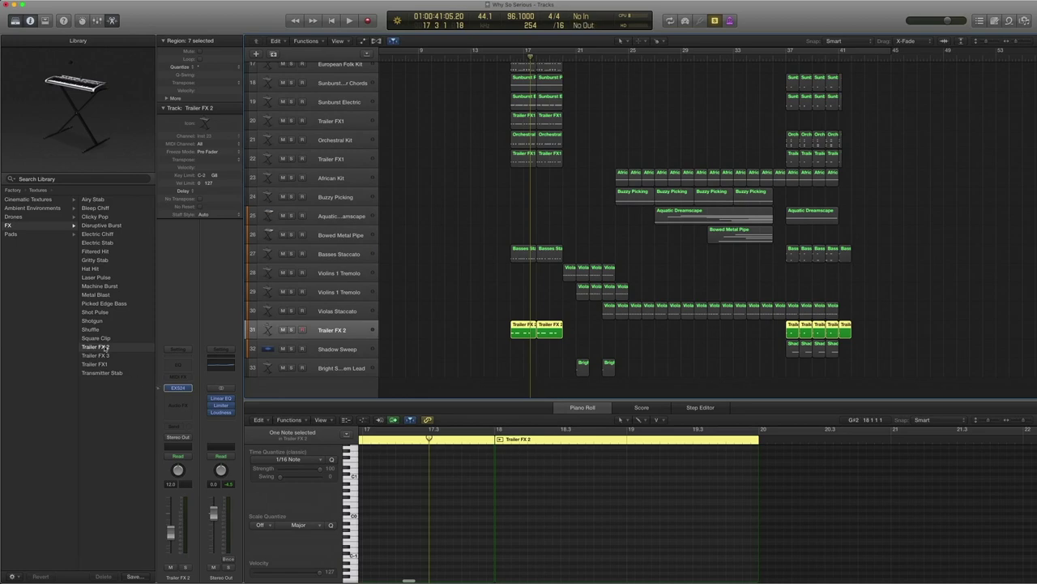
{"action": "left_click_drag", "start_coordinate": [587, 346], "coordinate": [512, 328]}
{"action": "key", "text": "comma"}
{"action": "key", "text": "comma"}
{"action": "key", "text": "space"}
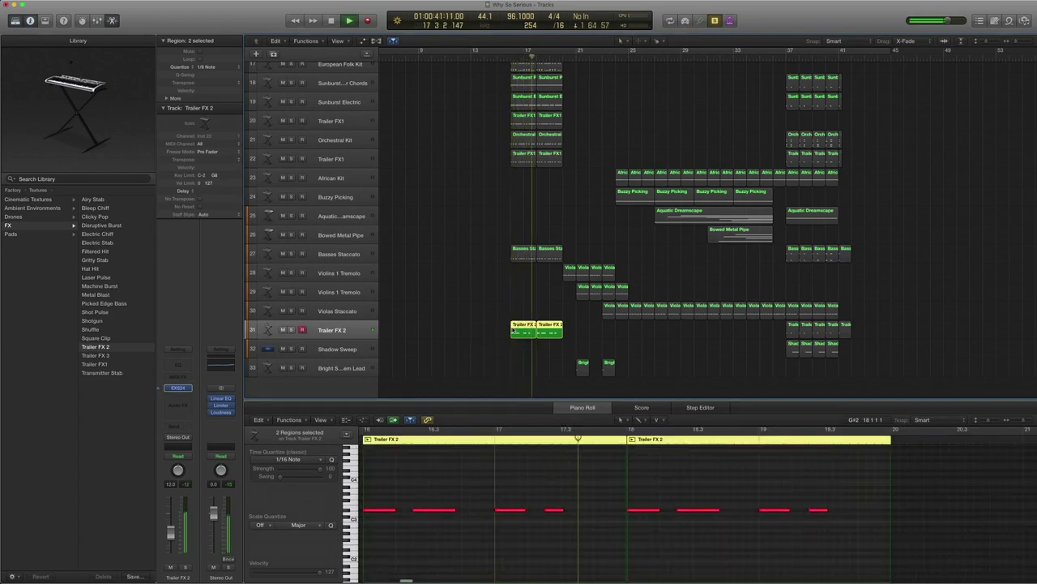
{"action": "key", "text": "space"}
Turn off solo and play the full arrangement from bar 16
{"action": "key", "text": "ctrl+s"}
{"action": "key", "text": "comma"}
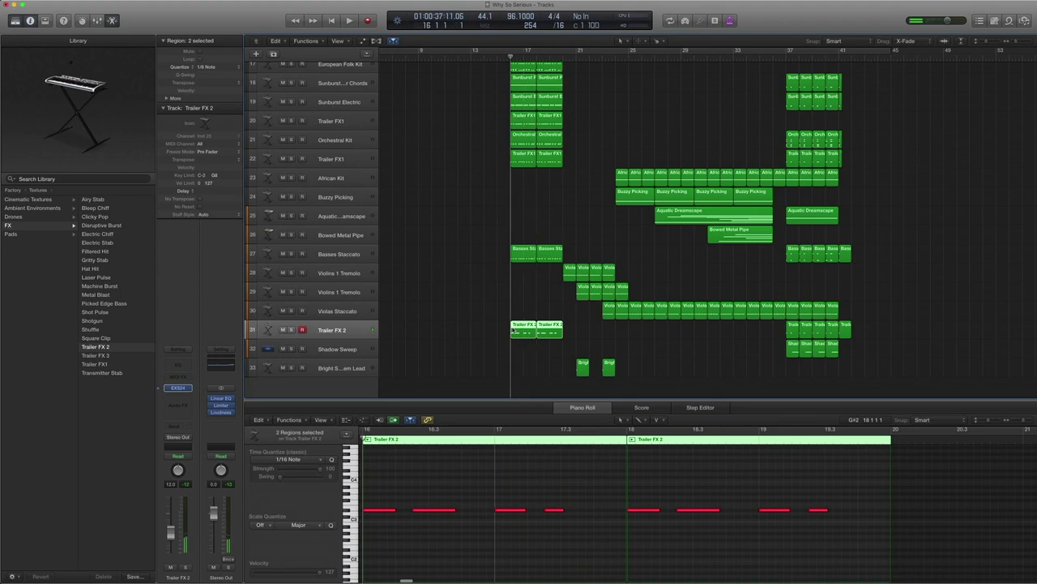
{"action": "key", "text": "space"}
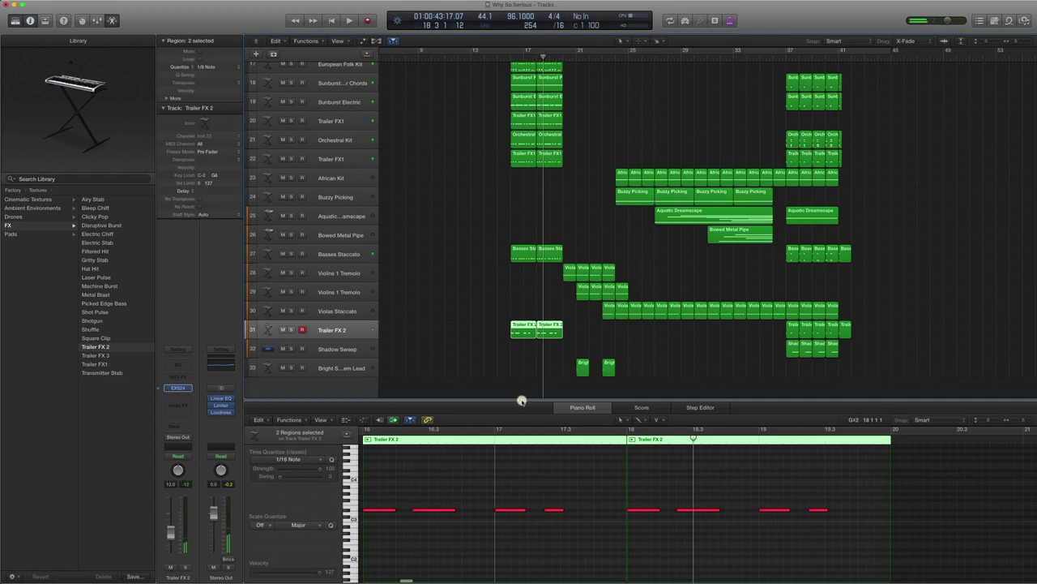
Hide the piano roll editor and move the playhead to bar 20
{"action": "key", "text": "p"}
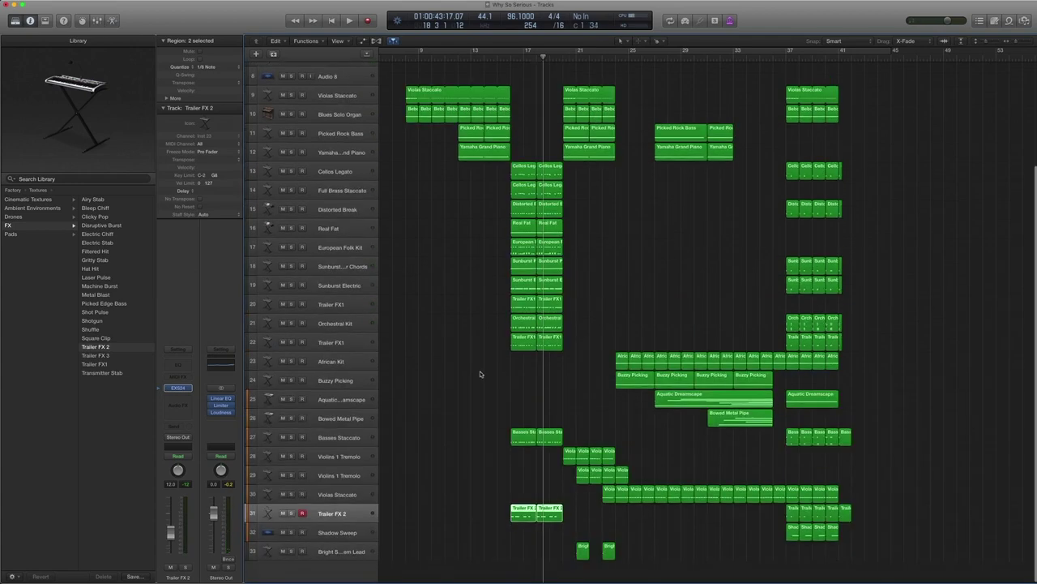
{"action": "scroll", "coordinate": [470, 367], "scroll_direction": "right", "scroll_amount": 3}
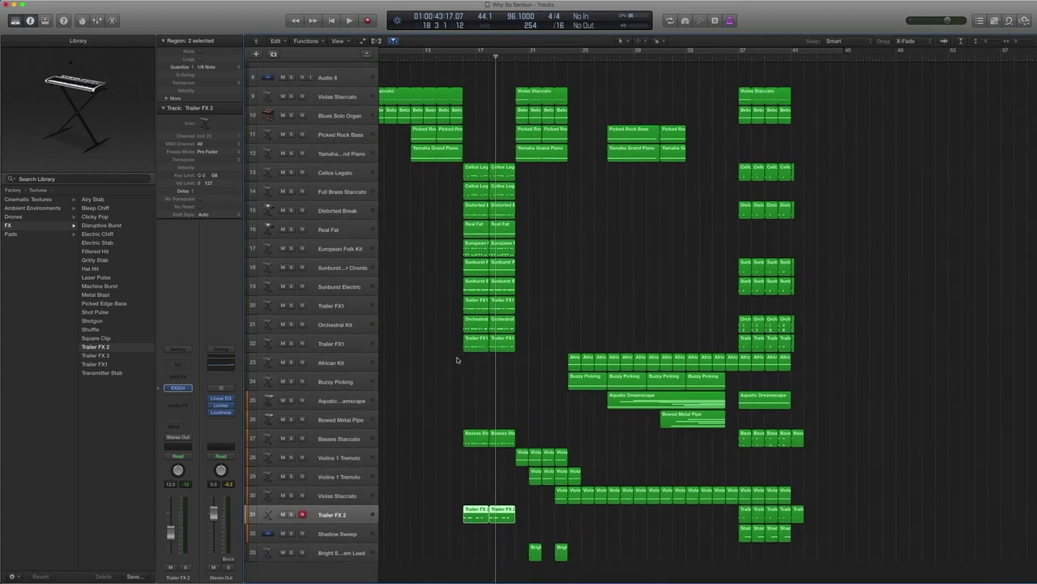
{"action": "key", "text": "period"}
{"action": "key", "text": "comma"}
{"action": "key", "text": "comma"}
{"action": "key", "text": "period"}
{"action": "key", "text": "period"}
{"action": "key", "text": "period"}
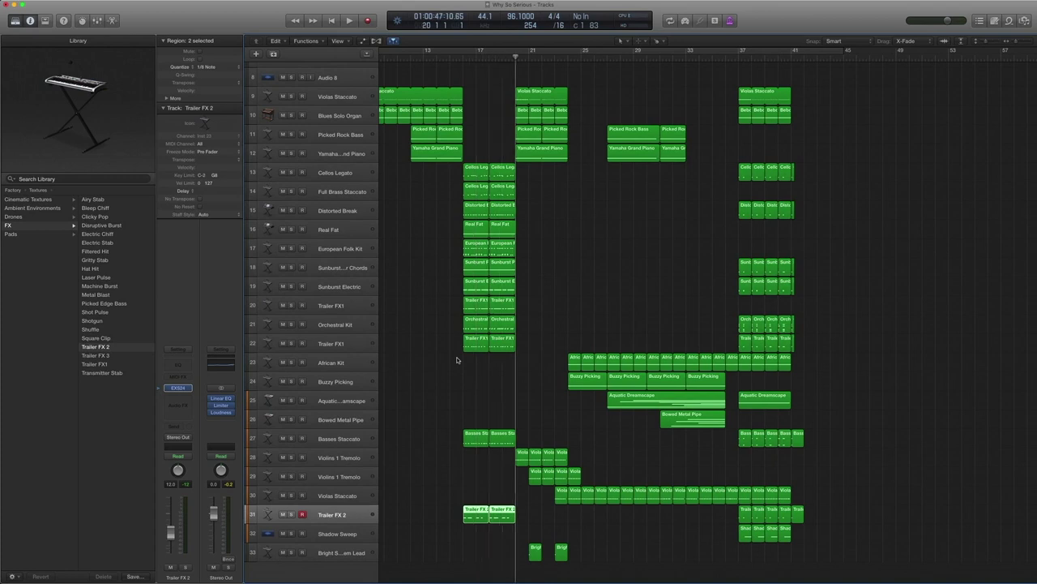
{"action": "key", "text": "comma"}
{"action": "key", "text": "period"}
Play the Violas Staccato, Blues Solo Organ, Picked Rock Bass and Yamaha Grand Piano regions soloed from bar 20, and turn solo off
{"action": "left_click_drag", "start_coordinate": [572, 193], "coordinate": [519, 88]}
{"action": "key", "text": "ctrl+s"}
{"action": "key", "text": "space"}
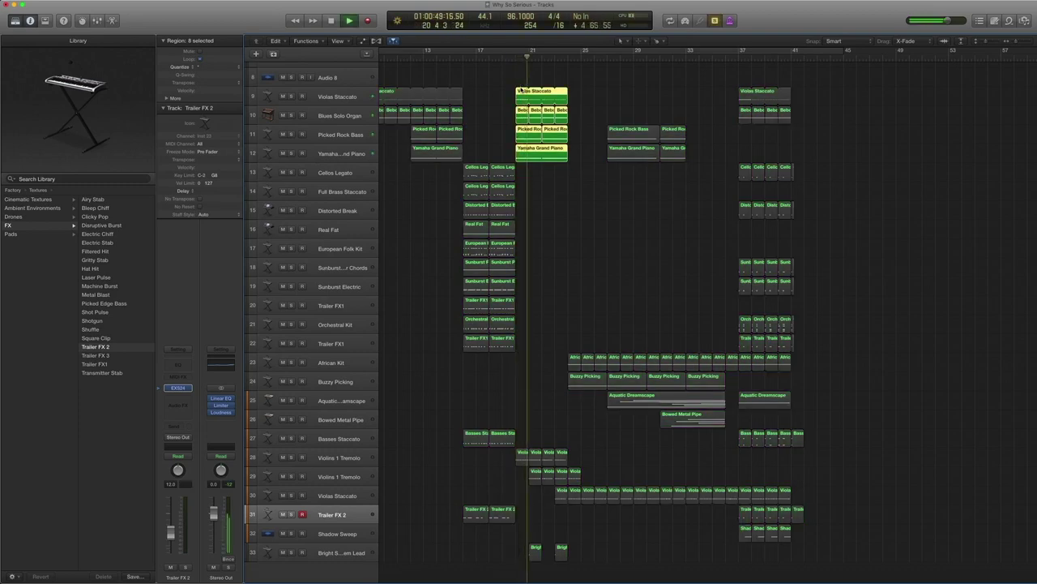
{"action": "key", "text": "space"}
{"action": "key", "text": "ctrl+s"}
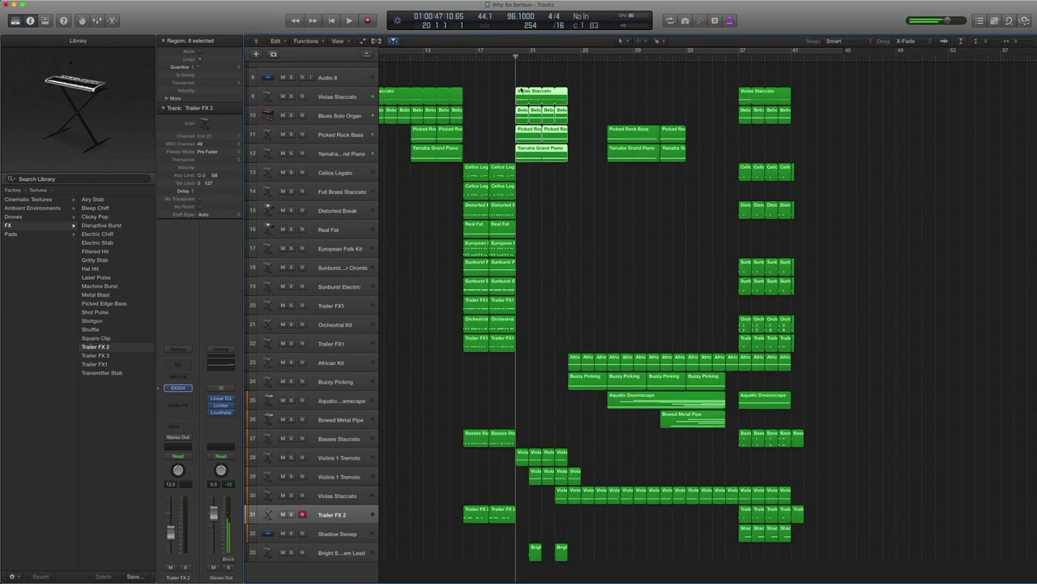
Select the Violins 1 Tremolo track 28, inspect its volume automation, and hide the automation again
{"action": "left_click", "coordinate": [340, 456]}
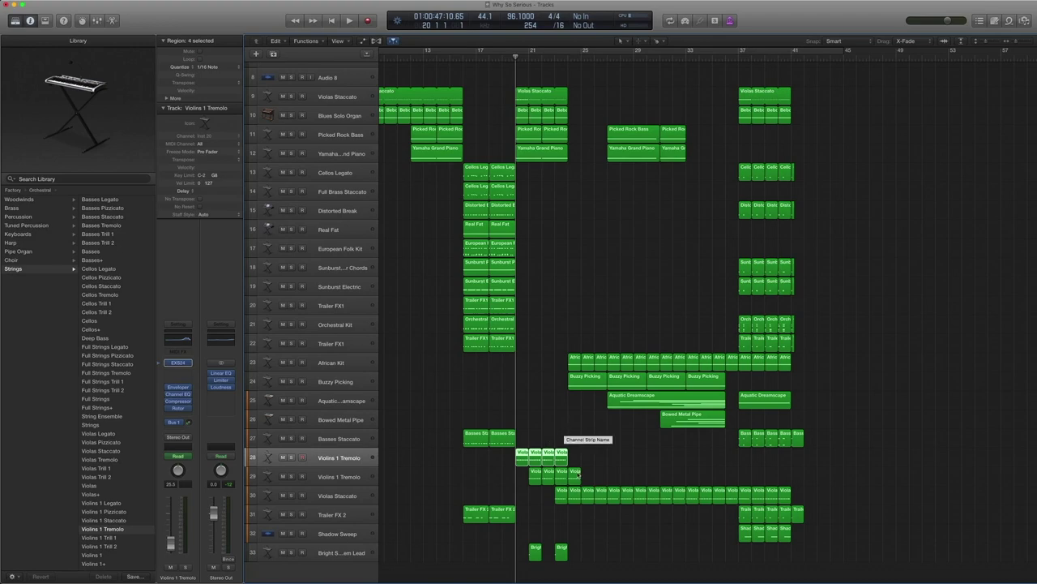
{"action": "key", "text": "a"}
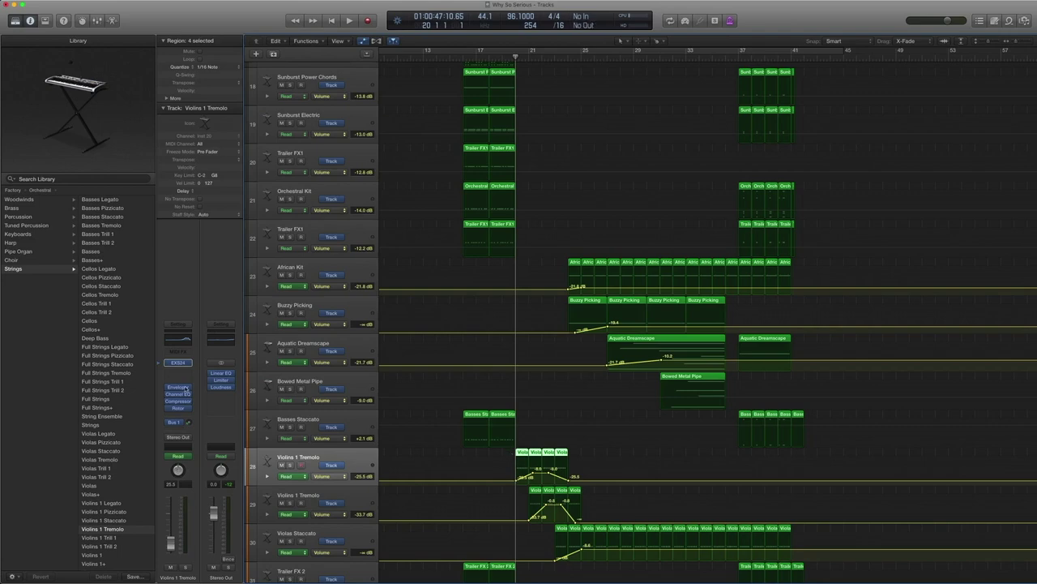
{"action": "key", "text": "ctrl+a"}
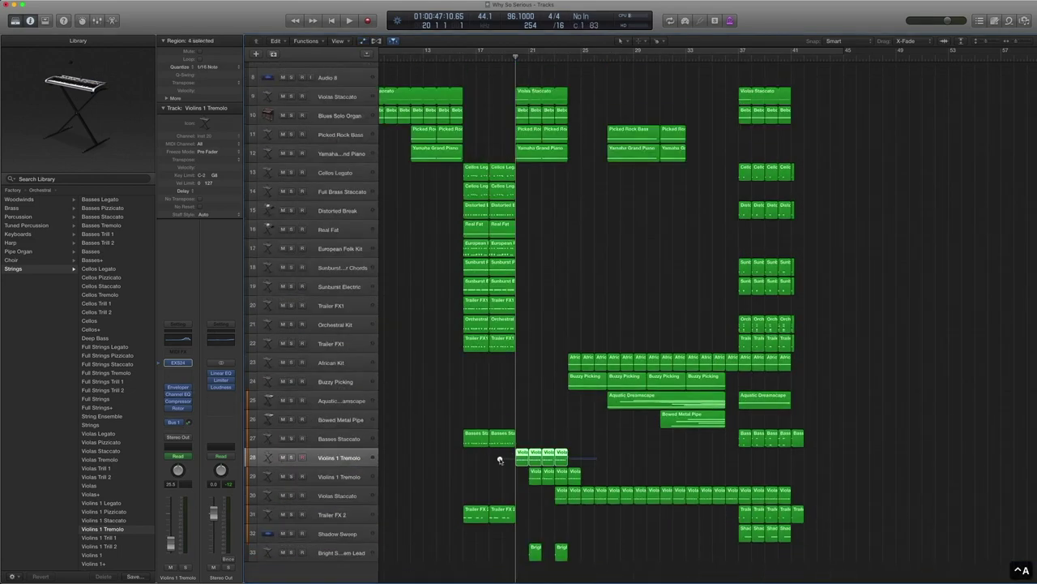
Play the four Violins 1 Tremolo regions on track 28 soloed from bar 20, and replay them
{"action": "key", "text": "ctrl+s"}
{"action": "key", "text": "space"}
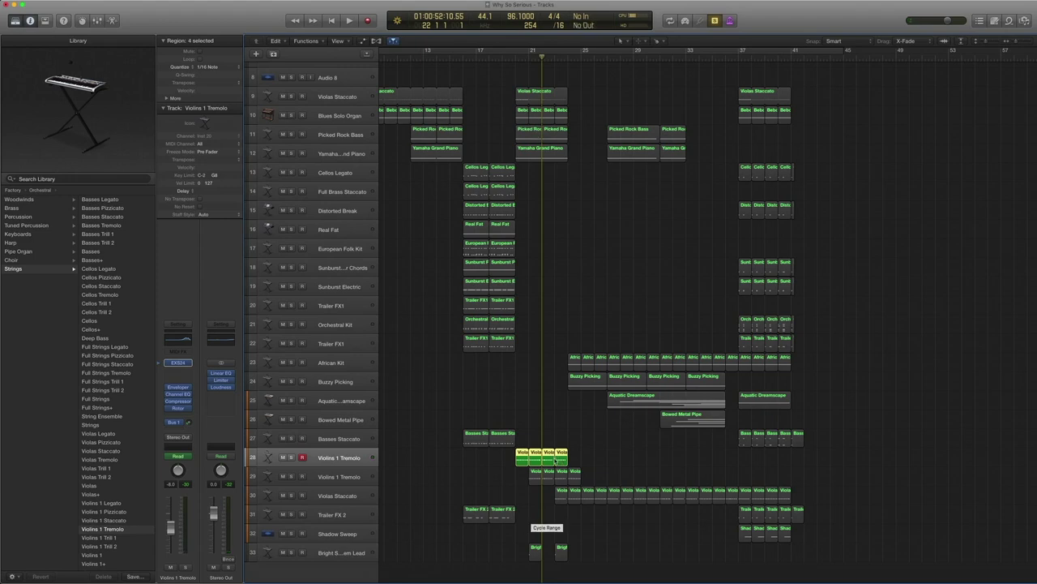
{"action": "left_click_drag", "start_coordinate": [587, 457], "coordinate": [506, 462]}
{"action": "key", "text": "comma"}
{"action": "key", "text": "comma"}
{"action": "key", "text": "space"}
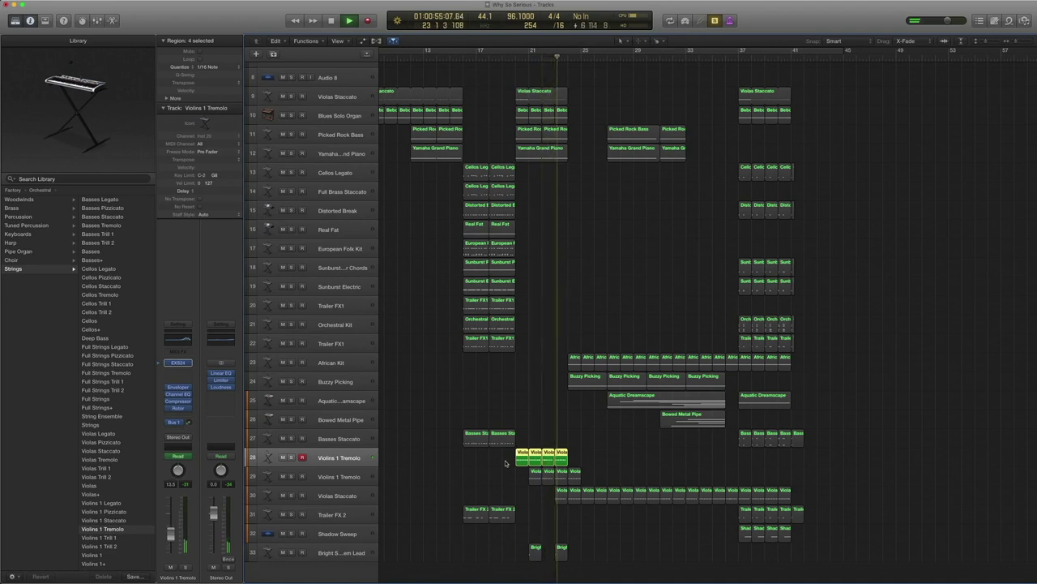
{"action": "key", "text": "space"}
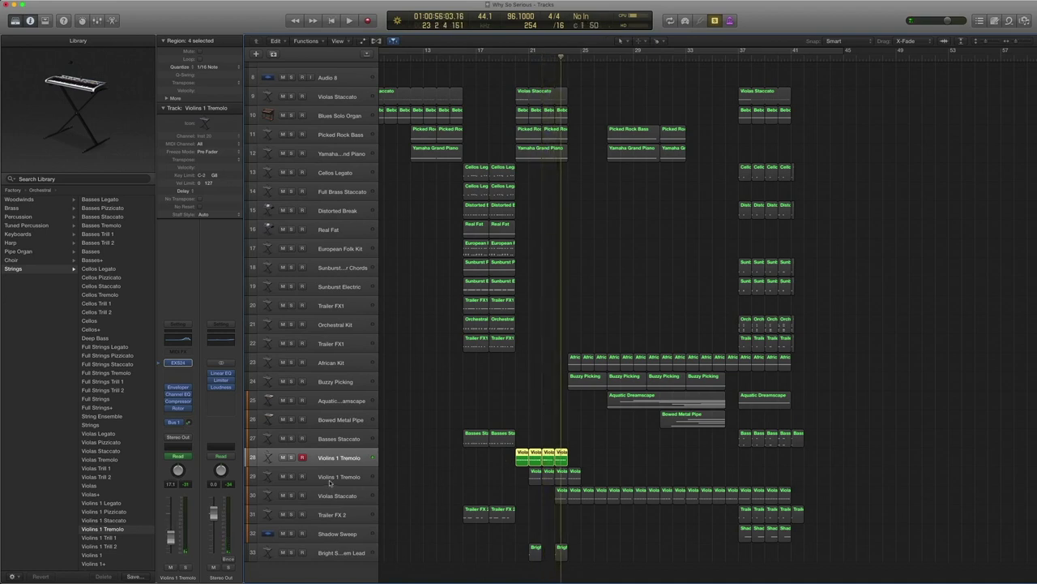
Compare the channel strip effects of the two Violins 1 Tremolo tracks, 28 and 29
{"action": "left_click", "coordinate": [330, 481]}
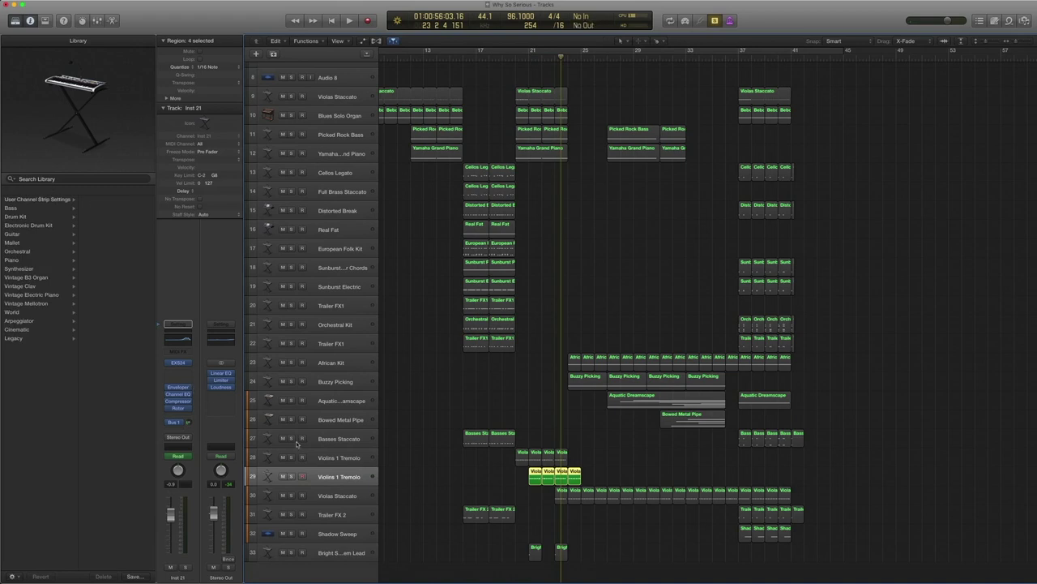
{"action": "left_click", "coordinate": [313, 449]}
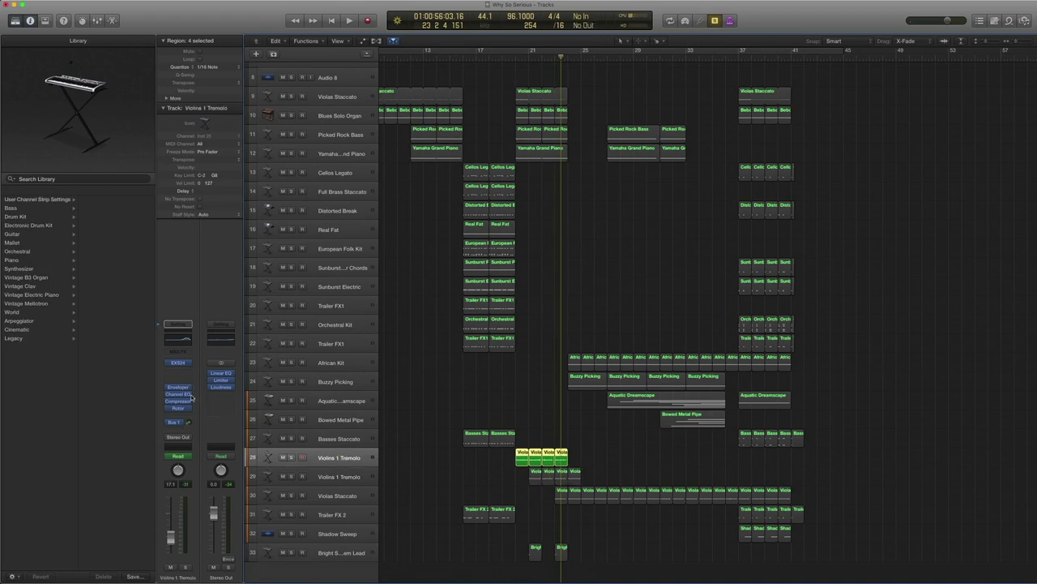
{"action": "left_click", "coordinate": [337, 476]}
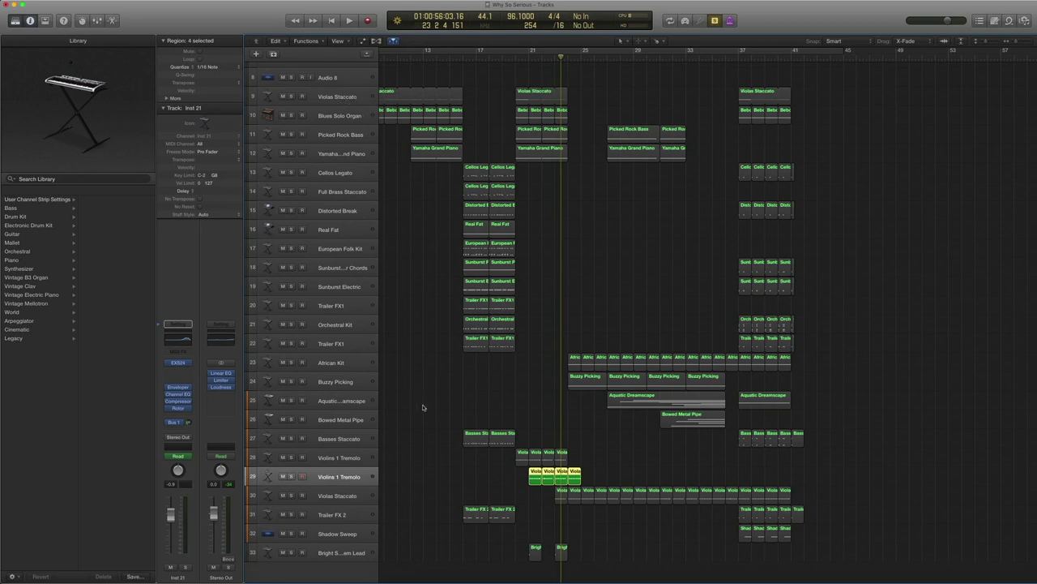
Play the four soloed Violins 1 Tremolo regions on track 29 from bar 22 with volume automation shown, and hide the automation
{"action": "left_click_drag", "start_coordinate": [601, 479], "coordinate": [533, 477]}
{"action": "key", "text": "comma"}
{"action": "key", "text": "comma"}
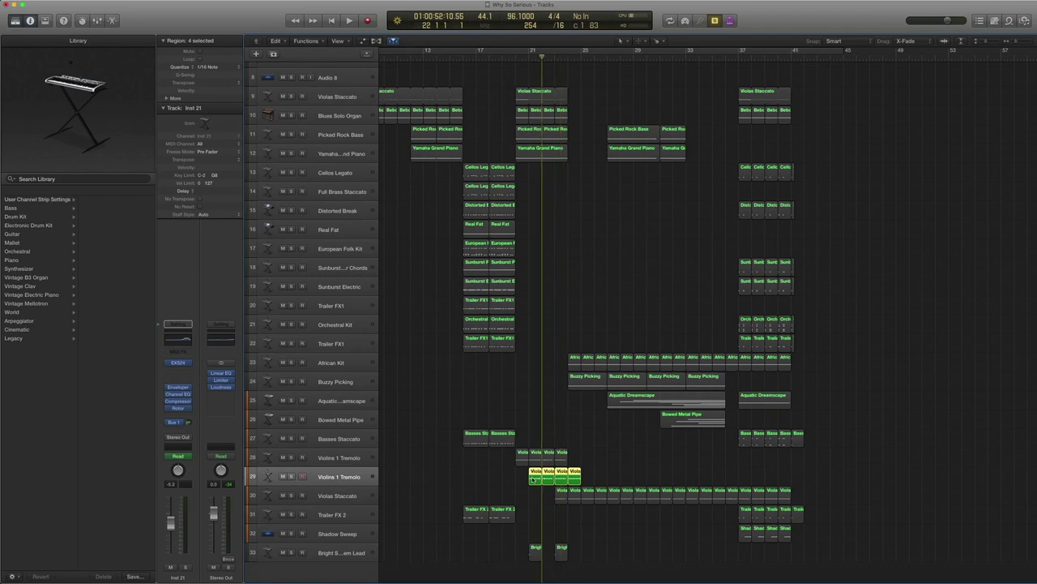
{"action": "key", "text": "ctrl+a"}
{"action": "key", "text": "space"}
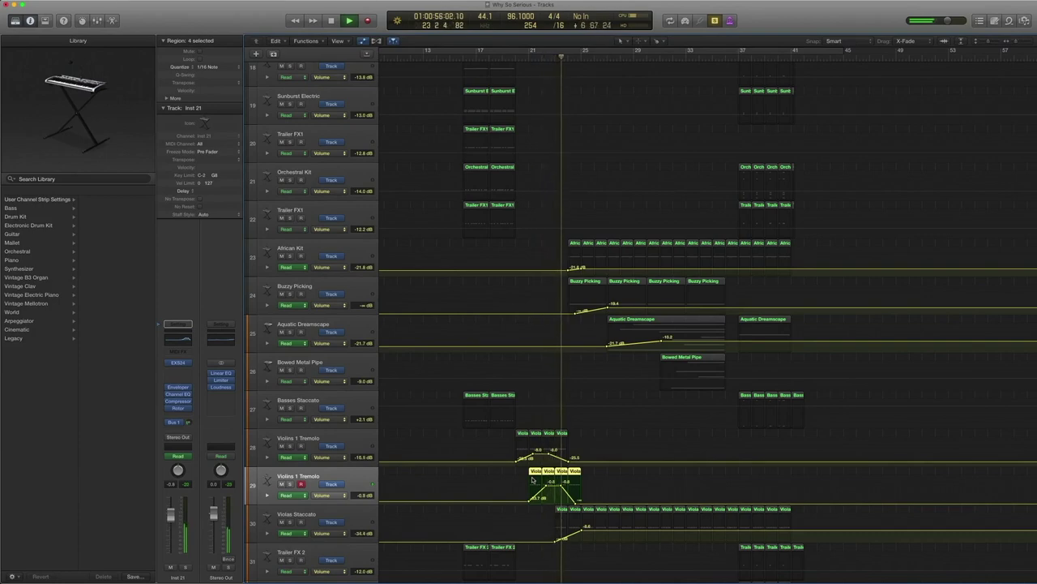
{"action": "key", "text": "super+Up"}
{"action": "key", "text": "super+Up"}
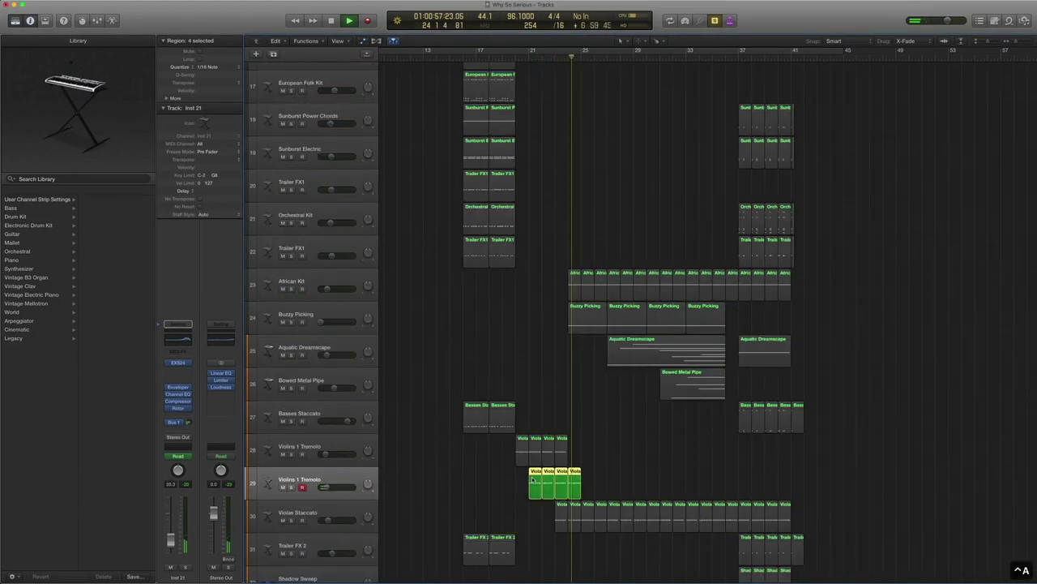
Play the regions of both Violins 1 Tremolo tracks soloed together with the Violas Staccato region from bar 20
{"action": "key", "text": "space"}
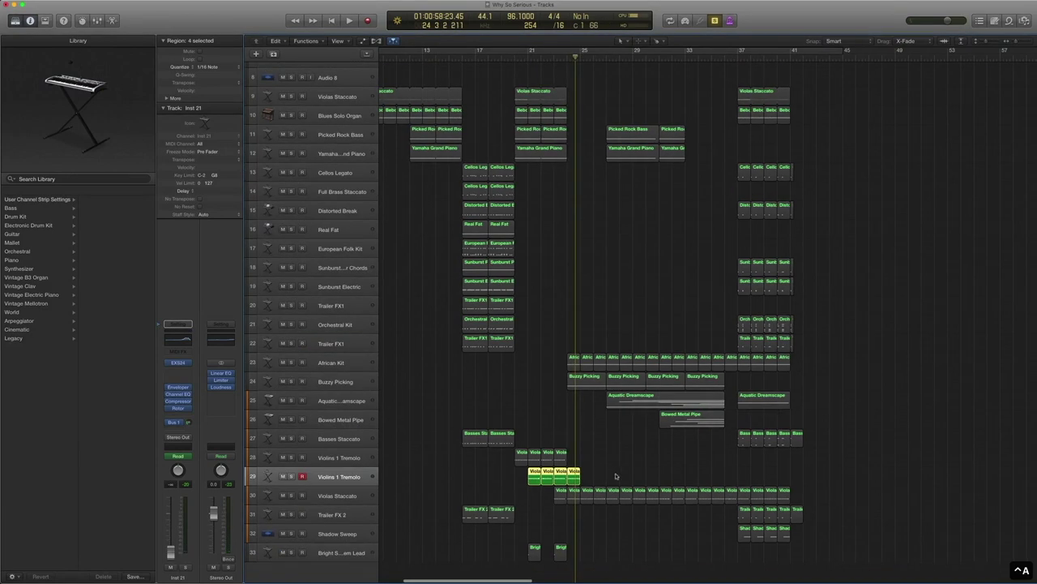
{"action": "left_click_drag", "start_coordinate": [616, 475], "coordinate": [509, 454]}
{"action": "left_click_drag", "start_coordinate": [587, 97], "coordinate": [507, 93]}
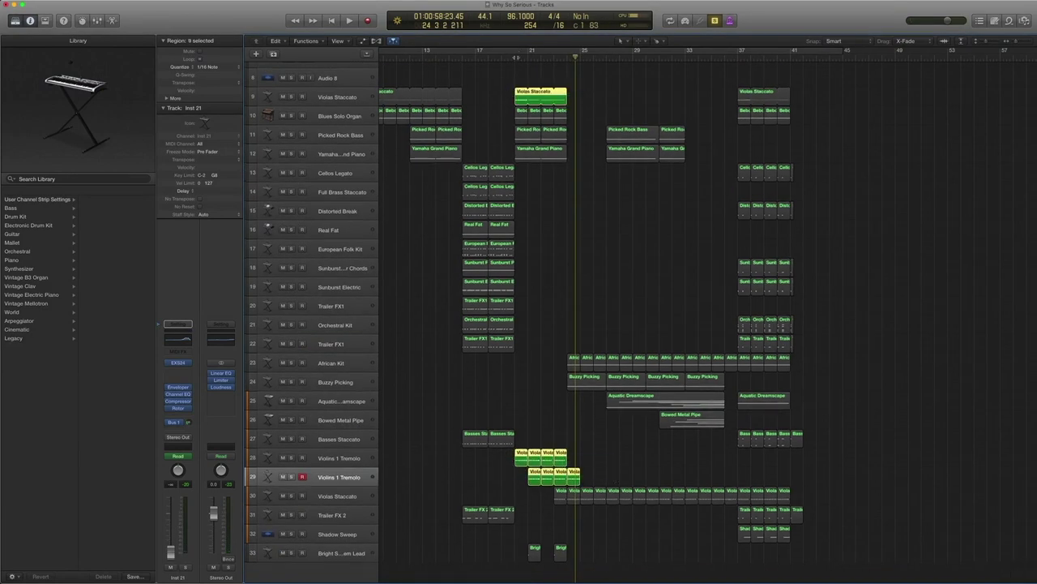
{"action": "left_click", "coordinate": [517, 59]}
{"action": "key", "text": "space"}
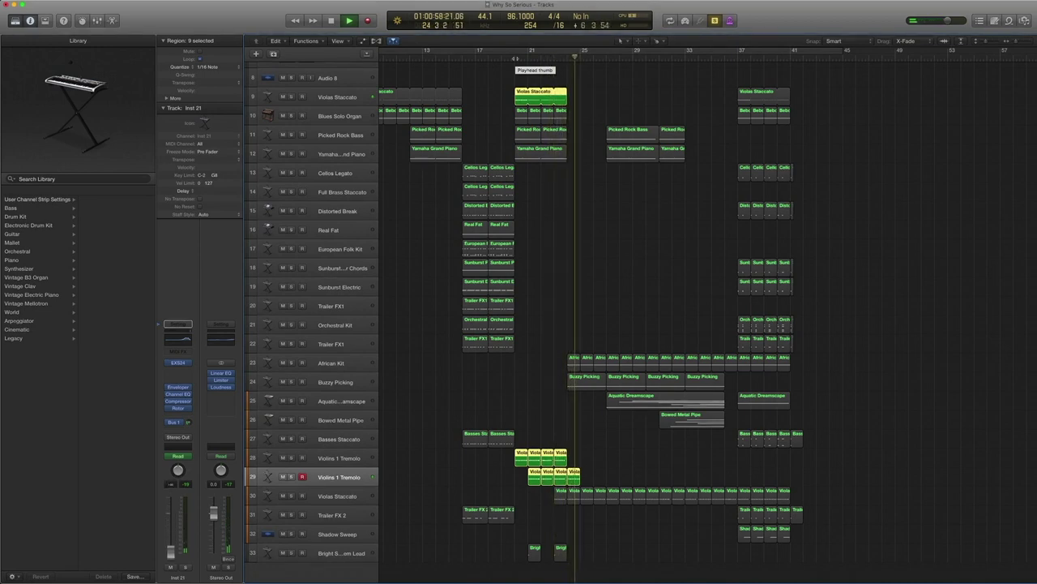
{"action": "key", "text": "space"}
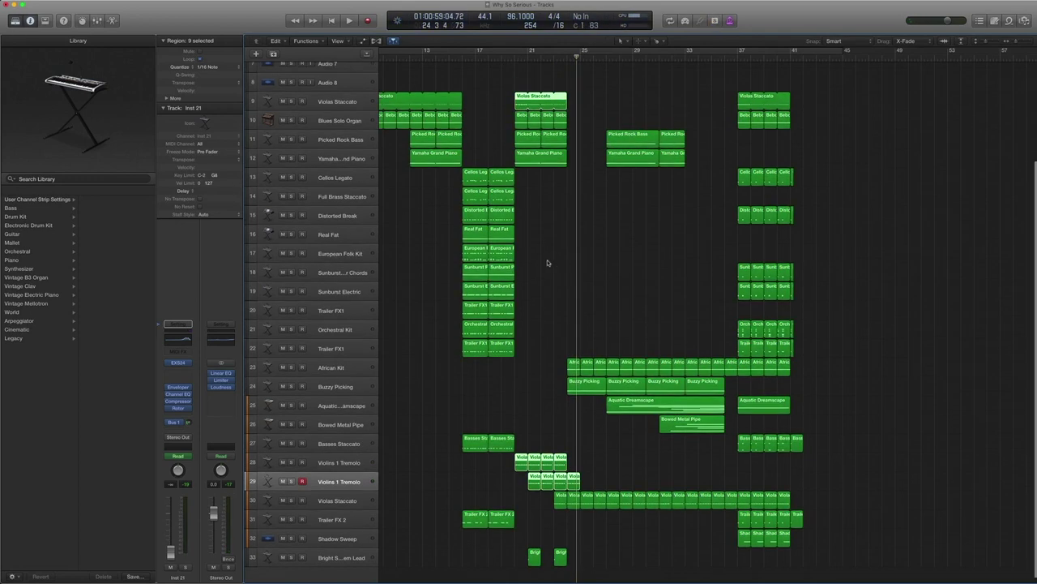
Turn solo off, select the African Kit track 23, and look up its EXS24 instrument in the African category of the World library
{"action": "scroll", "coordinate": [545, 259], "scroll_direction": "down", "scroll_amount": 1}
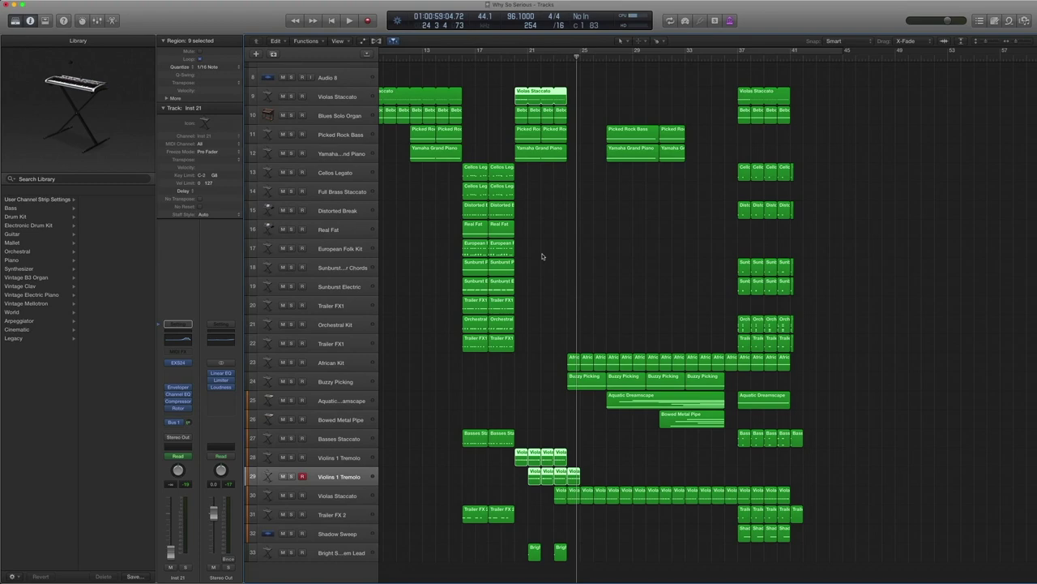
{"action": "scroll", "coordinate": [546, 316], "scroll_direction": "up", "scroll_amount": 1}
{"action": "scroll", "coordinate": [537, 443], "scroll_direction": "down", "scroll_amount": 1}
{"action": "left_click", "coordinate": [355, 362]}
{"action": "key", "text": "space"}
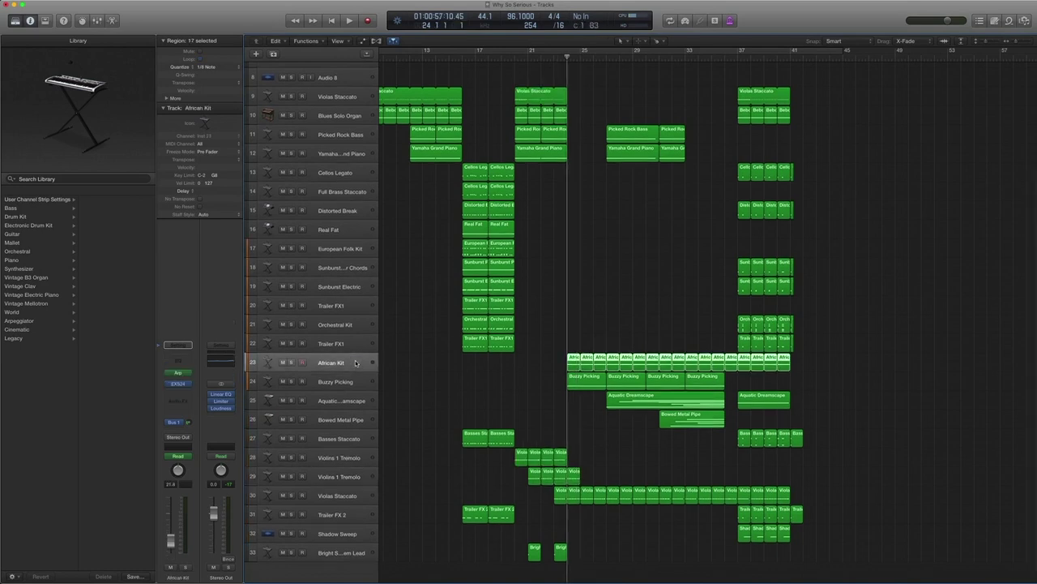
{"action": "left_click", "coordinate": [161, 386]}
{"action": "scroll", "coordinate": [96, 294], "scroll_direction": "left", "scroll_amount": 5}
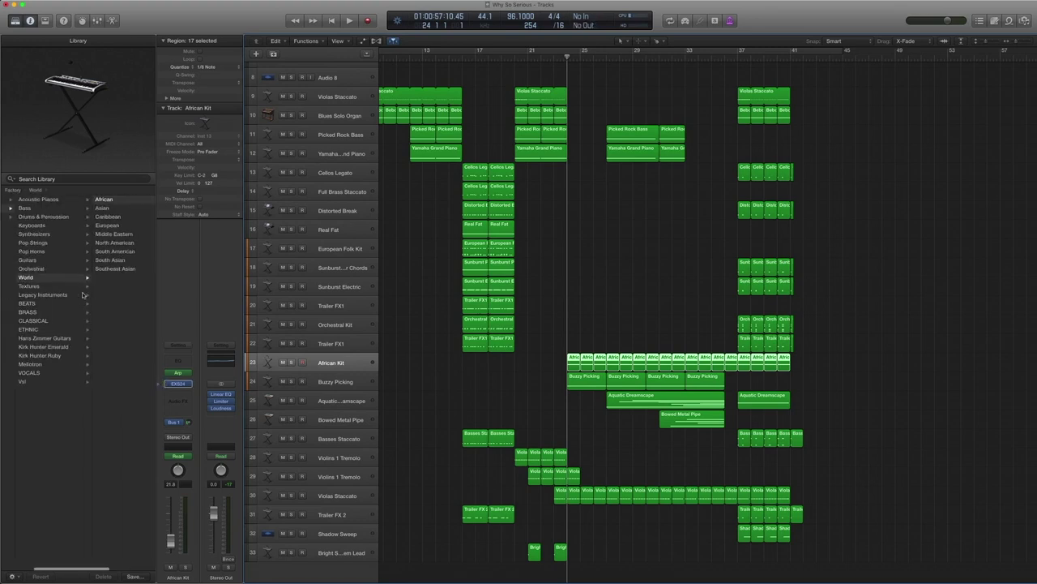
{"action": "left_click", "coordinate": [103, 200]}
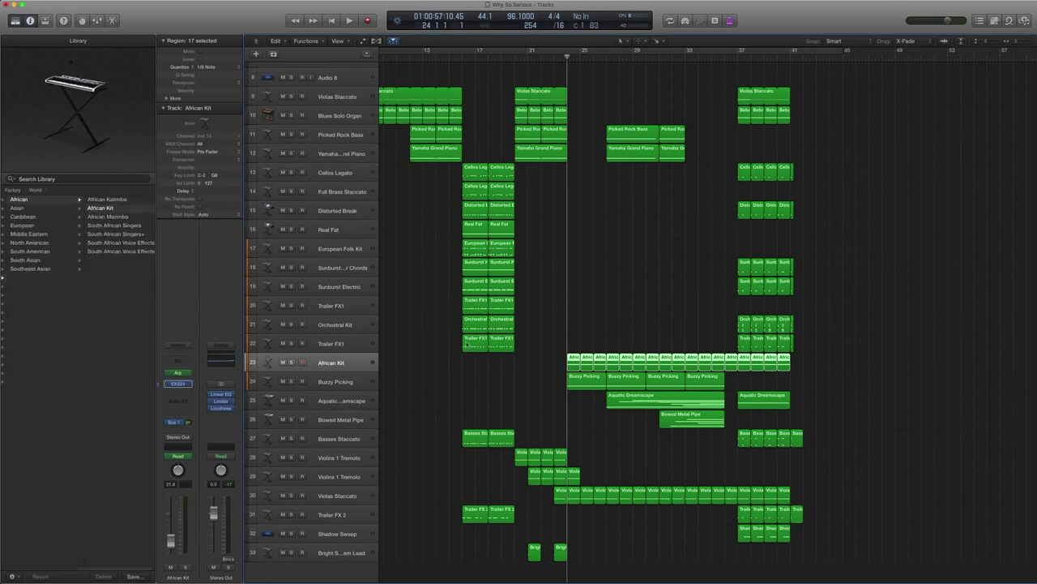
Open the African Kit regions in the Piano Roll and audition the sustained note in the first region
{"action": "double_click", "coordinate": [572, 362]}
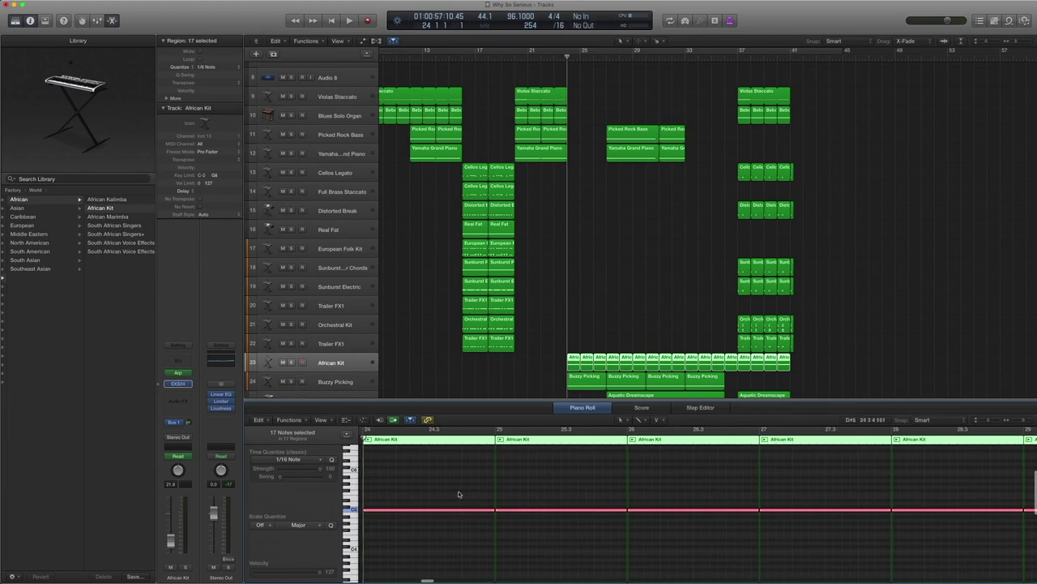
{"action": "scroll", "coordinate": [463, 494], "scroll_direction": "right", "scroll_amount": 3}
{"action": "left_click", "coordinate": [459, 509]}
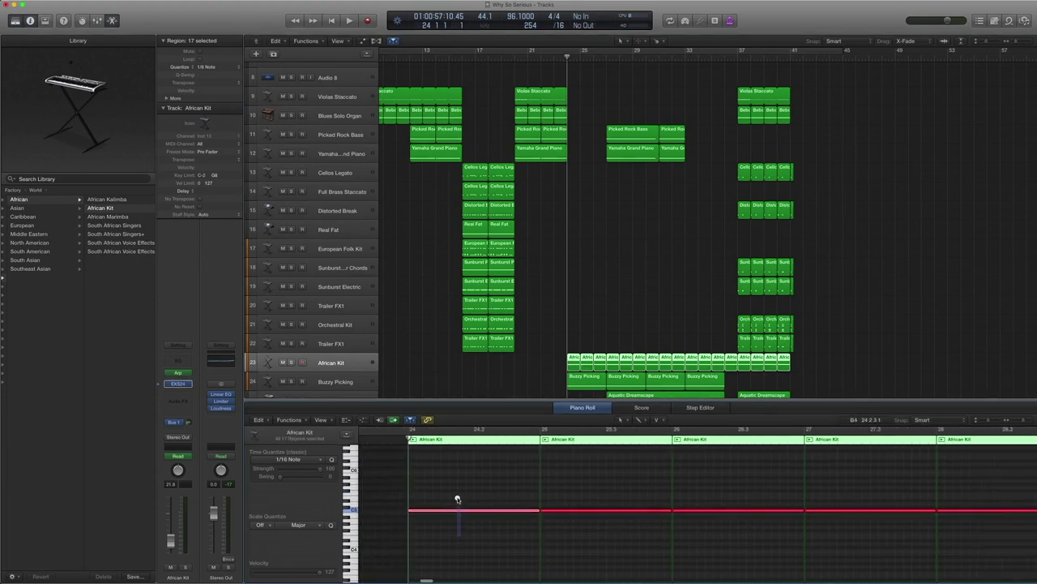
{"action": "left_click_drag", "start_coordinate": [446, 541], "coordinate": [444, 489]}
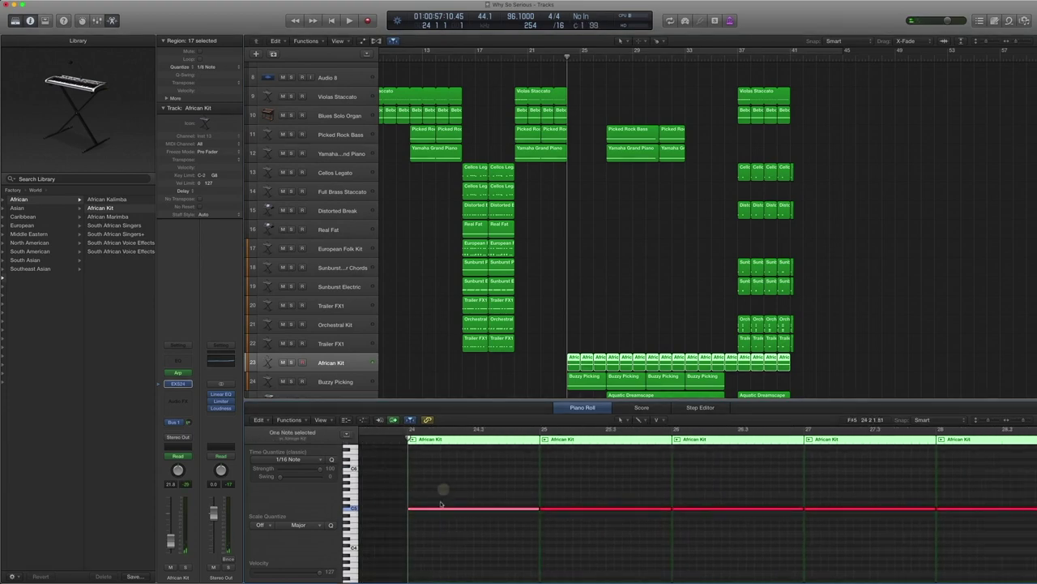
{"action": "left_click_drag", "start_coordinate": [434, 530], "coordinate": [434, 491]}
Inspect the African Kit's Arpeggiator settings, and play the track's regions soloed from bar 24
{"action": "left_click", "coordinate": [178, 373]}
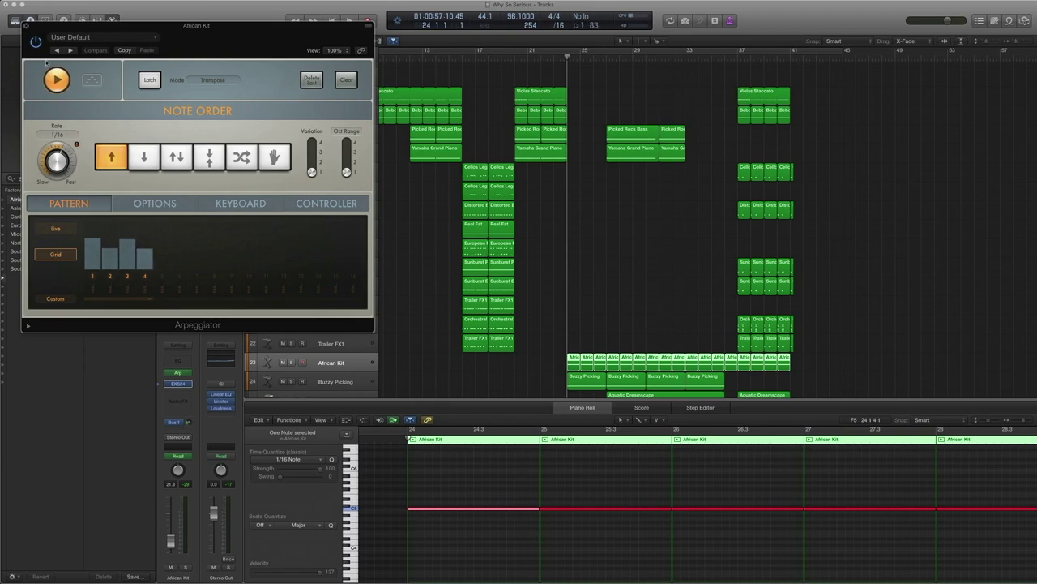
{"action": "left_click", "coordinate": [25, 27]}
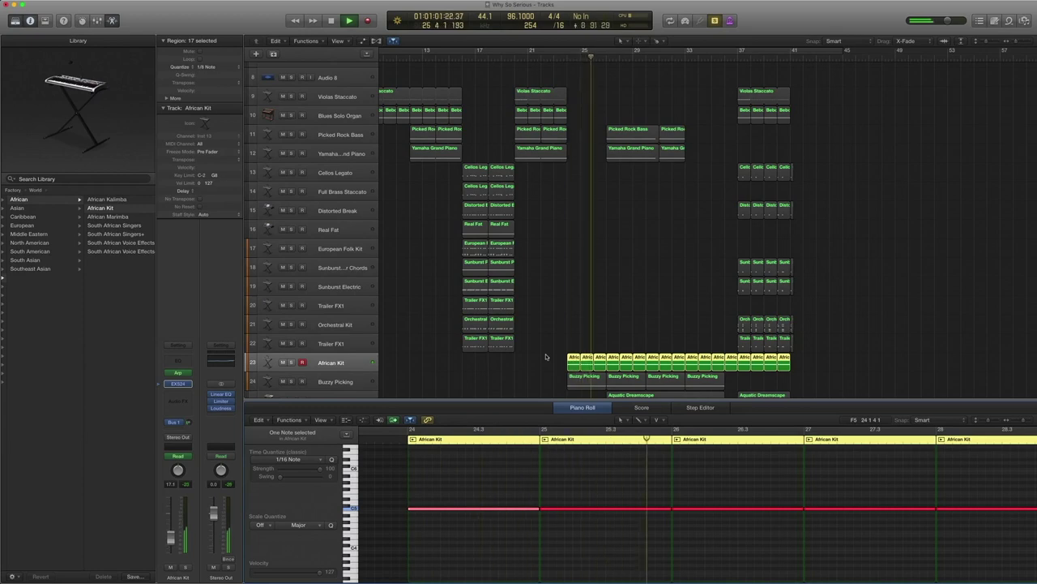
{"action": "key", "text": "space"}
Select the Buzzy Picking track 24 and play its four regions soloed from bar 27
{"action": "scroll", "coordinate": [876, 282], "scroll_direction": "down", "scroll_amount": 4}
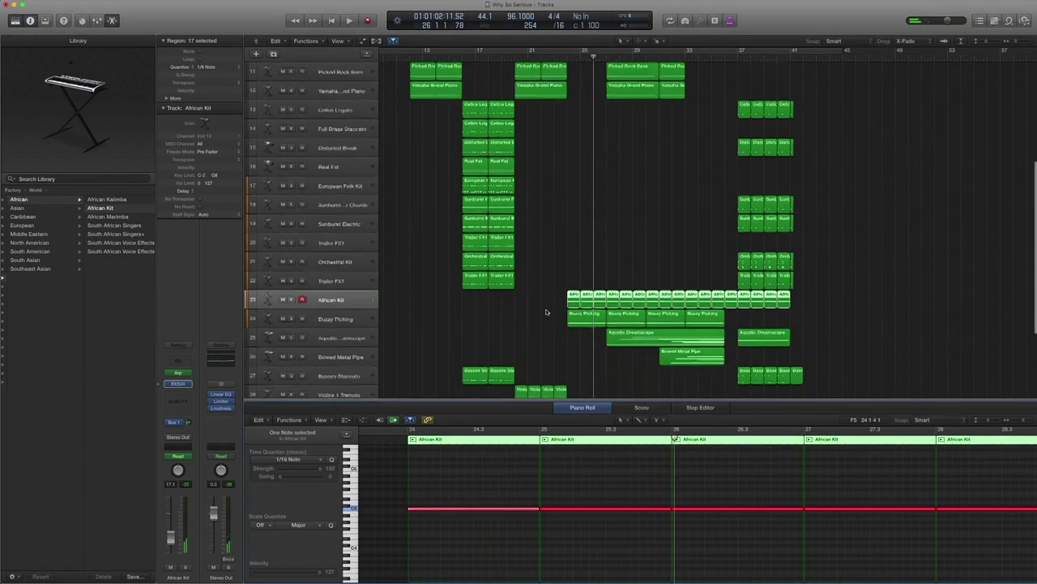
{"action": "left_click", "coordinate": [333, 312]}
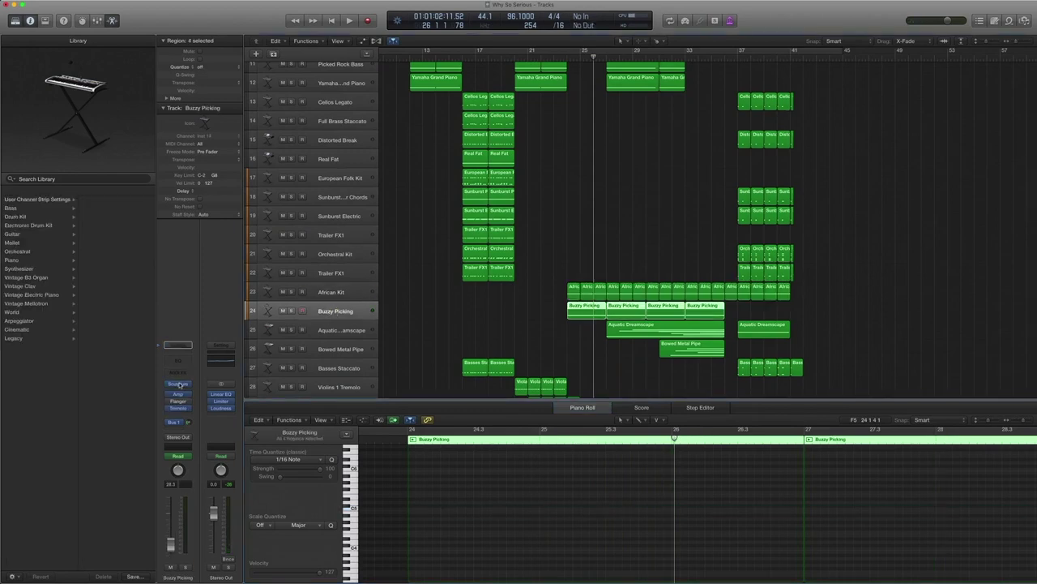
{"action": "left_click_drag", "start_coordinate": [542, 316], "coordinate": [748, 311]}
{"action": "key", "text": "period"}
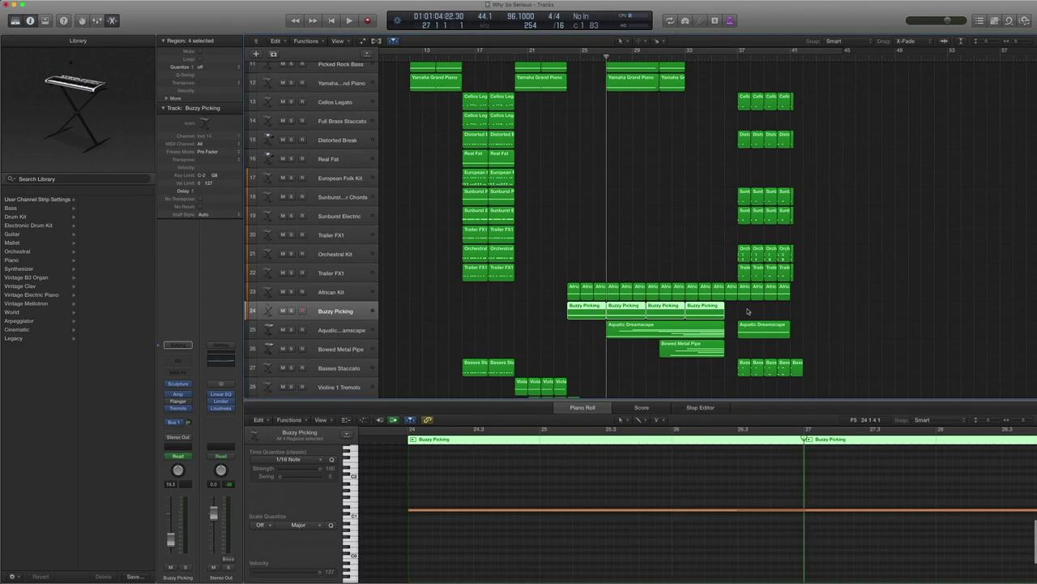
{"action": "key", "text": "ctrl+s"}
{"action": "key", "text": "space"}
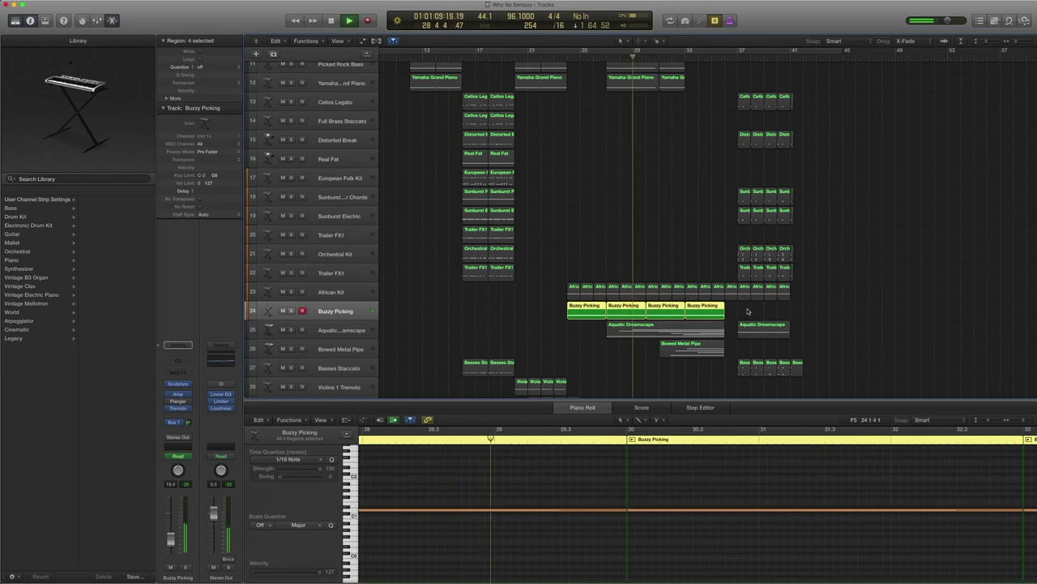
{"action": "key", "text": "space"}
Inspect the volume automation of the Buzzy Picking track and hide the automation again
{"action": "key", "text": "a"}
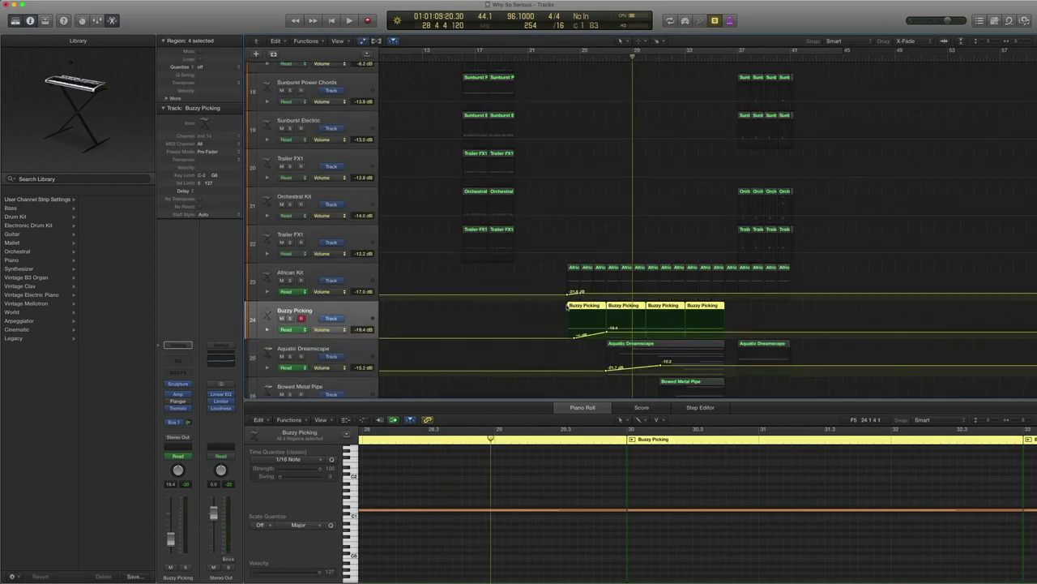
{"action": "key", "text": "a"}
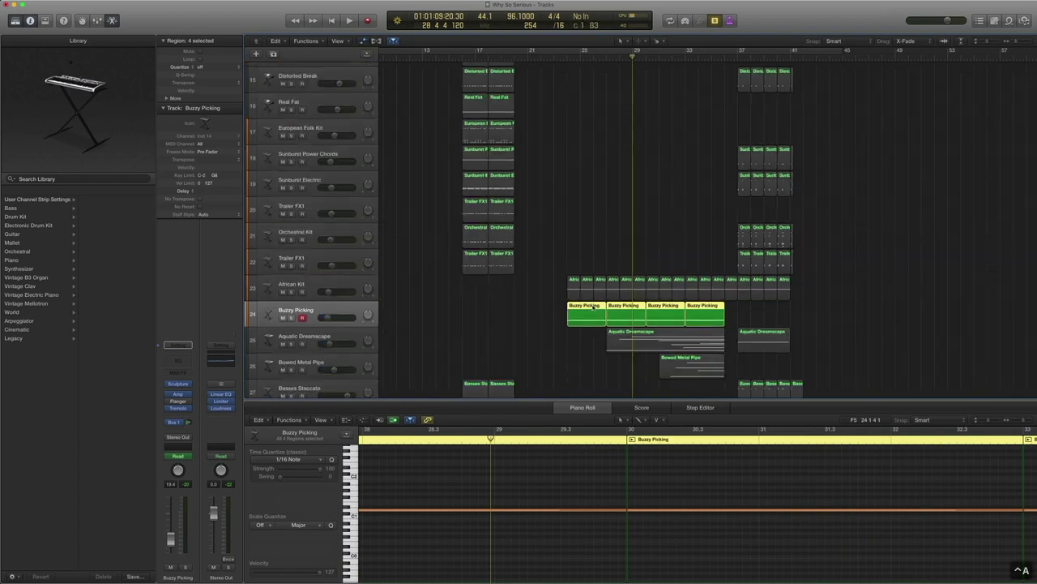
{"action": "left_click", "coordinate": [499, 311]}
{"action": "left_click", "coordinate": [329, 310]}
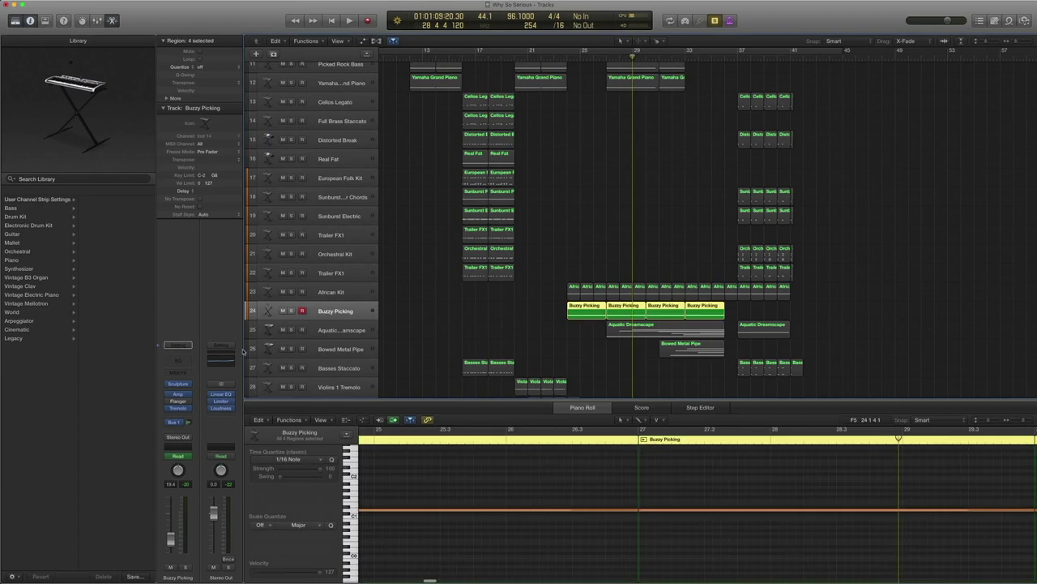
Inspect the Buzzy Picking preset in the Sculpture synth's Plucked Instruments category, and close the synth
{"action": "left_click", "coordinate": [176, 384]}
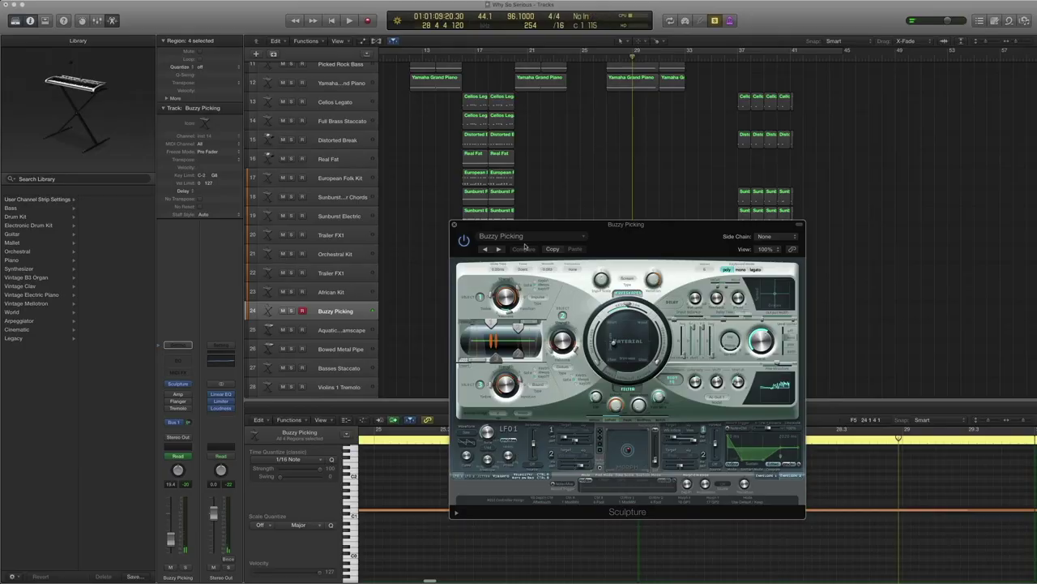
{"action": "left_click", "coordinate": [525, 237]}
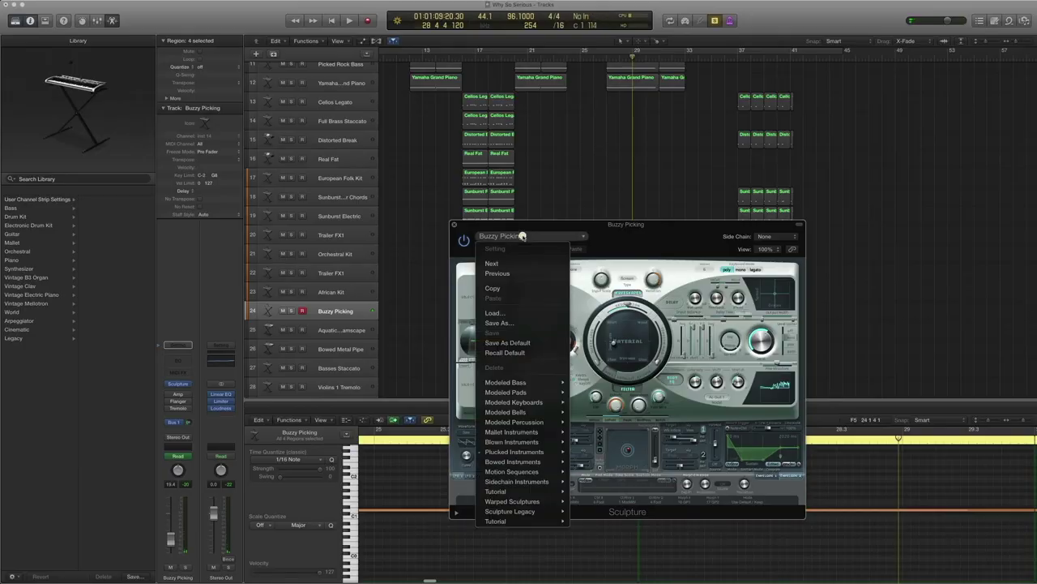
{"action": "mouse_move", "coordinate": [535, 452]}
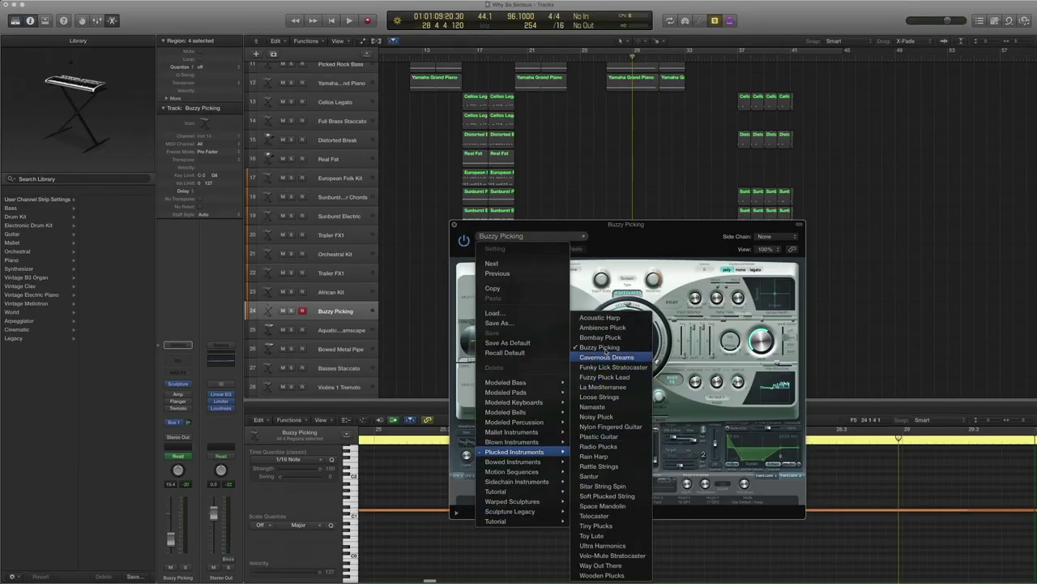
{"action": "left_click", "coordinate": [628, 241]}
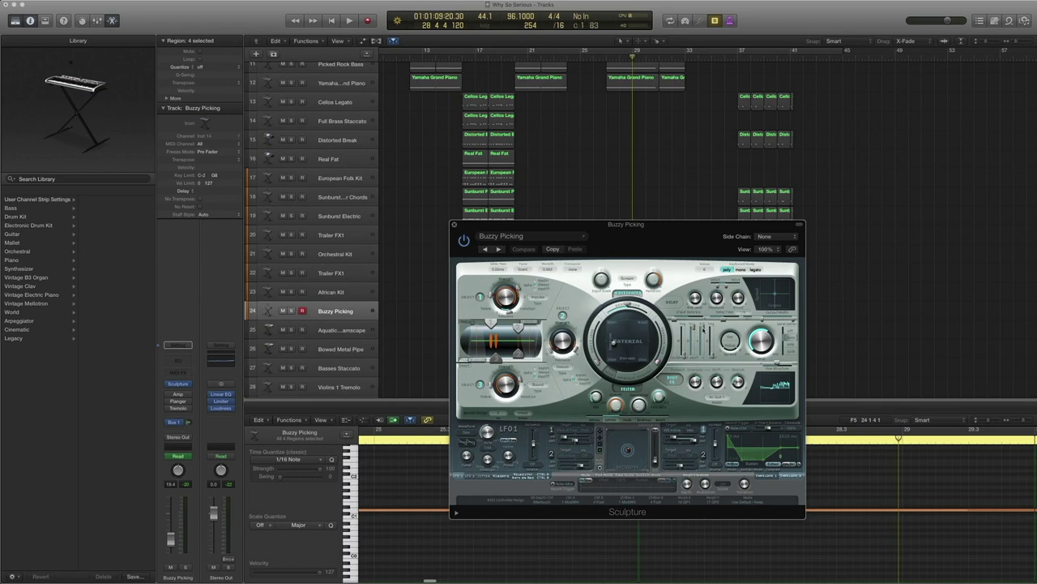
{"action": "left_click", "coordinate": [454, 224]}
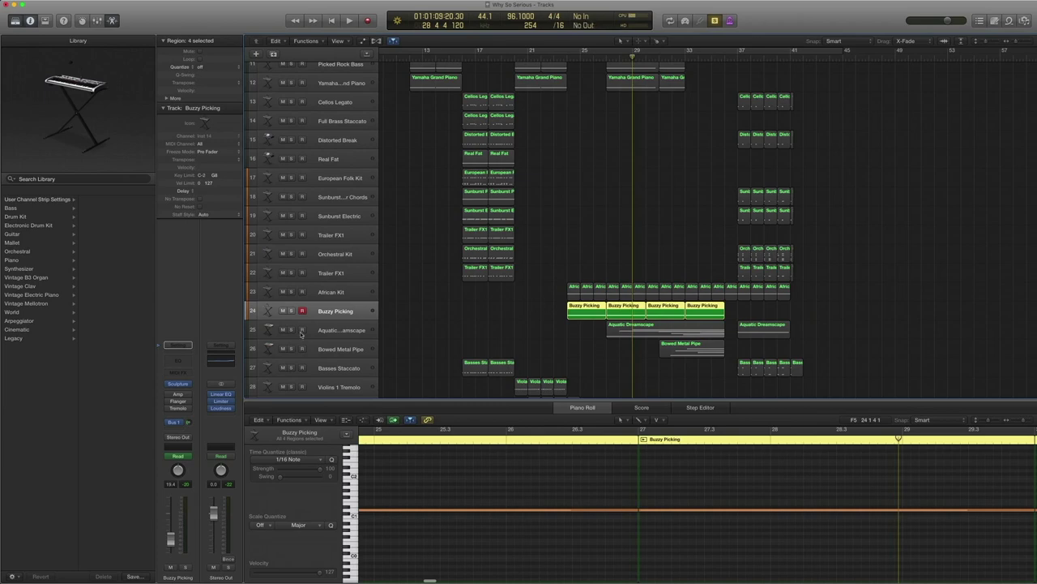
Inspect the Boutique Retro Distort preset in Amp Designer's Distorted category, and close the effect
{"action": "left_click", "coordinate": [177, 394]}
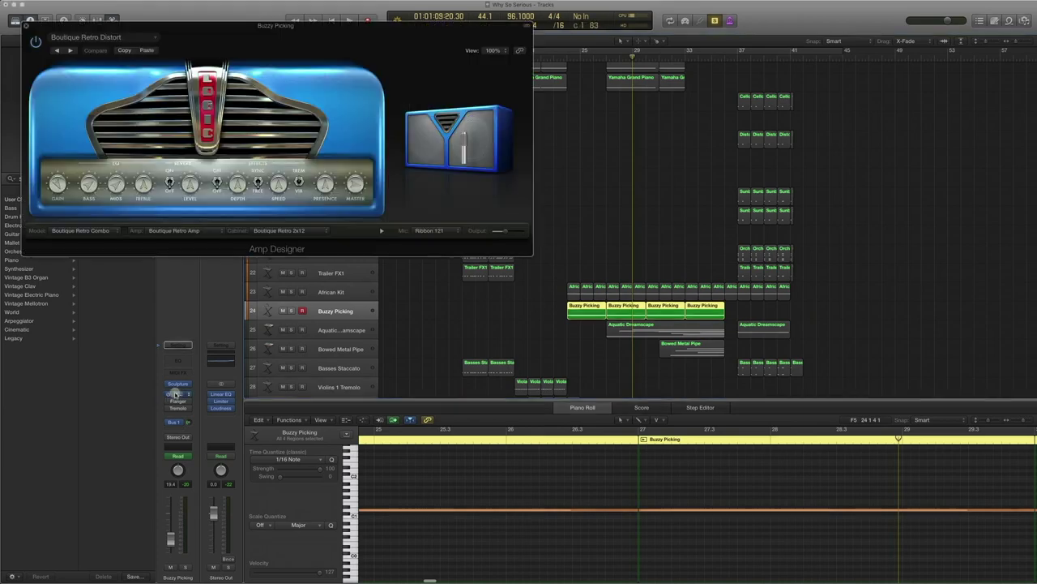
{"action": "left_click", "coordinate": [85, 37]}
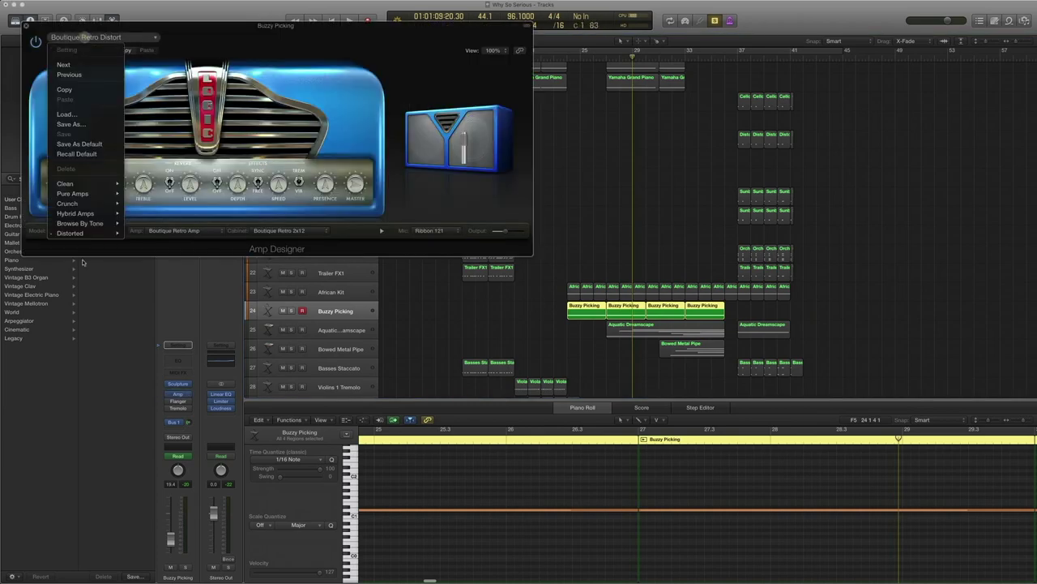
{"action": "mouse_move", "coordinate": [86, 237]}
{"action": "left_click", "coordinate": [165, 282]}
{"action": "left_click", "coordinate": [25, 25]}
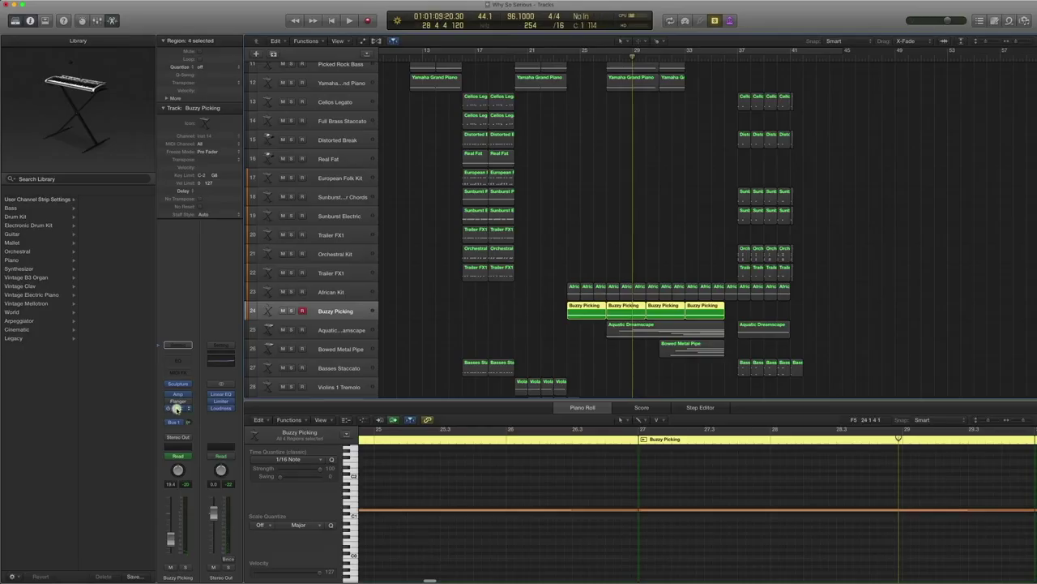
Audition the Buzzy Picking sound with the Tremolo effect's Deep Tremolo settings shown, and close the effect
{"action": "left_click", "coordinate": [176, 407]}
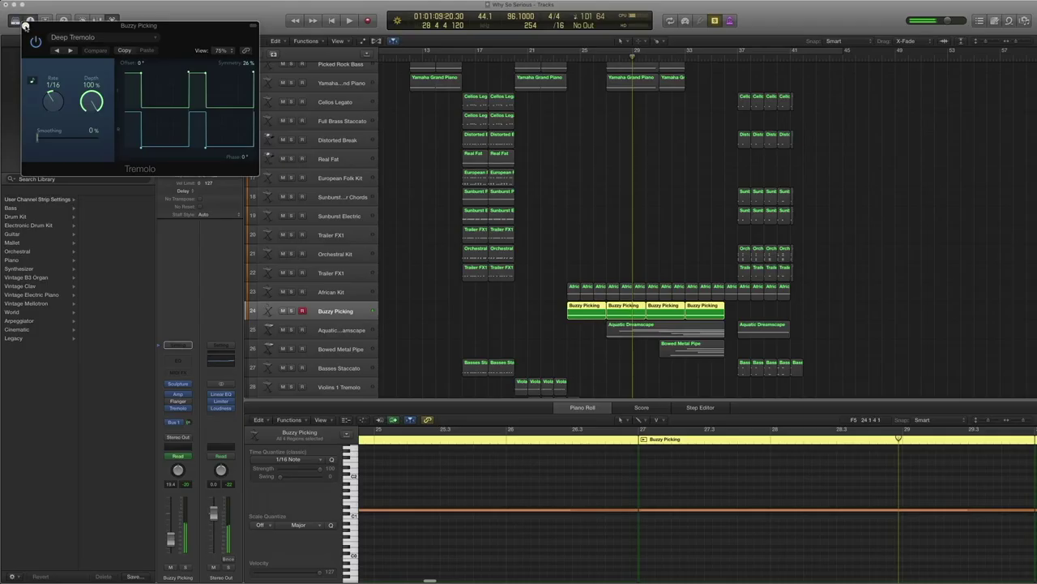
{"action": "left_click", "coordinate": [24, 24]}
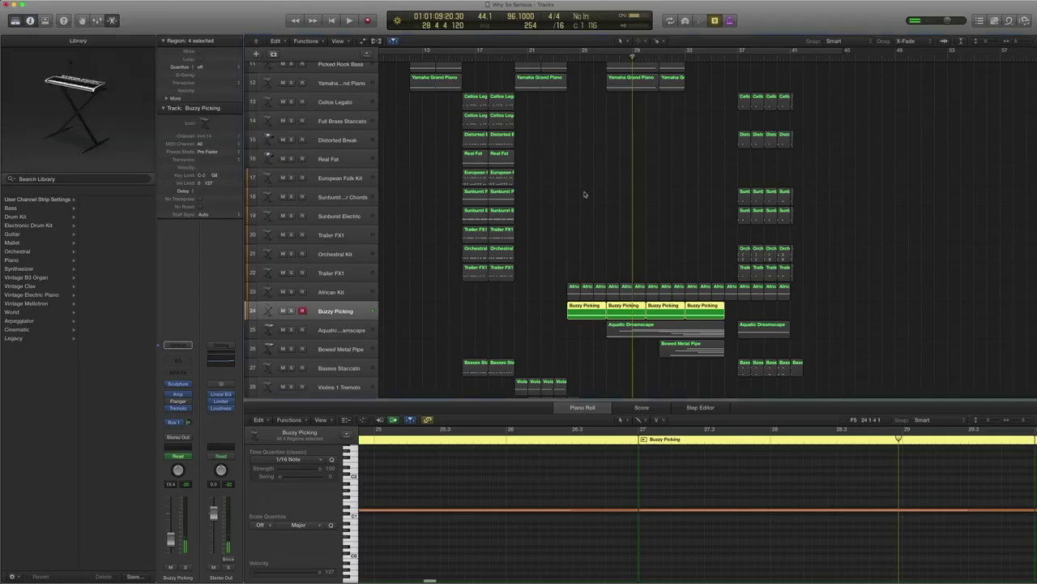
{"action": "mouse_move", "coordinate": [179, 386]}
Move the playhead back to bar 27, turn off solo and select the Aquatic Dreamscape track
{"action": "key", "text": "comma"}
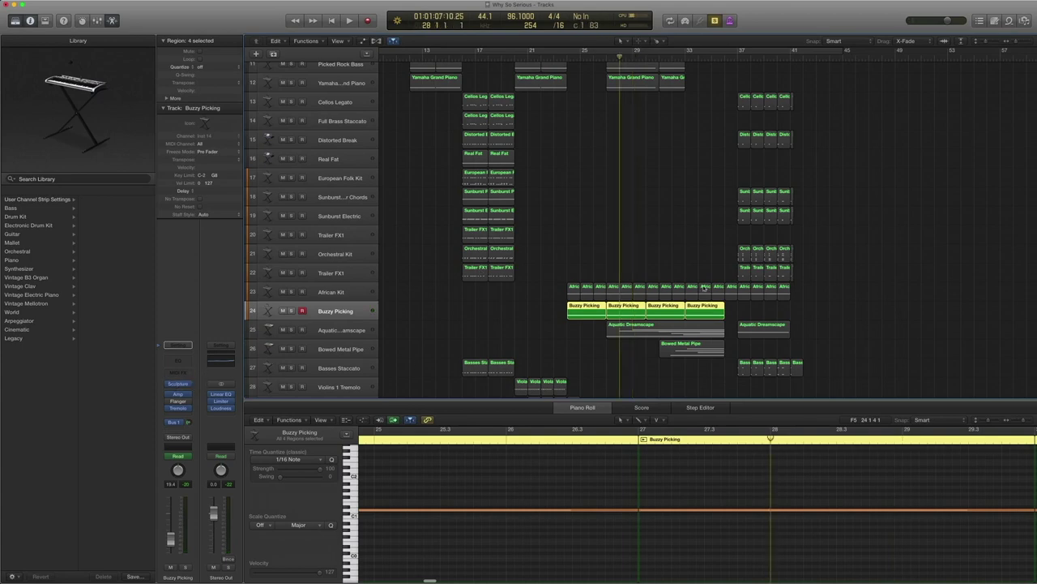
{"action": "key", "text": "comma"}
{"action": "key", "text": "ctrl+s"}
{"action": "left_click", "coordinate": [344, 333]}
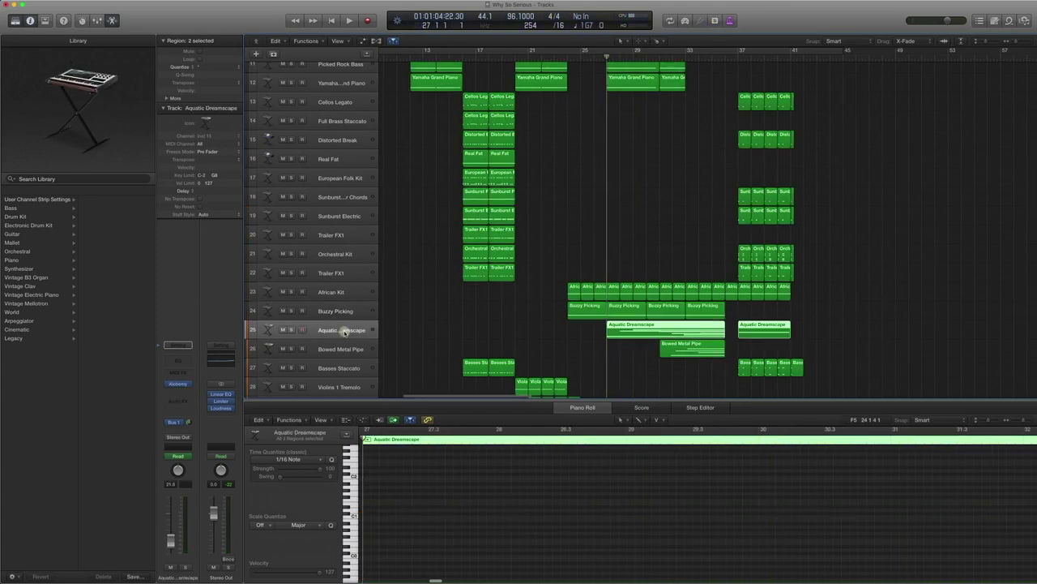
Inspect the Aquatic Dreamscape preset in the Alchemy synth's Soundscapes category, and close the synth
{"action": "scroll", "coordinate": [594, 252], "scroll_direction": "down", "scroll_amount": 2}
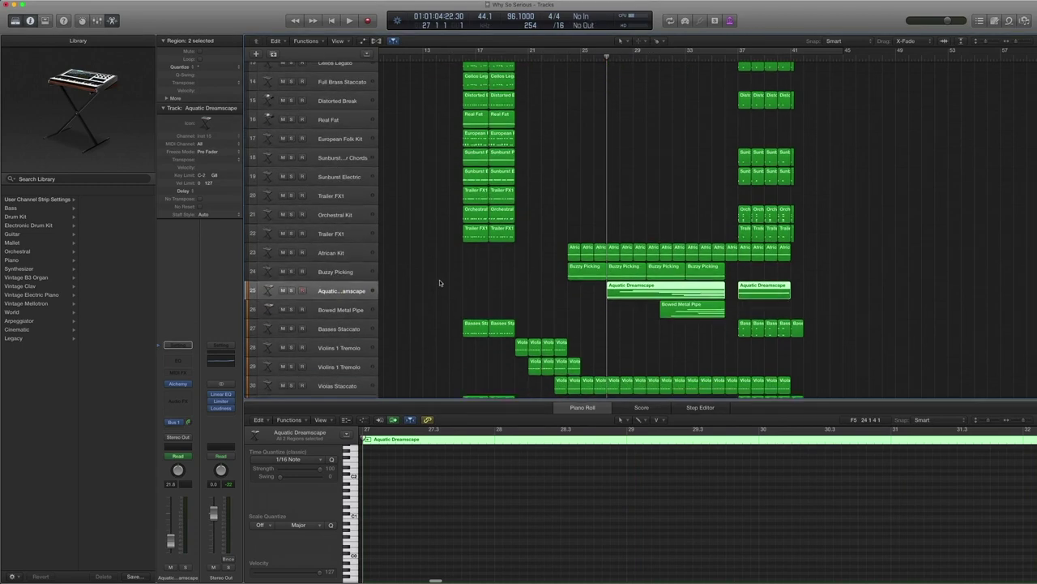
{"action": "left_click", "coordinate": [178, 384]}
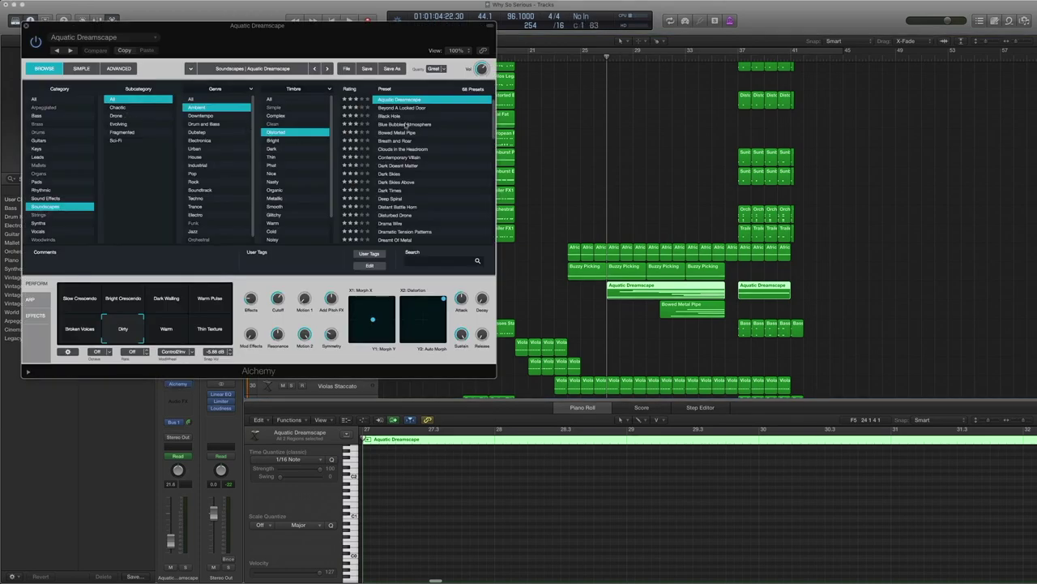
{"action": "scroll", "coordinate": [392, 147], "scroll_direction": "up", "scroll_amount": 2}
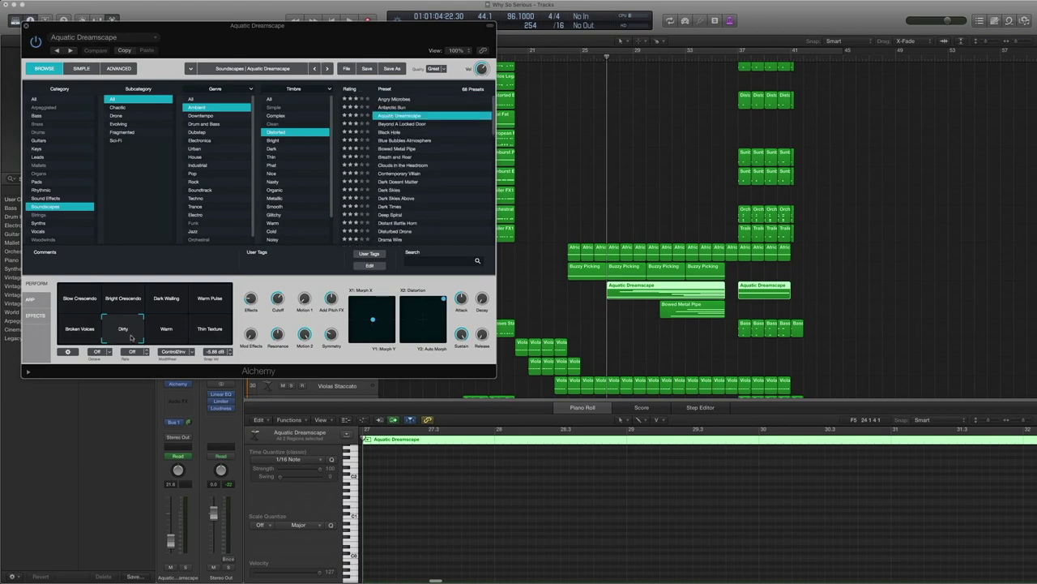
{"action": "left_click_drag", "start_coordinate": [158, 32], "coordinate": [398, 68]}
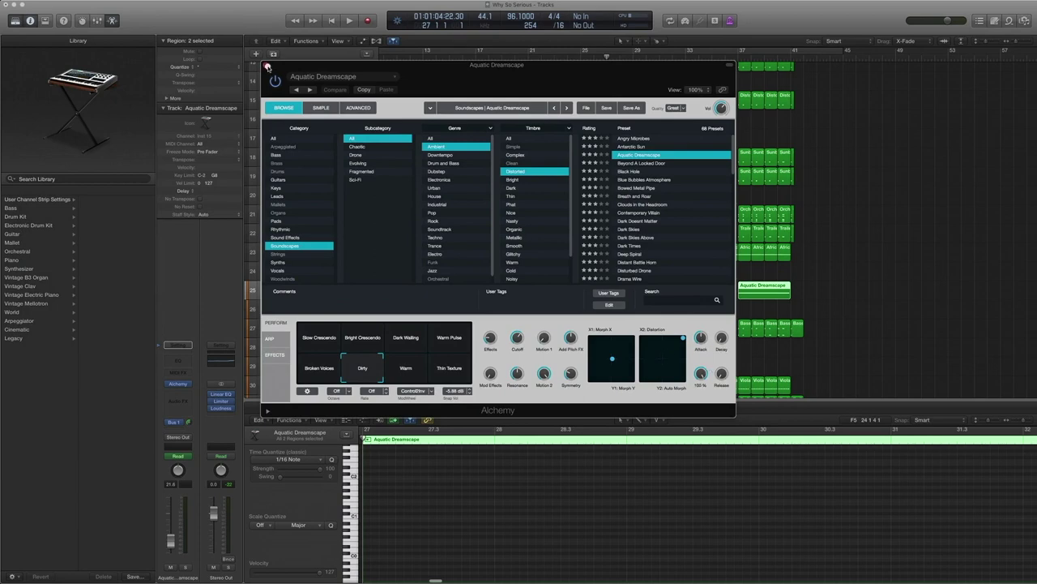
{"action": "left_click", "coordinate": [268, 66]}
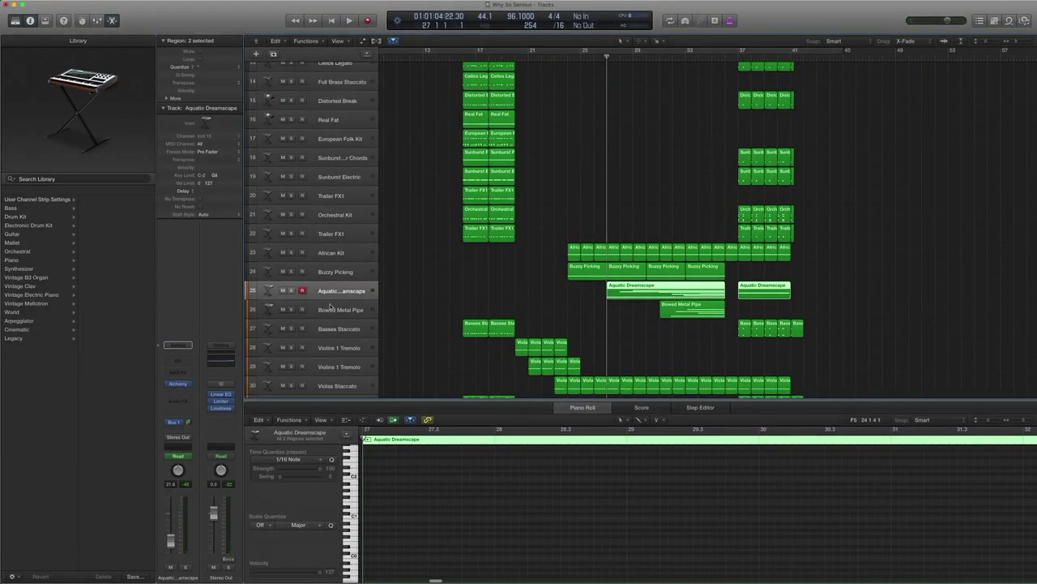
Audition the Aquatic Dreamscape part in solo from bar 27 with its notes shown, and turn solo off
{"action": "left_click", "coordinate": [625, 291]}
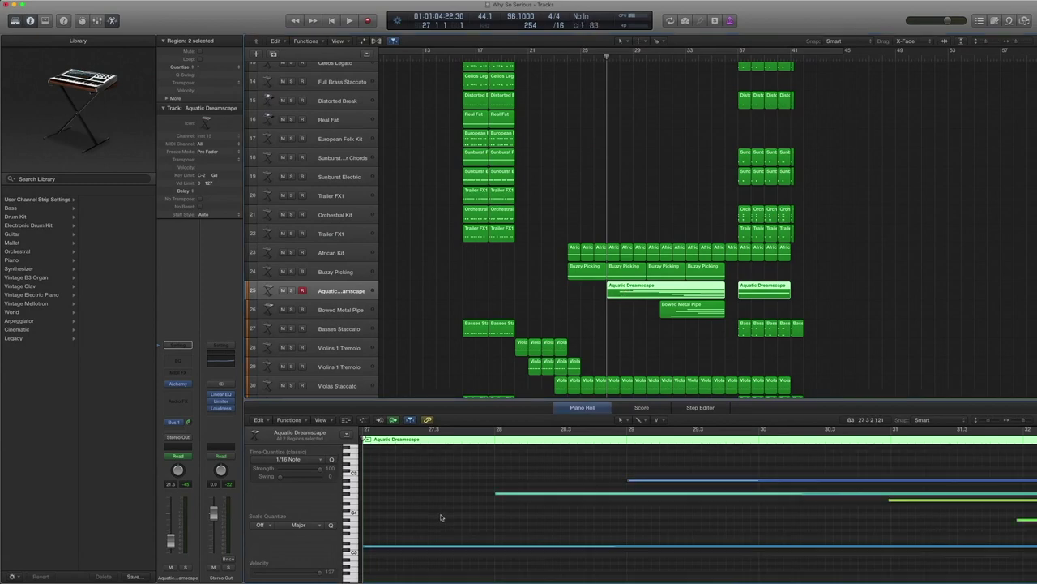
{"action": "key", "text": "ctrl+s"}
{"action": "key", "text": "space"}
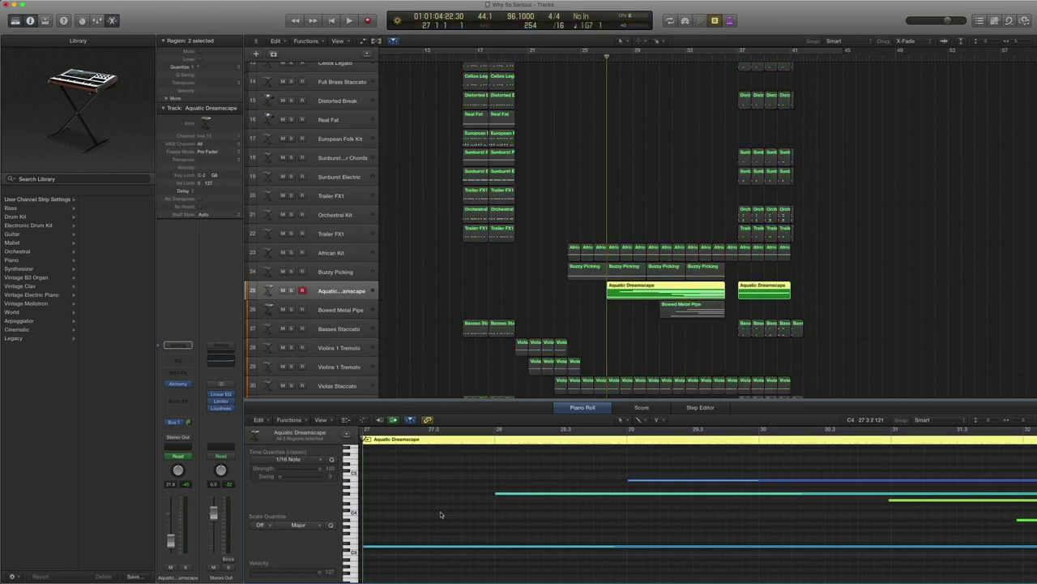
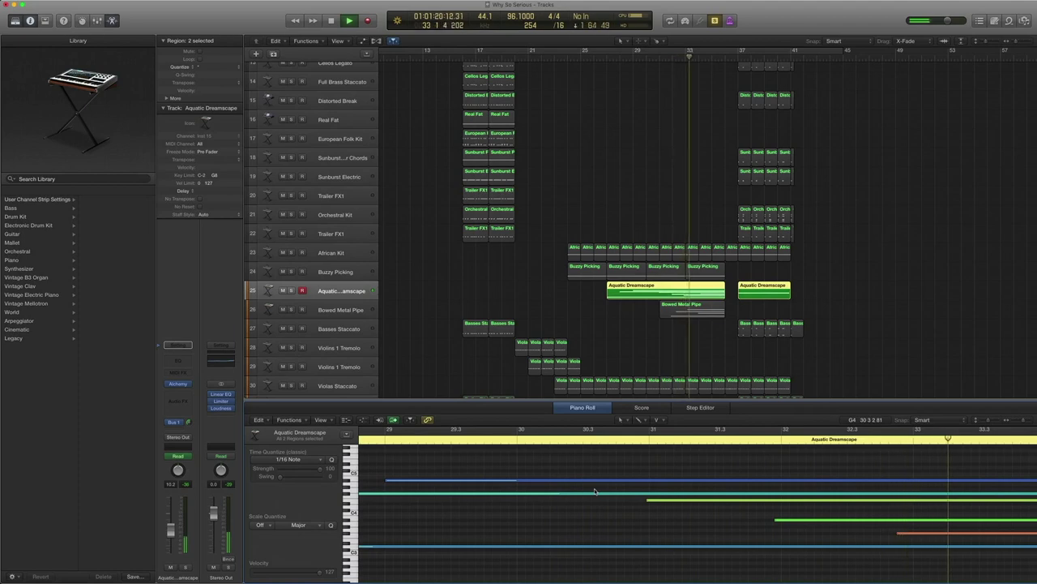
{"action": "key", "text": "space"}
{"action": "key", "text": "ctrl+s"}
Move the playhead to bar 36, and inspect the Bowed Metal Pipe track's Alchemy preset in the Soundscapes category
{"action": "scroll", "coordinate": [368, 331], "scroll_direction": "up", "scroll_amount": 1}
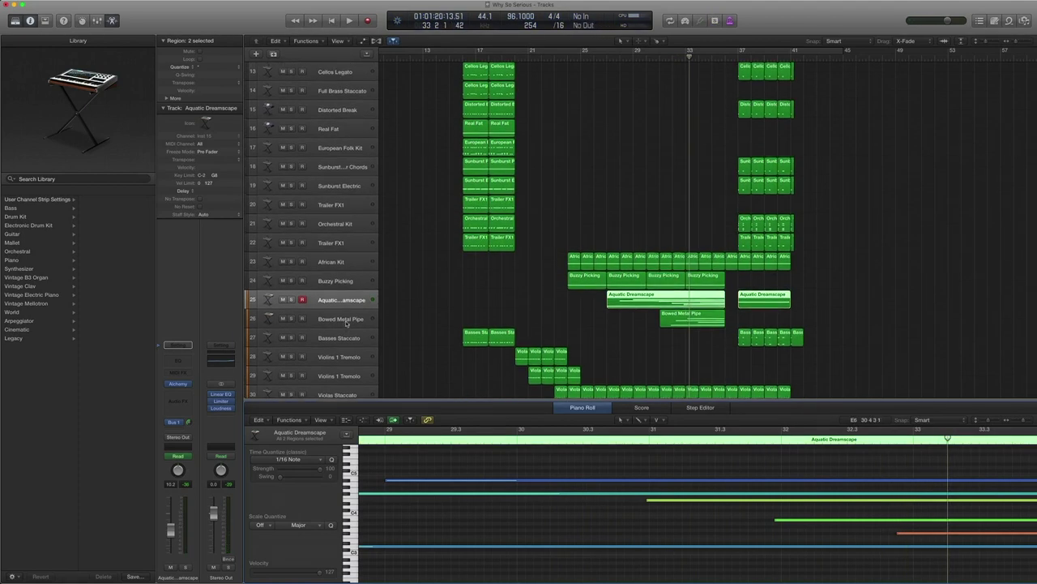
{"action": "key", "text": "period"}
{"action": "key", "text": "period"}
{"action": "key", "text": "period"}
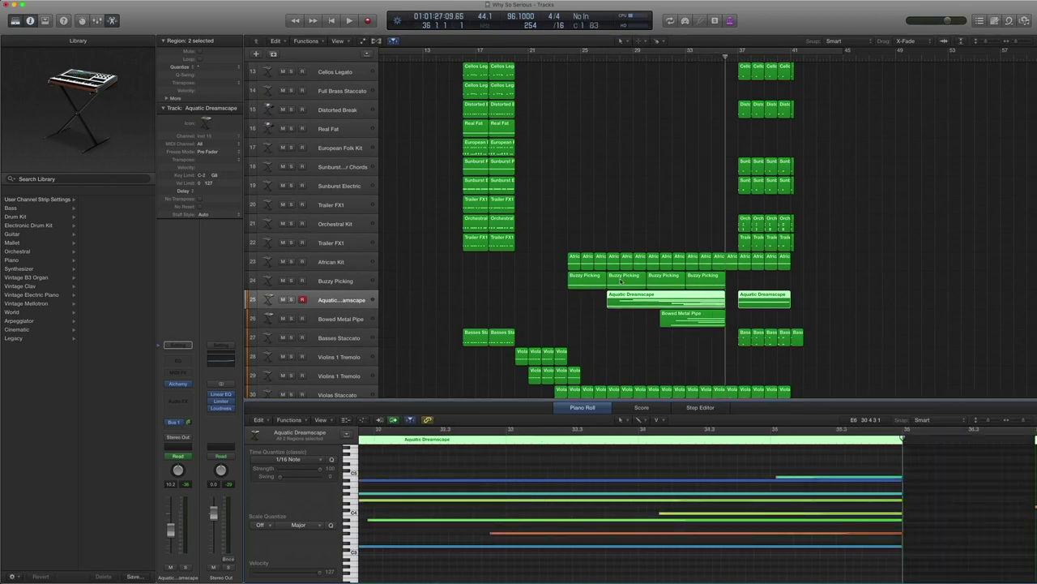
{"action": "scroll", "coordinate": [620, 282], "scroll_direction": "right", "scroll_amount": 3}
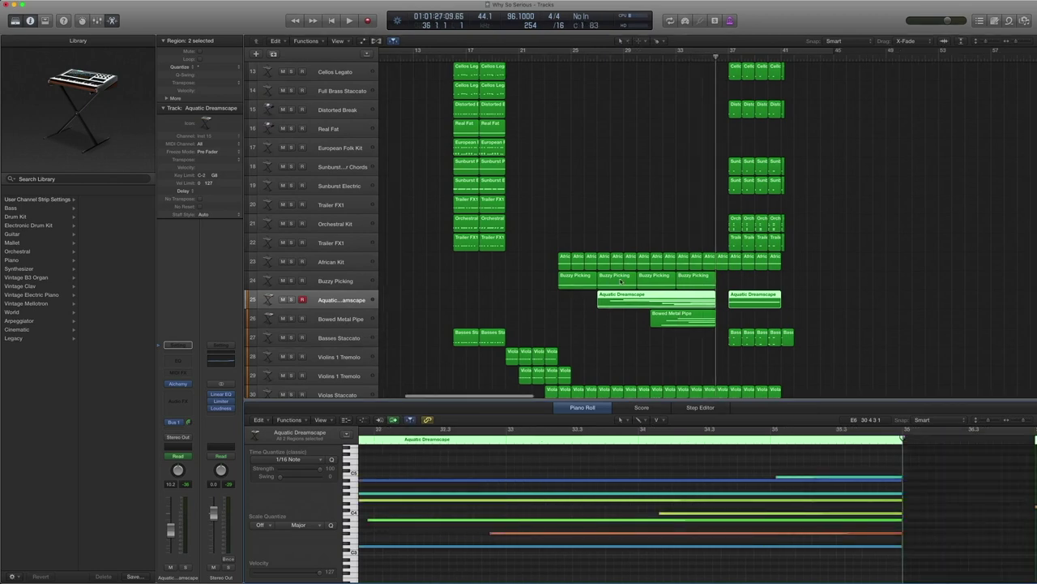
{"action": "left_click", "coordinate": [335, 319]}
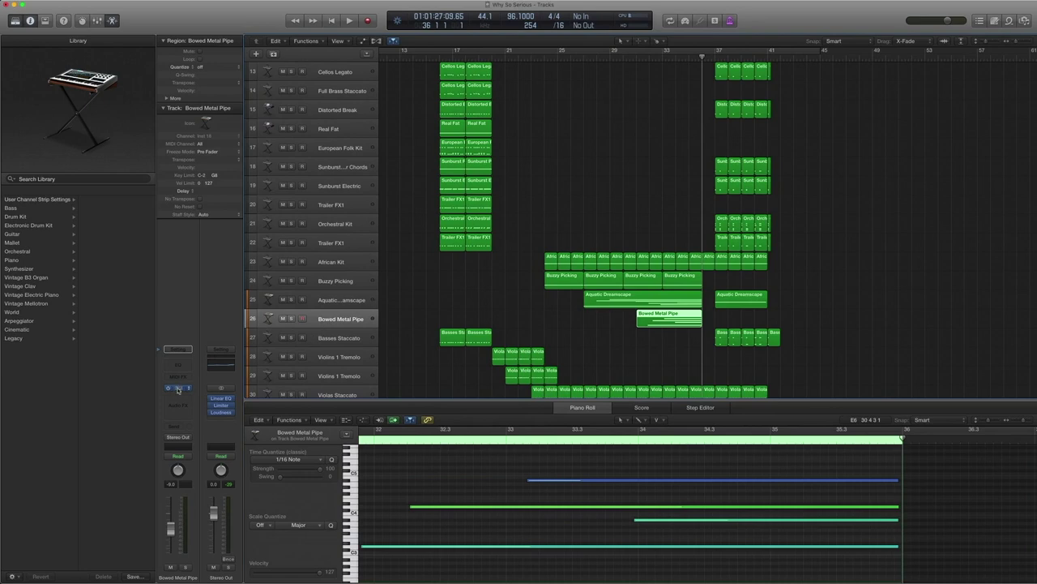
{"action": "left_click", "coordinate": [178, 388]}
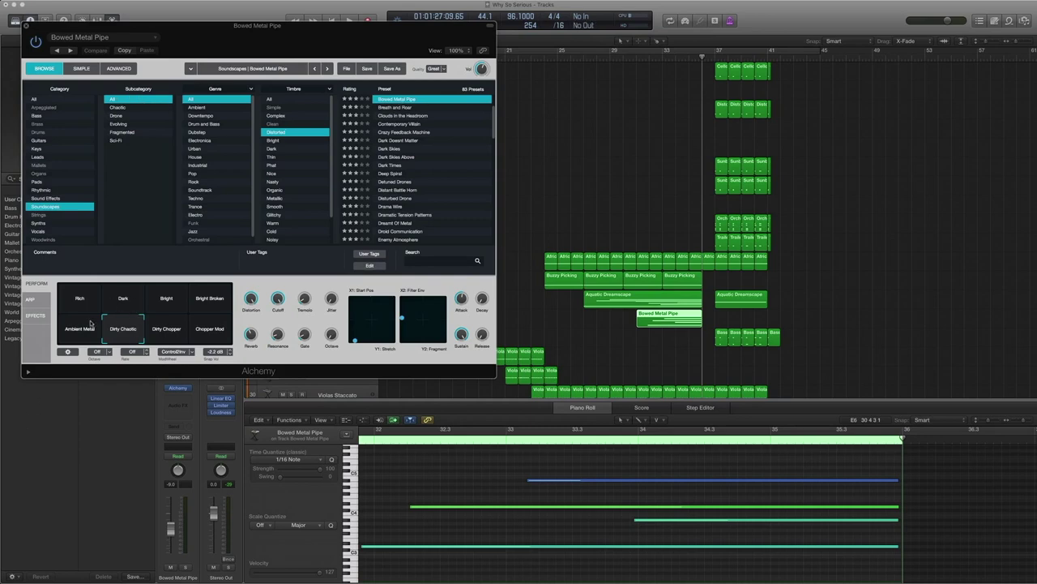
{"action": "left_click", "coordinate": [26, 26]}
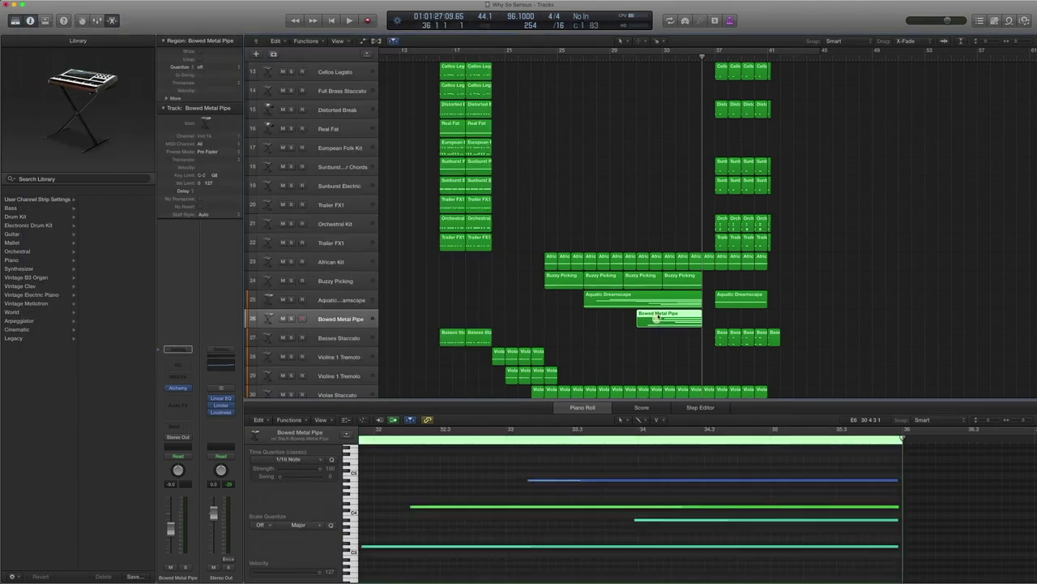
Audition the Bowed Metal Pipe region in solo, starting just before its first note, and turn solo off
{"action": "key", "text": "ctrl+s"}
{"action": "left_click", "coordinate": [640, 58]}
{"action": "key", "text": "space"}
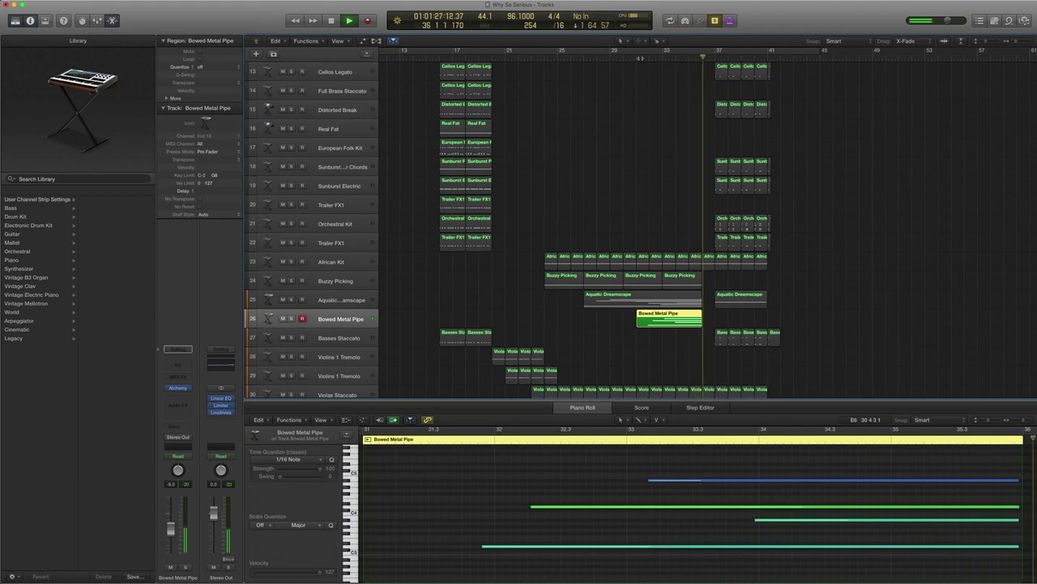
{"action": "key", "text": "space"}
{"action": "key", "text": "super+a"}
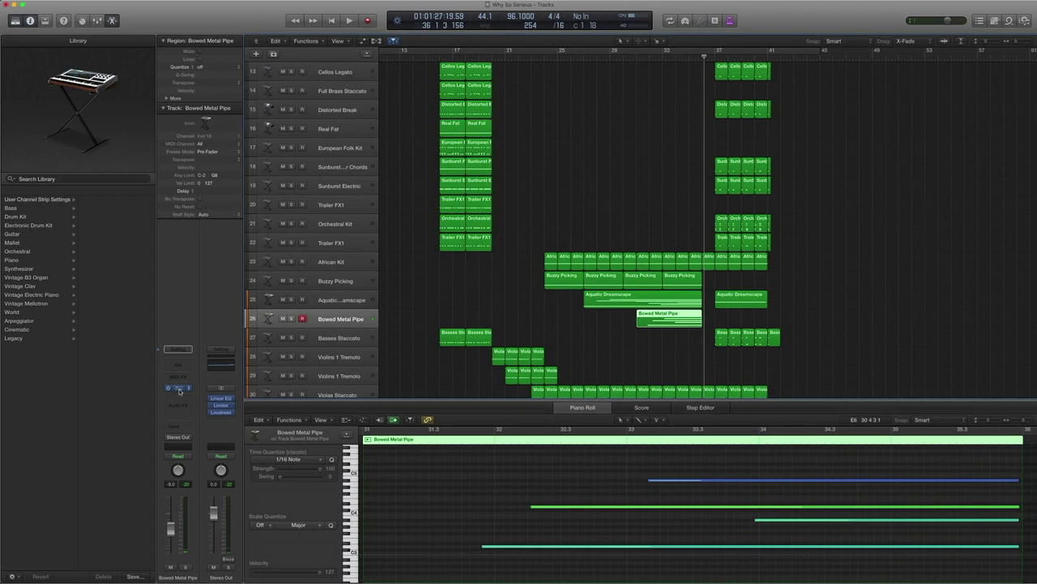
Show the effects rack of the Bowed Metal Pipe preset in Alchemy and toggle its Acoustic Reverb
{"action": "left_click", "coordinate": [180, 390]}
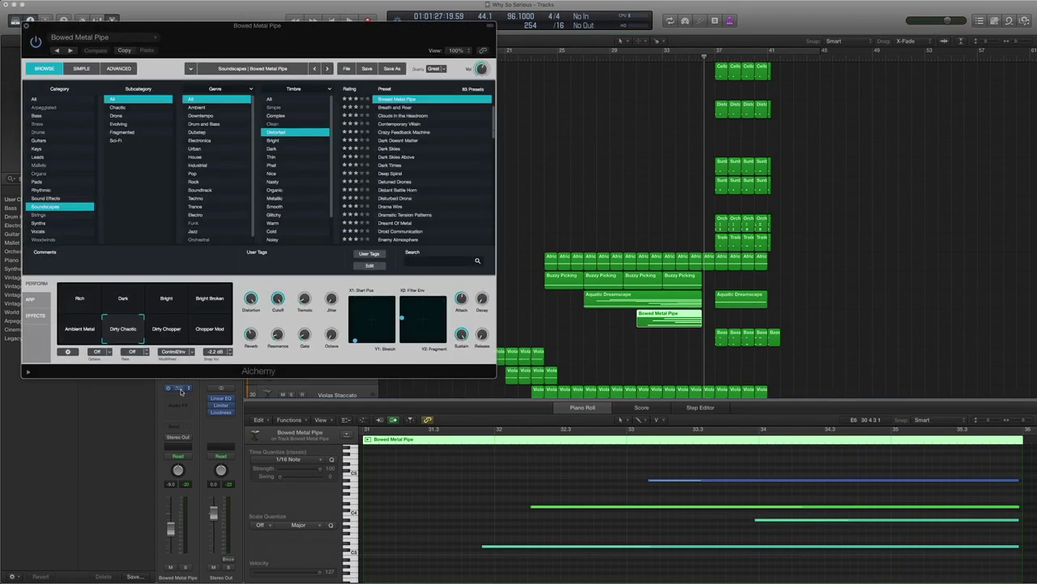
{"action": "left_click", "coordinate": [35, 315]}
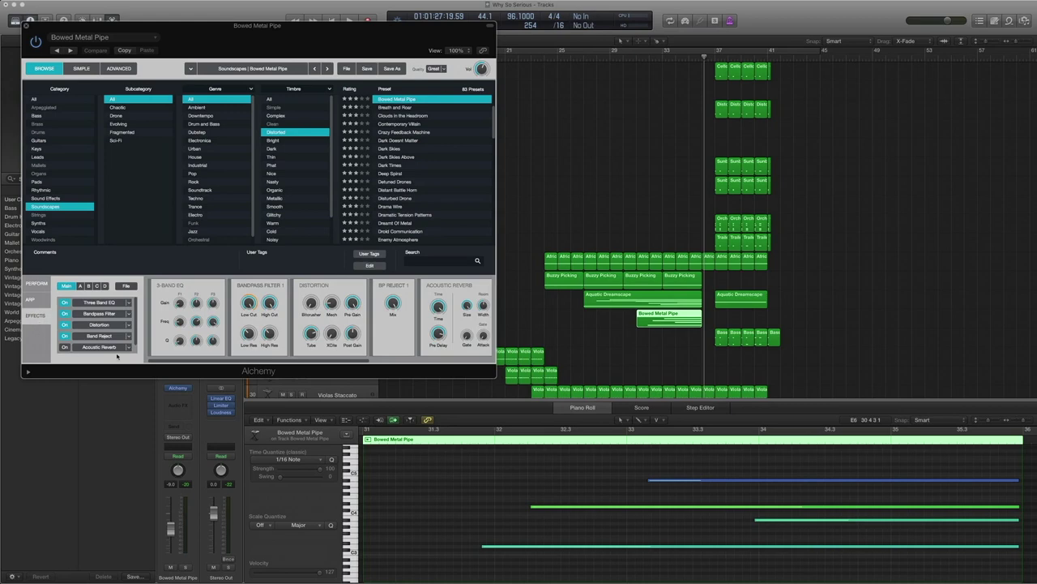
{"action": "left_click", "coordinate": [64, 348]}
Select the first Aquatic Dreamscape region together with the Bowed Metal Pipe region, and briefly play the arrangement from bar 36
{"action": "left_click_drag", "start_coordinate": [693, 353], "coordinate": [679, 304]}
{"action": "key", "text": "space"}
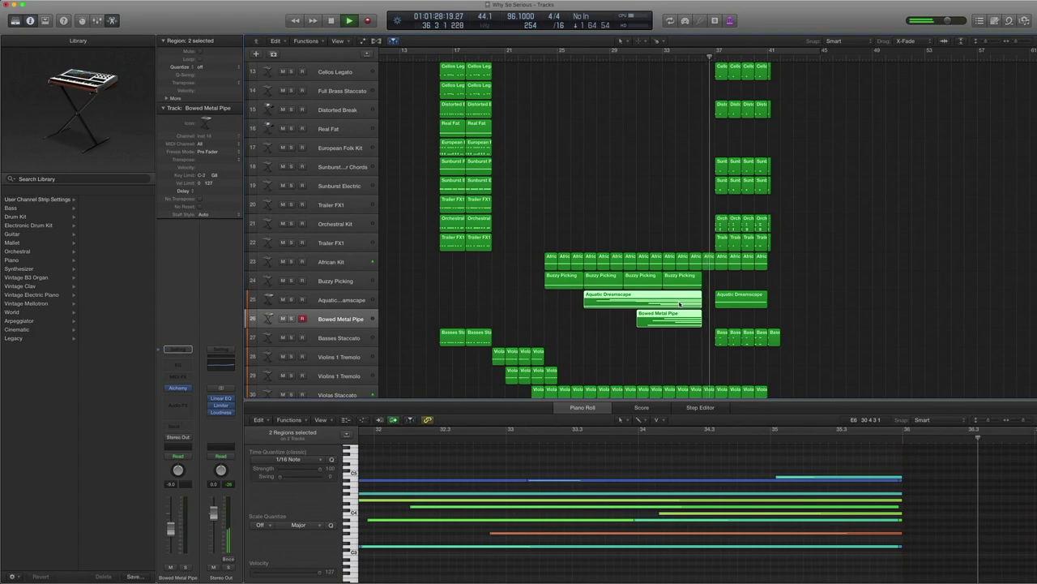
{"action": "key", "text": "space"}
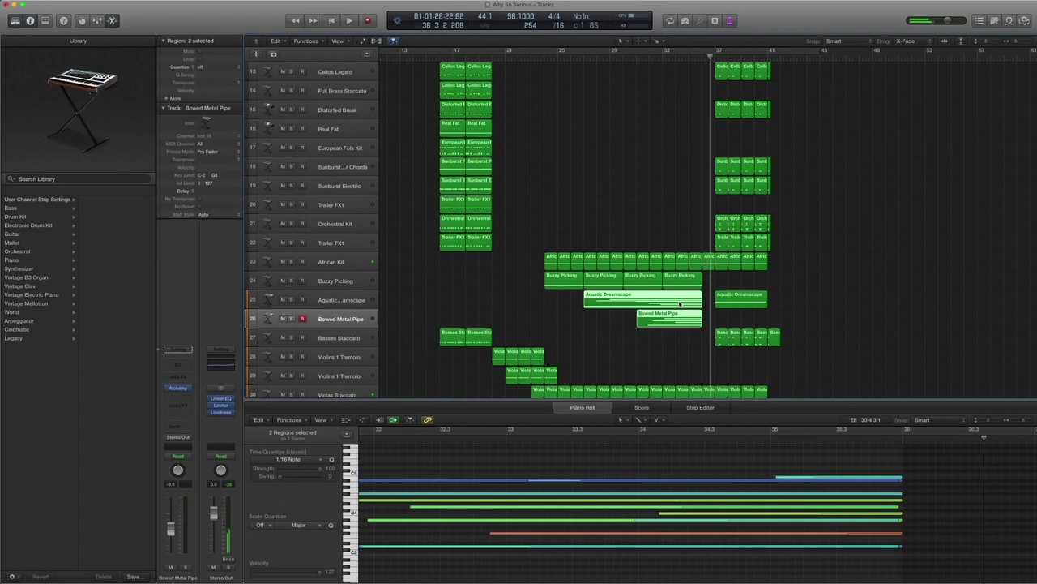
Hide the note editor and play the full arrangement's final section from bar 37 to bar 41
{"action": "double_click", "coordinate": [596, 402]}
{"action": "key", "text": "comma"}
{"action": "key", "text": "period"}
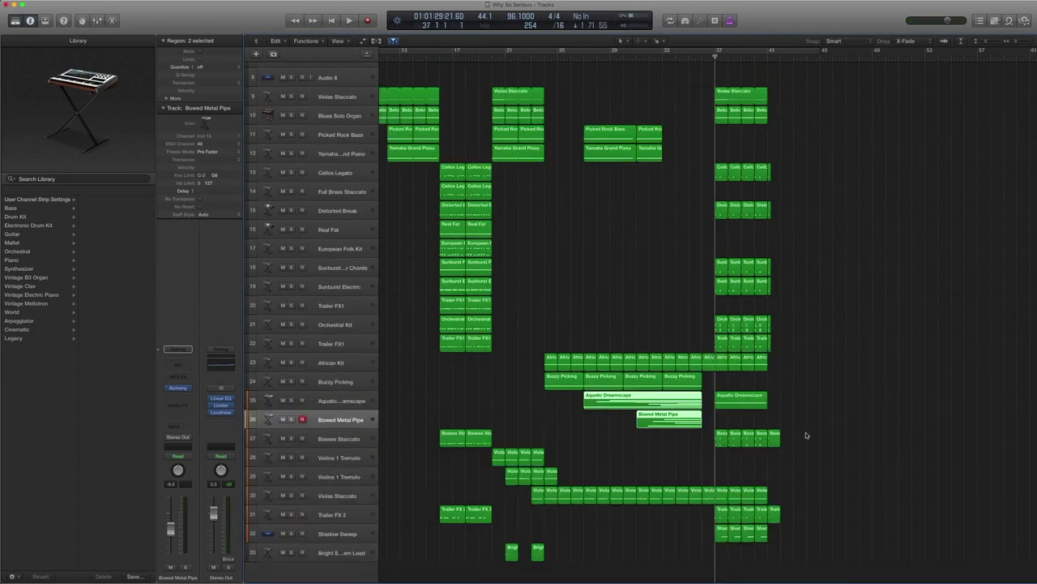
{"action": "key", "text": "space"}
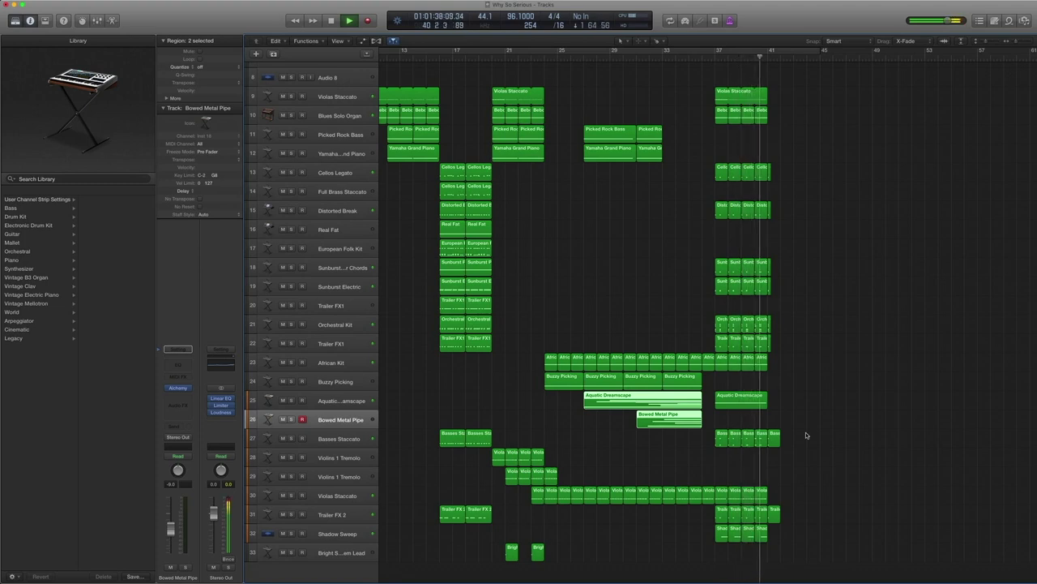
{"action": "key", "text": "space"}
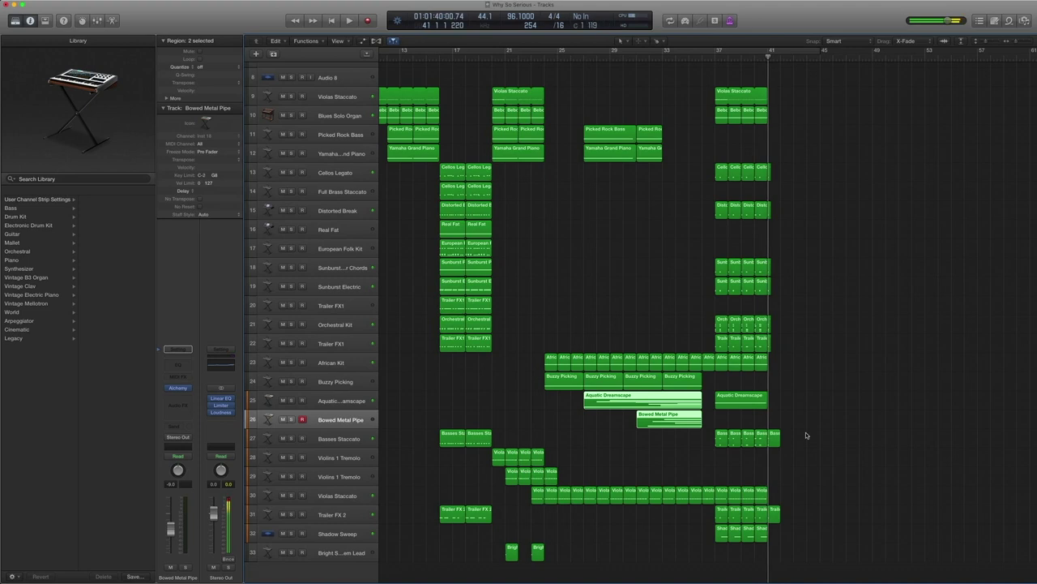
Audition the second Aquatic Dreamscape region in solo from bar 37
{"action": "left_click", "coordinate": [737, 399]}
{"action": "key", "text": "ctrl+s"}
{"action": "left_click", "coordinate": [715, 57]}
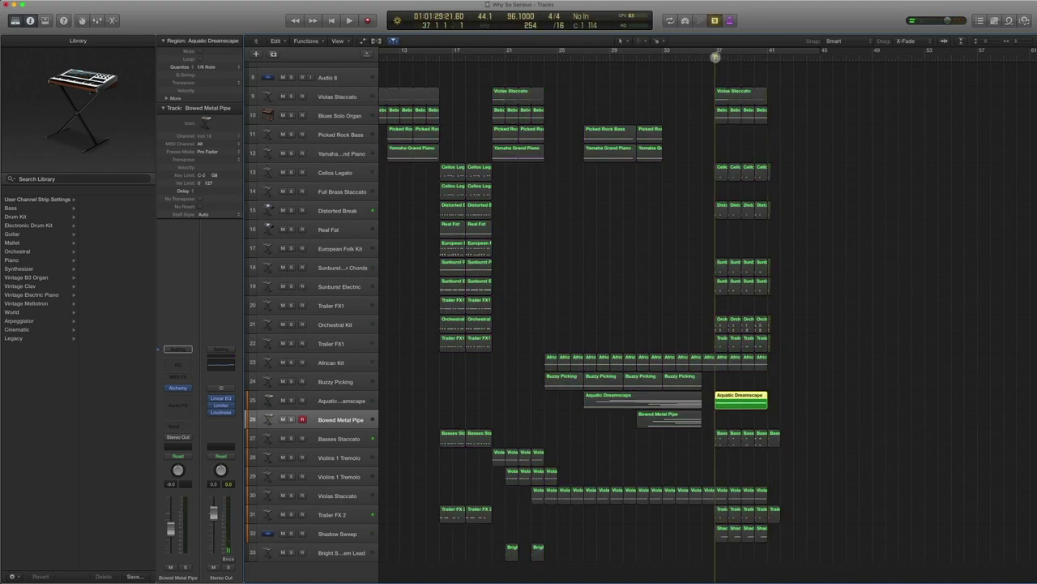
{"action": "key", "text": "comma"}
{"action": "key", "text": "period"}
{"action": "key", "text": "space"}
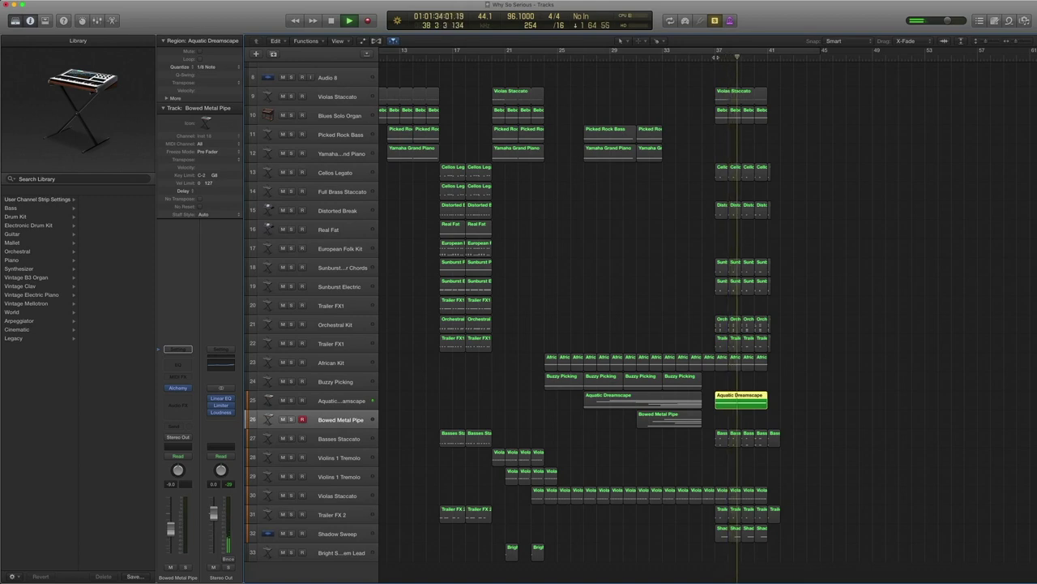
{"action": "key", "text": "space"}
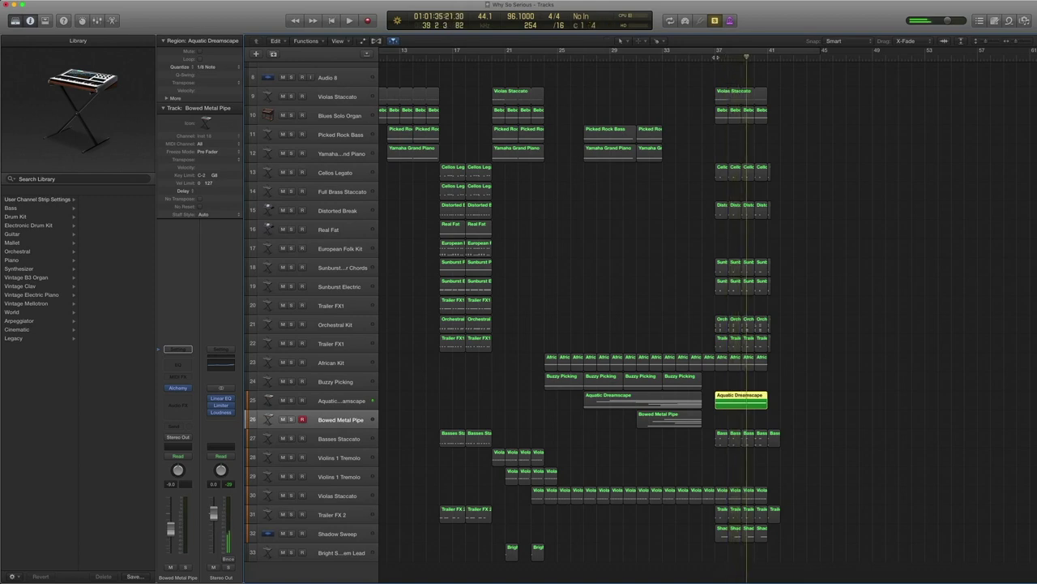
Inspect the second Aquatic Dreamscape region's notes in the Piano Roll, hide the editor and turn solo off
{"action": "double_click", "coordinate": [722, 396]}
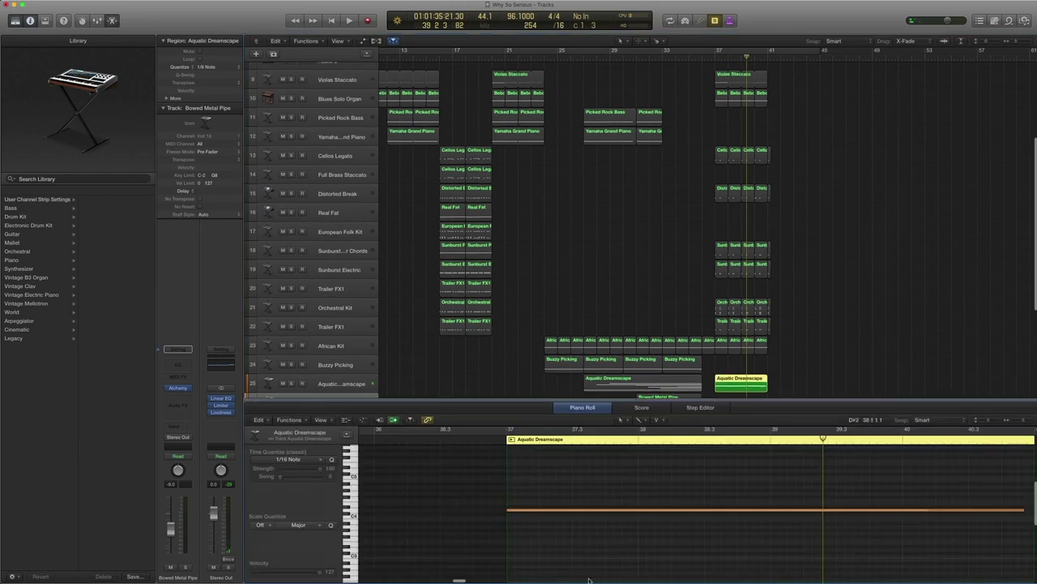
{"action": "scroll", "coordinate": [594, 515], "scroll_direction": "left", "scroll_amount": 6}
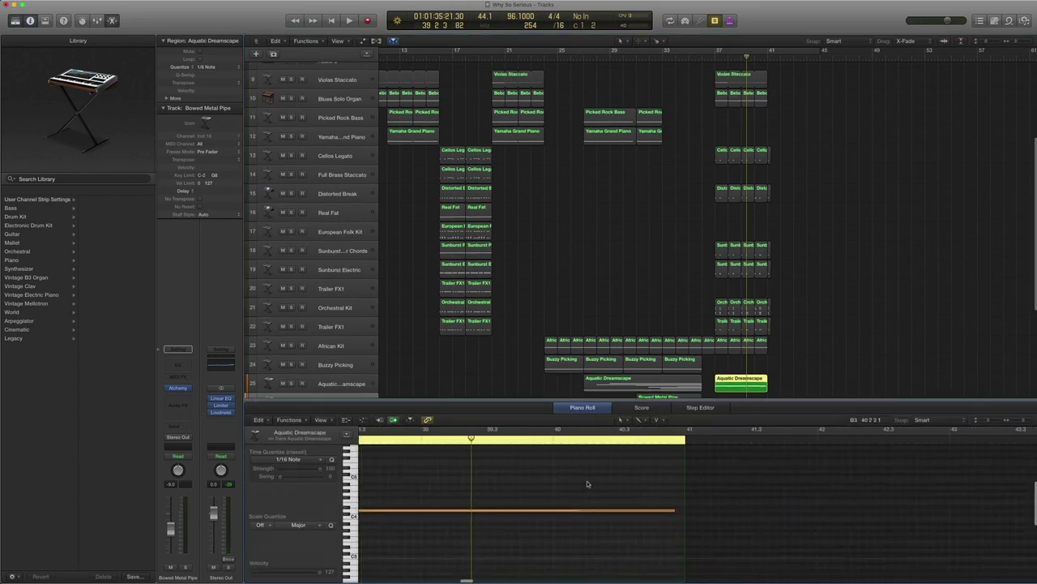
{"action": "key", "text": "p"}
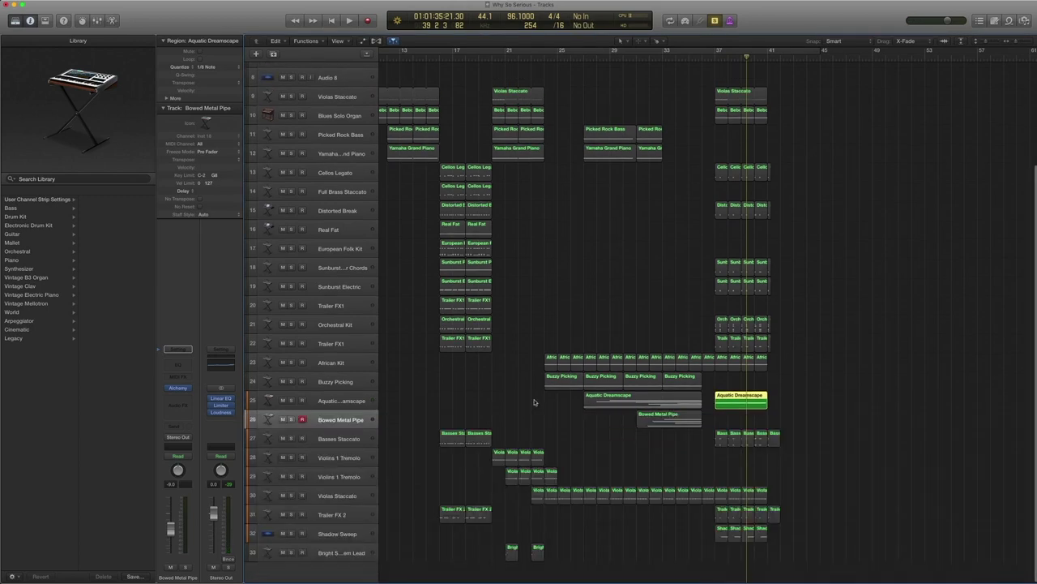
{"action": "key", "text": "ctrl+s"}
Select the final-section regions from Cellos Legato down to the lower Trailer FX1 track, and audition them in solo from bar 37
{"action": "left_click_drag", "start_coordinate": [807, 351], "coordinate": [708, 157]}
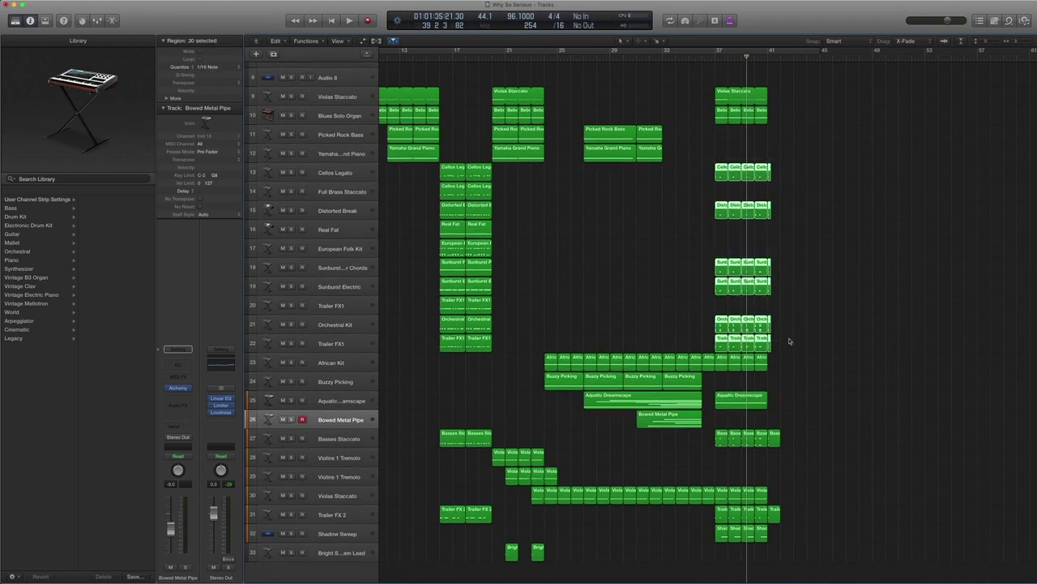
{"action": "left_click_drag", "start_coordinate": [790, 343], "coordinate": [711, 174]}
{"action": "key", "text": "comma"}
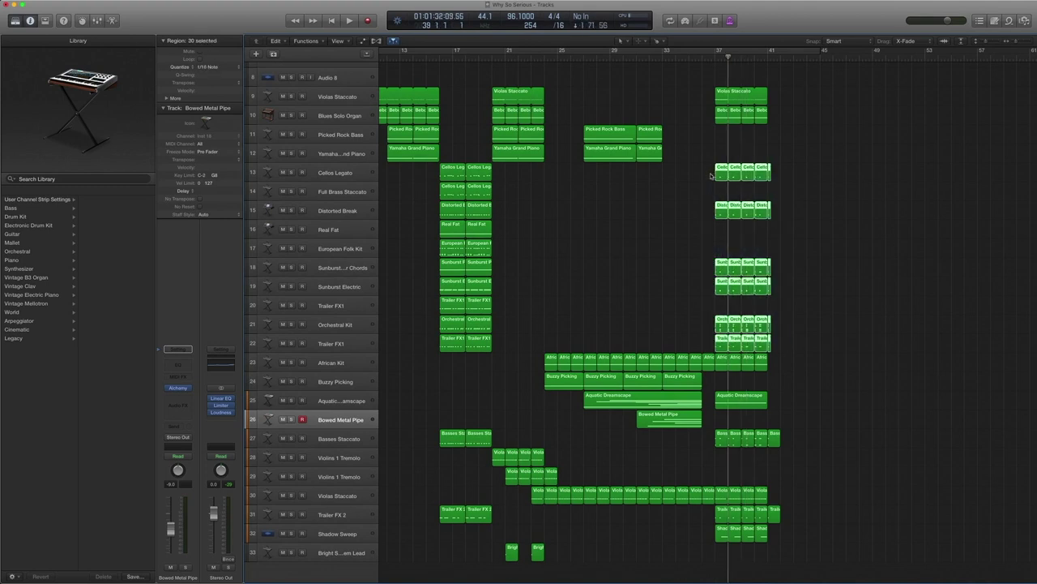
{"action": "key", "text": "comma"}
{"action": "key", "text": "ctrl+s"}
{"action": "key", "text": "space"}
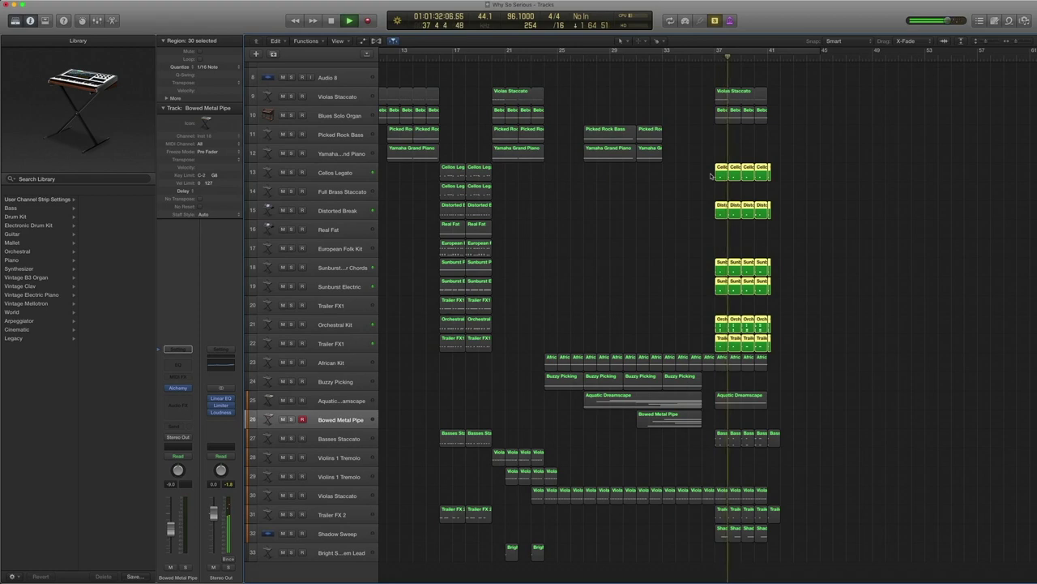
{"action": "key", "text": "space"}
{"action": "key", "text": "ctrl+s"}
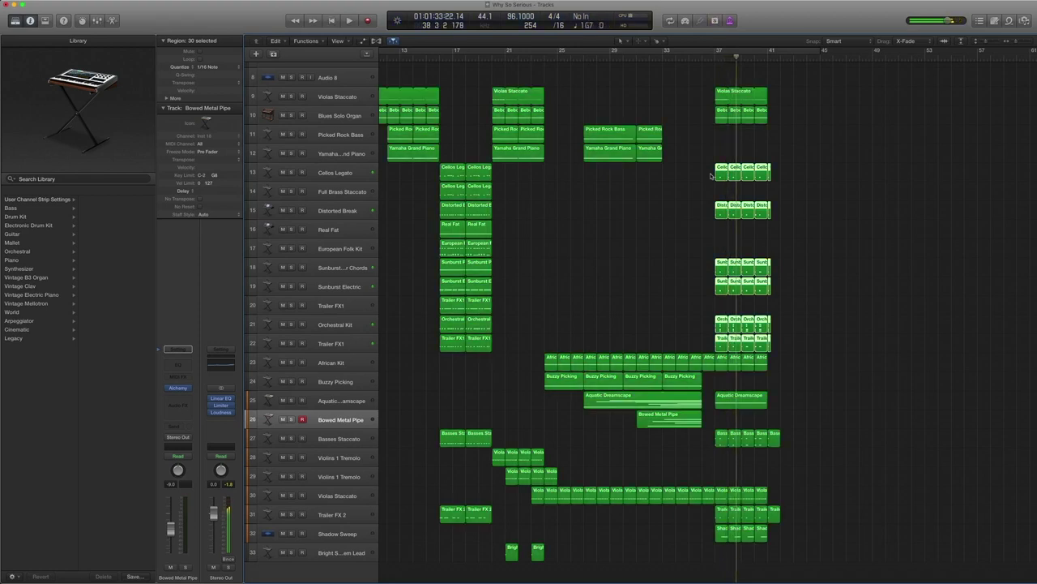
Select the final-section regions of the upper Violas Staccato and Blues Solo Organ tracks, and audition them in solo from bar 37
{"action": "left_click_drag", "start_coordinate": [799, 124], "coordinate": [714, 84]}
{"action": "key", "text": "ctrl+s"}
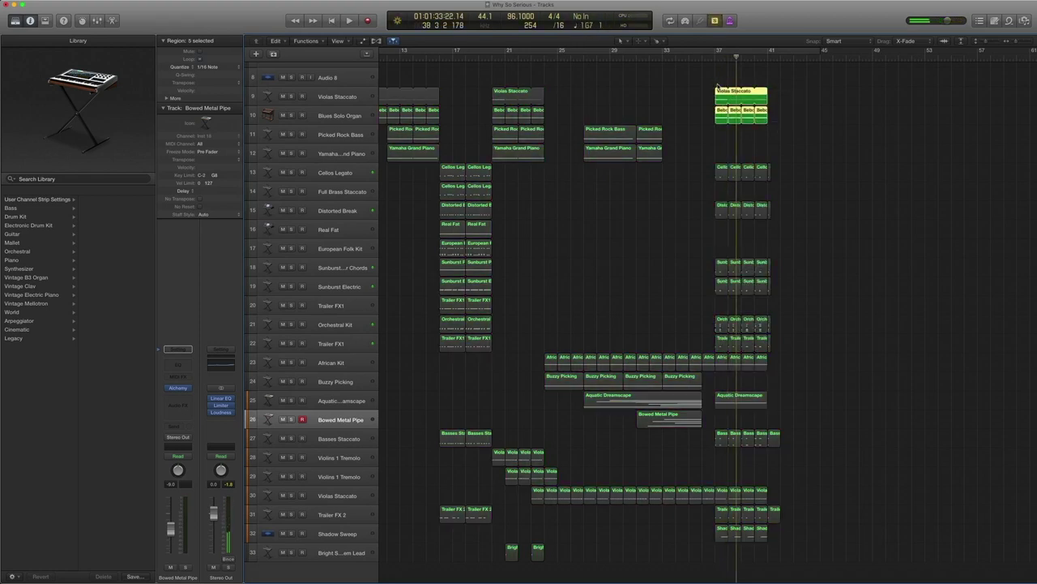
{"action": "key", "text": "space"}
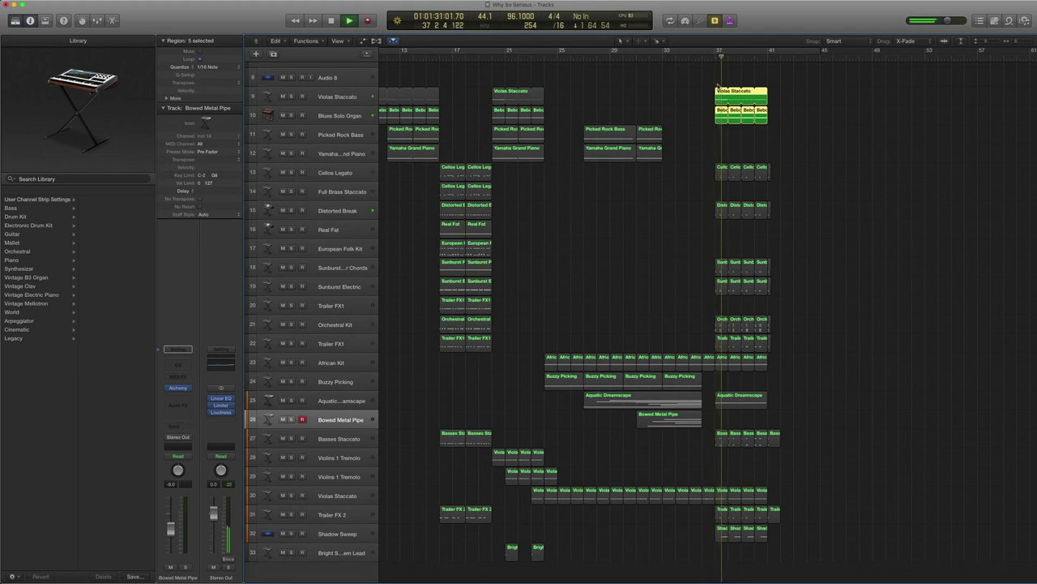
{"action": "key", "text": "space"}
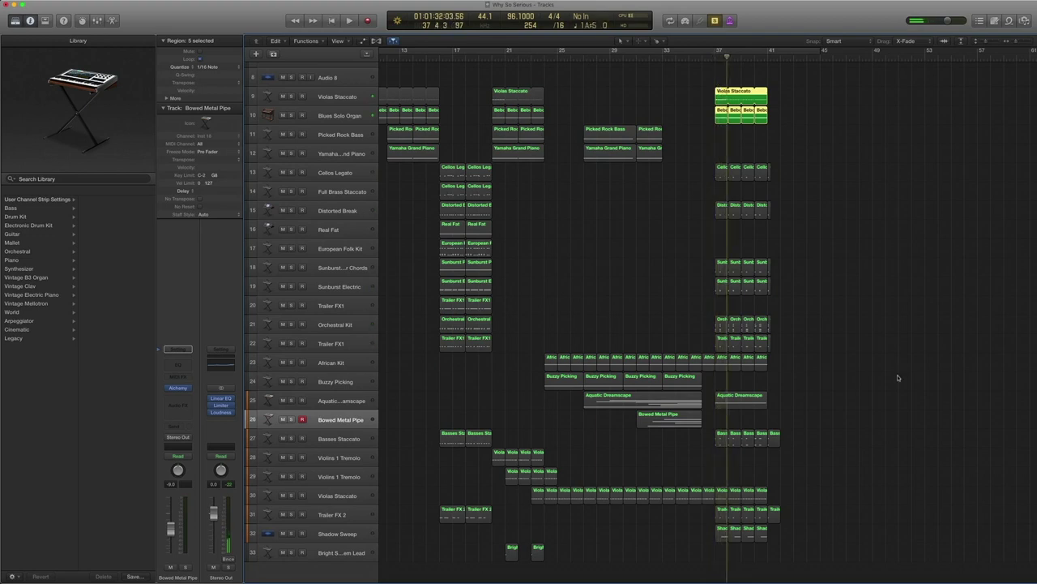
Add the final-section regions from Cellos Legato down to the lower Trailer FX1 track to the selection, and audition everything selected in solo
{"action": "left_click", "coordinate": [898, 378]}
{"action": "left_click_drag", "start_coordinate": [801, 344], "coordinate": [698, 92]}
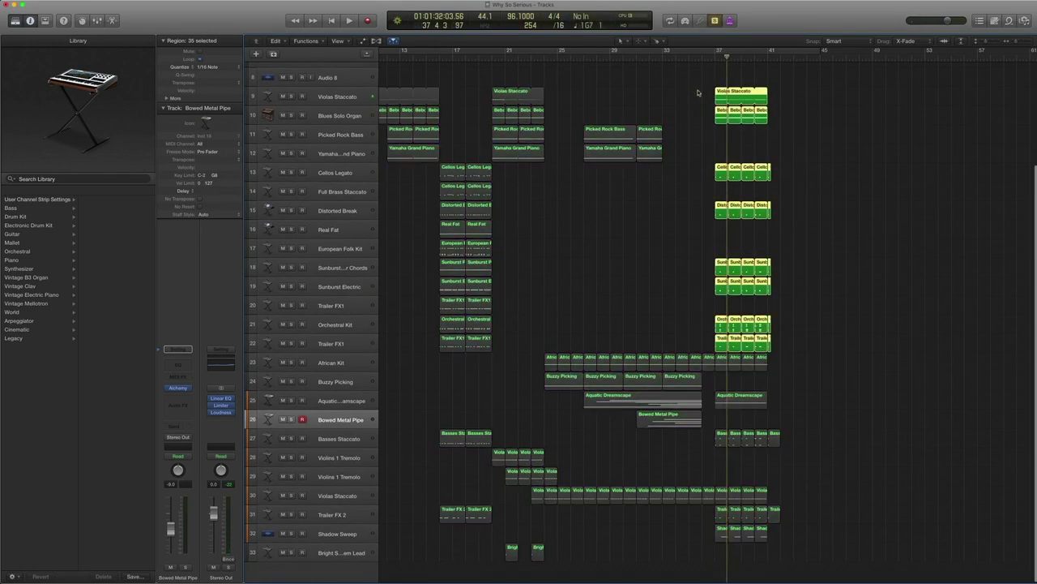
{"action": "key", "text": "shift+space"}
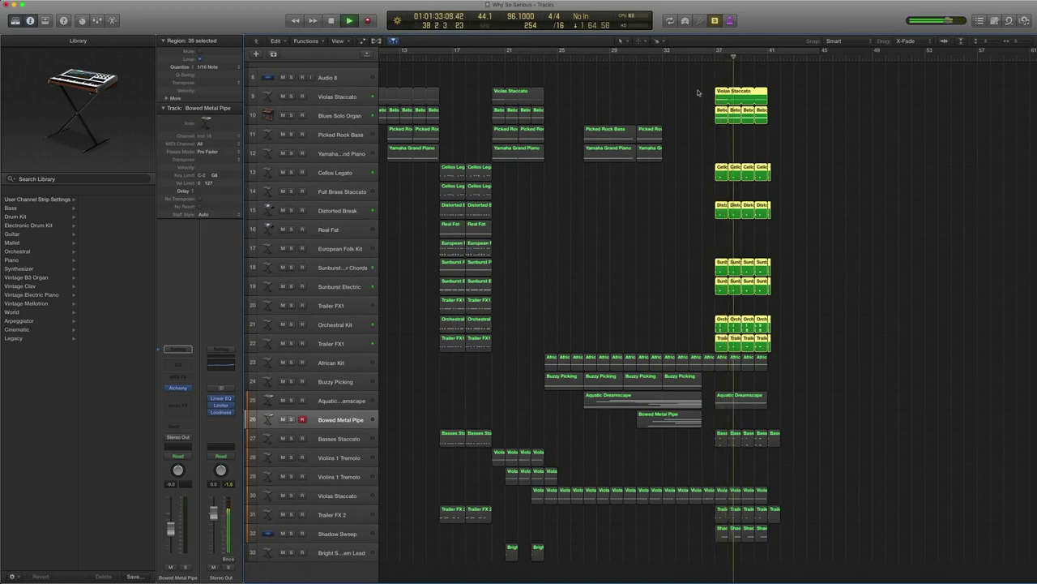
{"action": "key", "text": "space"}
{"action": "key", "text": "ctrl+s"}
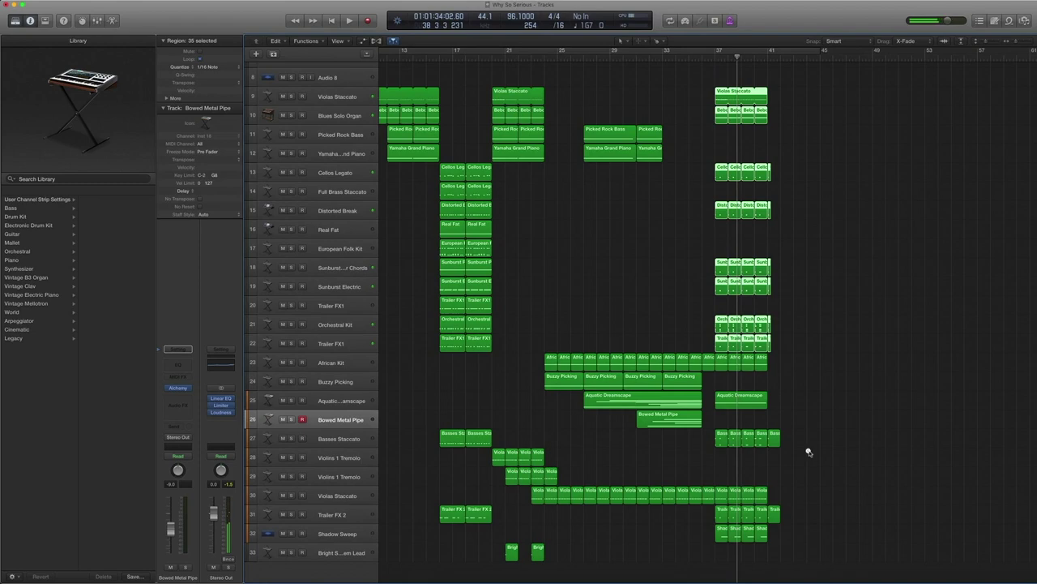
Select the final-section Basses Staccato regions and audition them in solo from bar 37
{"action": "left_click_drag", "start_coordinate": [808, 451], "coordinate": [713, 436]}
{"action": "key", "text": "ctrl+s"}
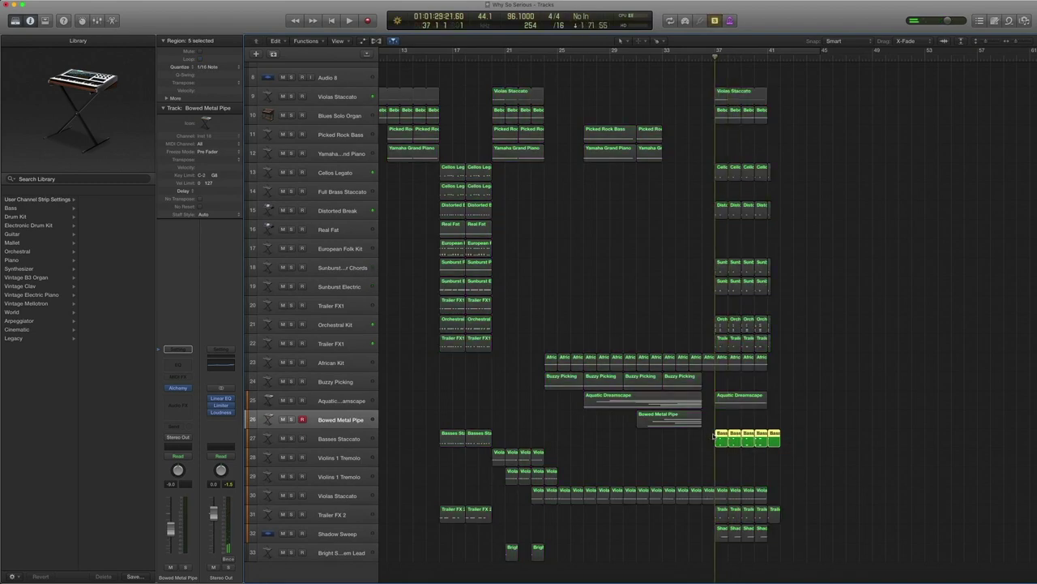
{"action": "key", "text": "space"}
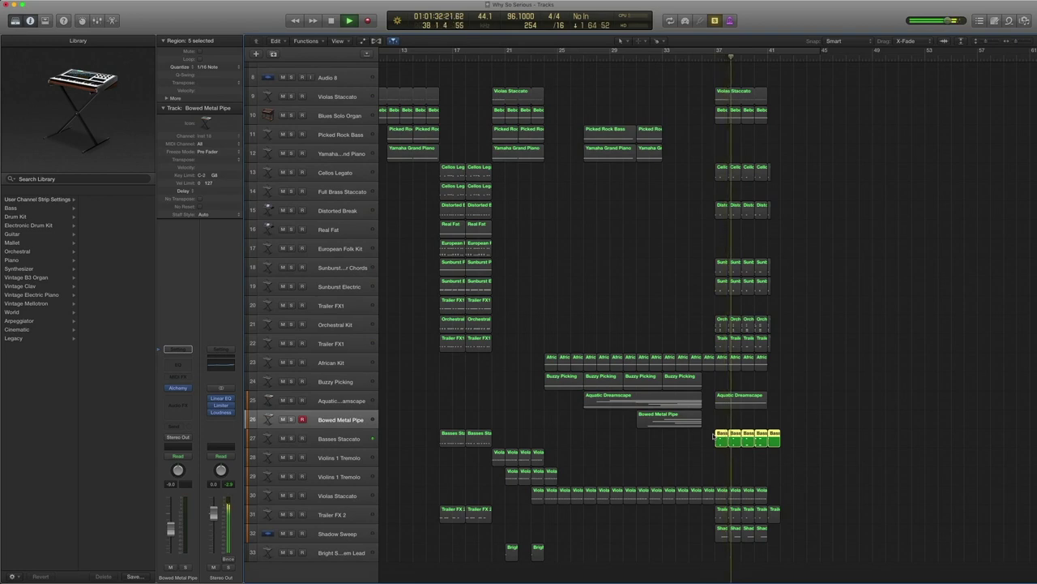
{"action": "key", "text": "space"}
{"action": "key", "text": "ctrl+s"}
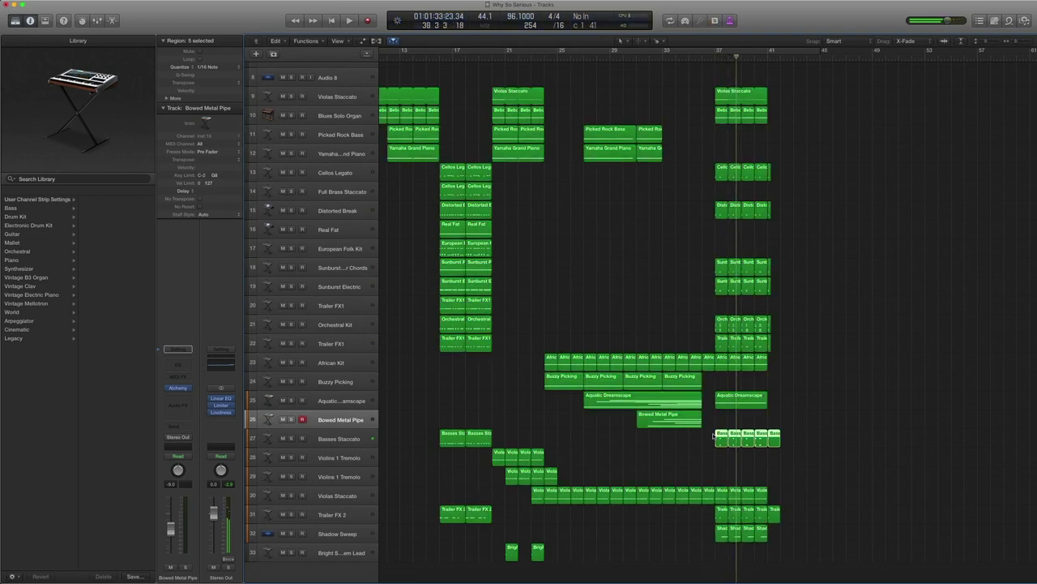
Select the four final-section African Kit regions and audition them in solo from bar 37
{"action": "left_click", "coordinate": [730, 399]}
{"action": "left_click_drag", "start_coordinate": [783, 376], "coordinate": [721, 362]}
{"action": "key", "text": "ctrl+s"}
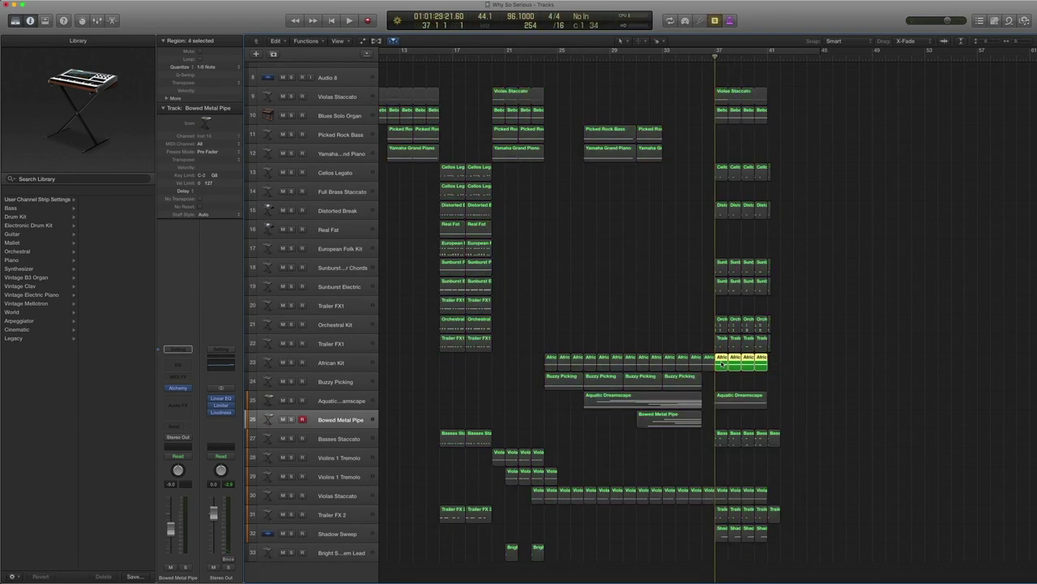
{"action": "key", "text": "space"}
{"action": "key", "text": "space"}
{"action": "key", "text": "ctrl+s"}
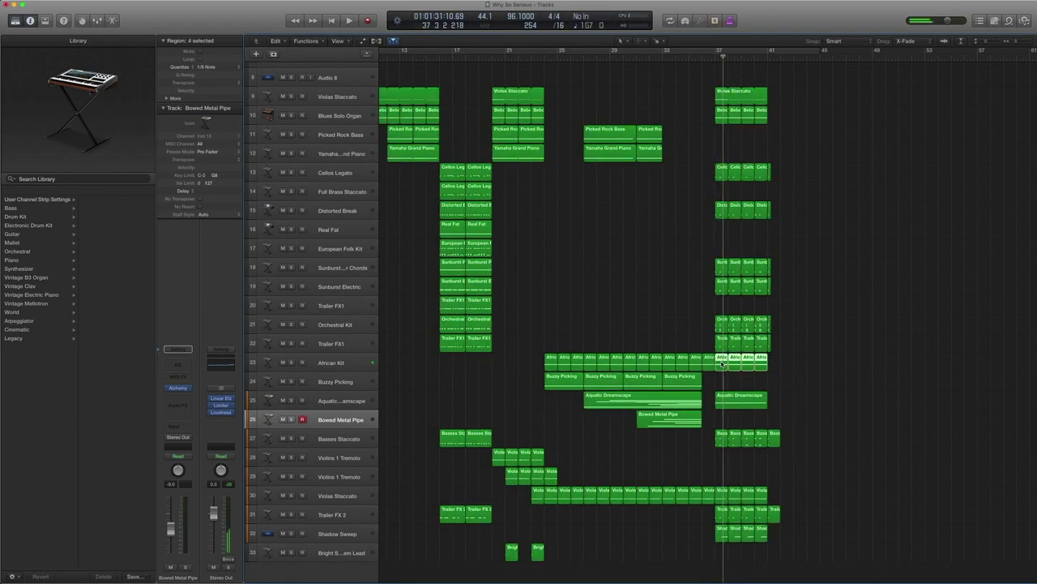
Highlight the final-section African Kit, upper Violas Staccato and Blues Solo Organ regions together, and clear the selection
{"action": "left_click_drag", "start_coordinate": [802, 365], "coordinate": [720, 363]}
{"action": "left_click_drag", "start_coordinate": [784, 144], "coordinate": [719, 82]}
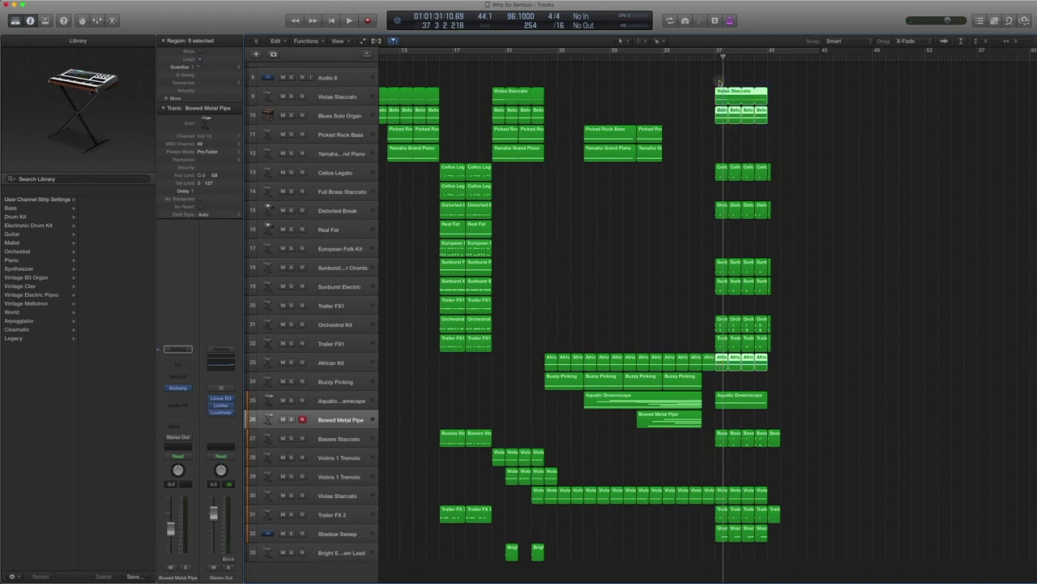
{"action": "left_click", "coordinate": [815, 474]}
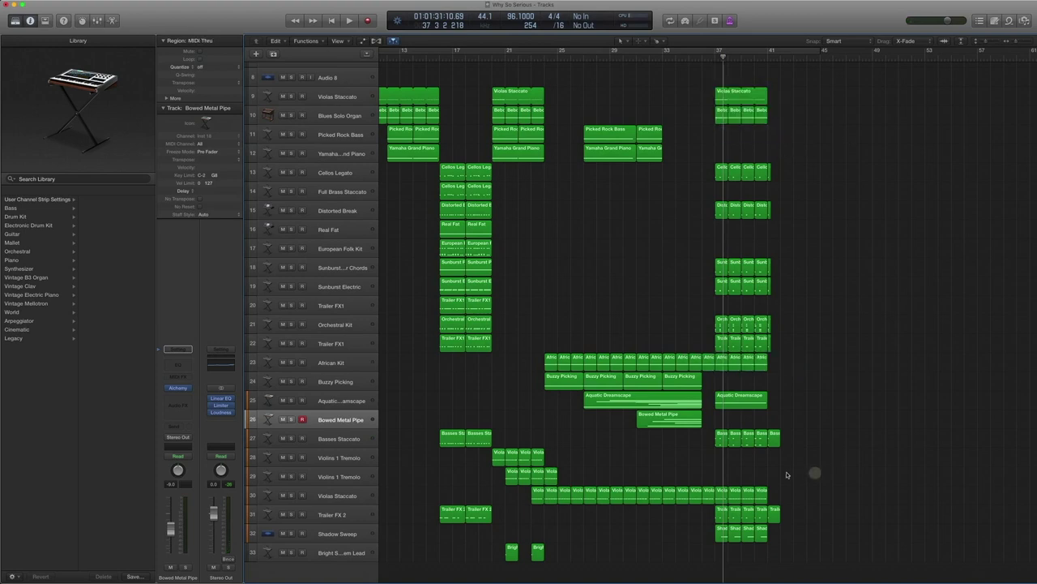
Select the lower Violas Staccato track with all its regions, and move the playhead back to bar 31
{"action": "left_click_drag", "start_coordinate": [801, 491], "coordinate": [725, 496]}
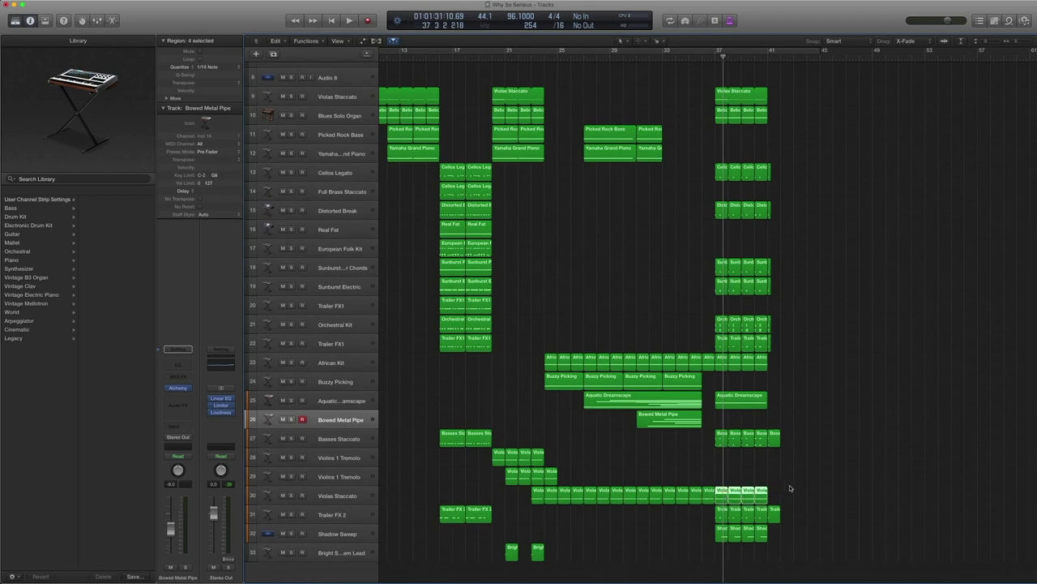
{"action": "left_click", "coordinate": [353, 490]}
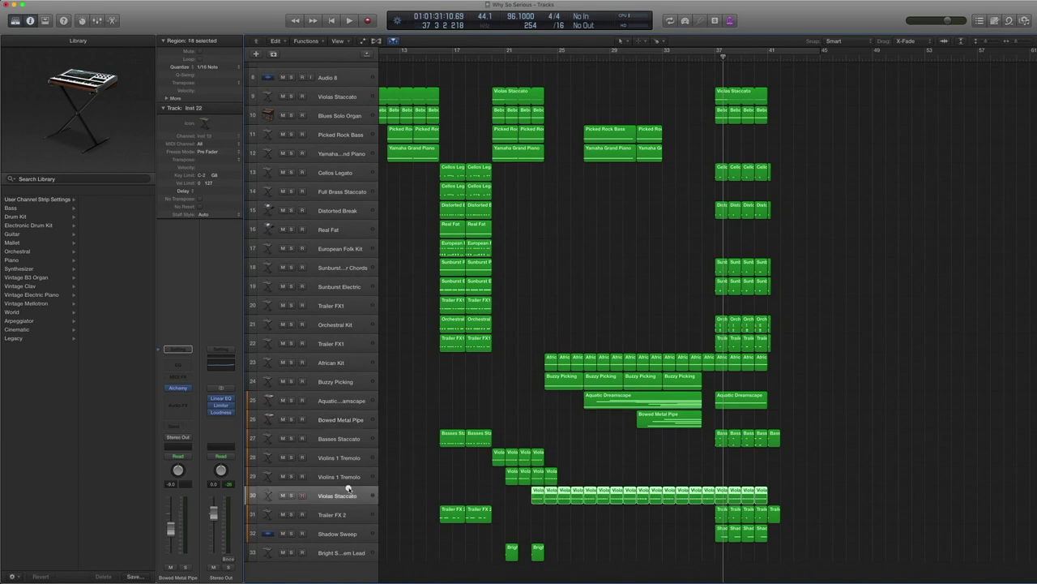
{"action": "key", "text": "comma"}
{"action": "key", "text": "comma"}
{"action": "key", "text": "comma"}
{"action": "key", "text": "comma"}
{"action": "key", "text": "comma"}
{"action": "key", "text": "comma"}
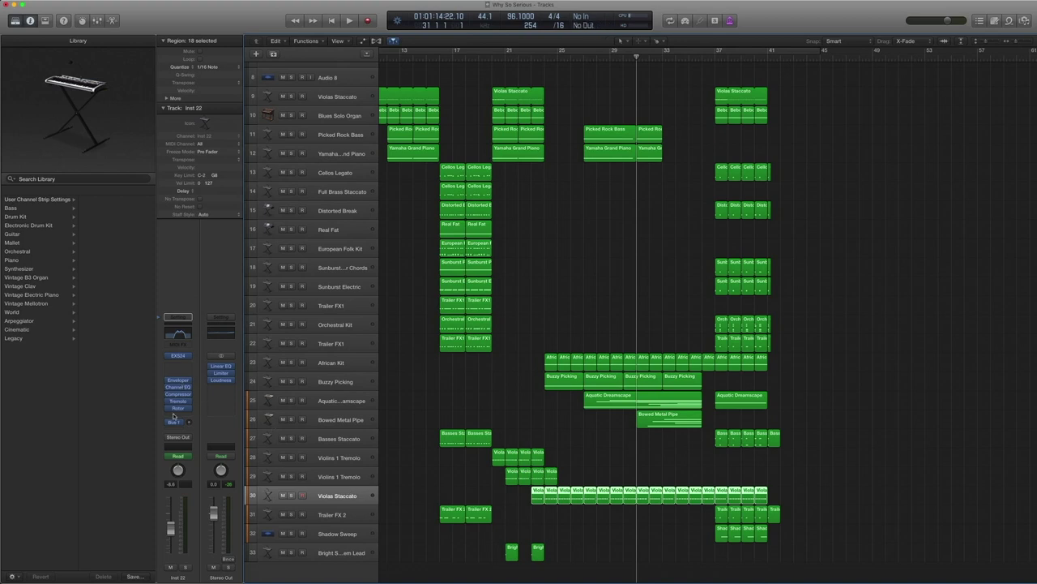
Open the lower Violas Staccato track's Channel EQ, audition the track in solo from bar 31, and close the floating windows
{"action": "left_click", "coordinate": [178, 387]}
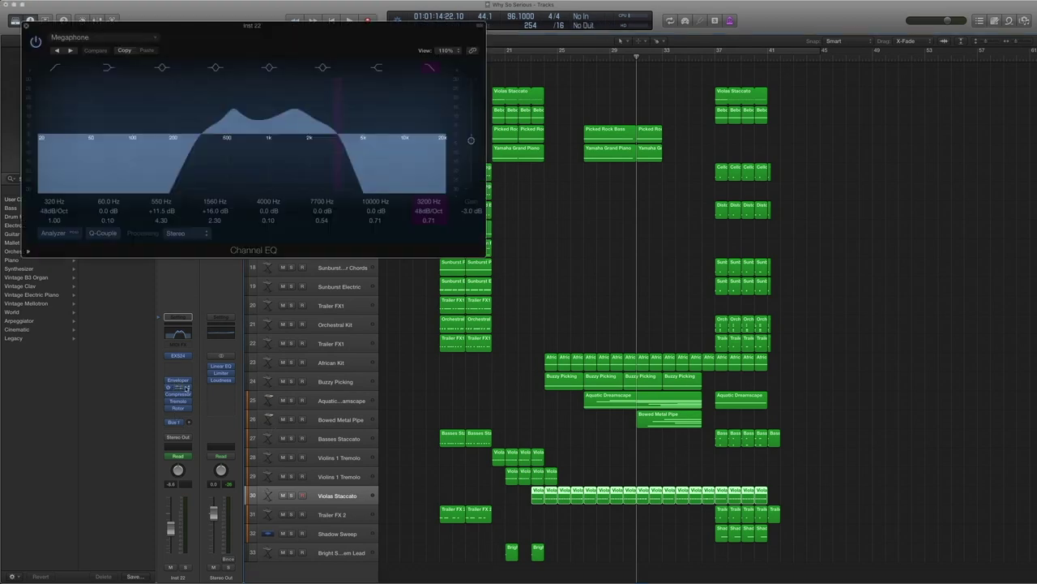
{"action": "key", "text": "ctrl+s"}
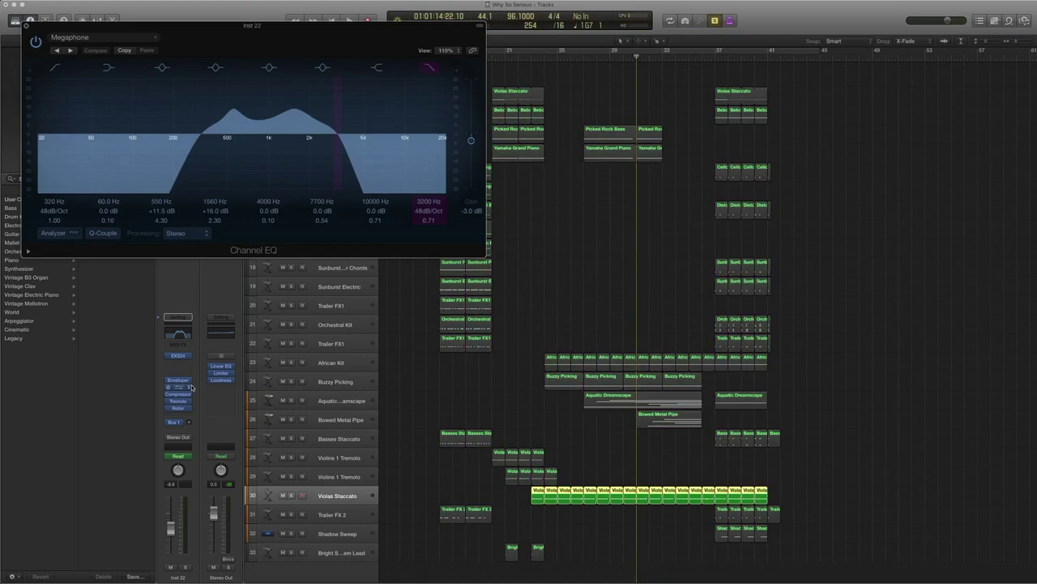
{"action": "key", "text": "space"}
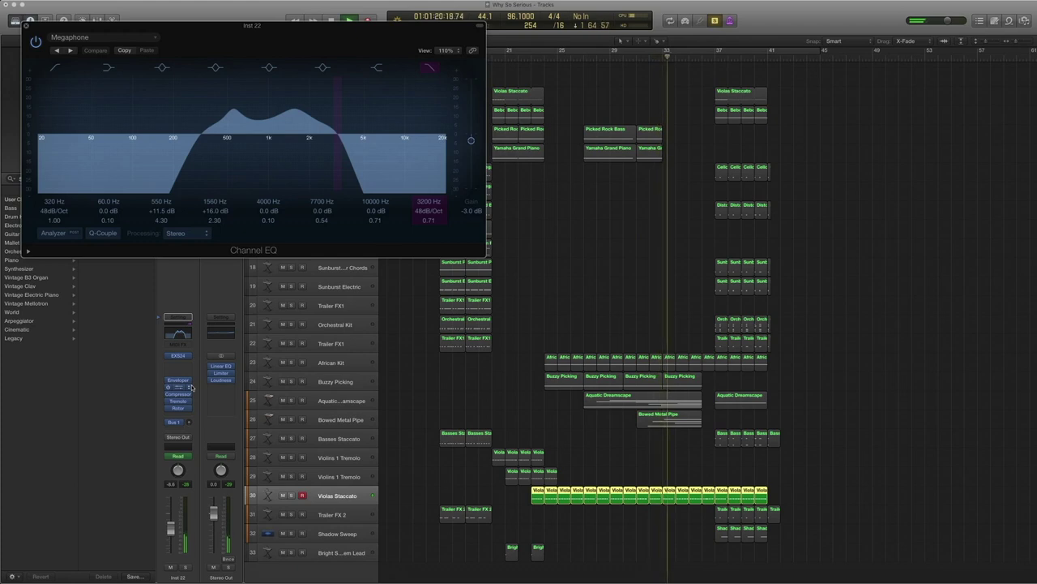
{"action": "key", "text": "space"}
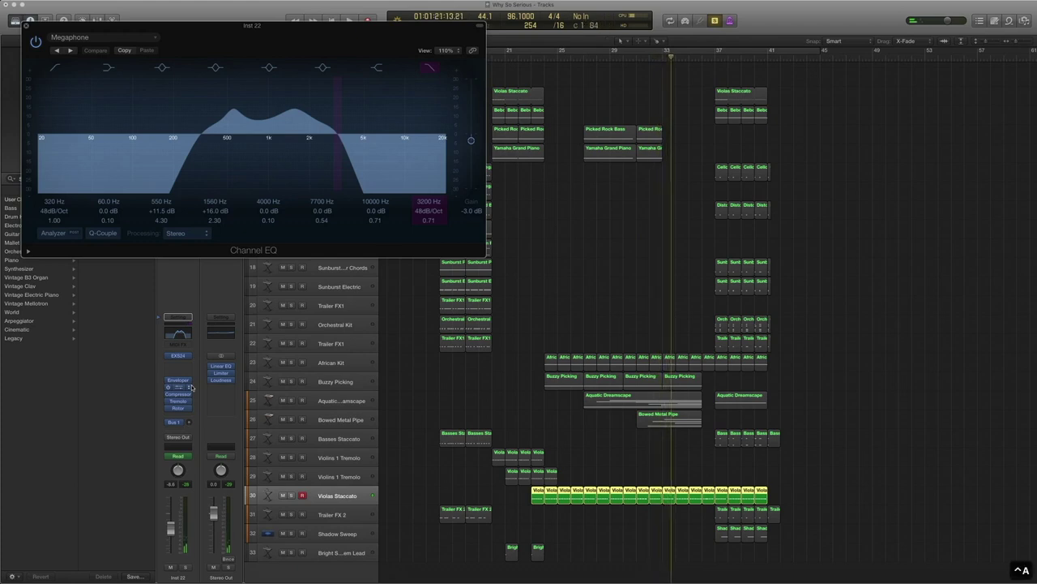
{"action": "key", "text": "ctrl+a"}
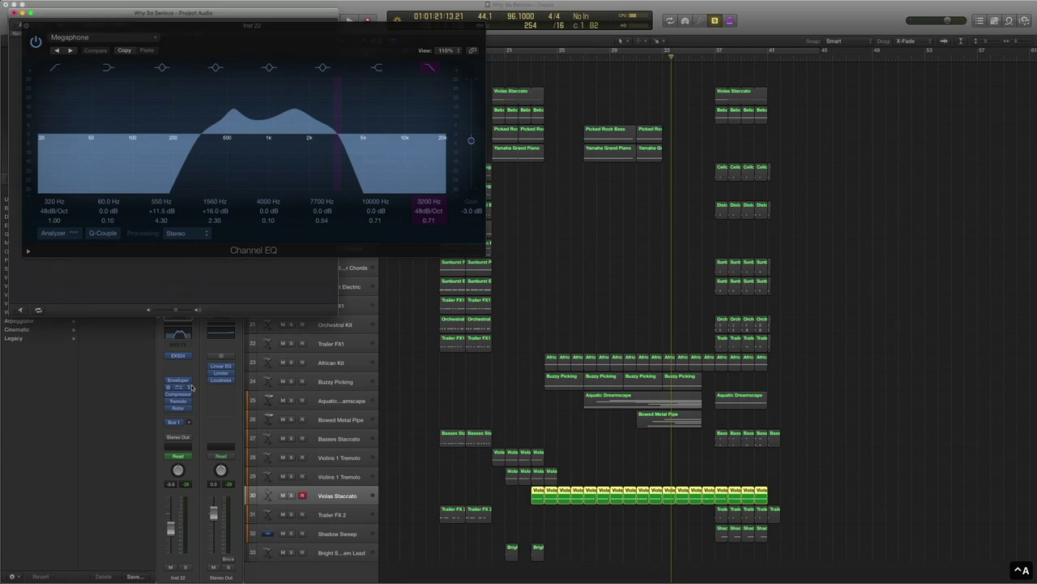
{"action": "left_click", "coordinate": [27, 29]}
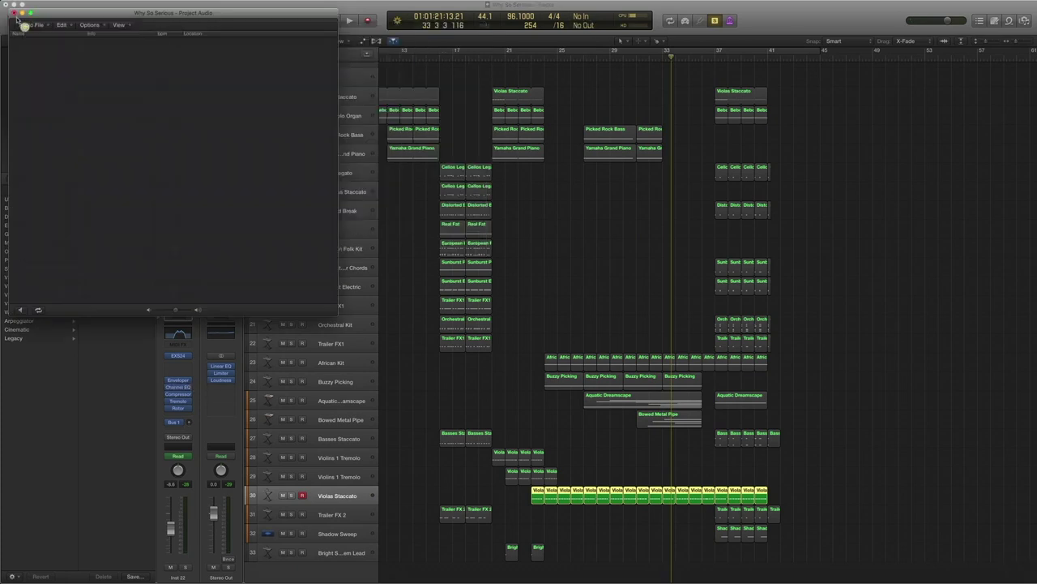
{"action": "left_click", "coordinate": [15, 13]}
Select the final-section Shadow Sweep regions and their track, inspect the ES2 synth and its preset list, and close the plug-in
{"action": "left_click_drag", "start_coordinate": [811, 540], "coordinate": [707, 532]}
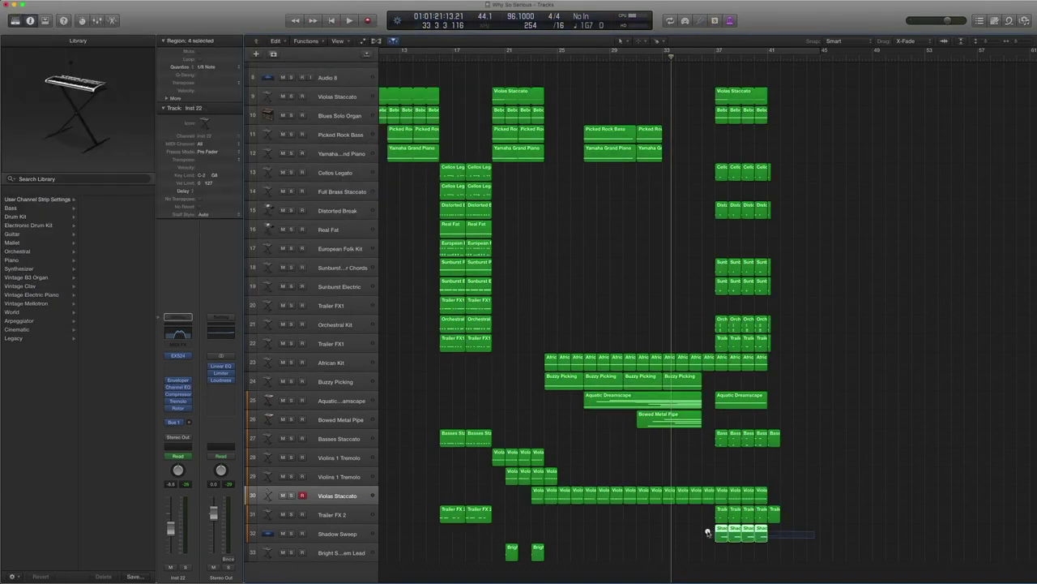
{"action": "left_click", "coordinate": [334, 532]}
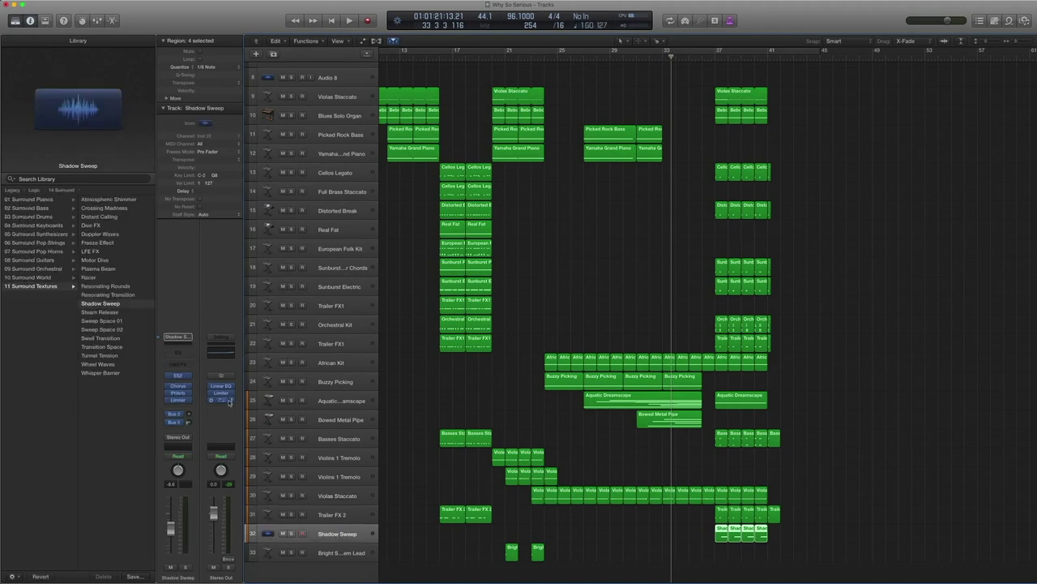
{"action": "left_click", "coordinate": [178, 375]}
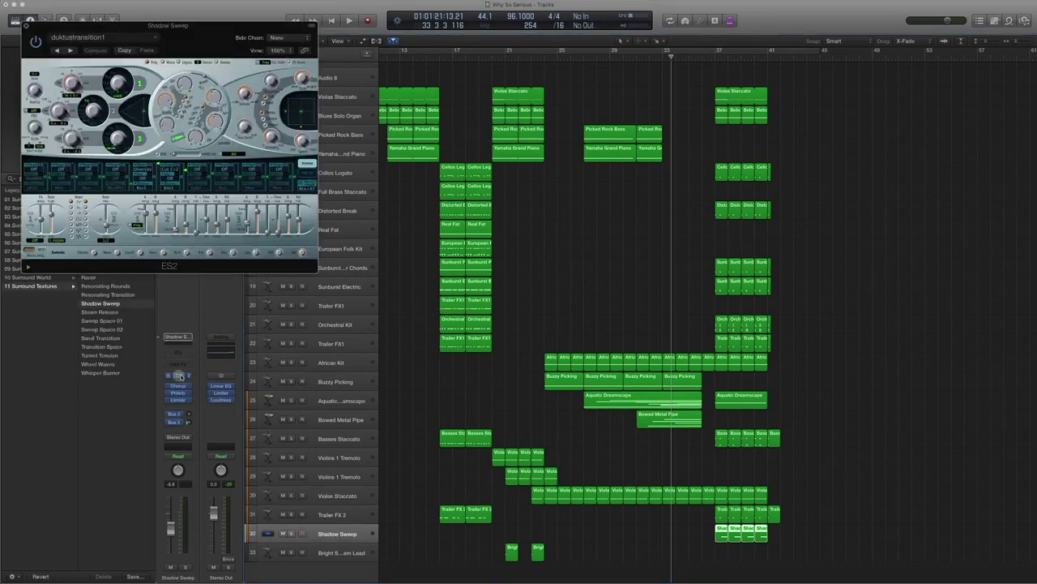
{"action": "left_click", "coordinate": [113, 36]}
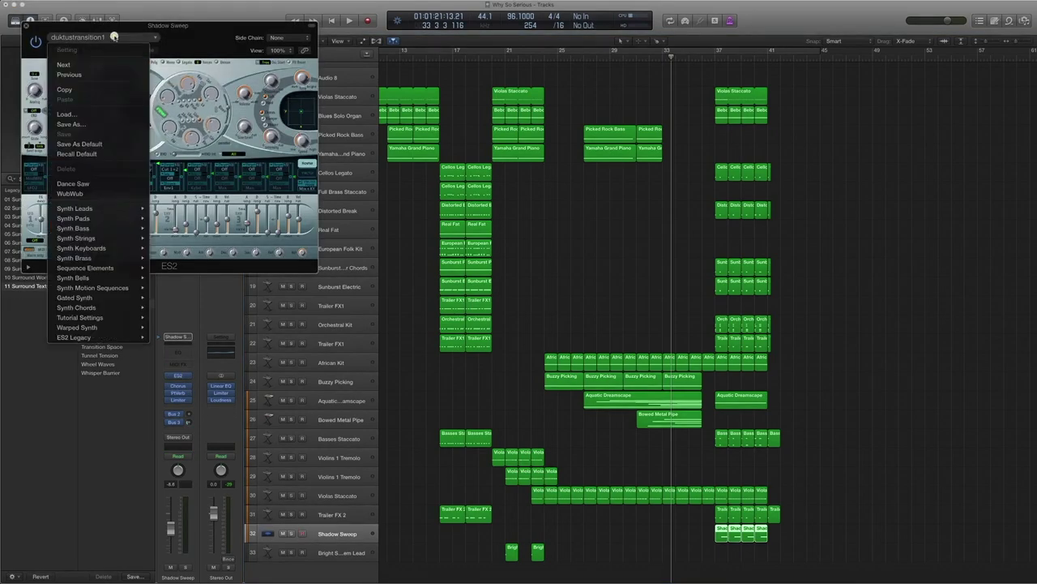
{"action": "left_click", "coordinate": [24, 26]}
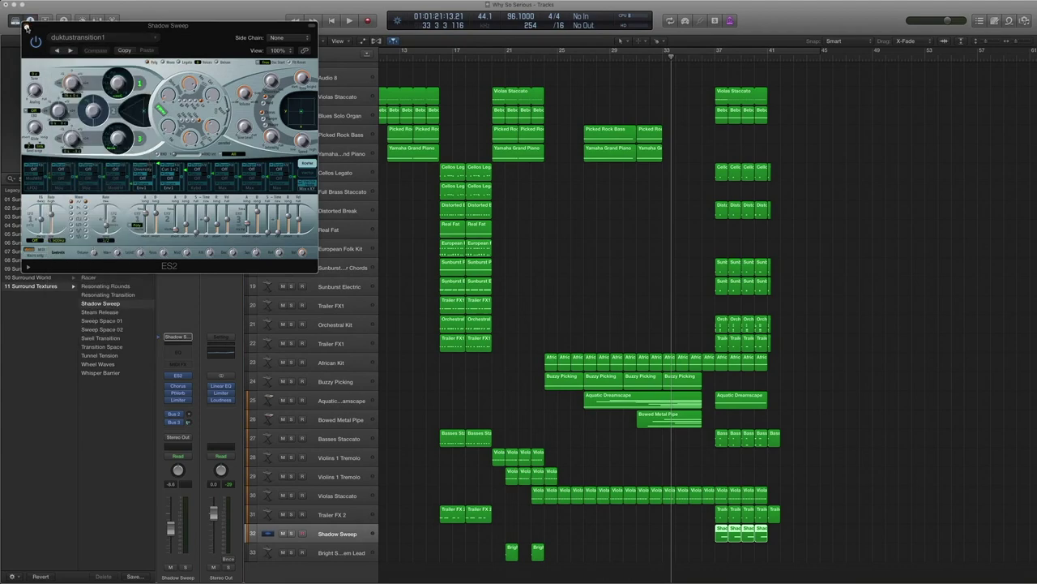
{"action": "left_click", "coordinate": [26, 27]}
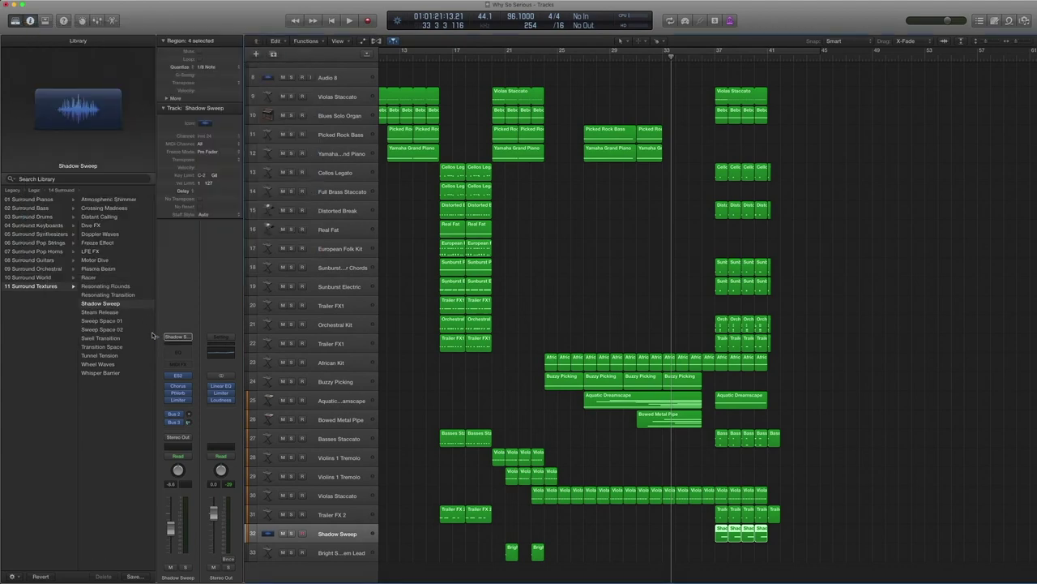
Trace the Shadow Sweep patch's location in the Library through the Logic and 14 Surround categories
{"action": "scroll", "coordinate": [54, 309], "scroll_direction": "left", "scroll_amount": 5}
{"action": "scroll", "coordinate": [54, 309], "scroll_direction": "left", "scroll_amount": 3}
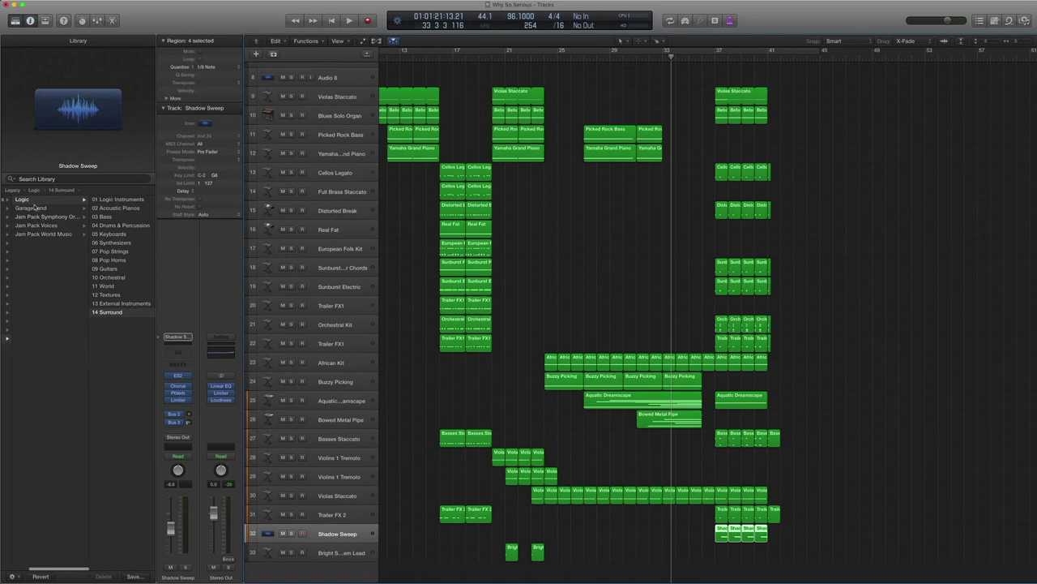
{"action": "scroll", "coordinate": [52, 307], "scroll_direction": "right", "scroll_amount": 8}
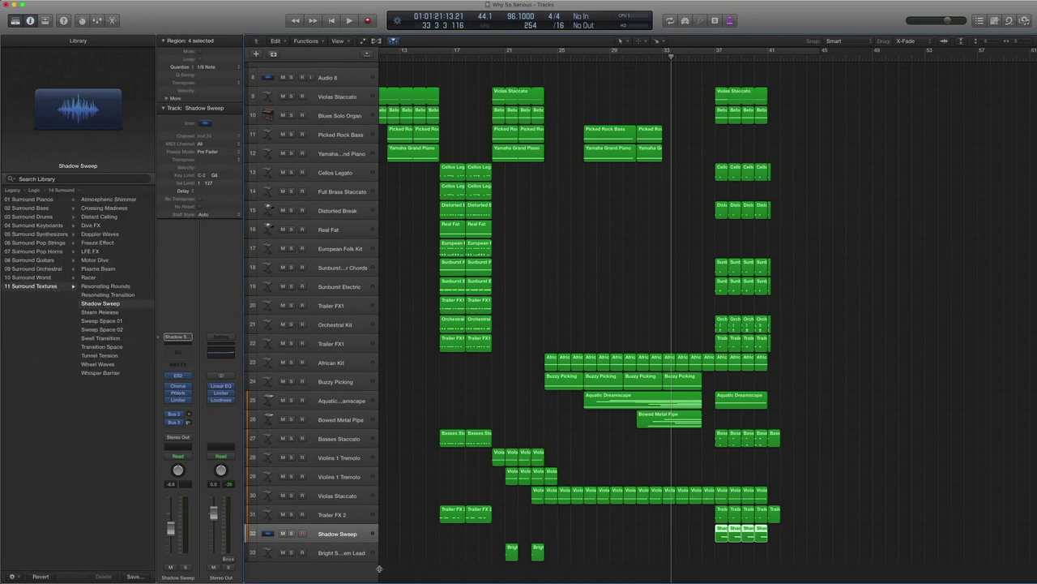
Reselect the final-section Shadow Sweep regions and audition them in solo from bar 37
{"action": "left_click_drag", "start_coordinate": [865, 548], "coordinate": [706, 531]}
{"action": "key", "text": "period"}
{"action": "key", "text": "period"}
{"action": "key", "text": "period"}
{"action": "key", "text": "period"}
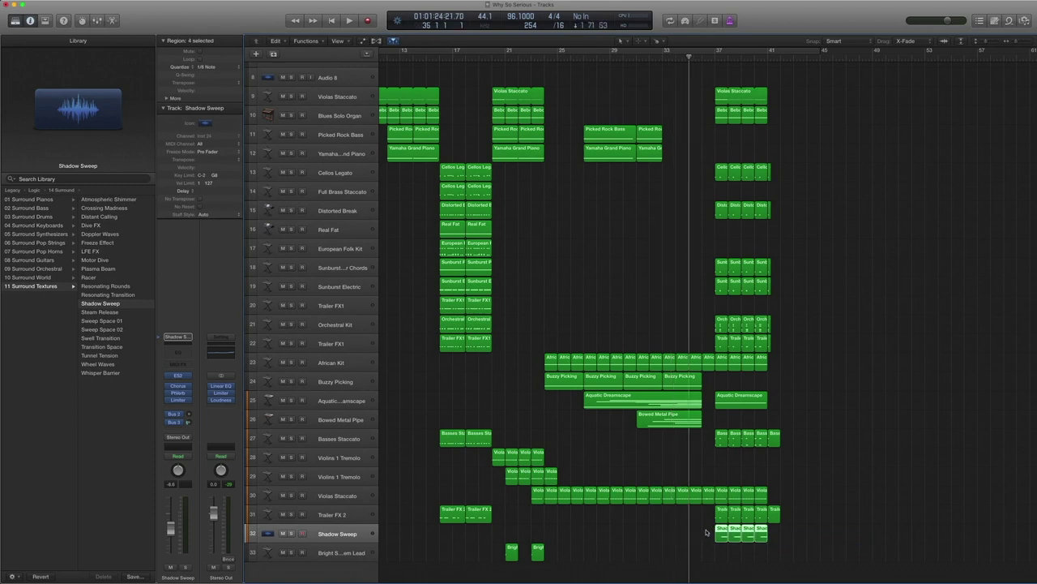
{"action": "key", "text": "ctrl+s"}
{"action": "key", "text": "space"}
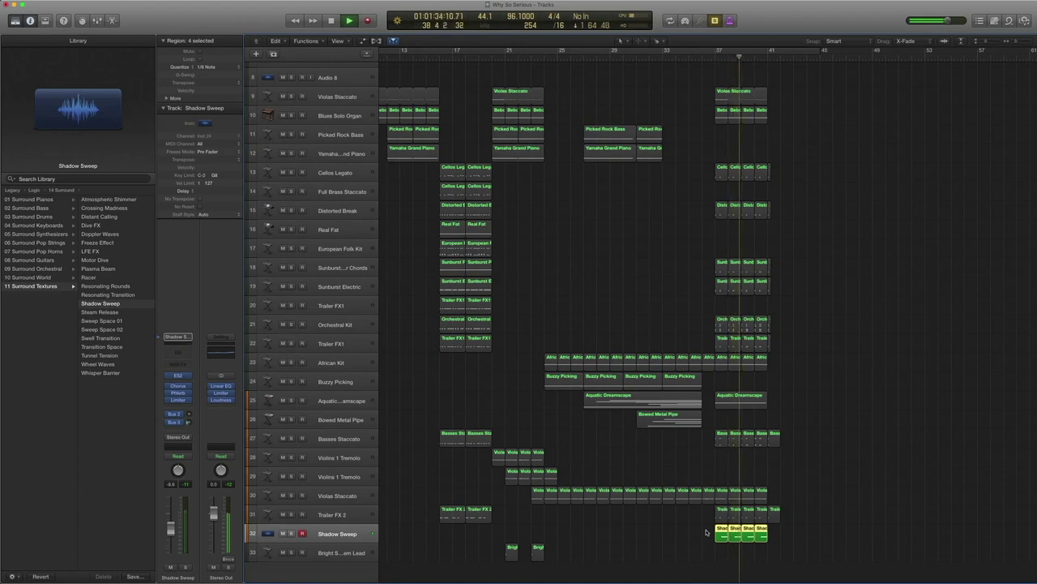
{"action": "key", "text": "space"}
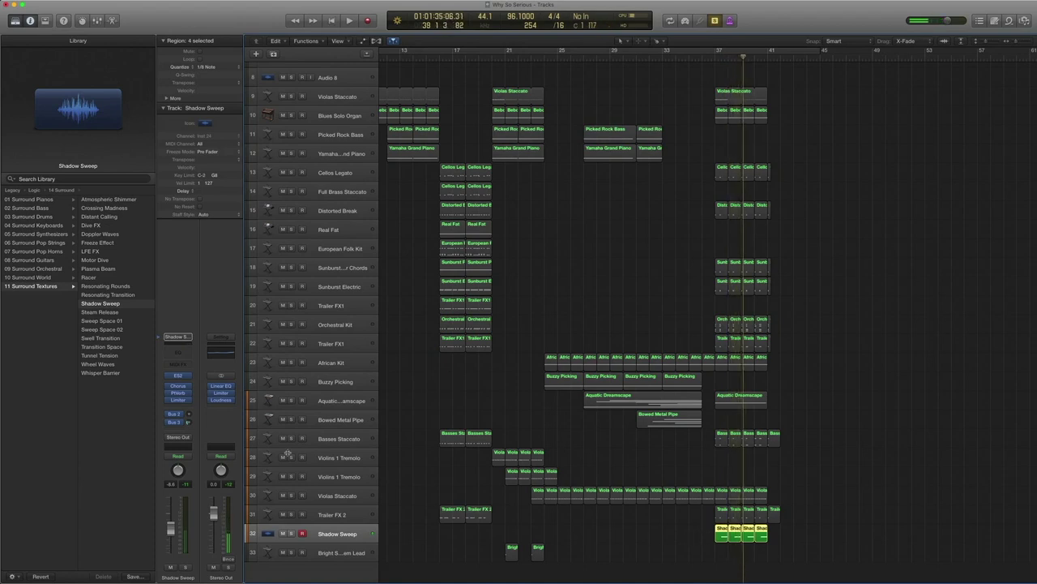
Turn off solo and play the full final section with all tracks from bar 37
{"action": "key", "text": "comma"}
{"action": "key", "text": "comma"}
{"action": "key", "text": "comma"}
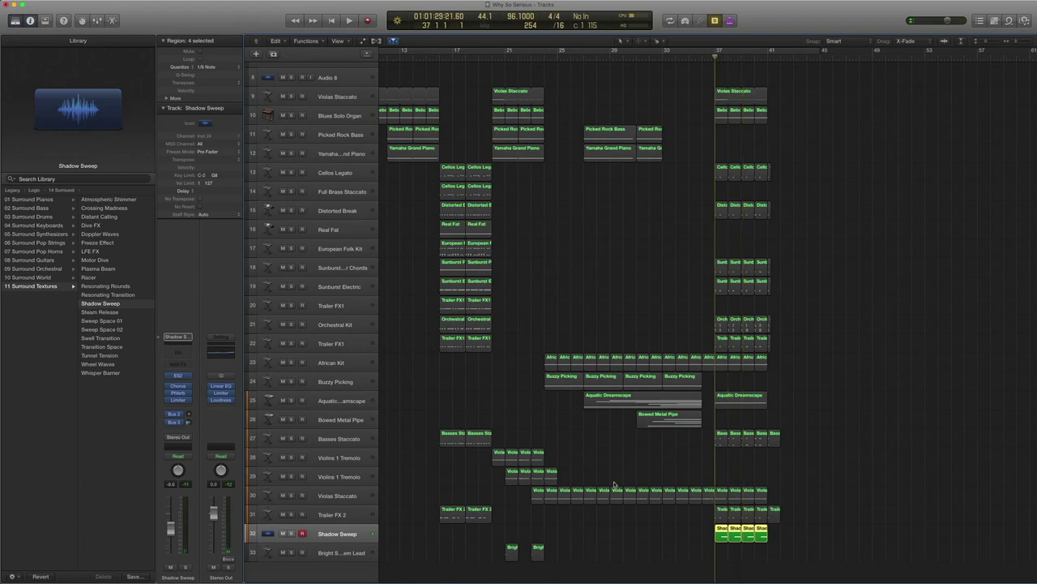
{"action": "key", "text": "period"}
{"action": "key", "text": "space"}
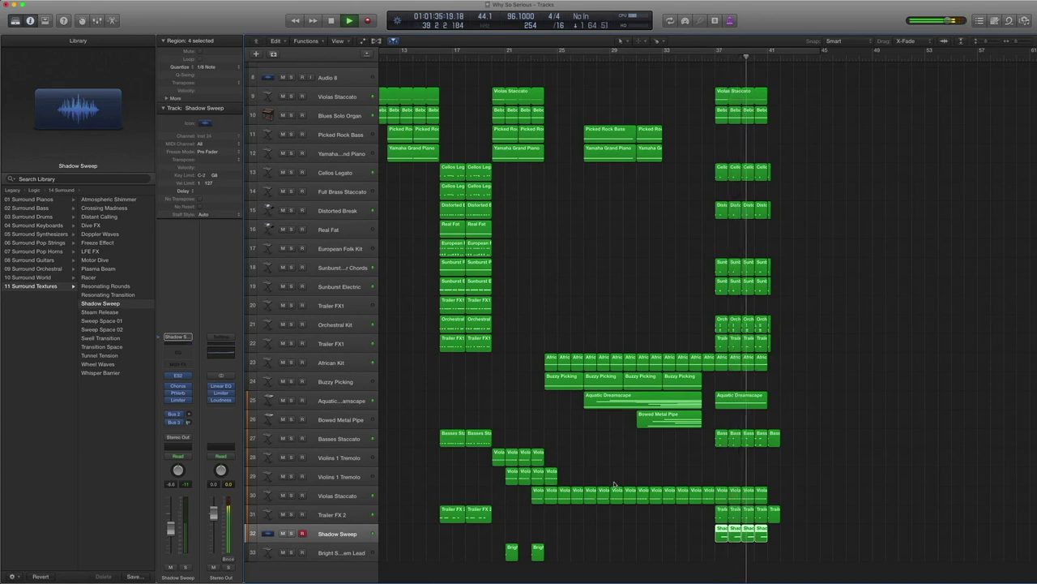
{"action": "key", "text": "space"}
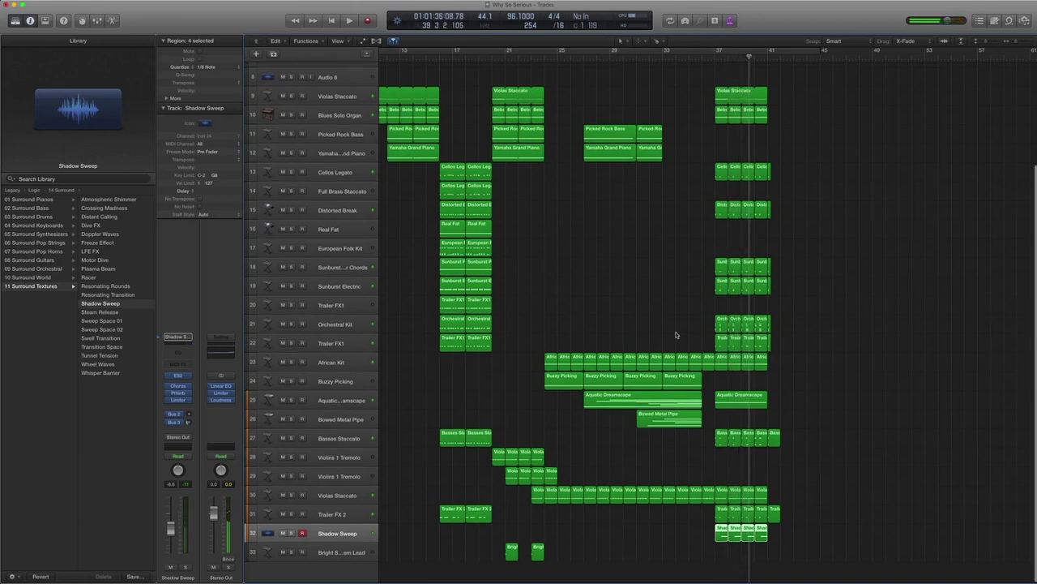
Show track automation, examine the volume curves across the arrangement's tracks, and hide the automation again
{"action": "scroll", "coordinate": [592, 308], "scroll_direction": "left", "scroll_amount": 5}
{"action": "scroll", "coordinate": [605, 301], "scroll_direction": "right", "scroll_amount": 2}
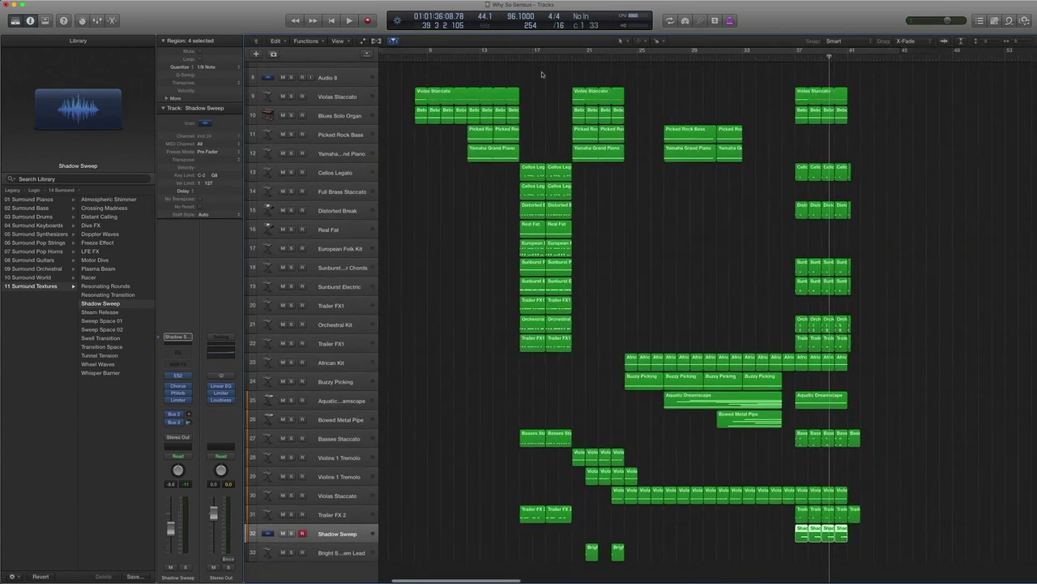
{"action": "key", "text": "ctrl+a"}
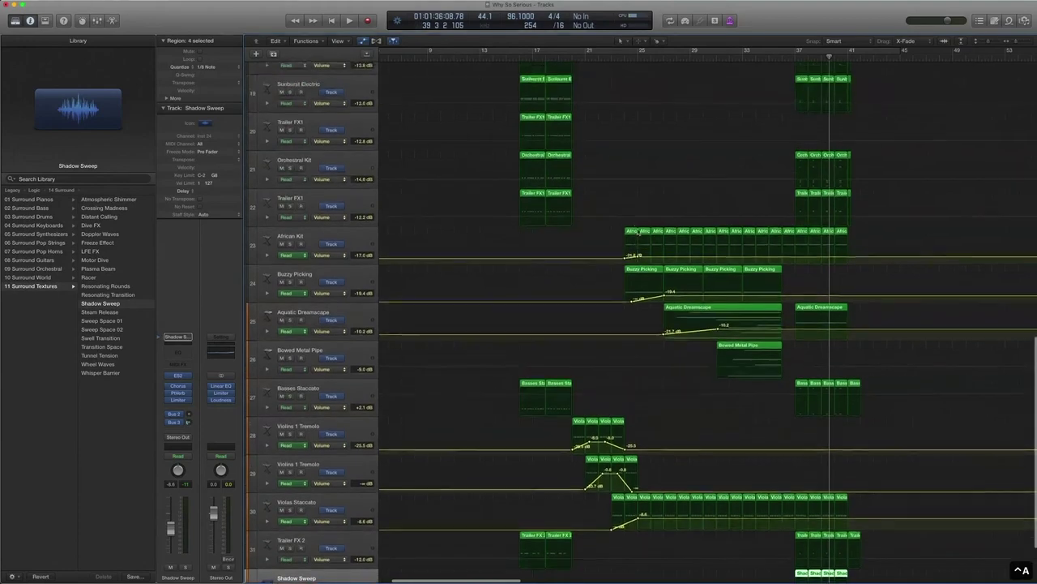
{"action": "scroll", "coordinate": [639, 228], "scroll_direction": "up", "scroll_amount": 3}
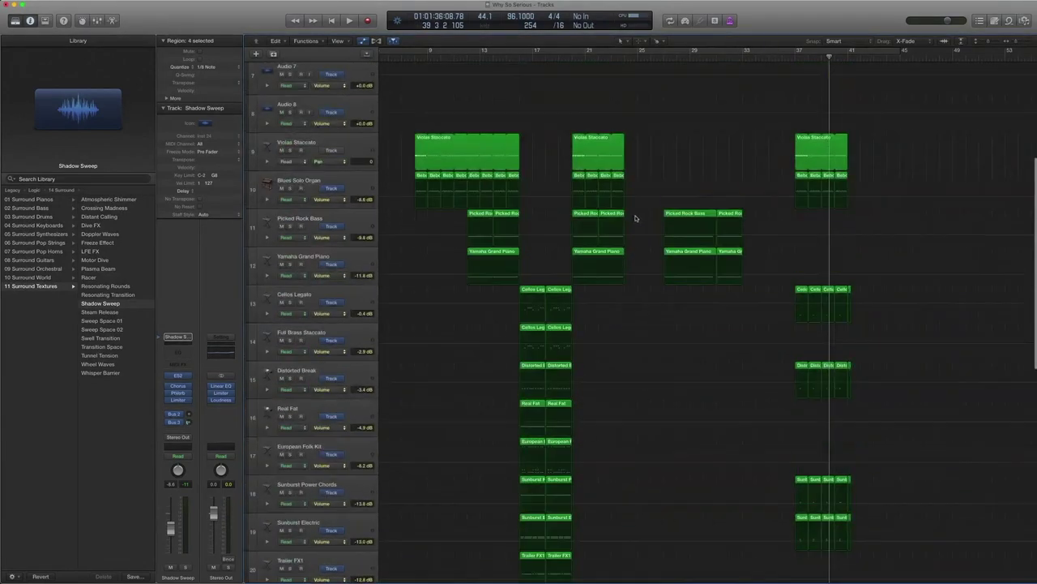
{"action": "scroll", "coordinate": [634, 210], "scroll_direction": "down", "scroll_amount": 6}
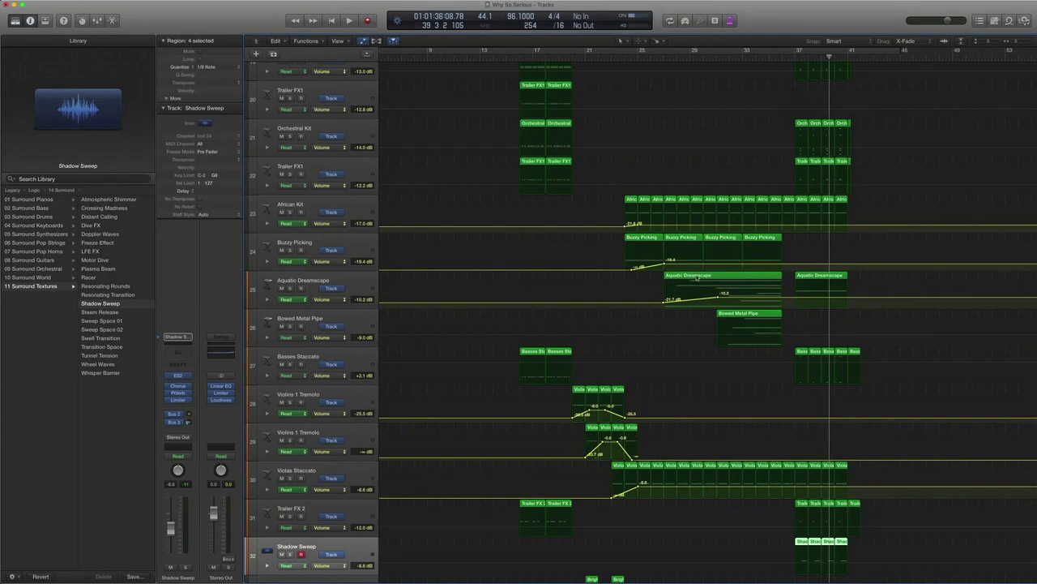
{"action": "key", "text": "a"}
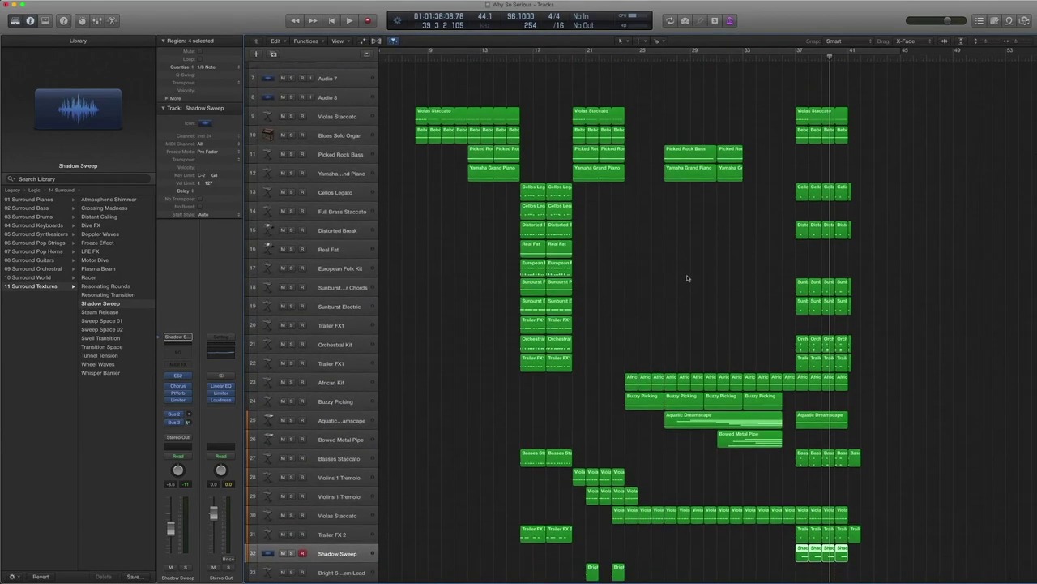
{"action": "scroll", "coordinate": [688, 278], "scroll_direction": "down", "scroll_amount": 1}
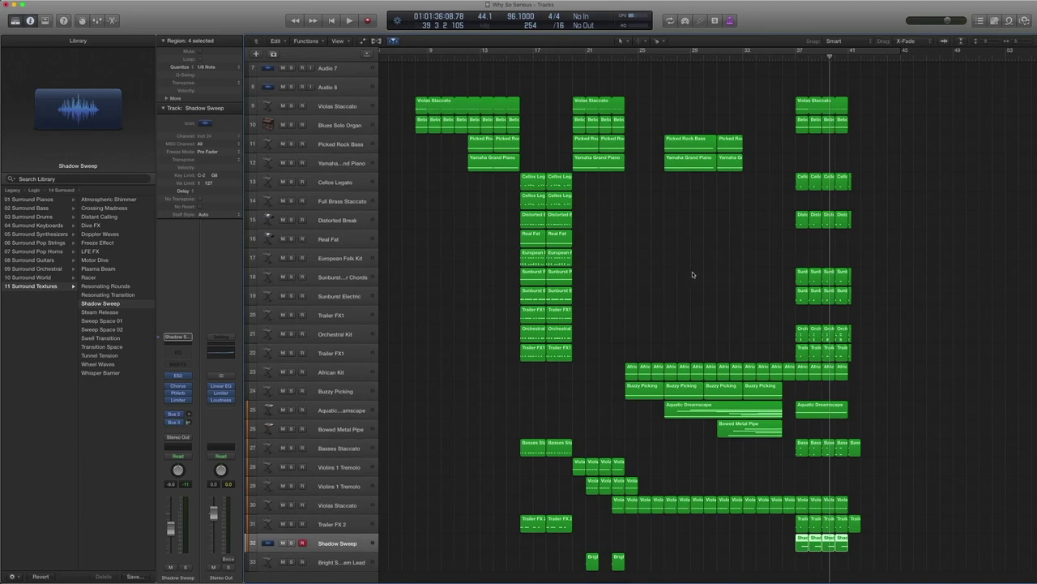
{"action": "scroll", "coordinate": [692, 273], "scroll_direction": "down", "scroll_amount": 1}
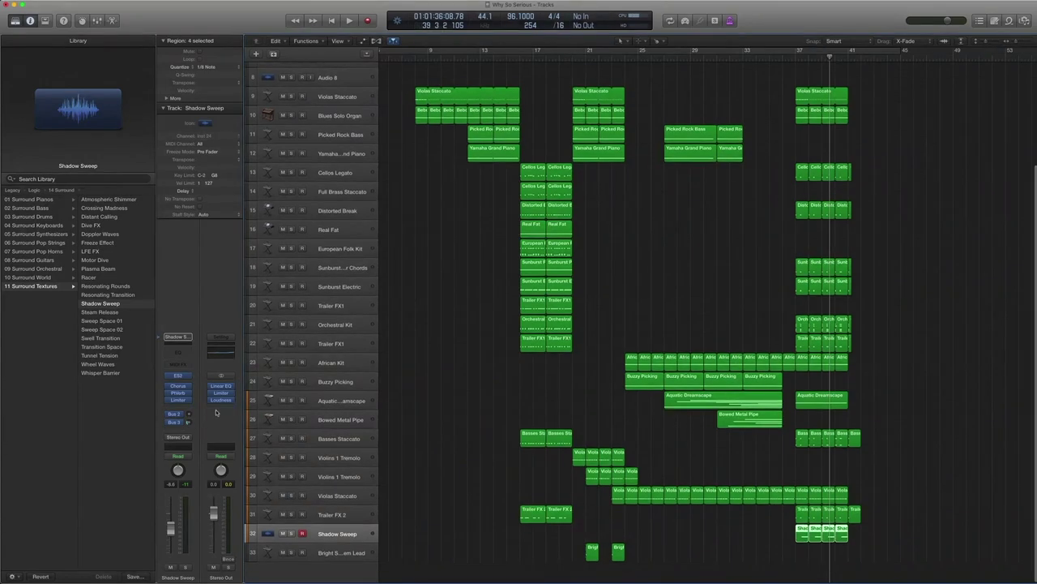
Open the Stereo Out's Linear Phase EQ and compare the mix with it bypassed and active, playing from about bar 27
{"action": "left_click", "coordinate": [221, 386]}
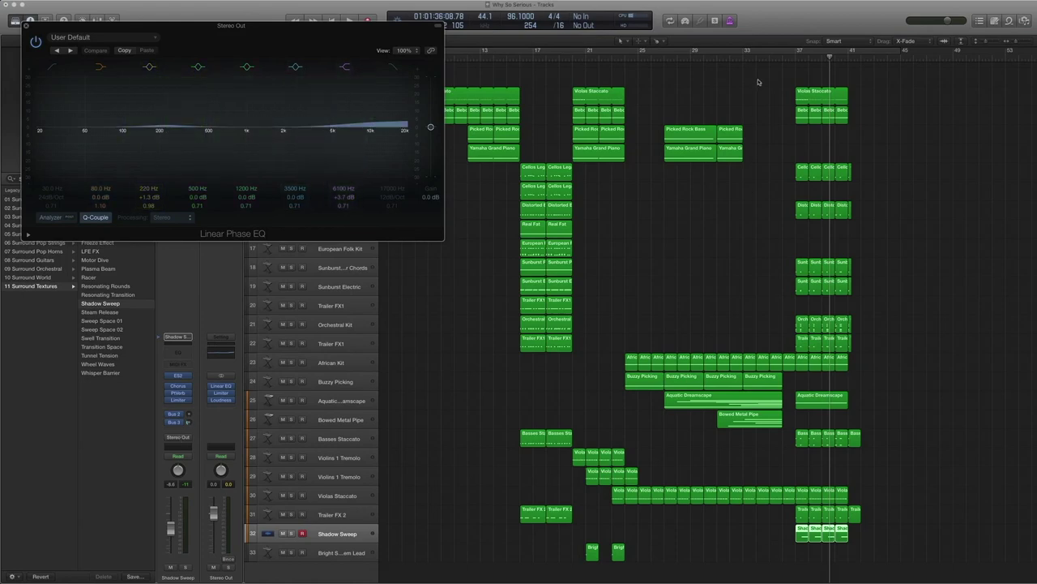
{"action": "left_click", "coordinate": [665, 62]}
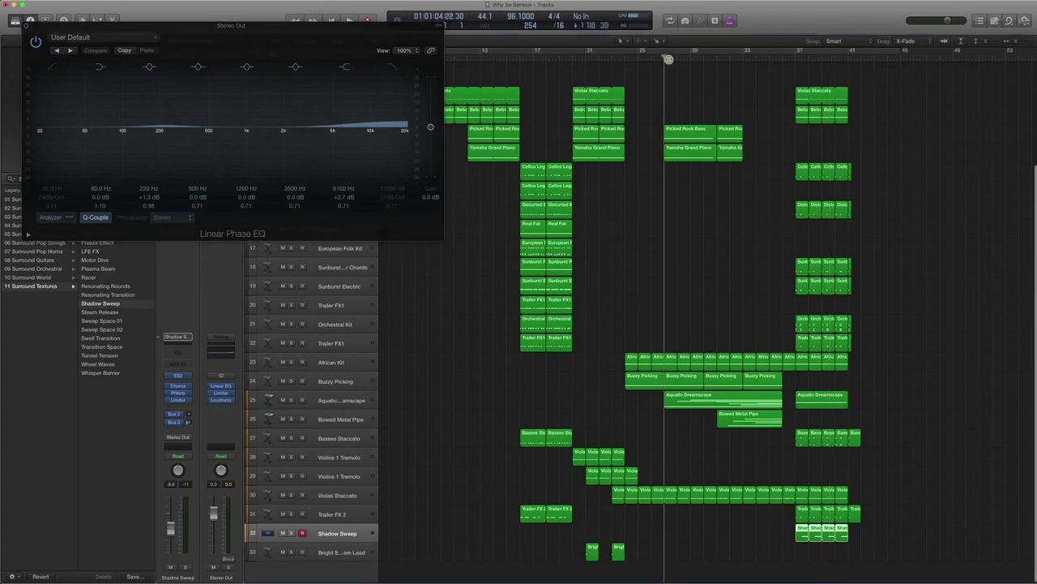
{"action": "left_click", "coordinate": [209, 387]}
{"action": "key", "text": "super+Down"}
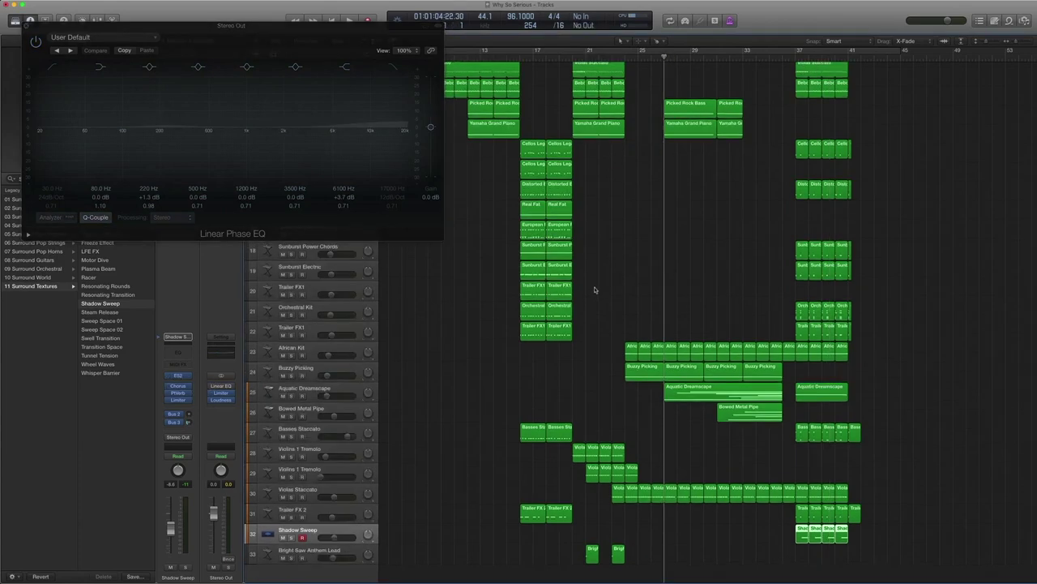
{"action": "key", "text": "space"}
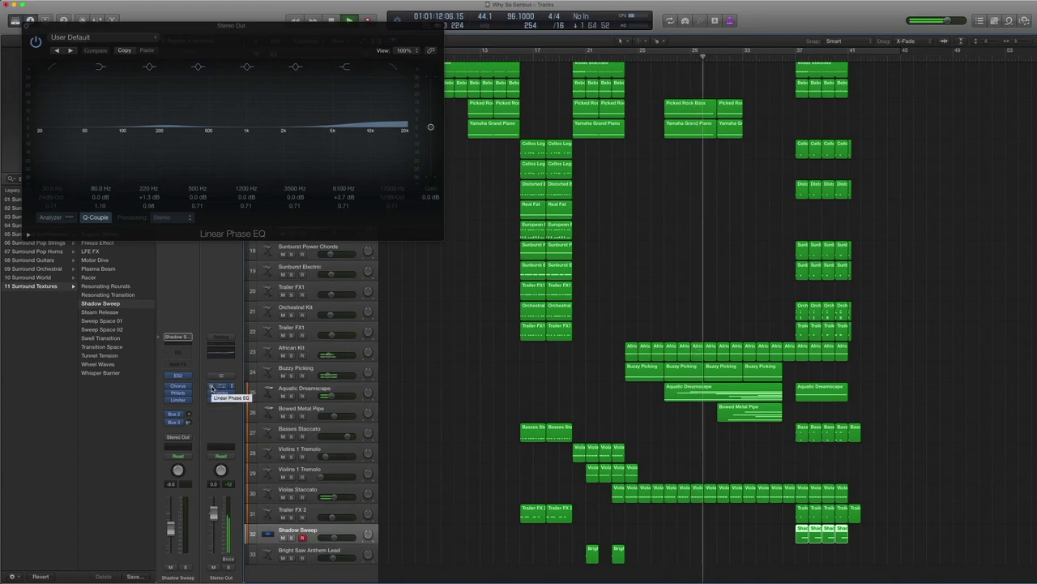
{"action": "key", "text": "space"}
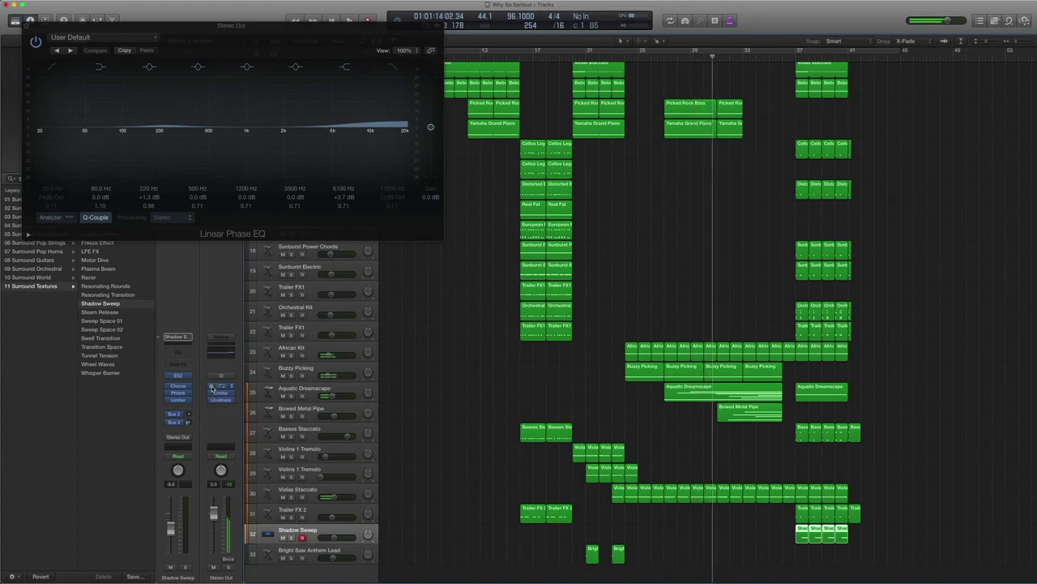
Open the Stereo Out's Limiter and Loudness Meter and move their windows apart so both can be read
{"action": "left_click", "coordinate": [219, 394]}
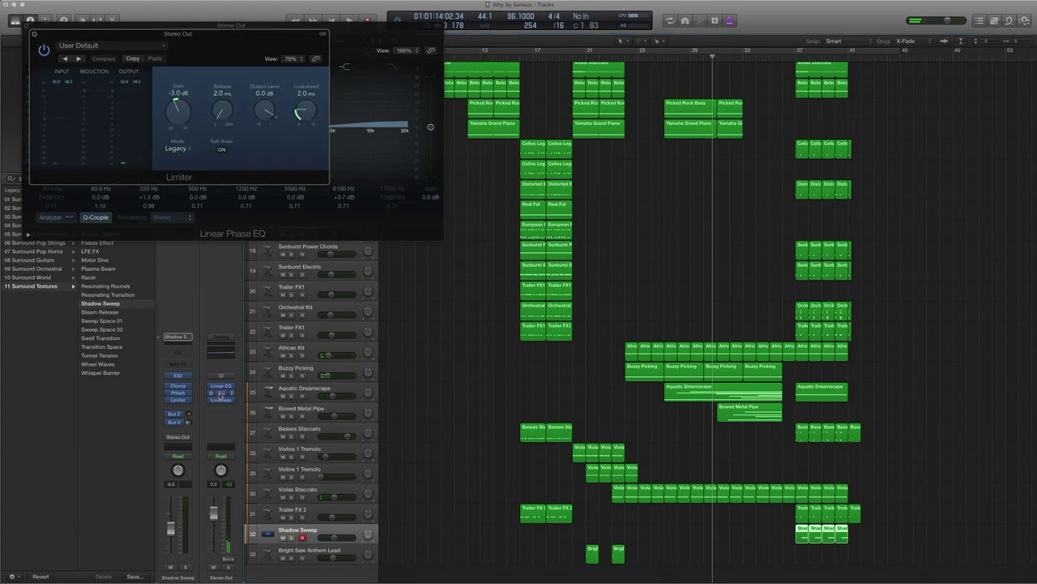
{"action": "left_click_drag", "start_coordinate": [160, 43], "coordinate": [254, 83]}
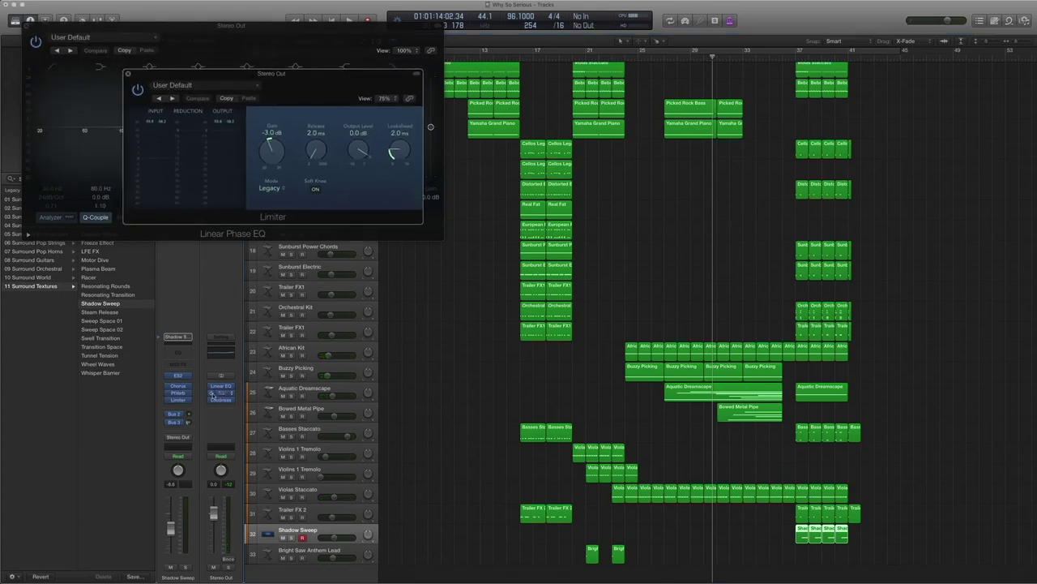
{"action": "left_click", "coordinate": [219, 400]}
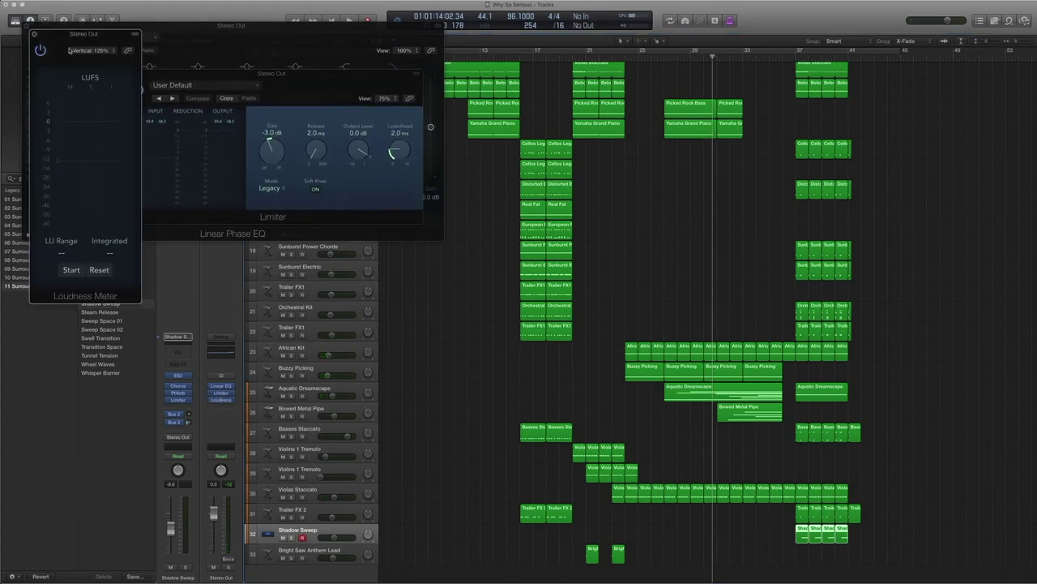
{"action": "left_click_drag", "start_coordinate": [70, 51], "coordinate": [956, 98]}
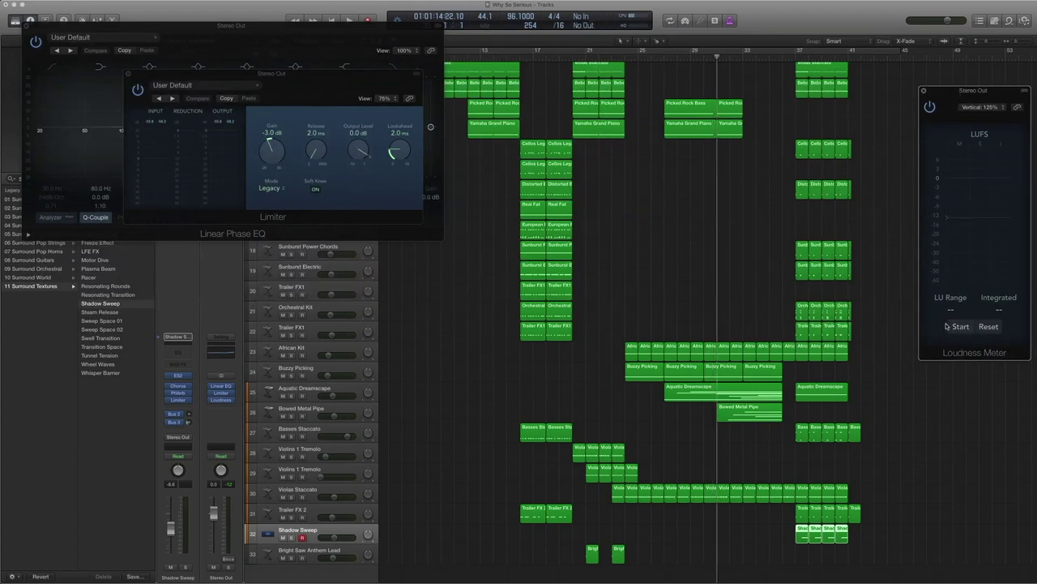
Measure the mix's loudness during playback through the final section, then close the Limiter and Loudness Meter
{"action": "key", "text": "space"}
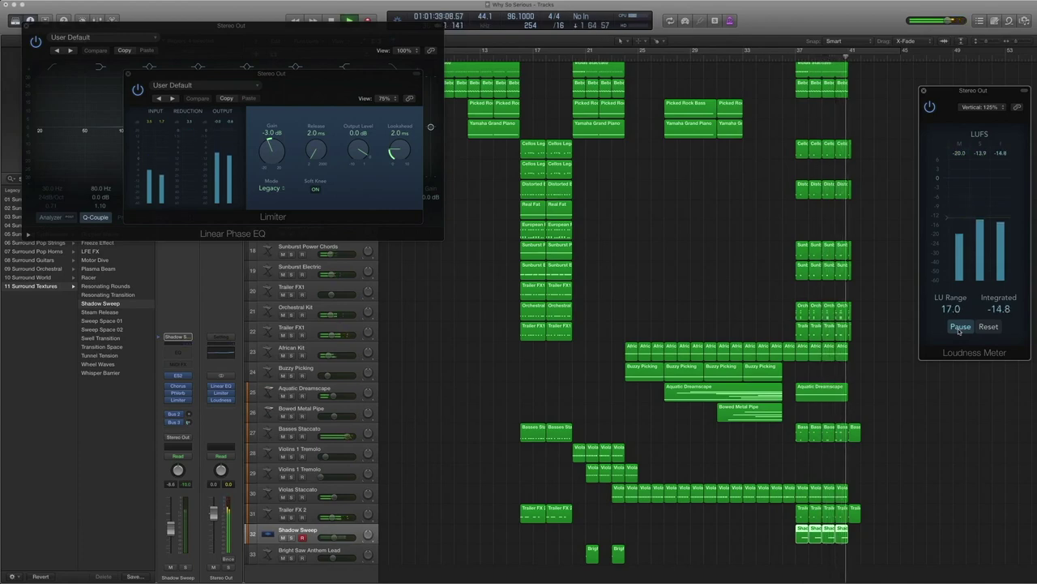
{"action": "key", "text": "space"}
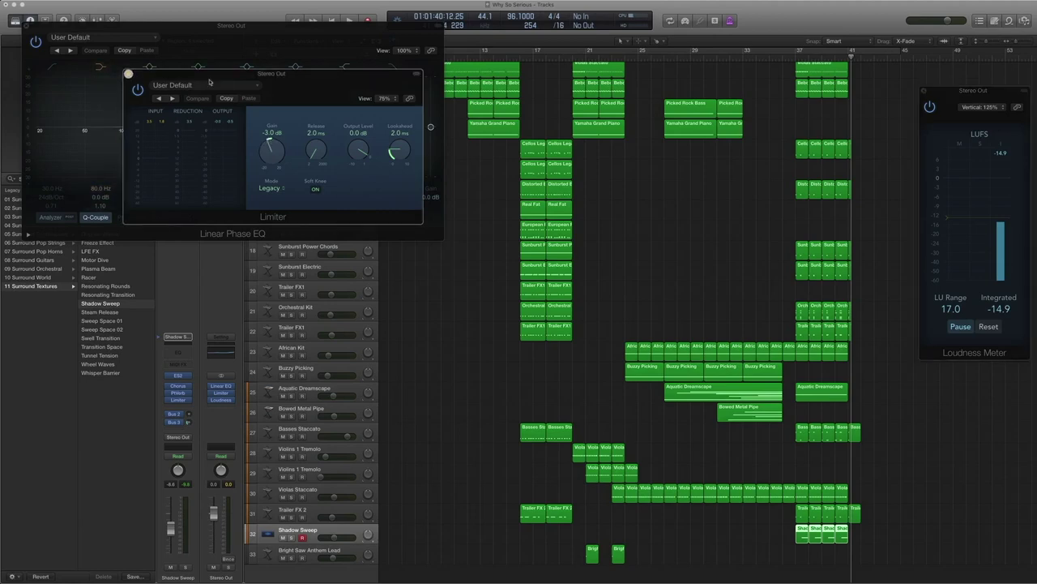
{"action": "left_click", "coordinate": [128, 75]}
{"action": "left_click", "coordinate": [925, 92]}
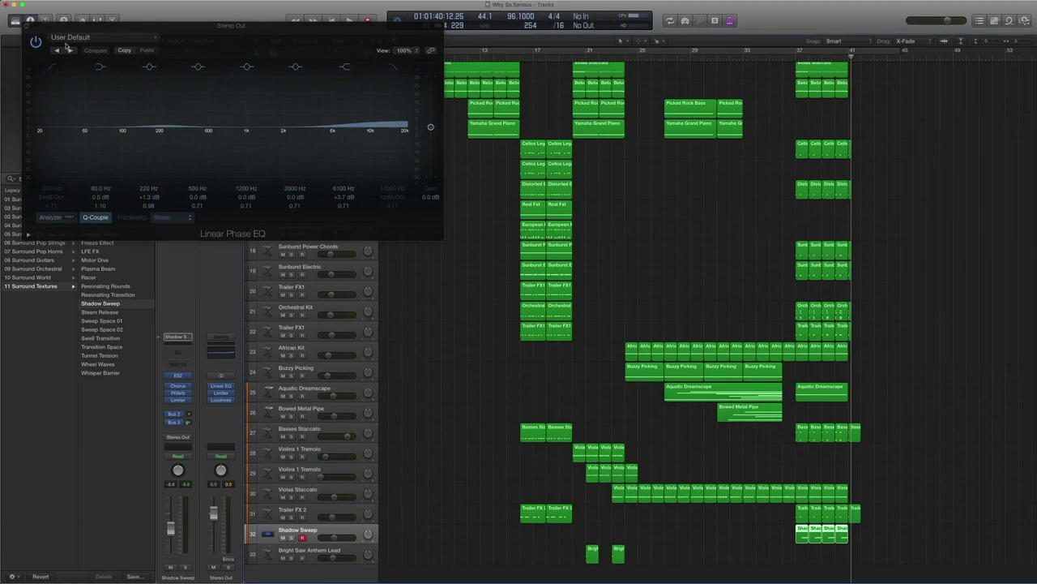